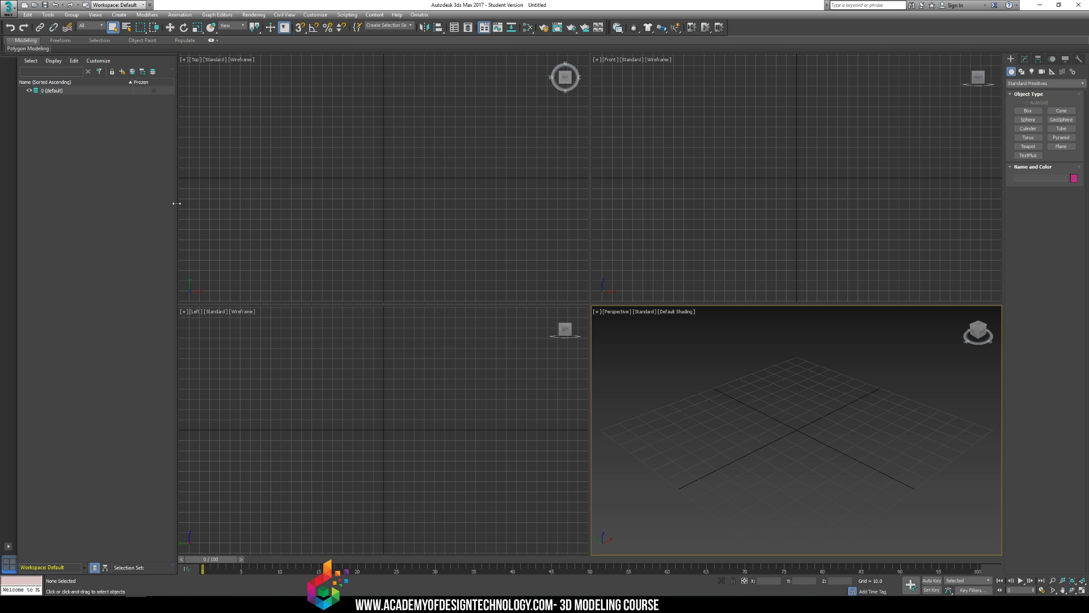
# - Narrow the Scene Explorer to give the viewports more room and switch object creation to the Splines shapes
pyautogui.moveTo(174, 207); pyautogui.dragTo(122, 208)
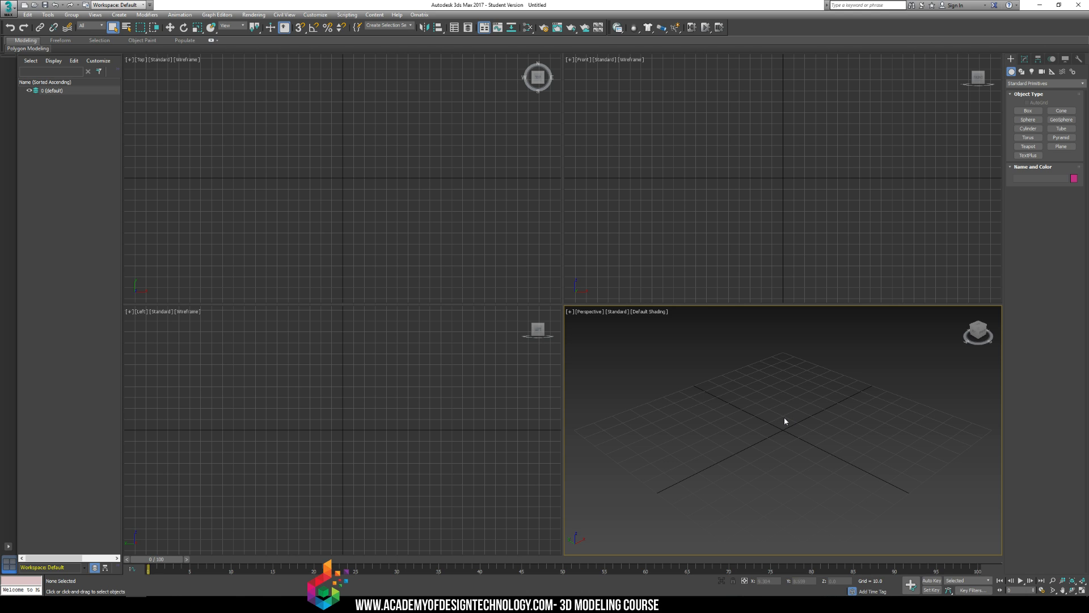
pyautogui.click(1021, 73)
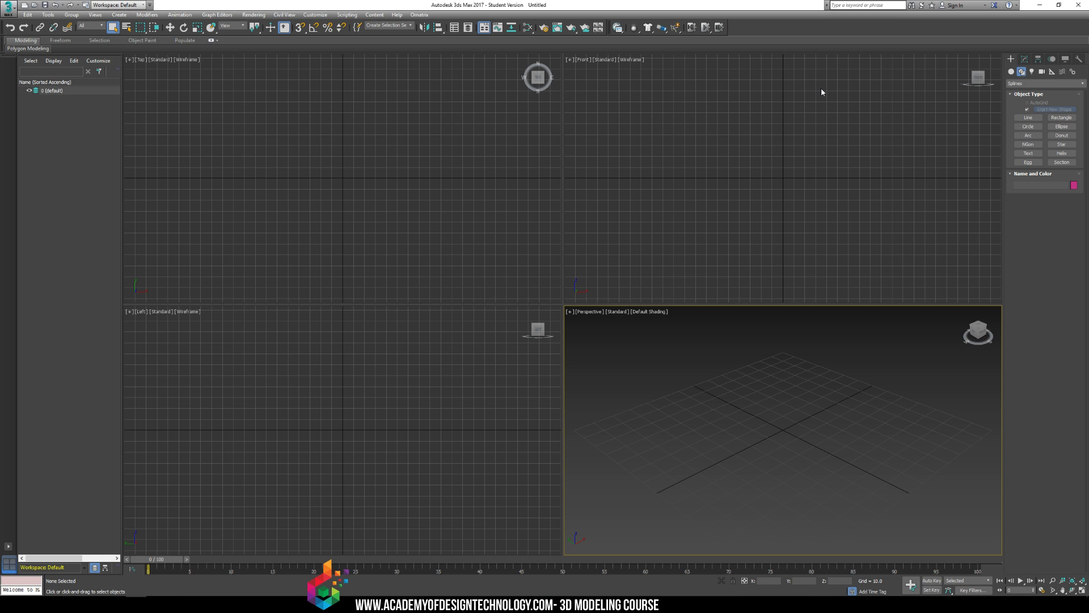
# - Look through the NURBS Curves, Extended Splines, CFD and Max Creation Graph shape categories, ending on Splines
pyautogui.click(1041, 83)
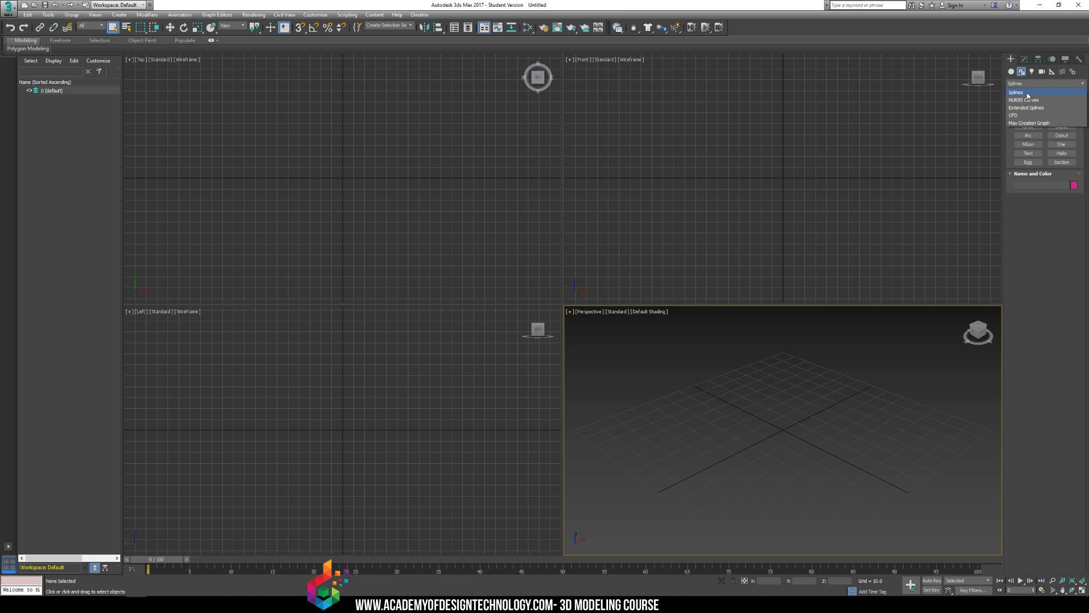
pyautogui.click(1031, 100)
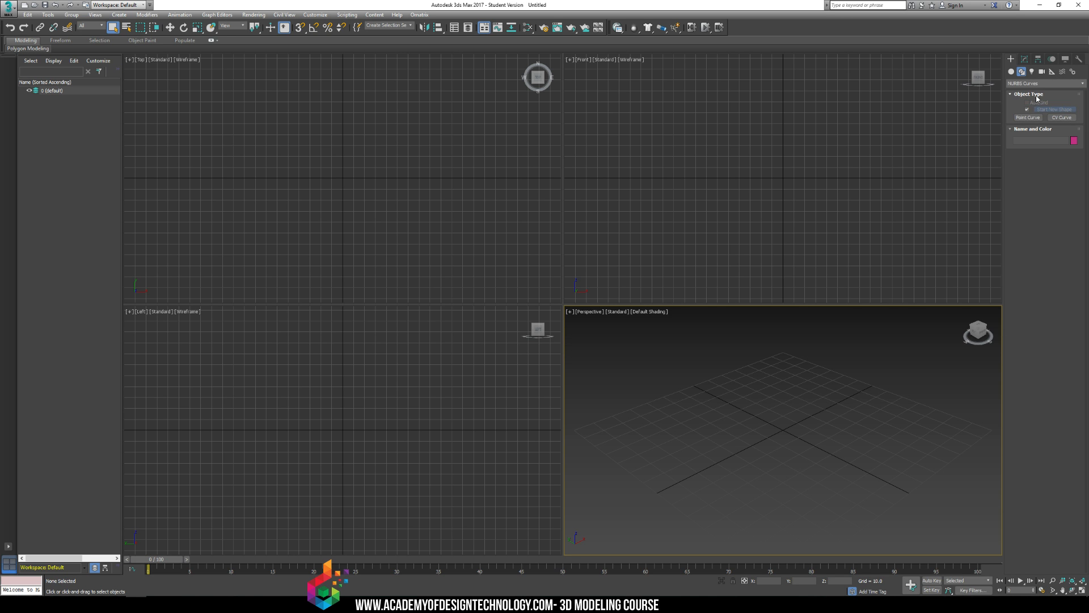
pyautogui.click(1043, 85)
pyautogui.click(1043, 108)
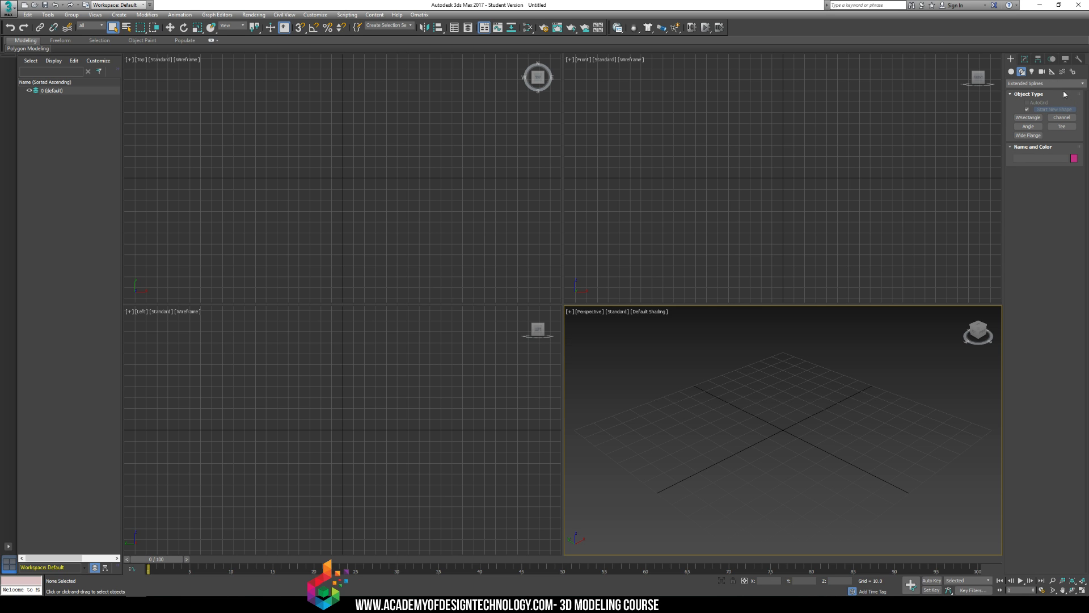
pyautogui.click(1055, 86)
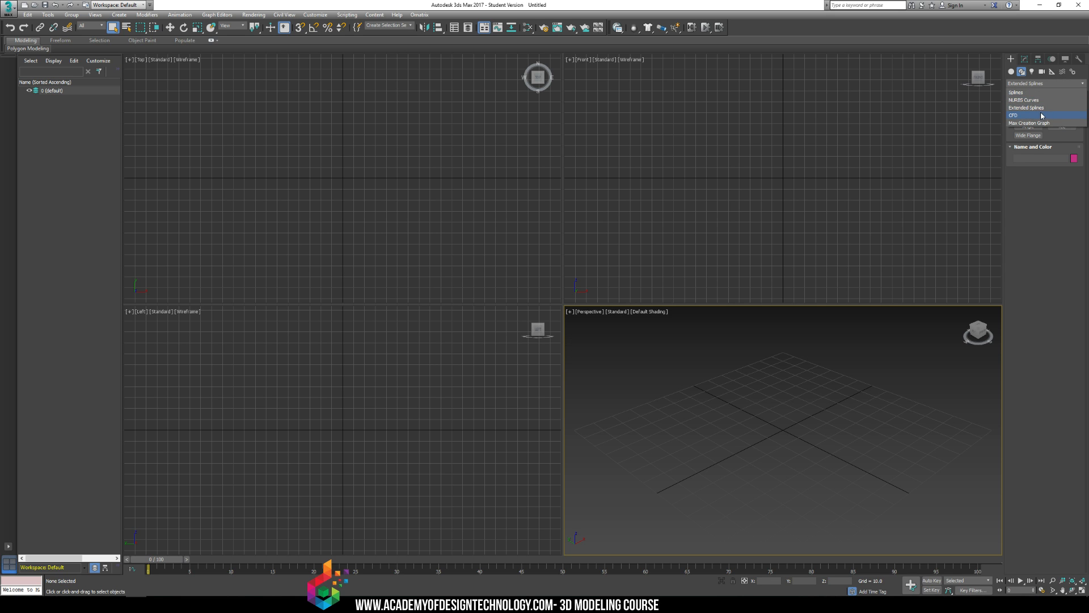
pyautogui.click(1042, 116)
pyautogui.click(1050, 86)
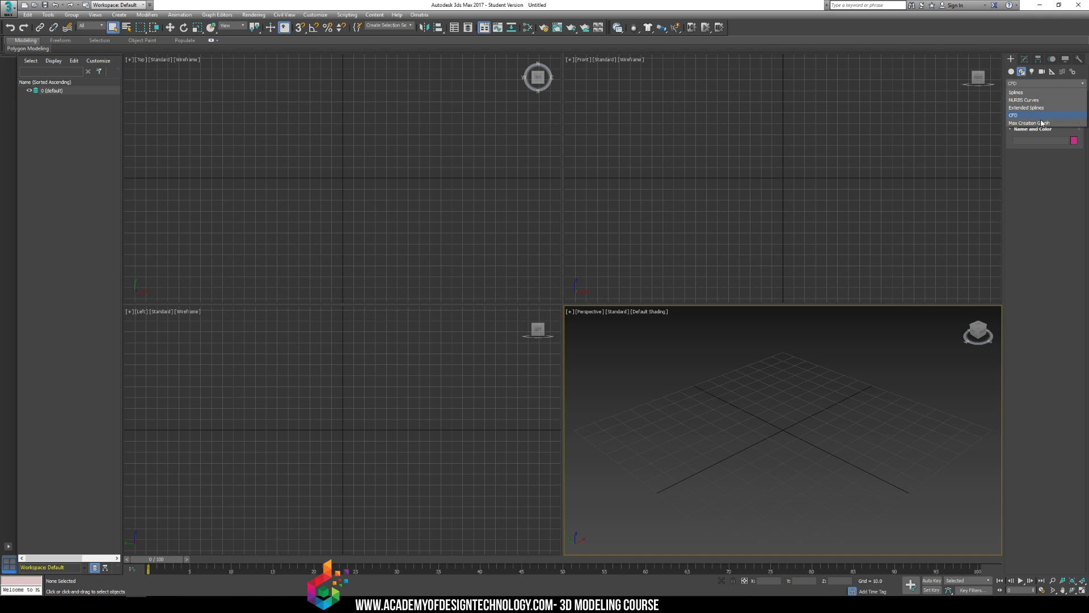
pyautogui.click(1043, 124)
pyautogui.click(1044, 86)
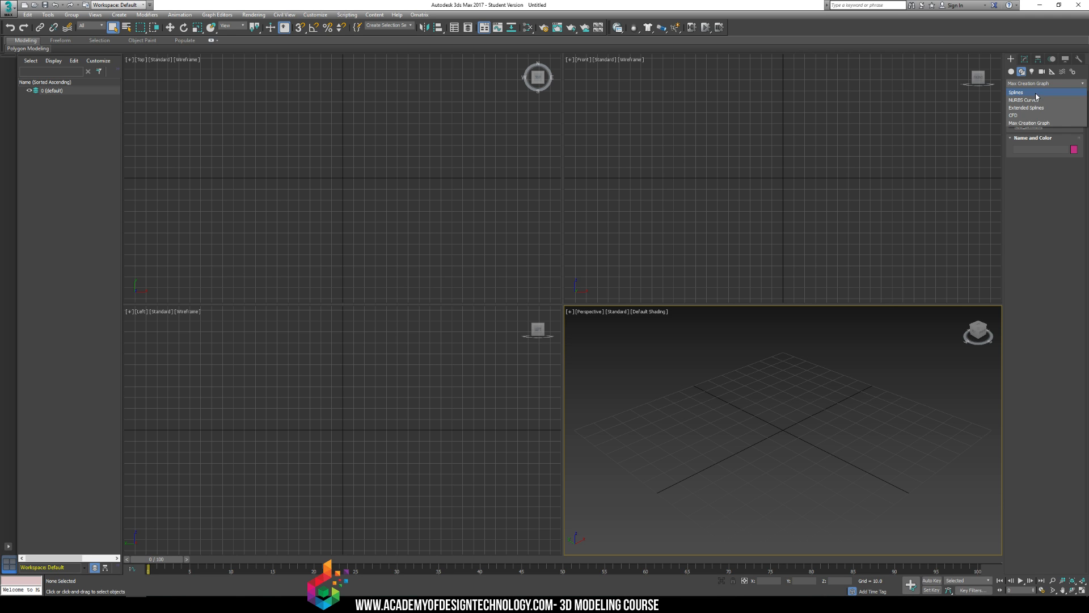
pyautogui.click(1039, 93)
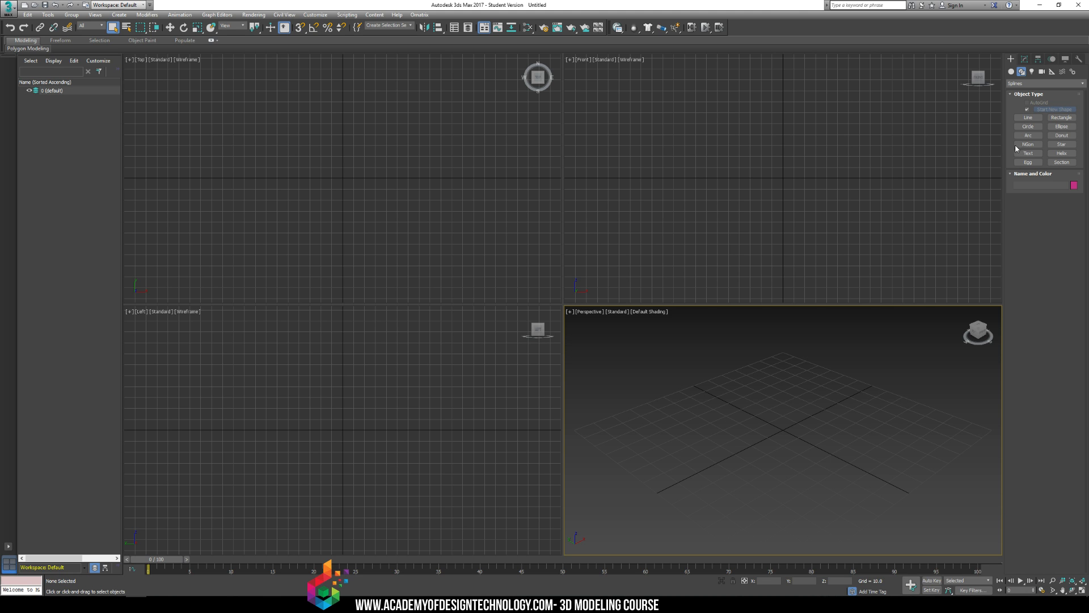
# - Draw three concentric circles around the grid origin in the Perspective viewport, with radii from about 20 to about 62
pyautogui.click(1028, 118)
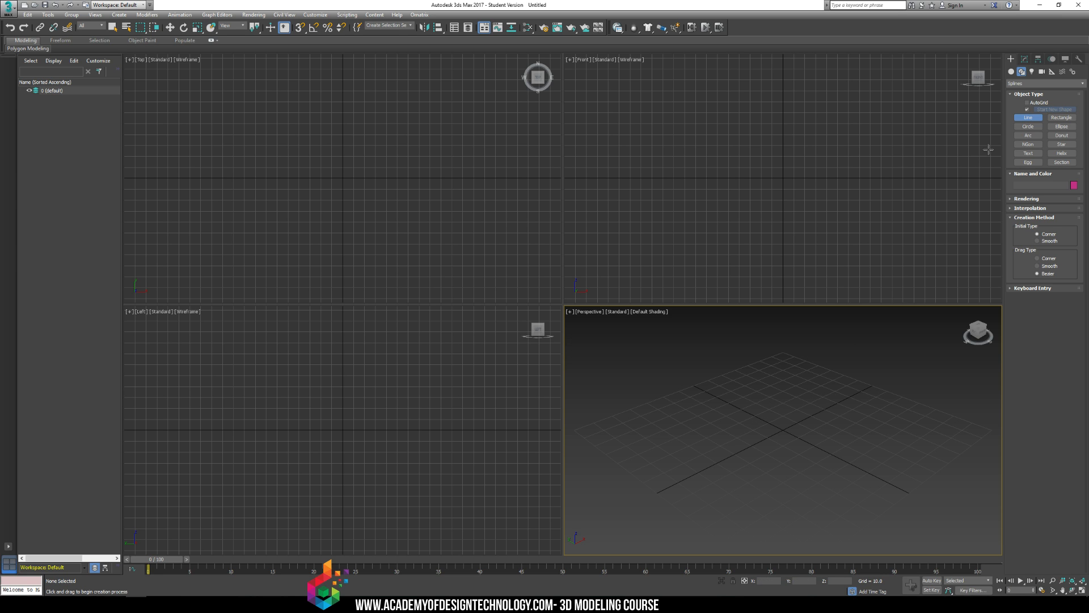
pyautogui.click(1028, 126)
pyautogui.moveTo(783, 429); pyautogui.dragTo(846, 464)
pyautogui.moveTo(783, 429); pyautogui.dragTo(879, 491)
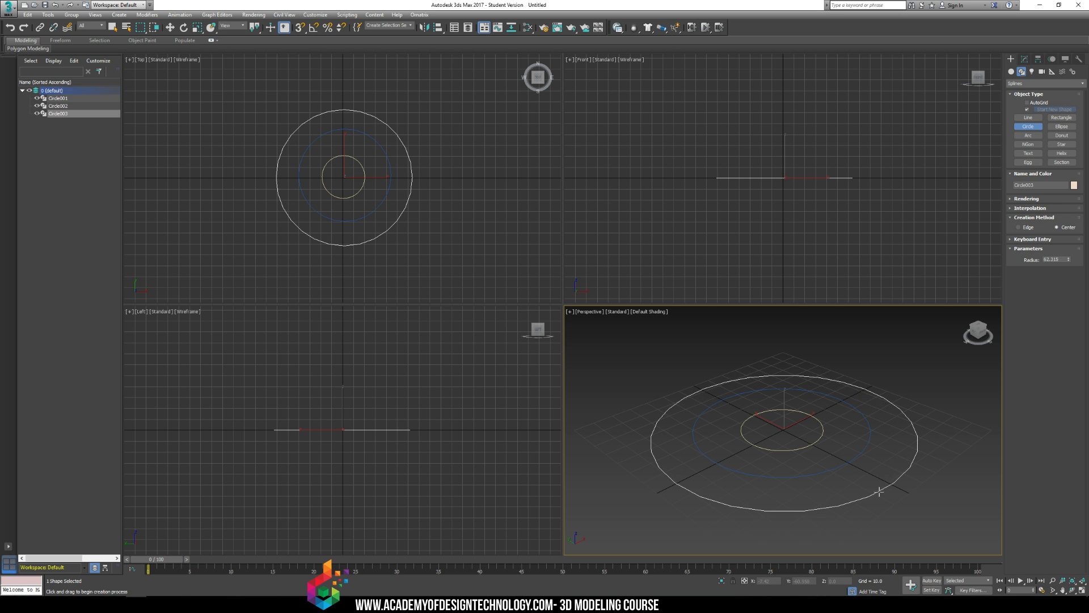
pyautogui.click(786, 428)
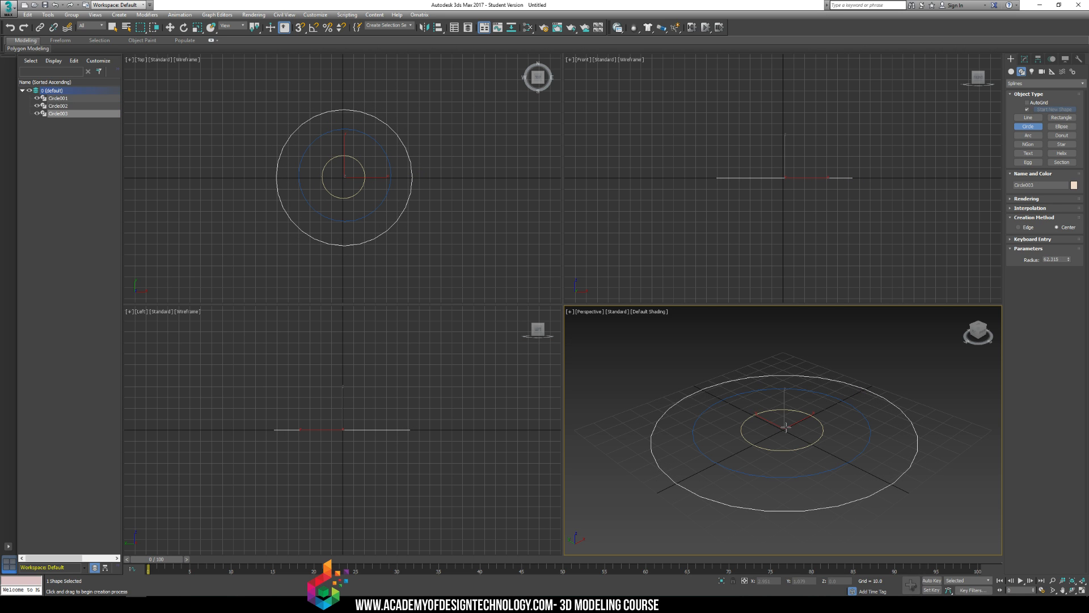
# - Draw an arc of about 51 radius across the circles in the Perspective viewport, bulging outward past the largest one
pyautogui.click(1028, 135)
pyautogui.moveTo(779, 406); pyautogui.dragTo(832, 502)
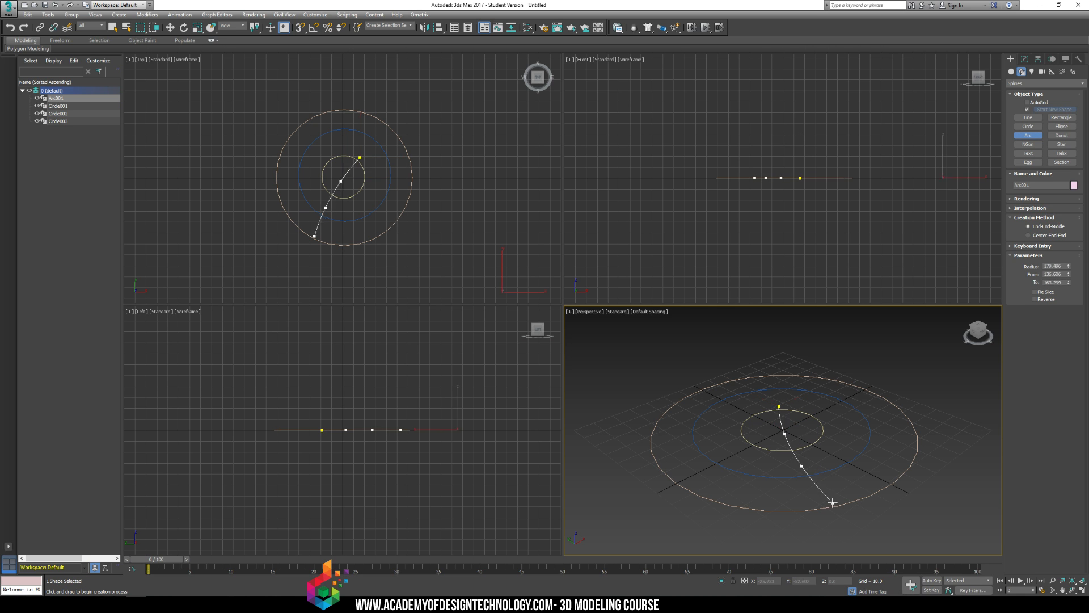
pyautogui.click(961, 421)
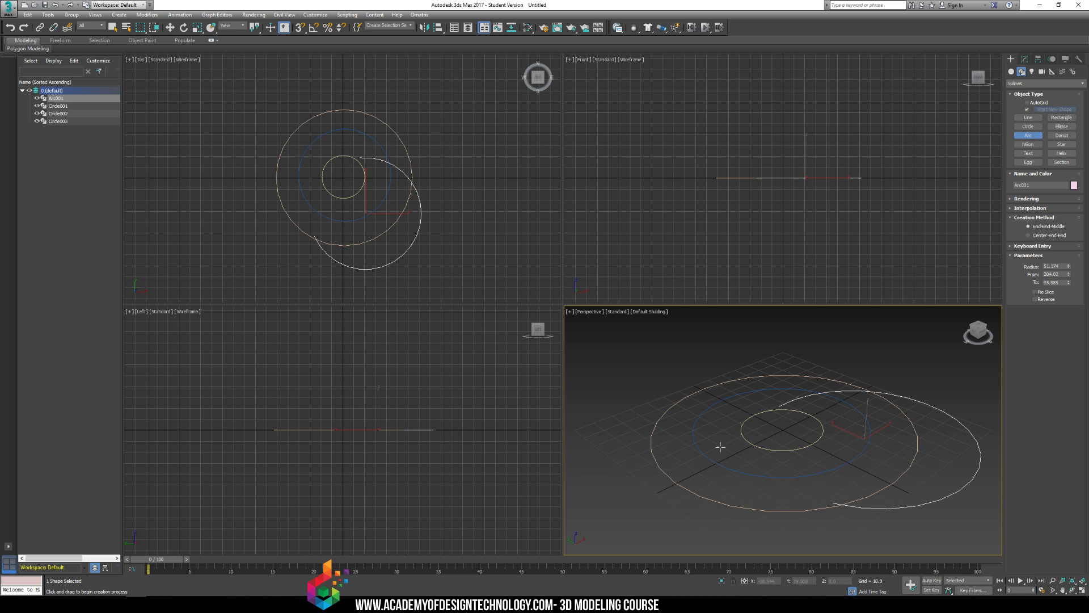
# - Draw two six-sided NGons beside the circles in the Perspective viewport, the second about 54 in radius, and leave the tool
pyautogui.click(1029, 145)
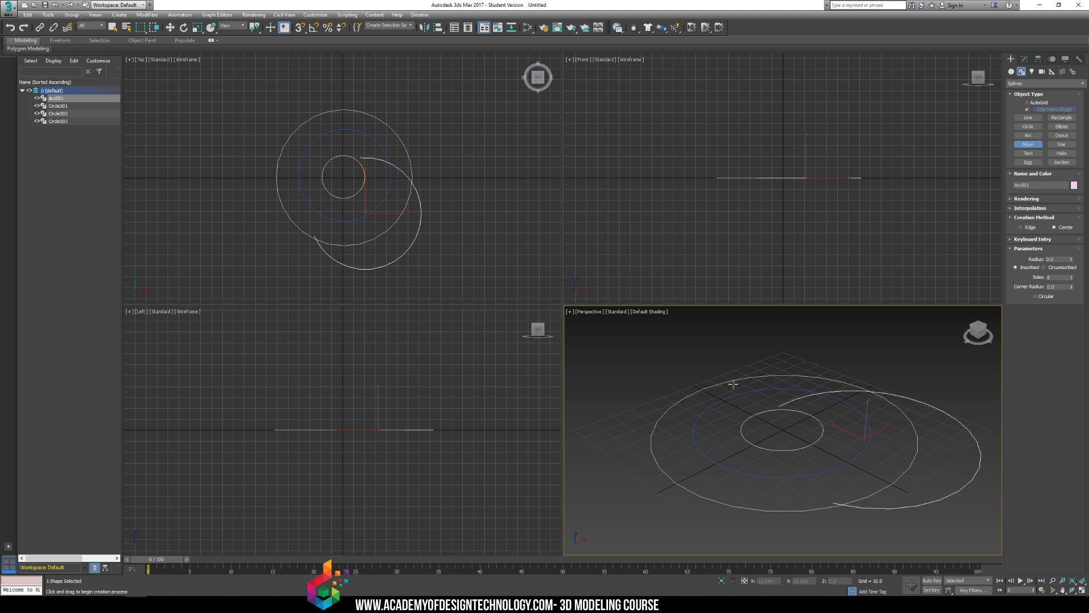
pyautogui.moveTo(747, 343); pyautogui.dragTo(725, 388)
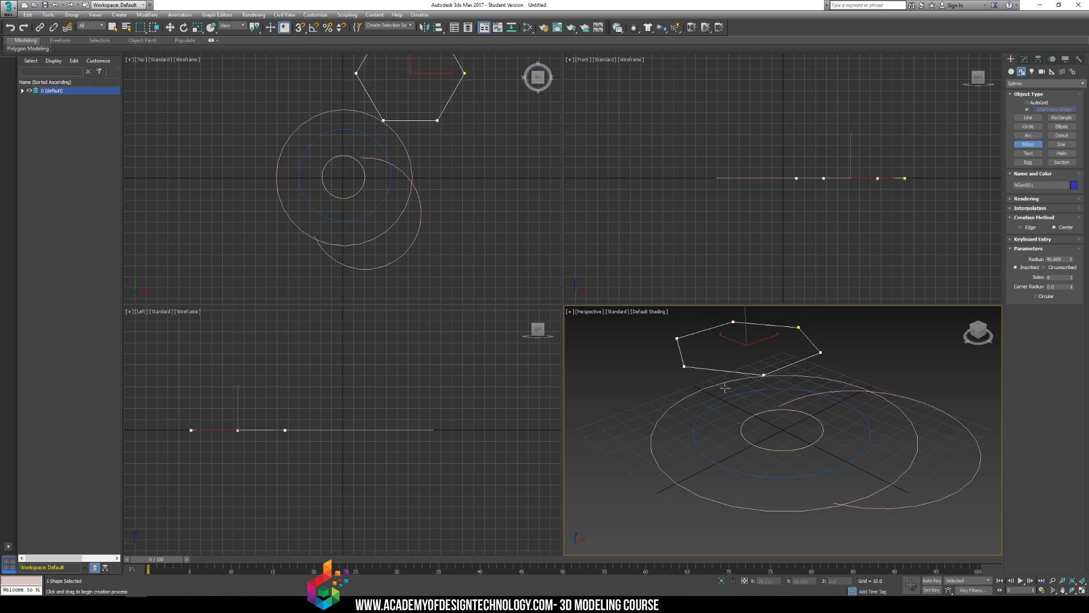
pyautogui.moveTo(616, 459); pyautogui.dragTo(704, 513)
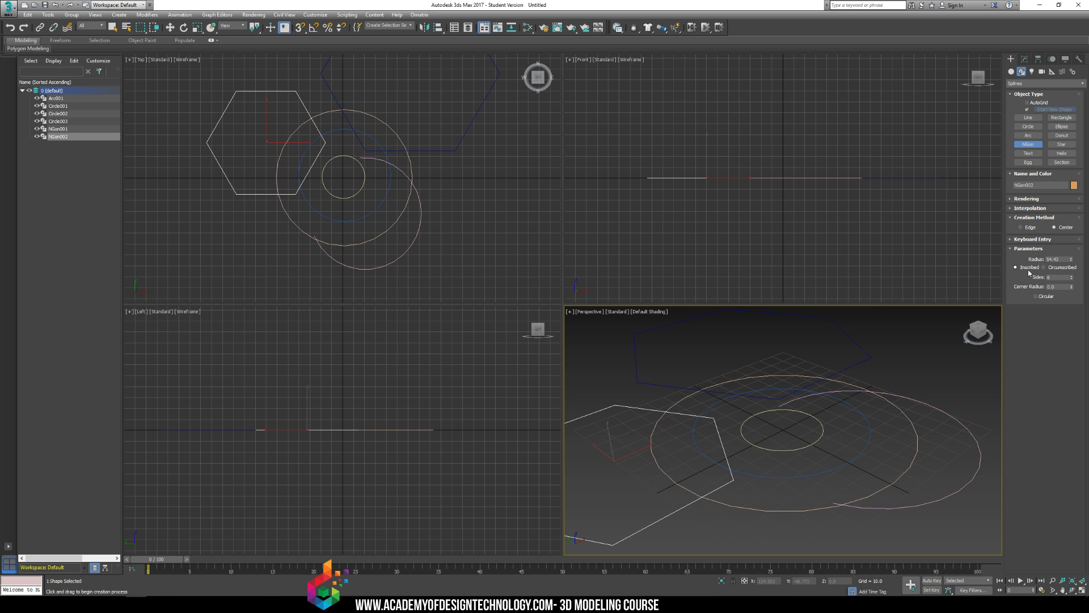
pyautogui.rightClick(761, 341)
pyautogui.hotkey('ctrl', 'z')
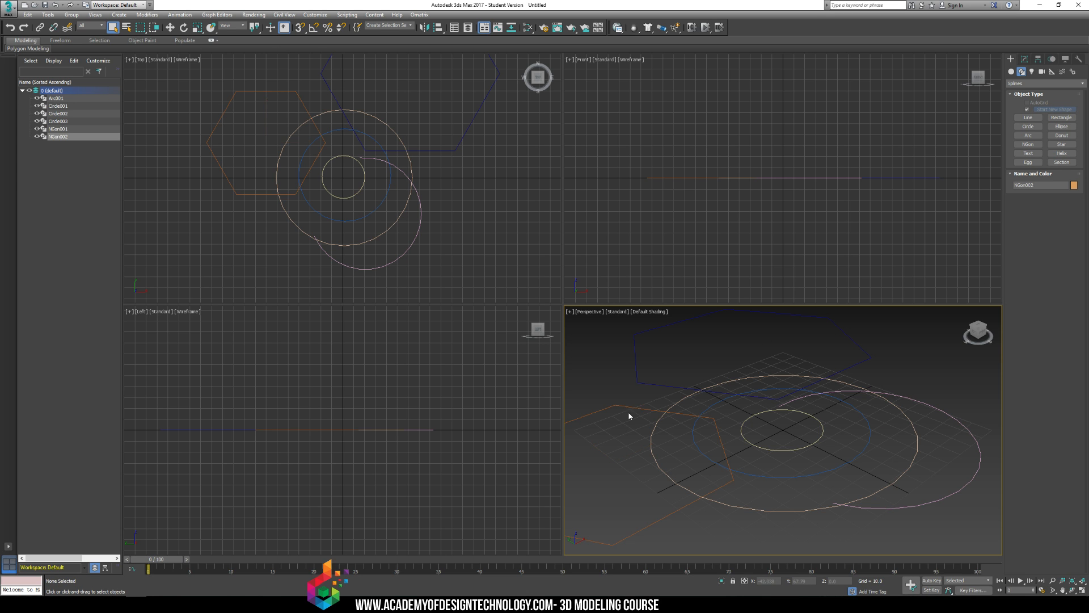
pyautogui.hotkey('ctrl', 'y')
# - Select the smallest circle and examine its modifiable Rendering, Interpolation and radius settings
pyautogui.click(1025, 60)
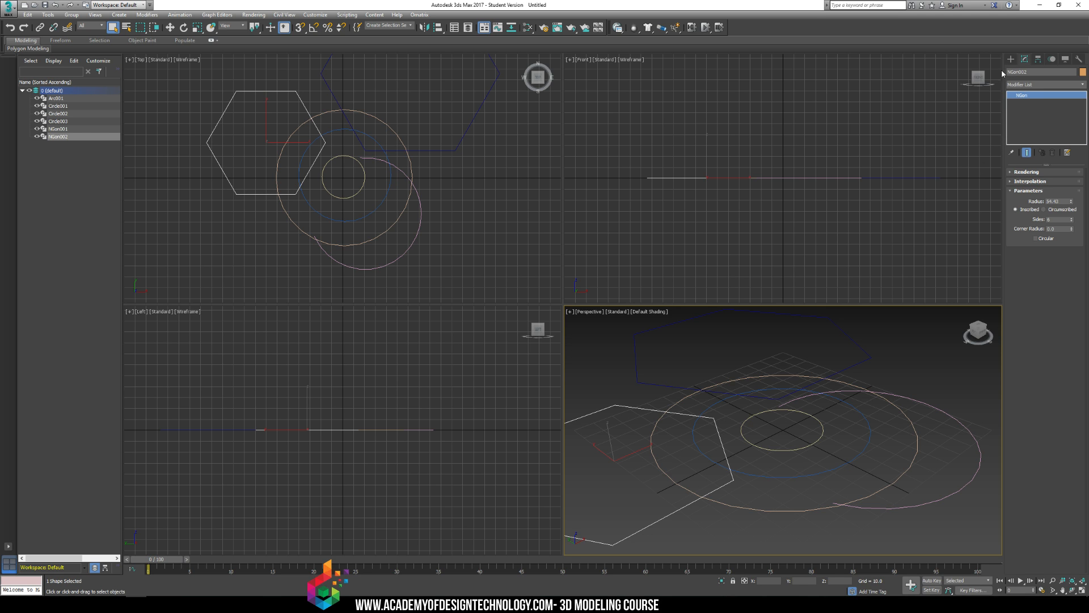
pyautogui.click(785, 408)
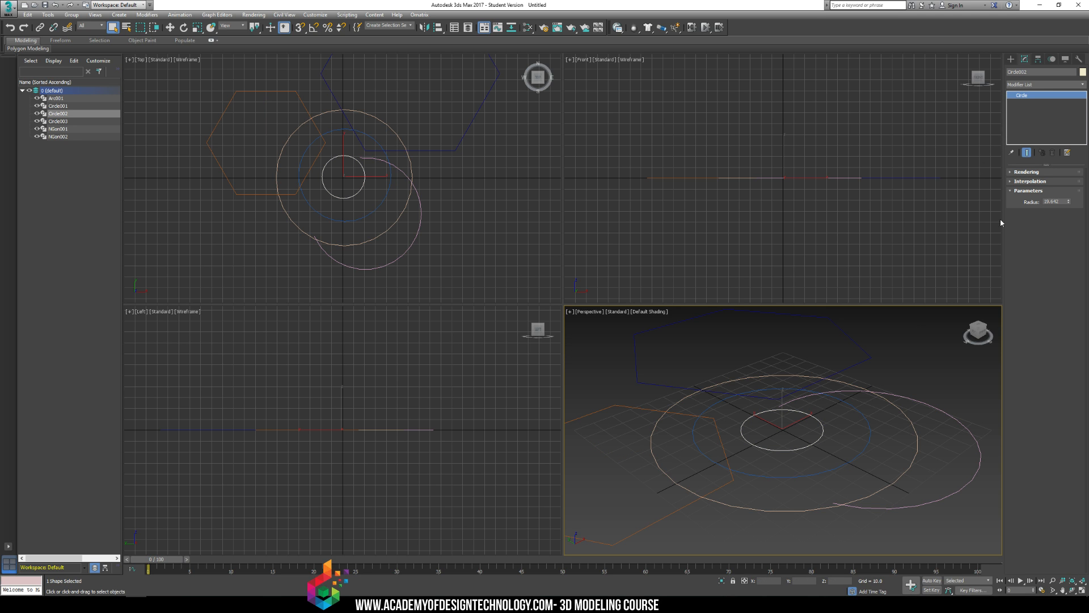
pyautogui.click(1013, 172)
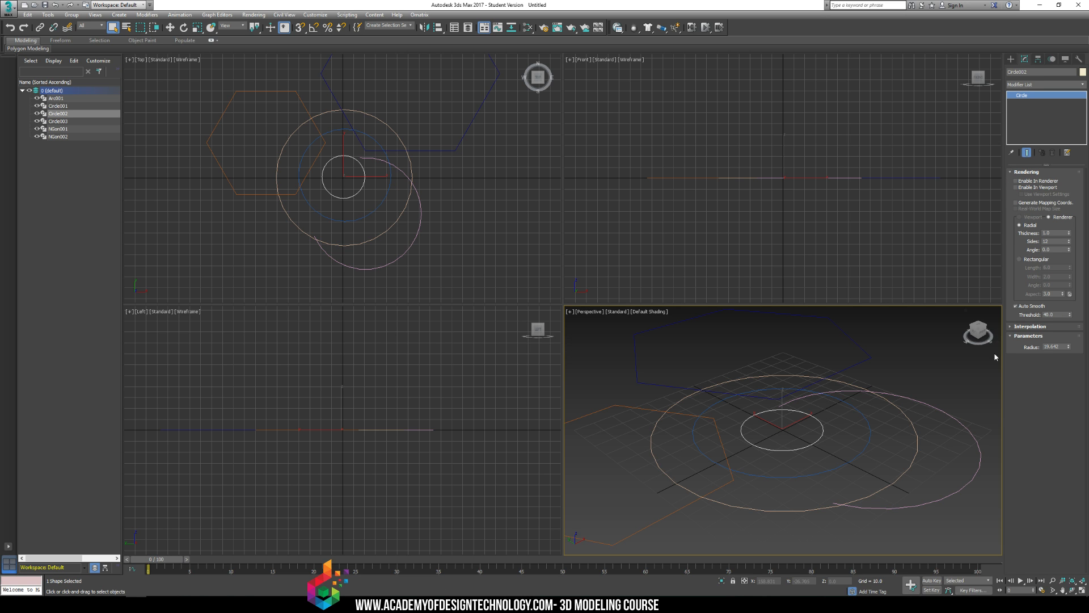
pyautogui.click(1011, 327)
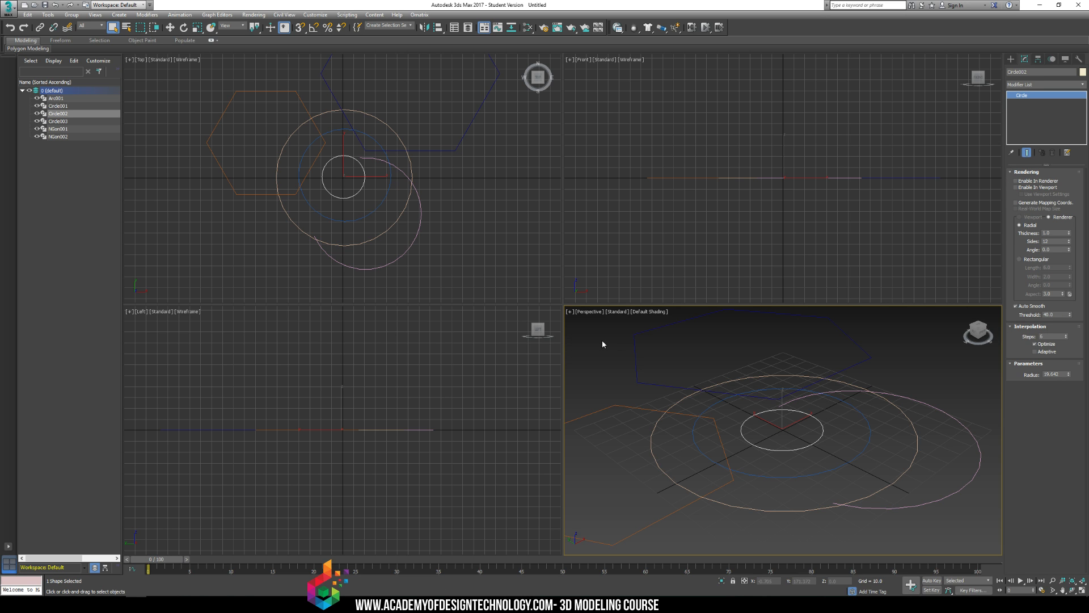
# - Select all the practice circles, the arc and the NGons, and delete them from the scene
pyautogui.moveTo(595, 337); pyautogui.dragTo(952, 523)
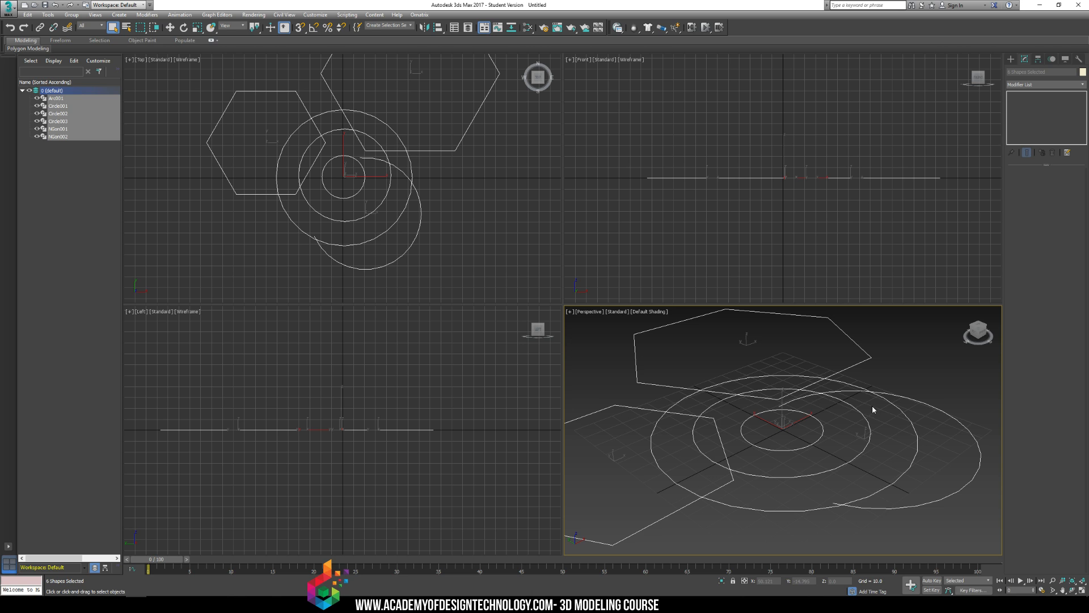
pyautogui.press('Delete')
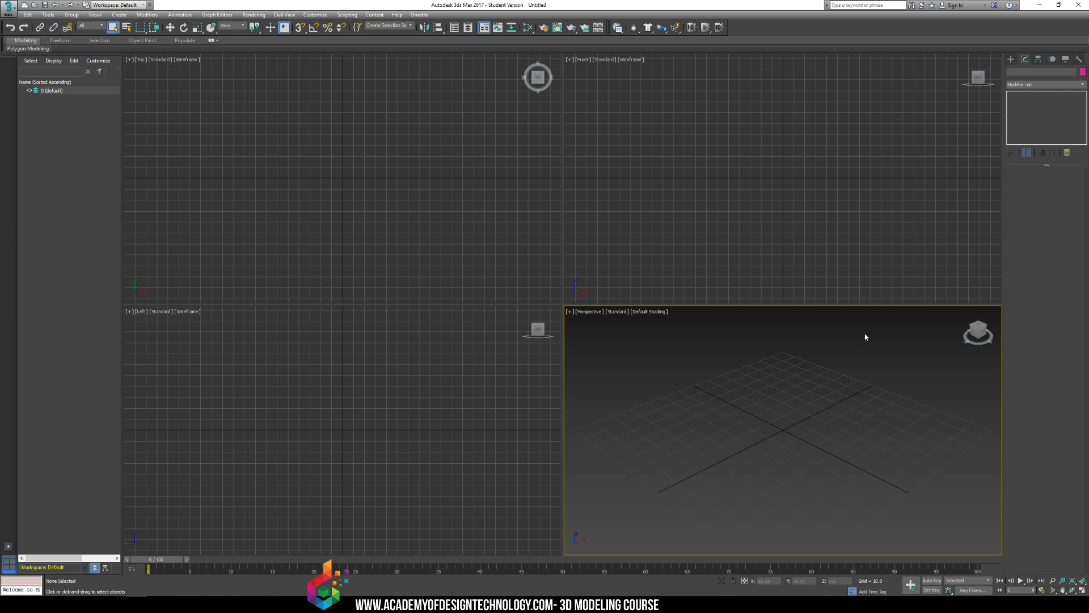
# - Start a straight-segment Line in the Front viewport, tracing the sword's handle end, about 44-unit lower handle edge and lower crossguard
pyautogui.click(1010, 59)
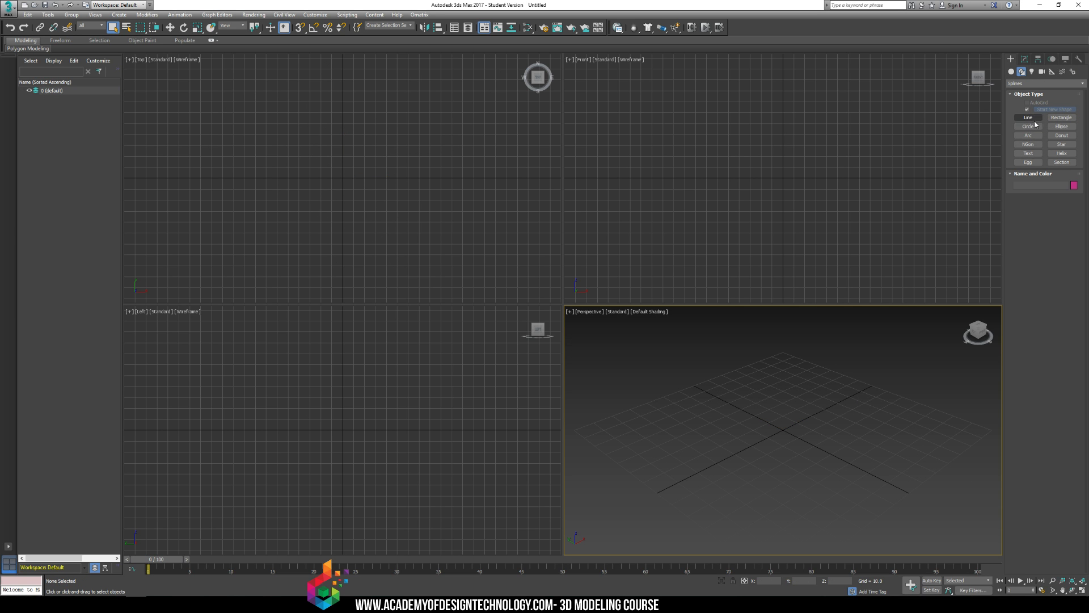
pyautogui.click(1033, 118)
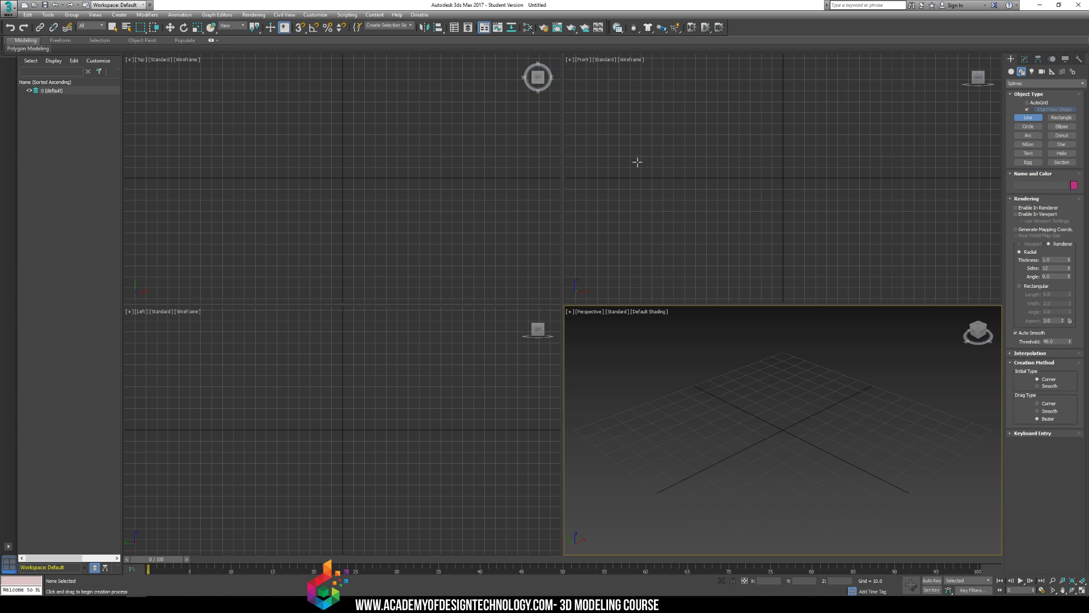
pyautogui.click(589, 169)
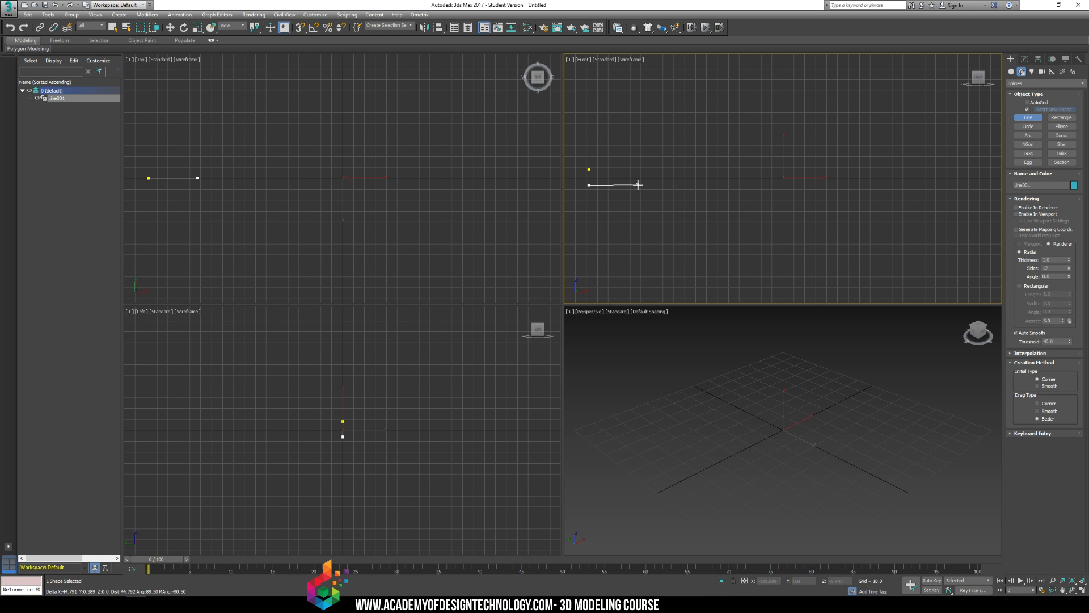
pyautogui.click(637, 185)
pyautogui.click(637, 204)
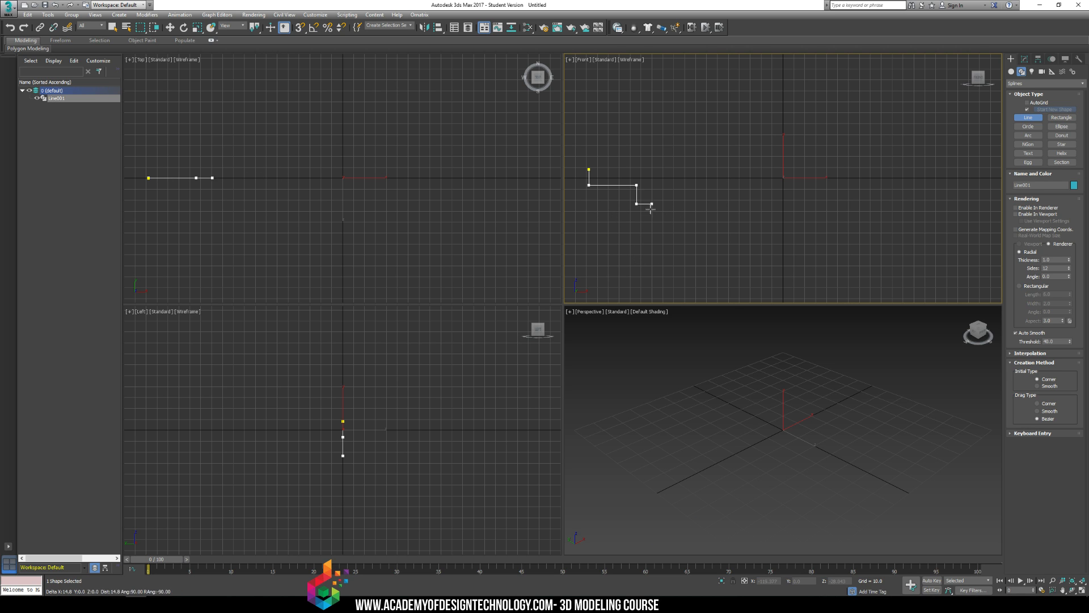
pyautogui.click(649, 204)
pyautogui.click(646, 185)
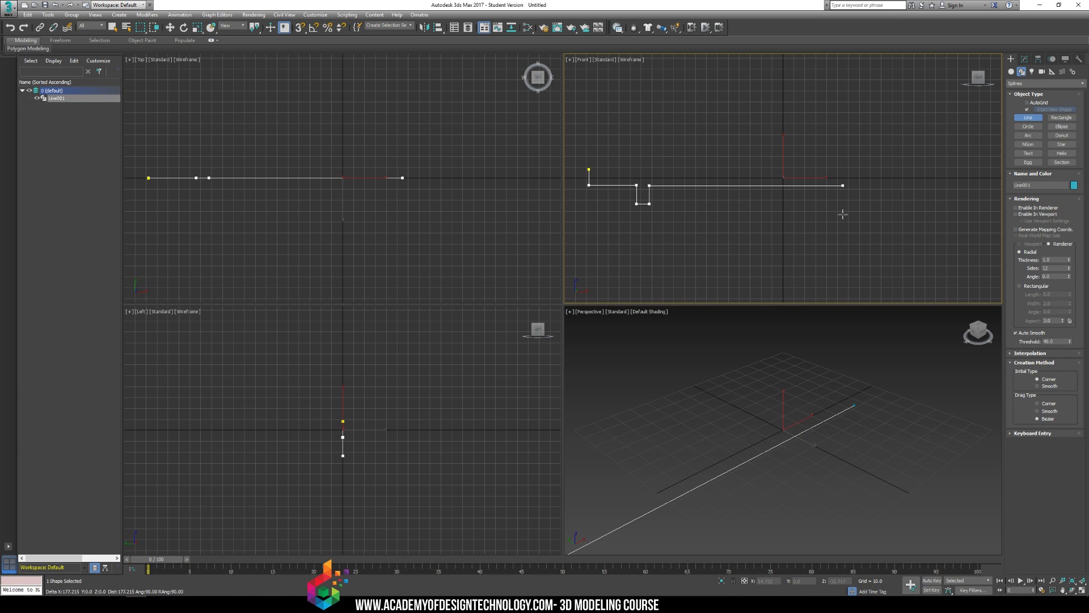
# - Continue the line along the long horizontal lower blade edge and trace a stepped, pointed tip at its far end
pyautogui.keyDown('shift'); pyautogui.click(936, 222); pyautogui.keyUp('shift')
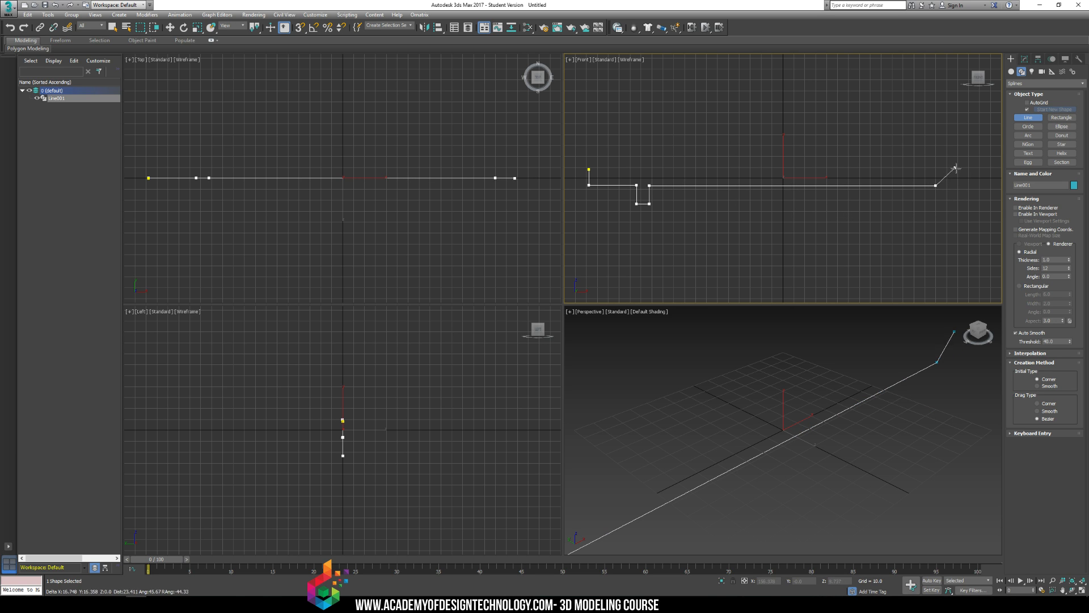
pyautogui.click(956, 176)
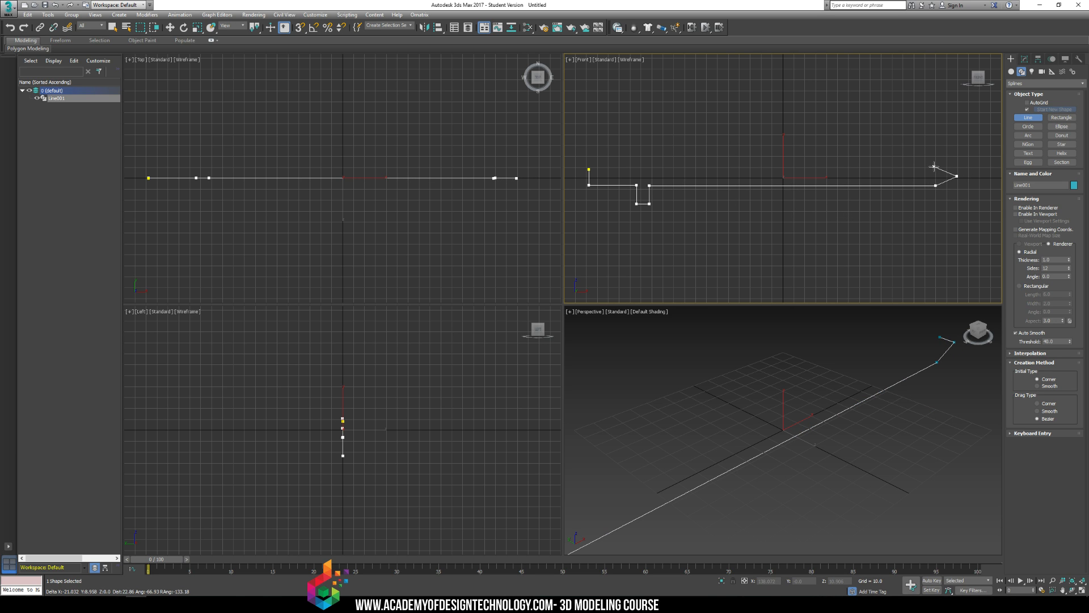
pyautogui.click(934, 175)
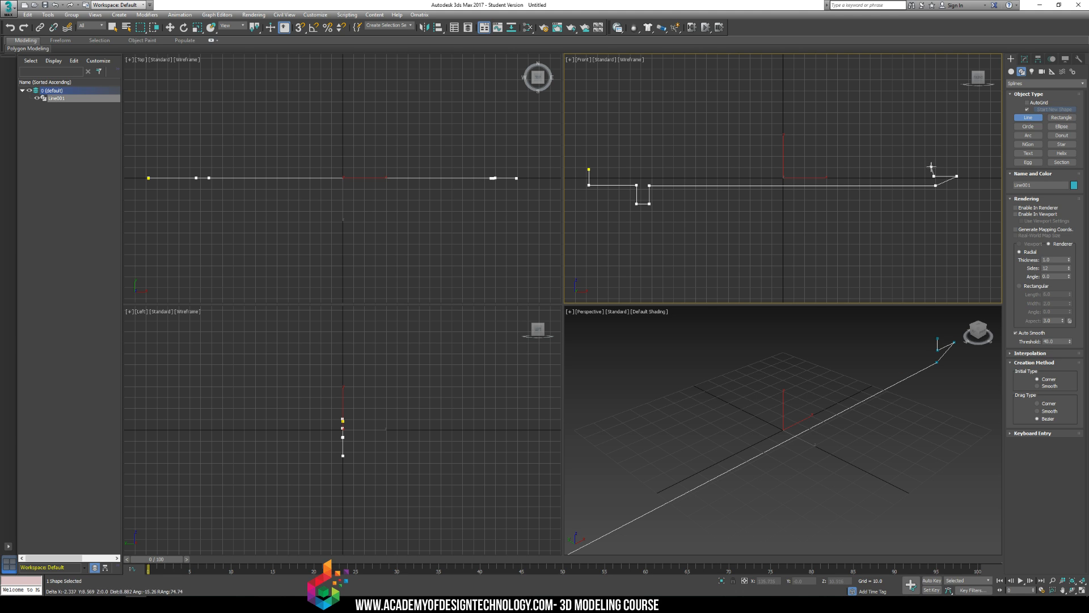
pyautogui.click(934, 167)
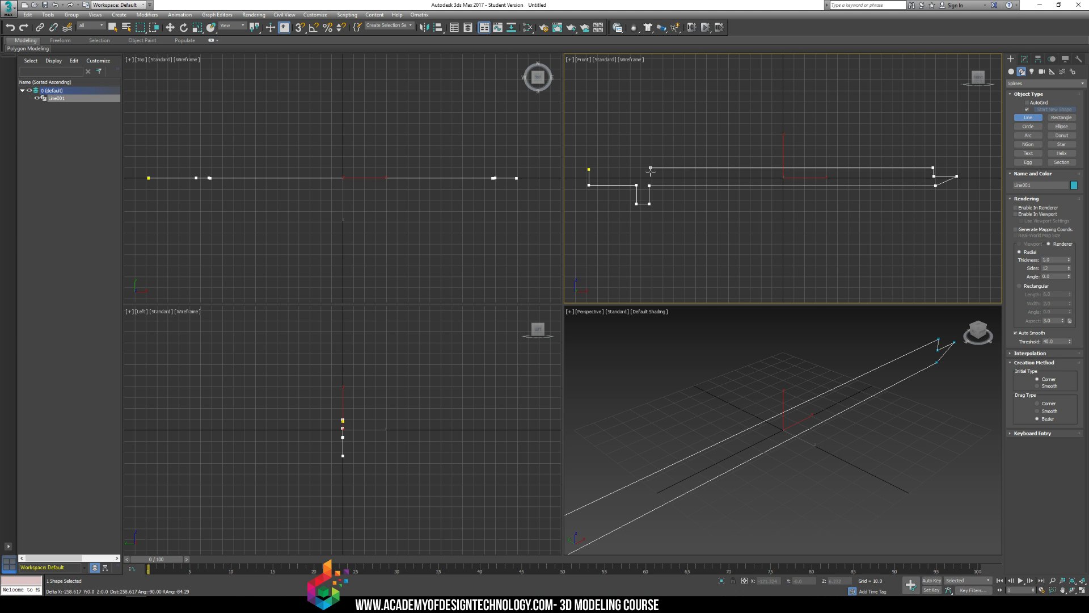
# - Trace the sword's upper crossguard and upper handle edge back to the starting point, and close the spline
pyautogui.click(650, 167)
pyautogui.click(650, 146)
pyautogui.click(636, 146)
pyautogui.click(636, 169)
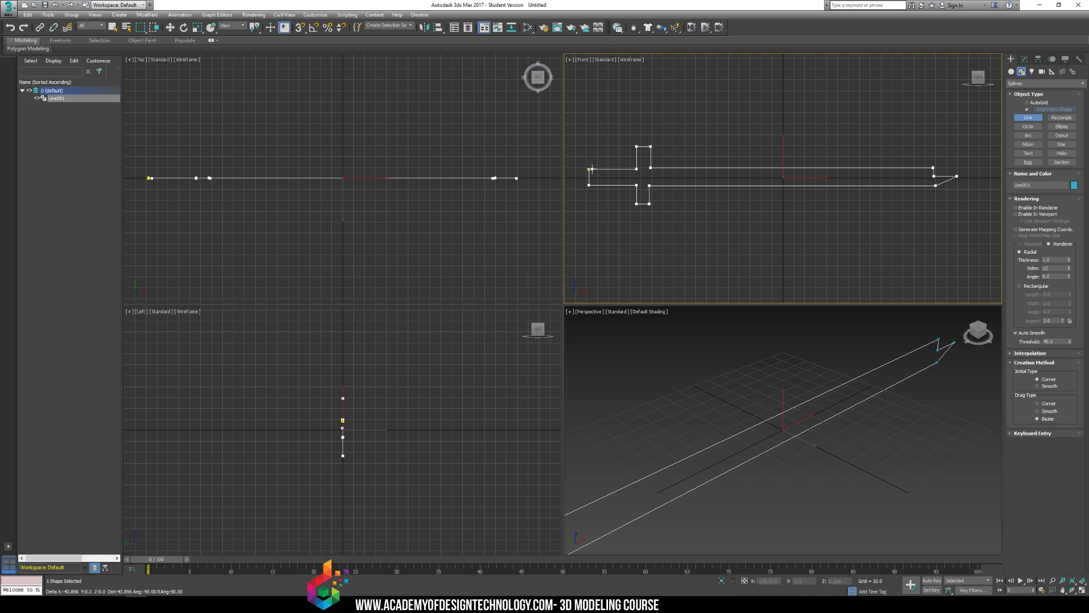
pyautogui.click(590, 169)
pyautogui.click(589, 176)
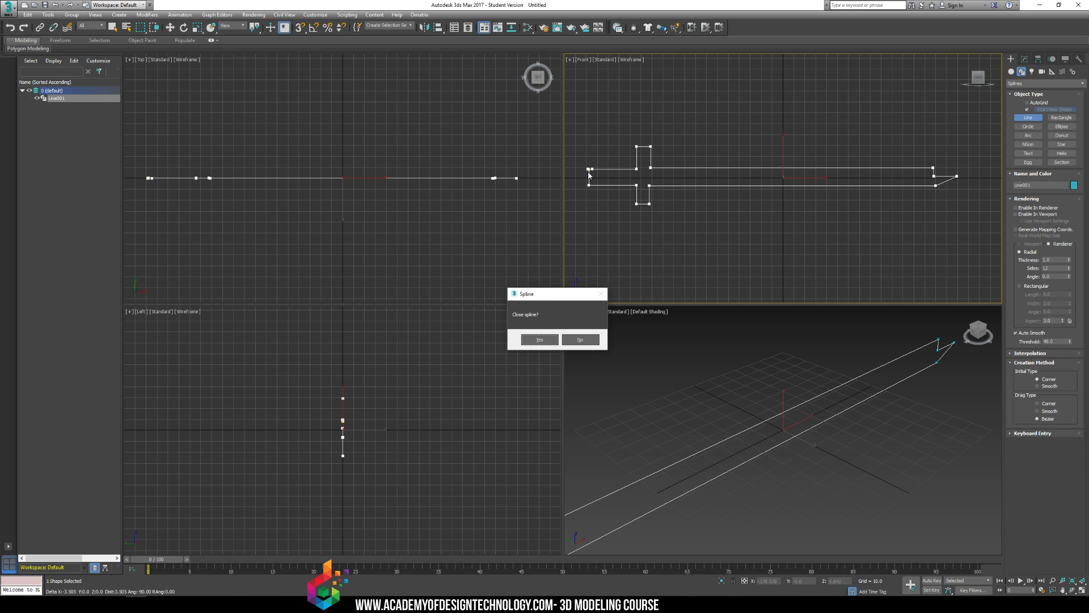
pyautogui.click(553, 343)
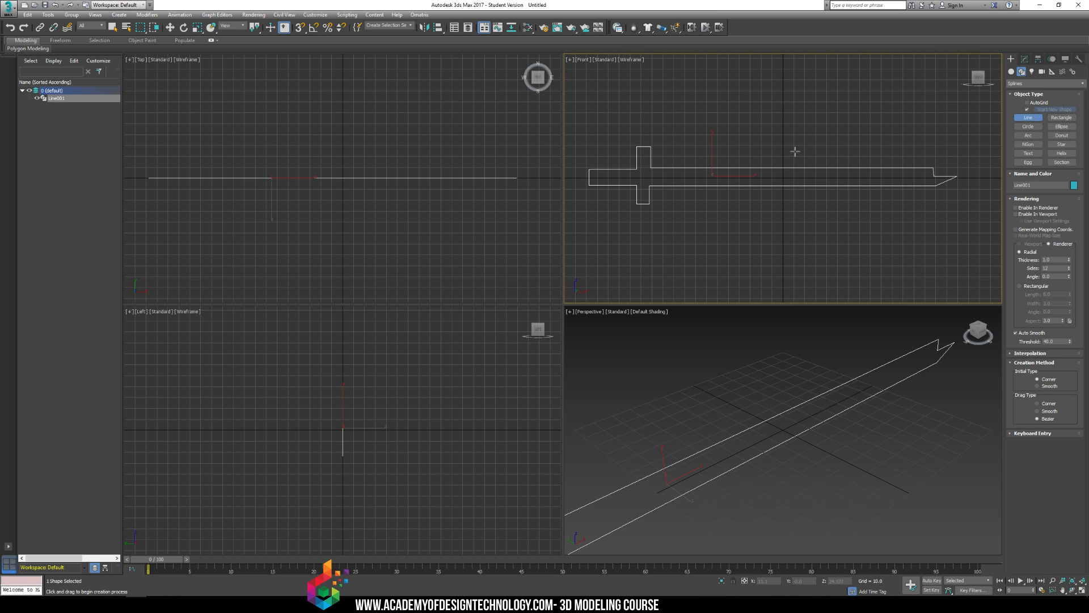
# - Enable the sword outline's rendering in both the renderer and the viewport
pyautogui.moveTo(825, 416); pyautogui.dragTo(692, 265, button='middle')
pyautogui.scroll(-5, 842, 429)
pyautogui.scroll(2, 812, 421)
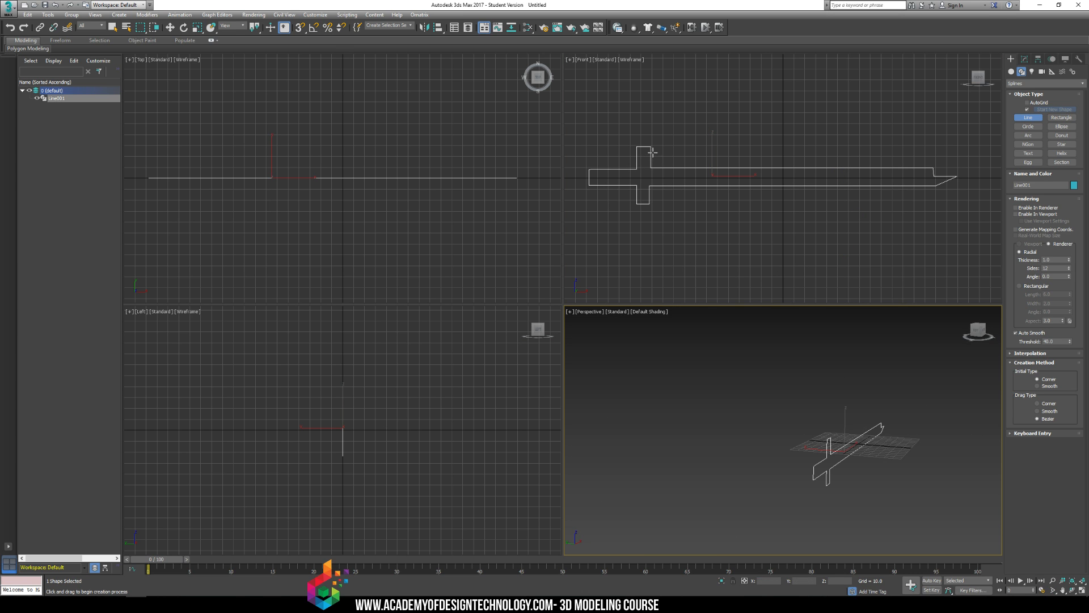
pyautogui.keyDown('alt'); pyautogui.moveTo(898, 434); pyautogui.dragTo(756, 417, button='middle'); pyautogui.keyUp('alt')
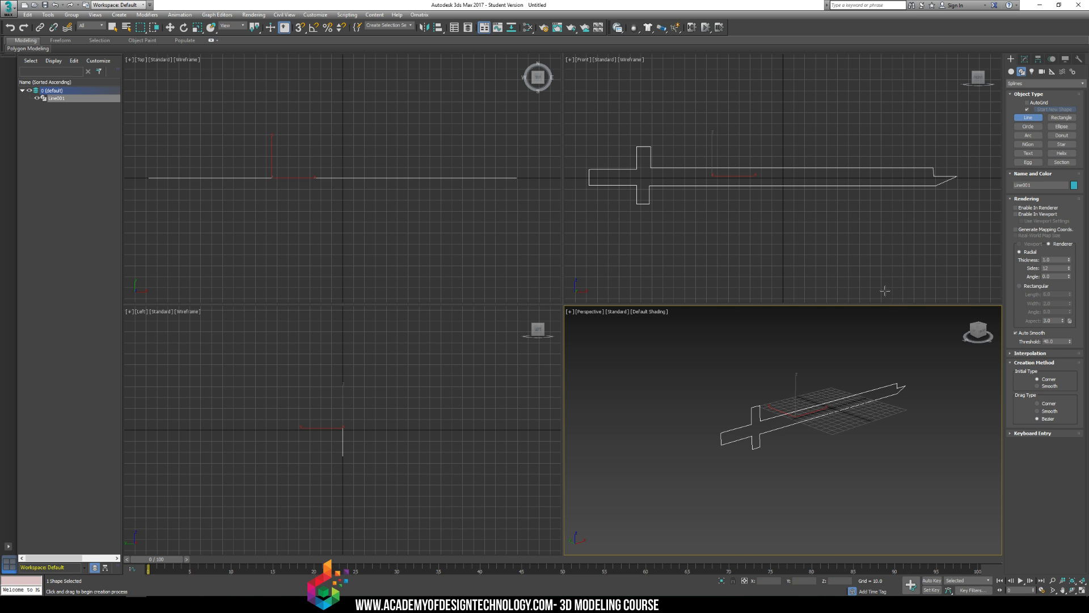
pyautogui.click(1024, 59)
pyautogui.rightClick(706, 395)
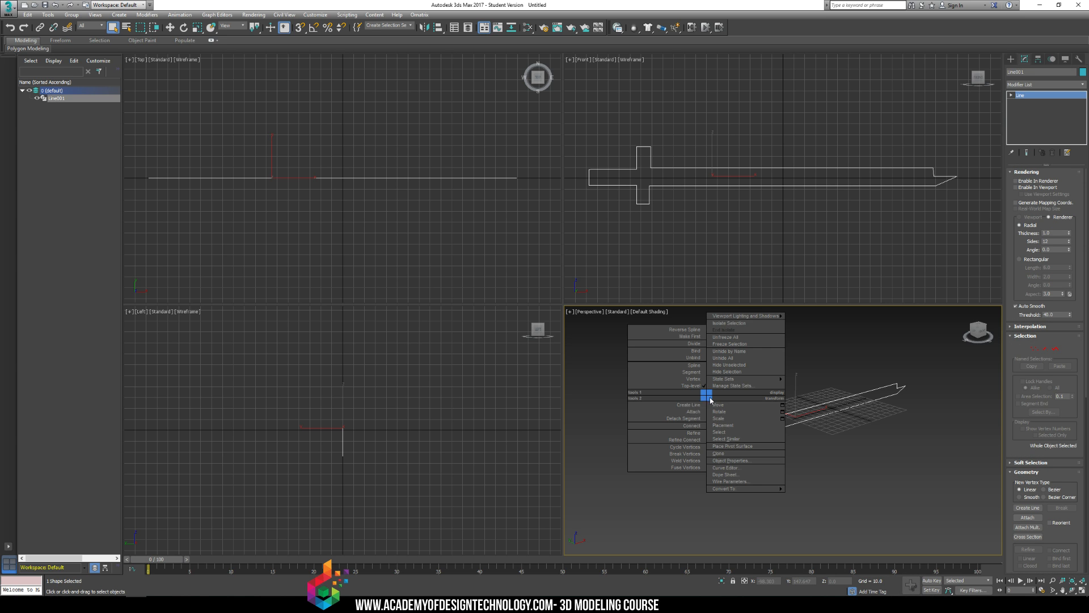
pyautogui.click(840, 403)
pyautogui.press('w')
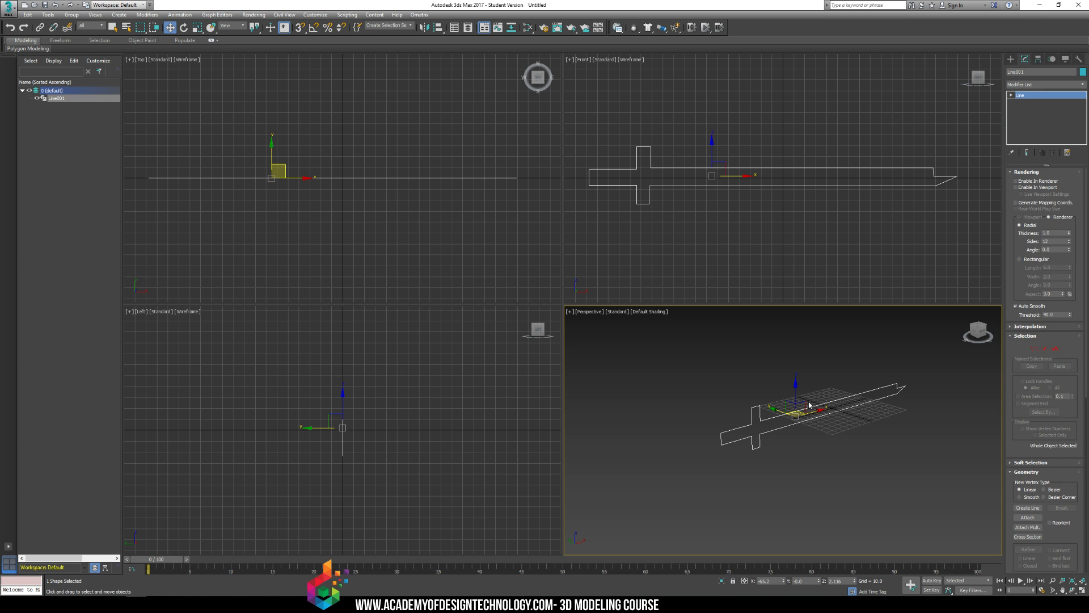
pyautogui.click(1016, 181)
pyautogui.scroll(5, 749, 398)
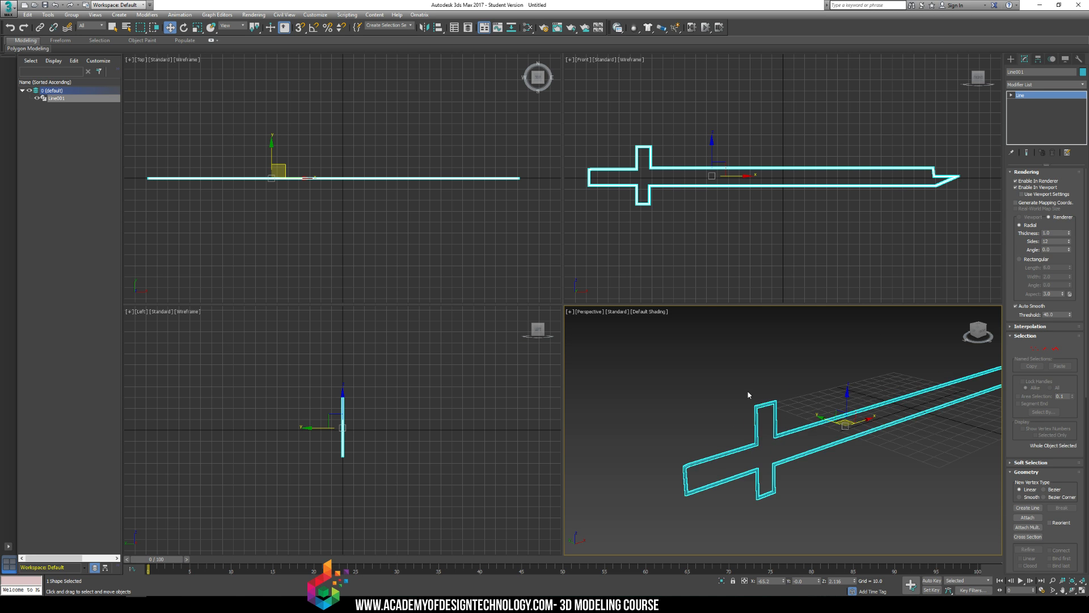
# - Increase the outline's radial thickness to about 2.5, and set its sides to 6 and angle to 0.1
pyautogui.click(771, 414)
pyautogui.scroll(5, 761, 392)
pyautogui.scroll(-4, 761, 388)
pyautogui.click(750, 382)
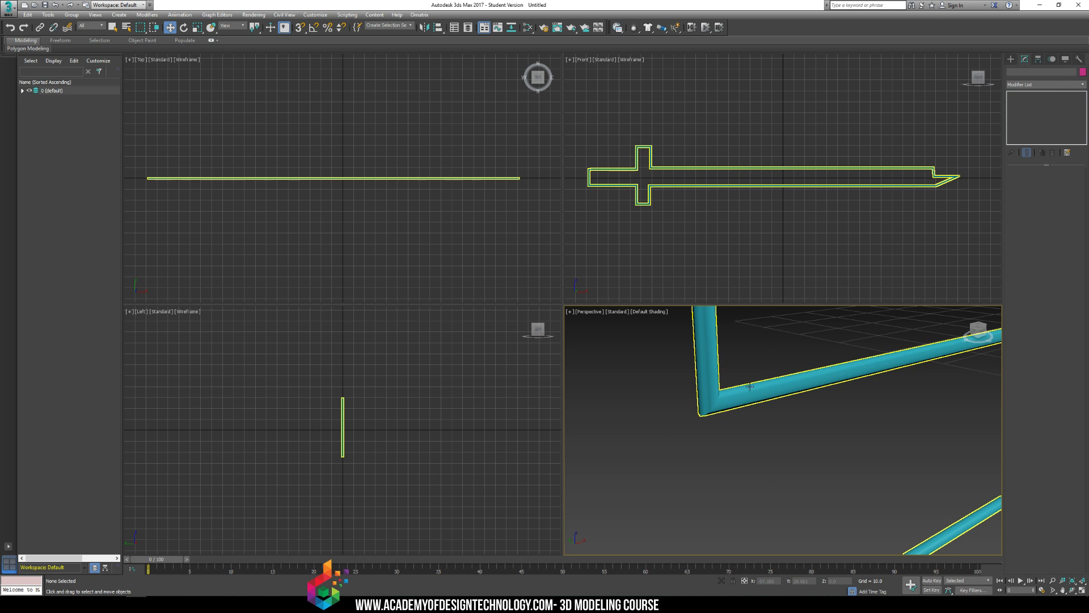
pyautogui.scroll(-1, 726, 408)
pyautogui.scroll(-4, 727, 408)
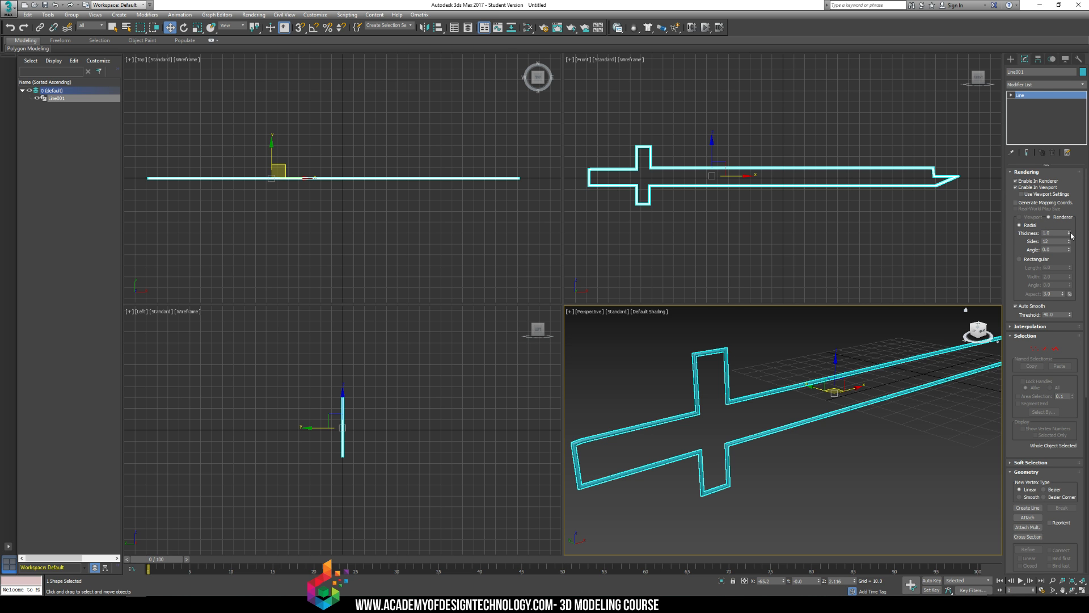
pyautogui.moveTo(1069, 236); pyautogui.dragTo(1062, 187)
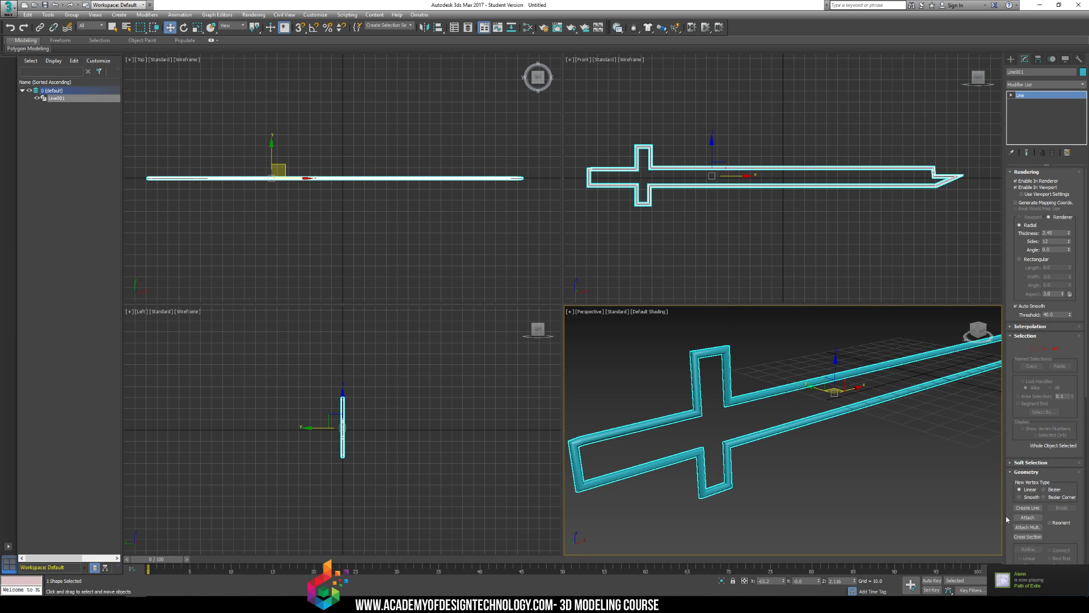
pyautogui.click(1069, 242)
pyautogui.click(1070, 243)
pyautogui.moveTo(1070, 242); pyautogui.dragTo(1070, 247)
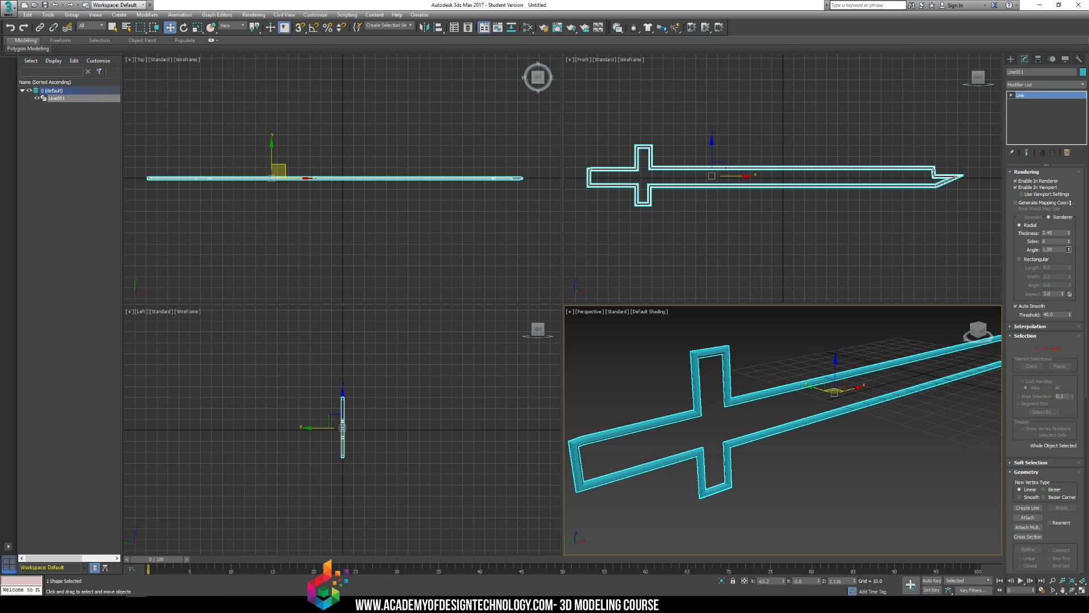
pyautogui.click(1070, 250)
pyautogui.click(1070, 250)
pyautogui.click(1009, 604)
pyautogui.rightClick(1000, 572)
pyautogui.click(892, 563)
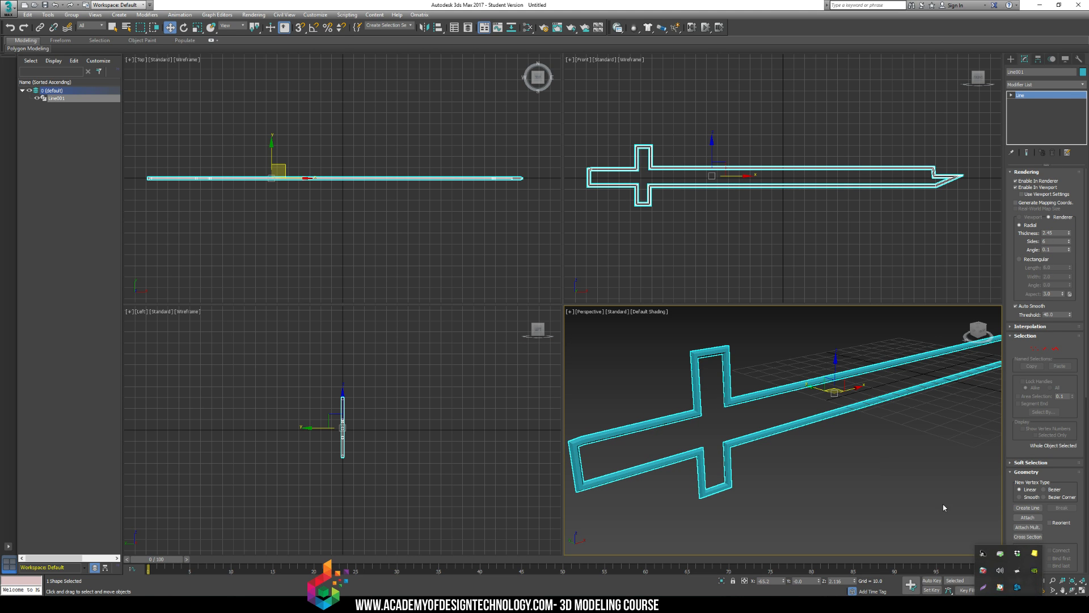
pyautogui.click(944, 506)
pyautogui.click(829, 419)
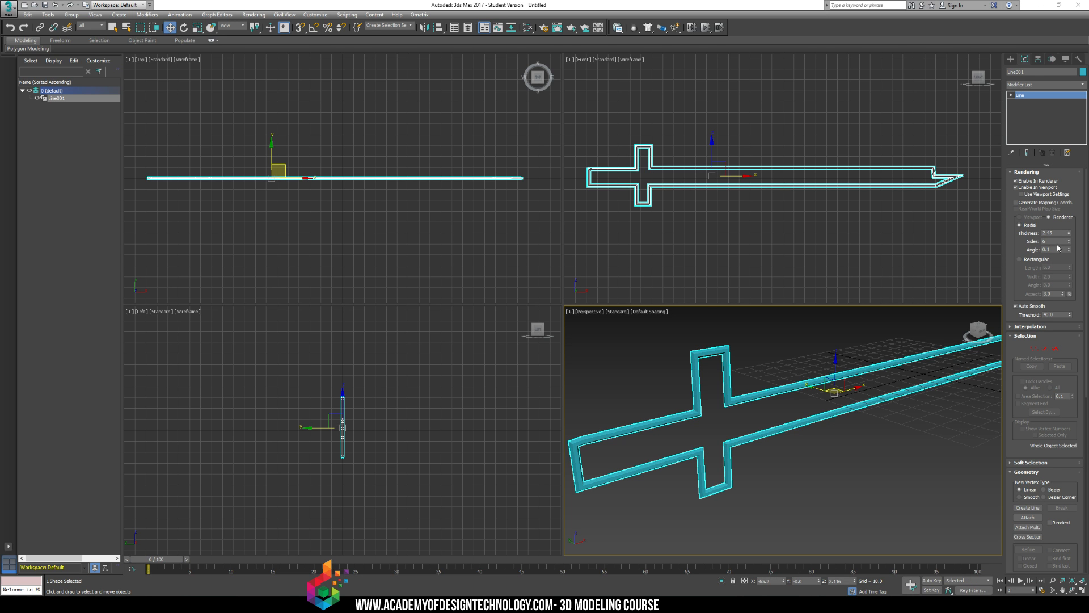
# - Switch the outline's rendered cross-section to rectangular and, after trying a much greater length, set the length to about 3.5
pyautogui.click(1019, 260)
pyautogui.moveTo(749, 423); pyautogui.dragTo(811, 398, button='middle')
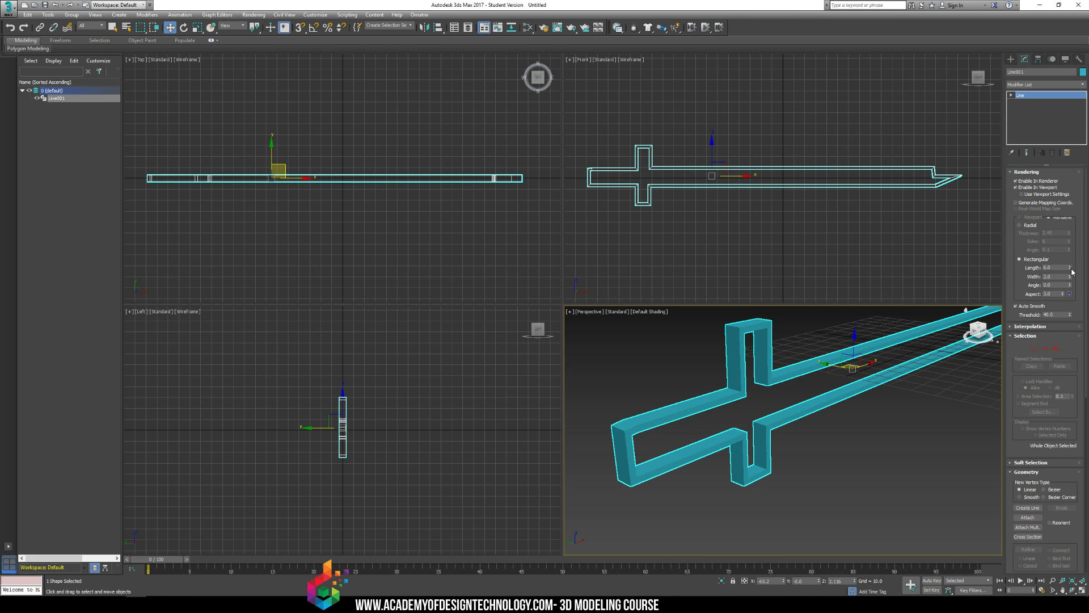
pyautogui.moveTo(1070, 269); pyautogui.dragTo(1070, 194)
pyautogui.keyDown('alt'); pyautogui.moveTo(847, 375); pyautogui.dragTo(822, 403, button='middle'); pyautogui.keyUp('alt')
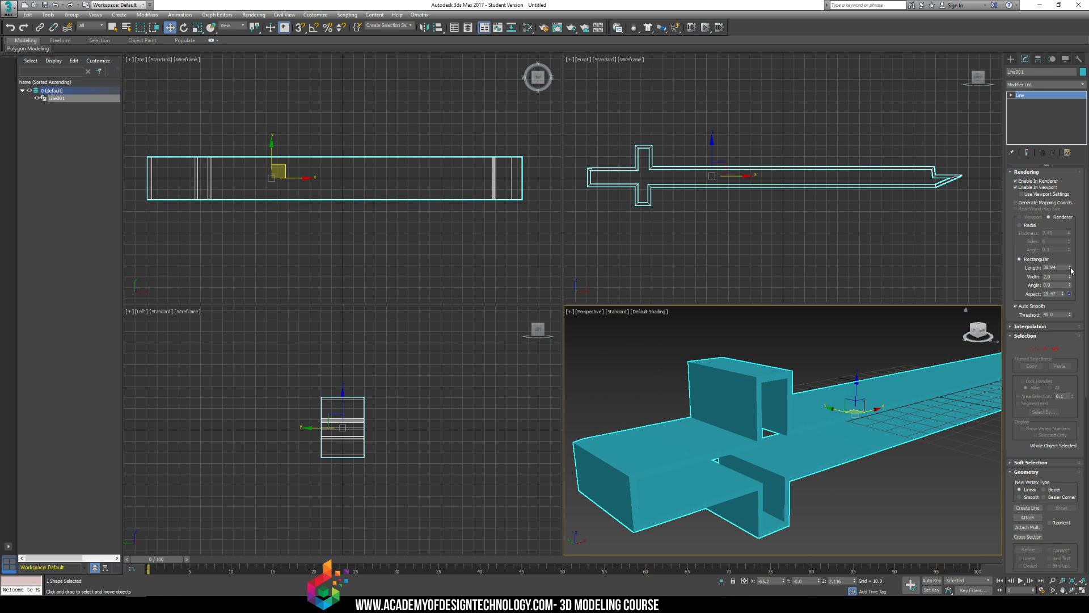
pyautogui.moveTo(1070, 269); pyautogui.dragTo(1065, 307)
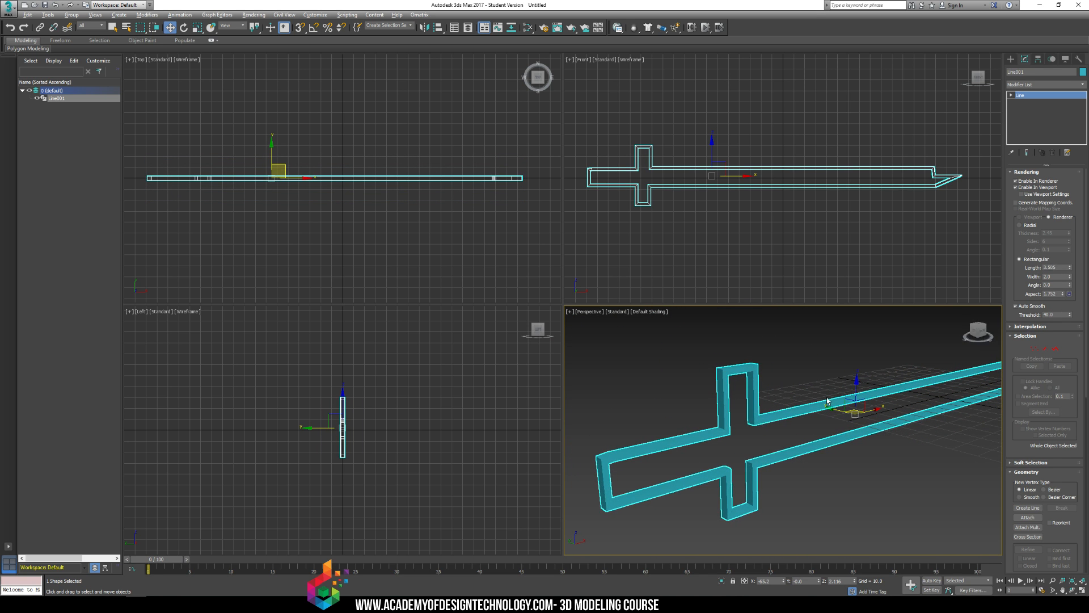
pyautogui.moveTo(829, 403)
pyautogui.keyDown('alt'); pyautogui.mouseDown(button='middle')
pyautogui.moveTo(858, 394)
pyautogui.moveTo(813, 401)
pyautogui.mouseUp(button='middle'); pyautogui.keyUp('alt')
pyautogui.scroll(-3, 813, 401)
pyautogui.scroll(-2, 813, 400)
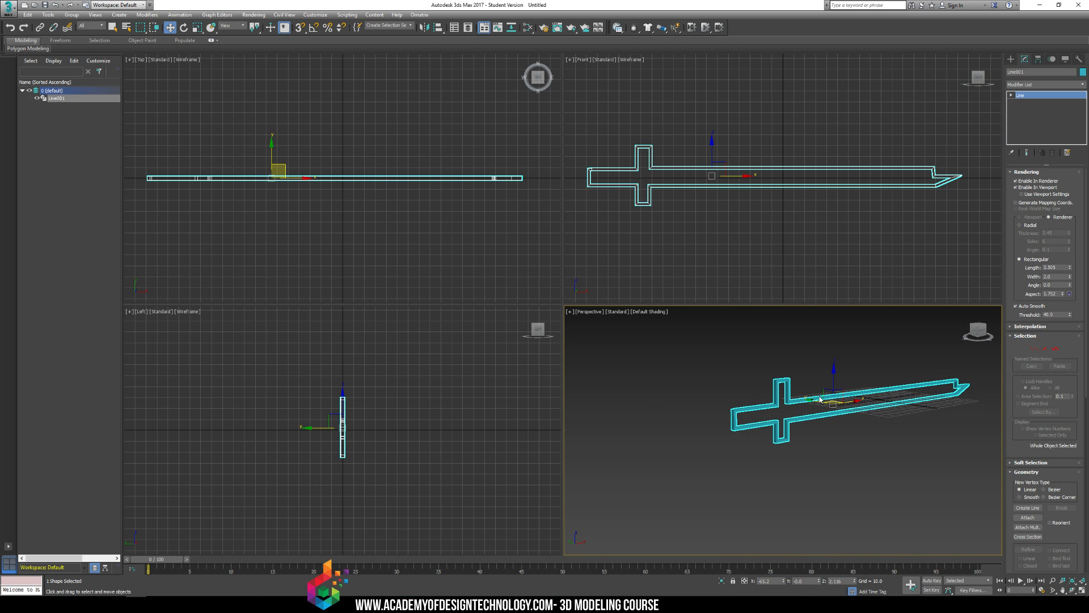
# - Open the line's interpolation settings and display edged faces in the Perspective viewport
pyautogui.click(1010, 326)
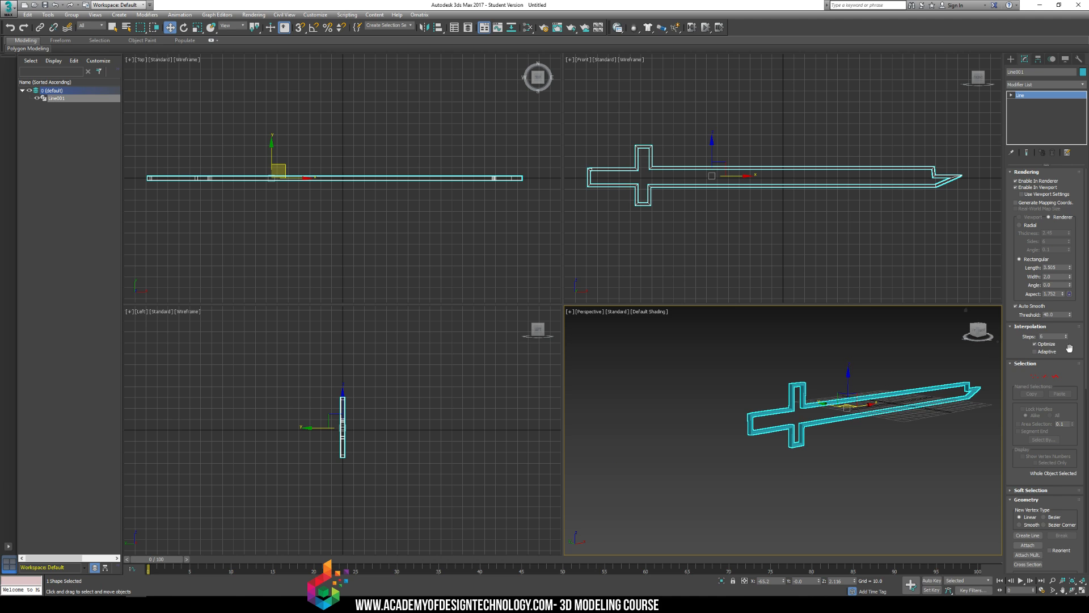
pyautogui.press('F4')
pyautogui.scroll(5, 795, 404)
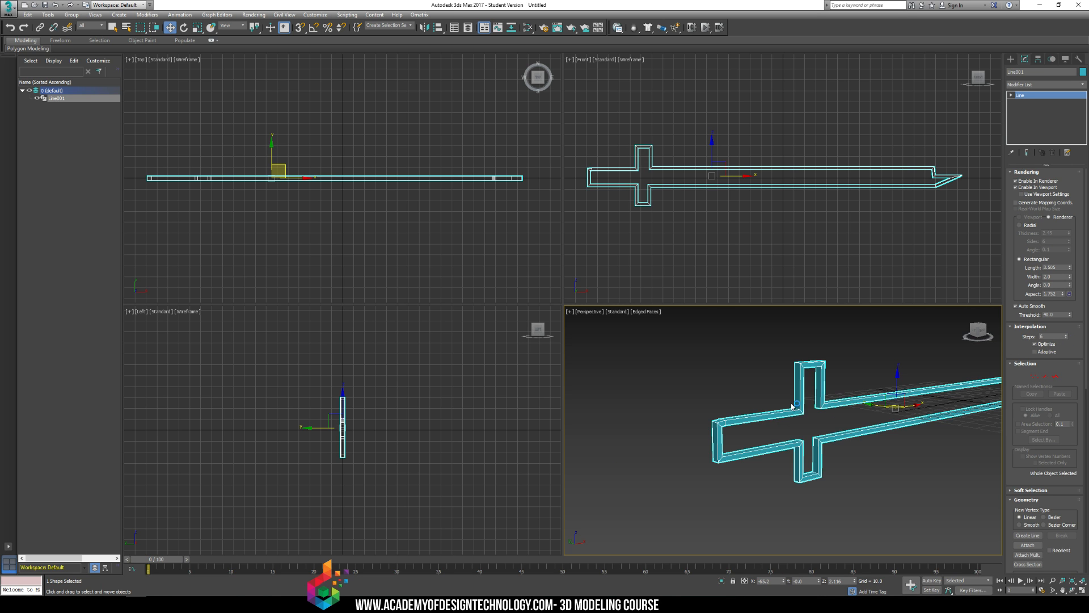
# - Turn off the Optimize interpolation option, examine the segments along the handle, crossguard and blade, and turn Optimize back on
pyautogui.click(1038, 345)
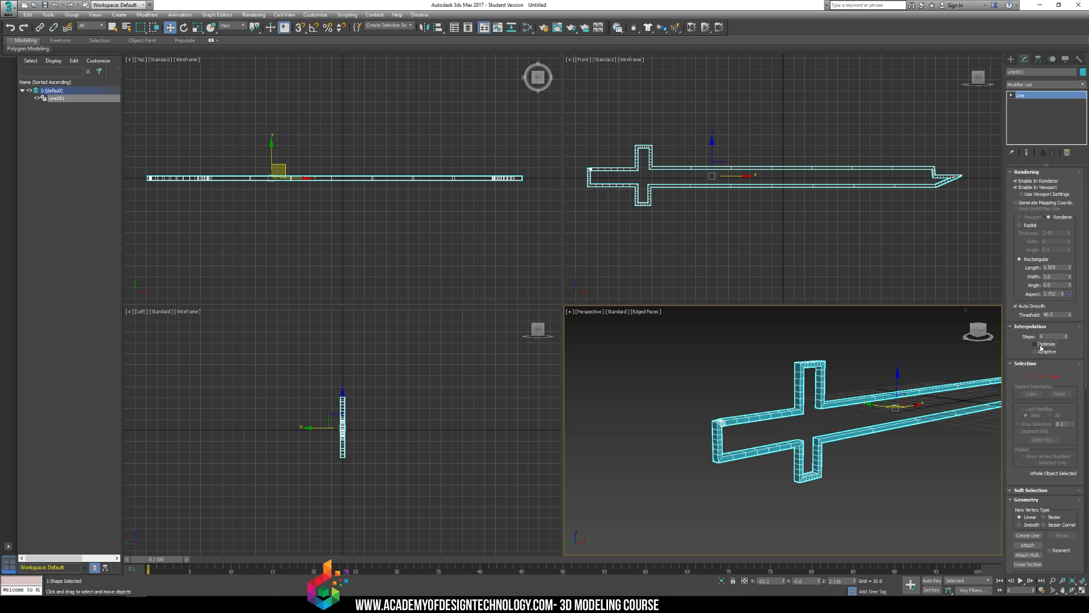
pyautogui.click(1036, 345)
pyautogui.click(1043, 344)
pyautogui.scroll(4, 736, 409)
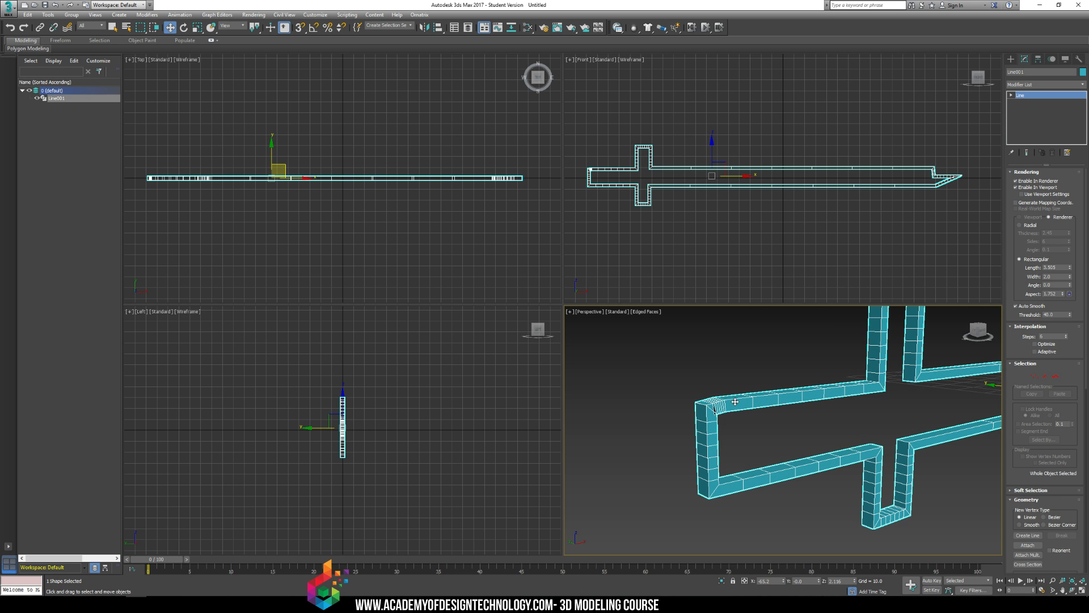
pyautogui.moveTo(739, 407); pyautogui.dragTo(735, 409, button='middle')
pyautogui.moveTo(888, 392); pyautogui.dragTo(720, 413, button='middle')
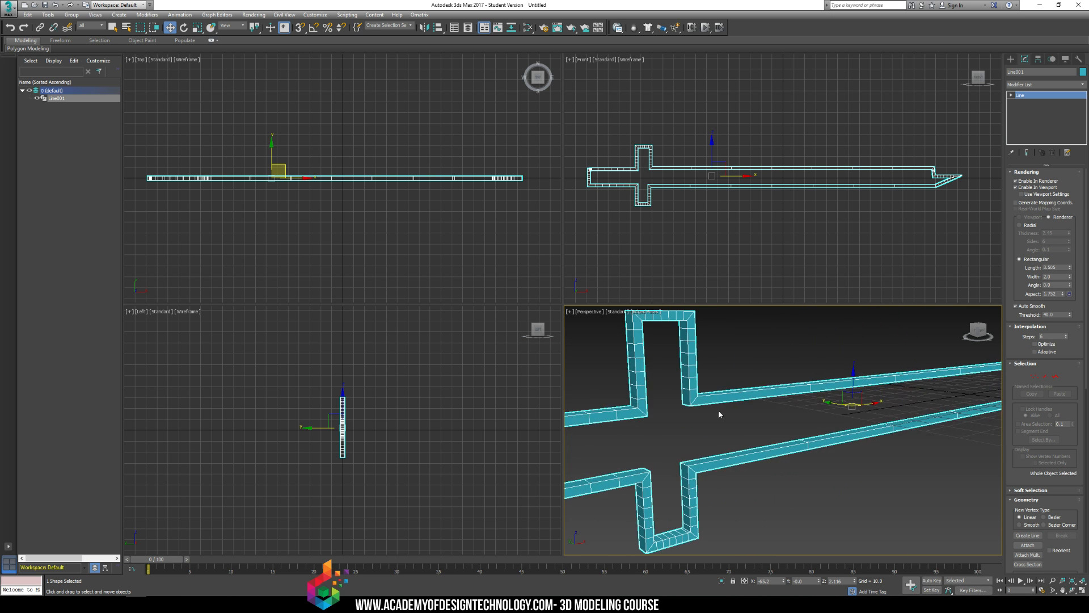
pyautogui.moveTo(959, 391); pyautogui.dragTo(823, 421, button='middle')
pyautogui.click(1047, 344)
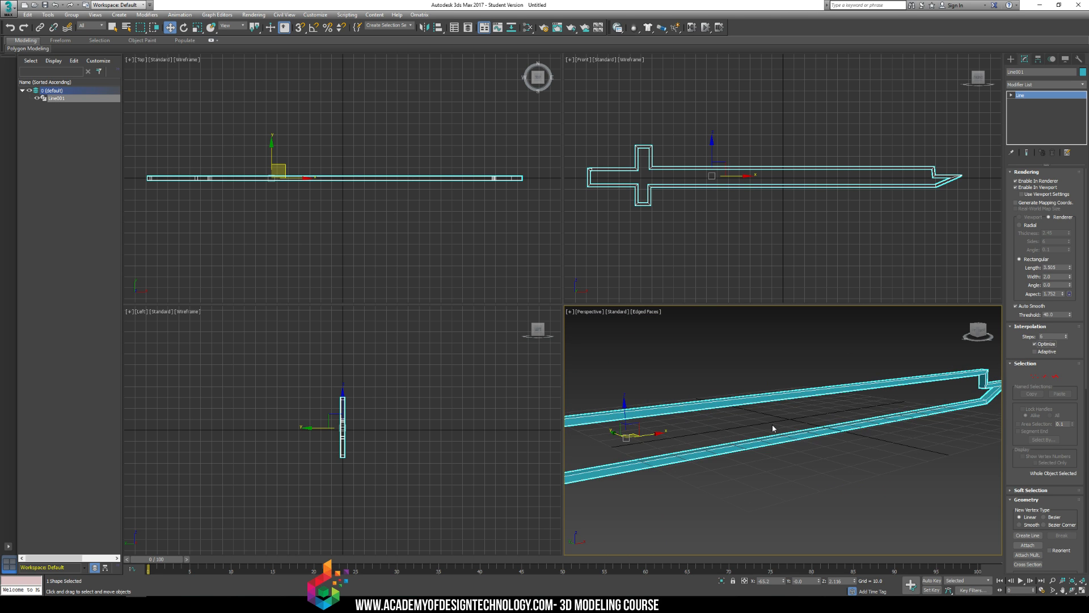
# - Frame the whole sword outline and maximize the Perspective viewport
pyautogui.press('z')
pyautogui.scroll(3, 805, 421)
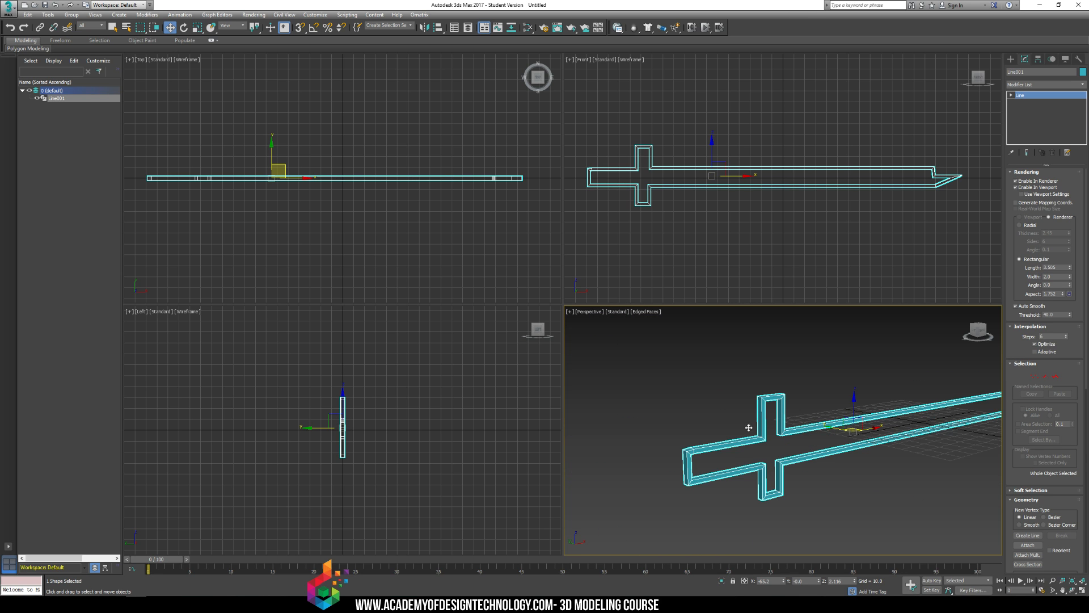
pyautogui.click(573, 314)
pyautogui.click(593, 319)
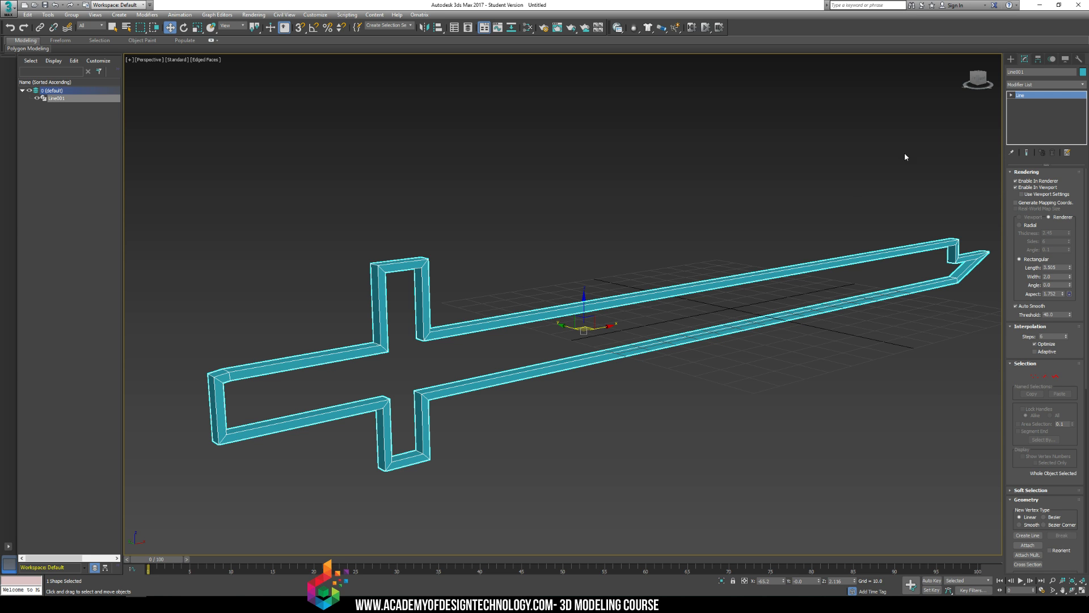
# - Disable the outline's renderer and viewport rendering, and convert the closed line to an Editable Poly
pyautogui.click(1016, 188)
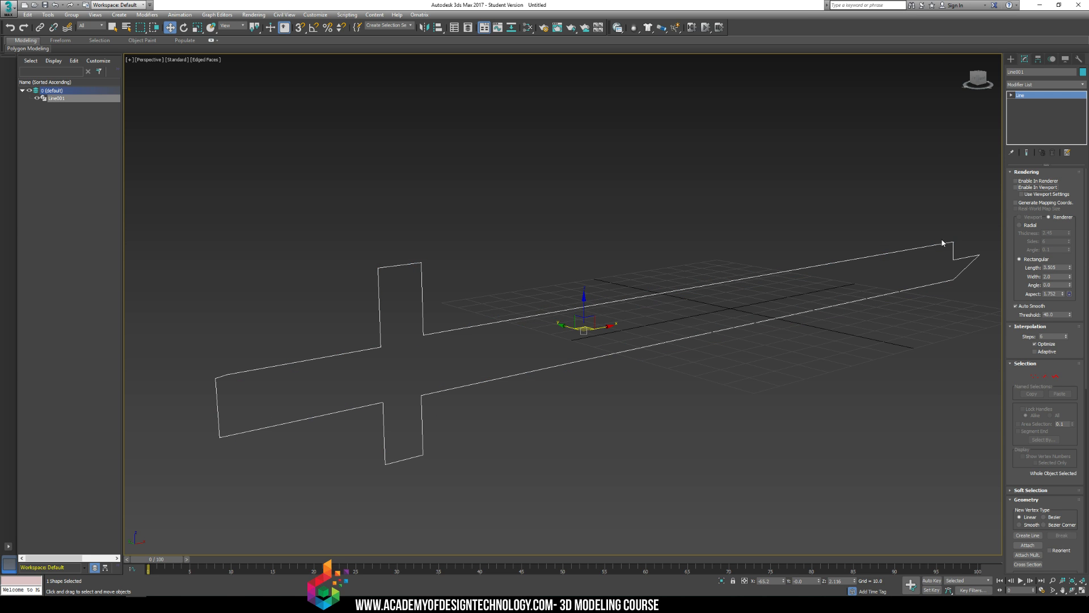
pyautogui.keyDown('alt'); pyautogui.moveTo(850, 212); pyautogui.dragTo(718, 289, button='middle'); pyautogui.keyUp('alt')
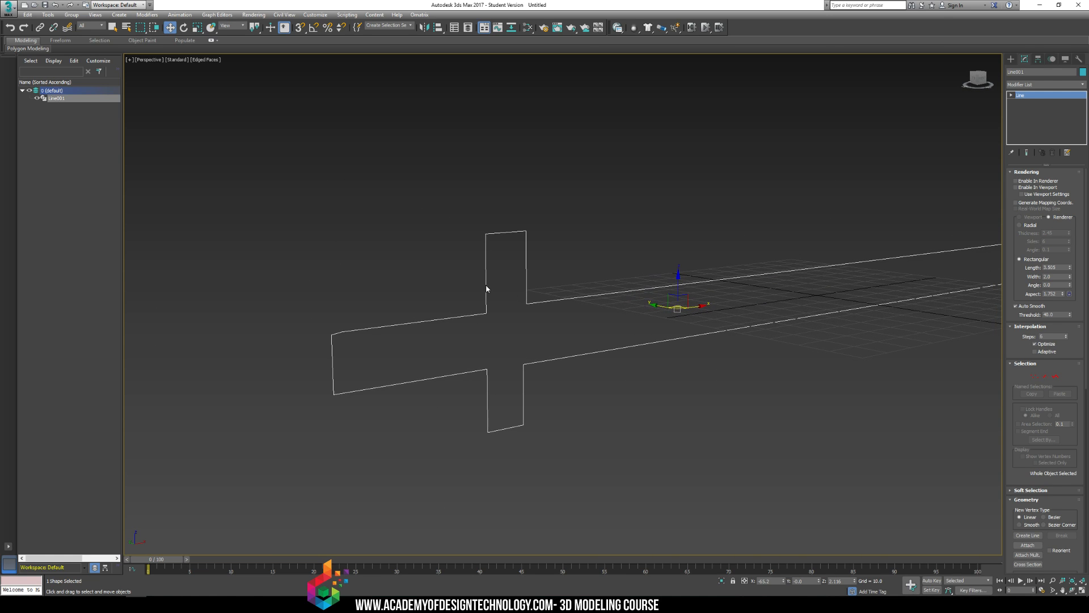
pyautogui.rightClick(527, 305)
pyautogui.moveTo(561, 394)
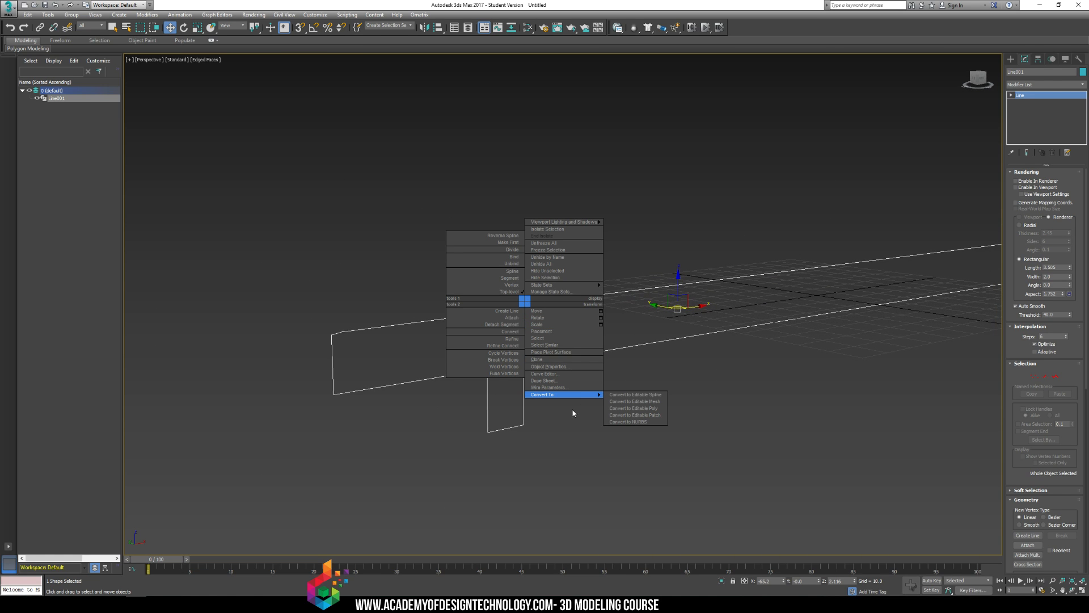
pyautogui.click(634, 408)
pyautogui.click(720, 406)
pyautogui.keyDown('alt'); pyautogui.moveTo(720, 403); pyautogui.dragTo(740, 379, button='middle'); pyautogui.keyUp('alt')
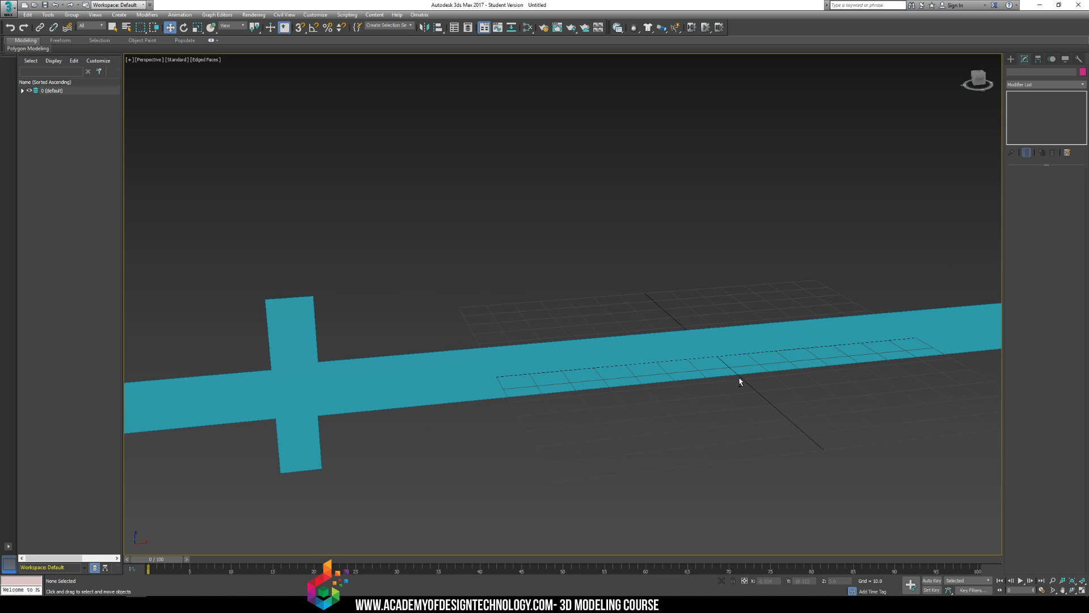
# - Reselect the flat sword, inspect both of its sides, and select its face at the Polygon sub-object level
pyautogui.click(649, 348)
pyautogui.press('z')
pyautogui.keyDown('alt'); pyautogui.moveTo(628, 372); pyautogui.dragTo(601, 340, button='middle'); pyautogui.keyUp('alt')
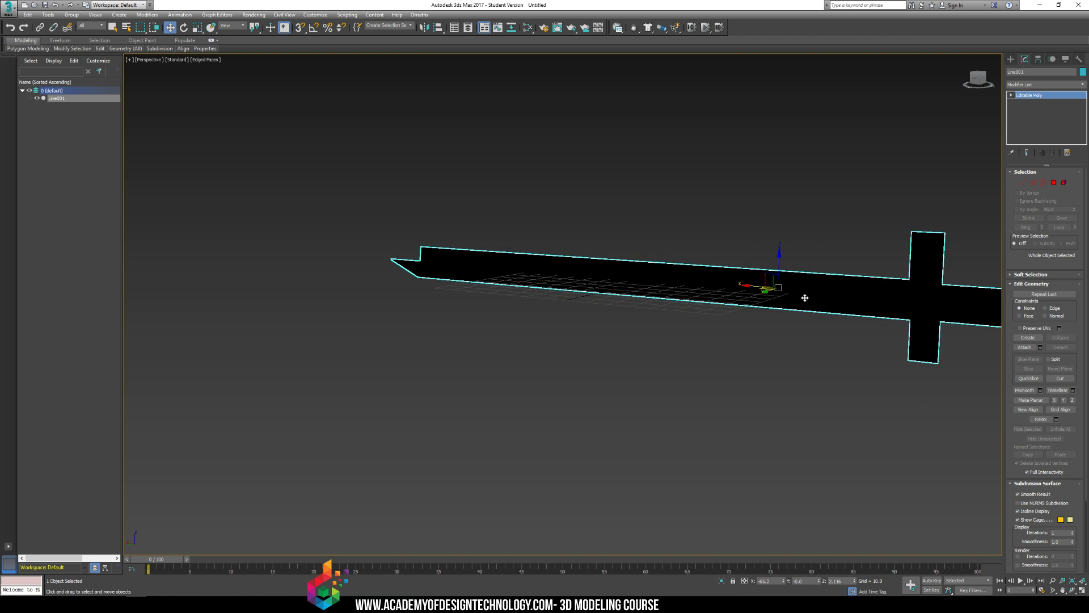
pyautogui.keyDown('alt'); pyautogui.moveTo(843, 295); pyautogui.dragTo(687, 299, button='middle'); pyautogui.keyUp('alt')
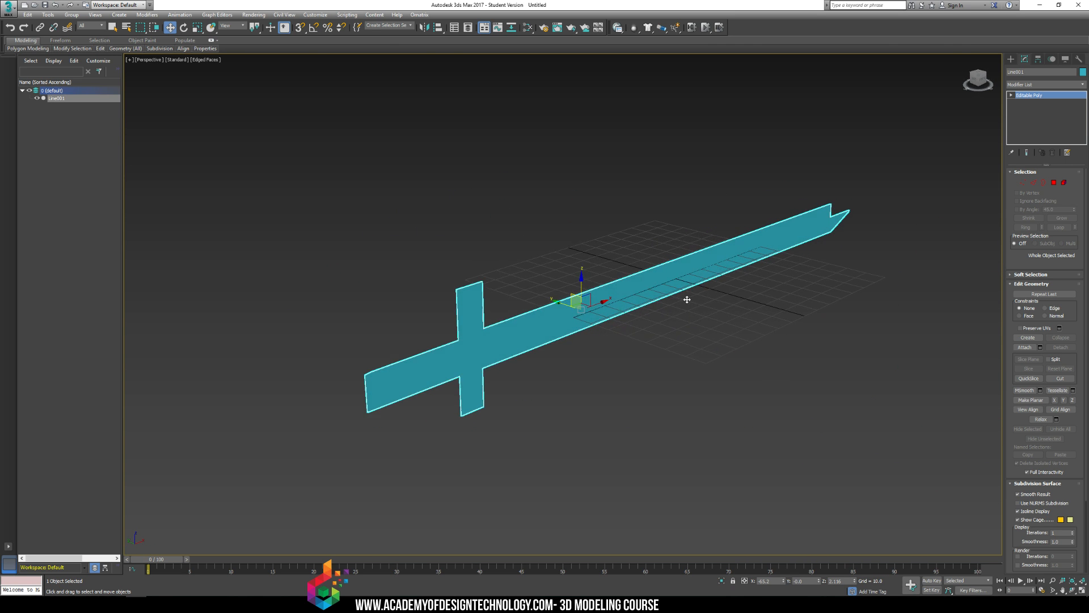
pyautogui.scroll(4, 469, 321)
pyautogui.click(1011, 95)
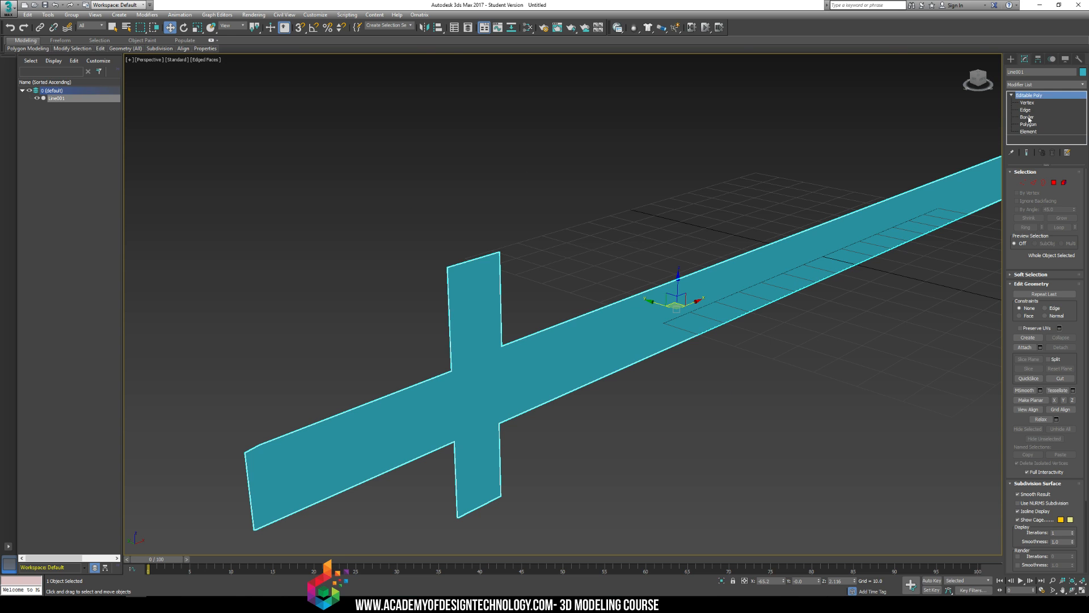
pyautogui.click(1028, 124)
pyautogui.click(556, 379)
pyautogui.moveTo(557, 380); pyautogui.dragTo(590, 312, button='middle')
pyautogui.scroll(-3, 591, 312)
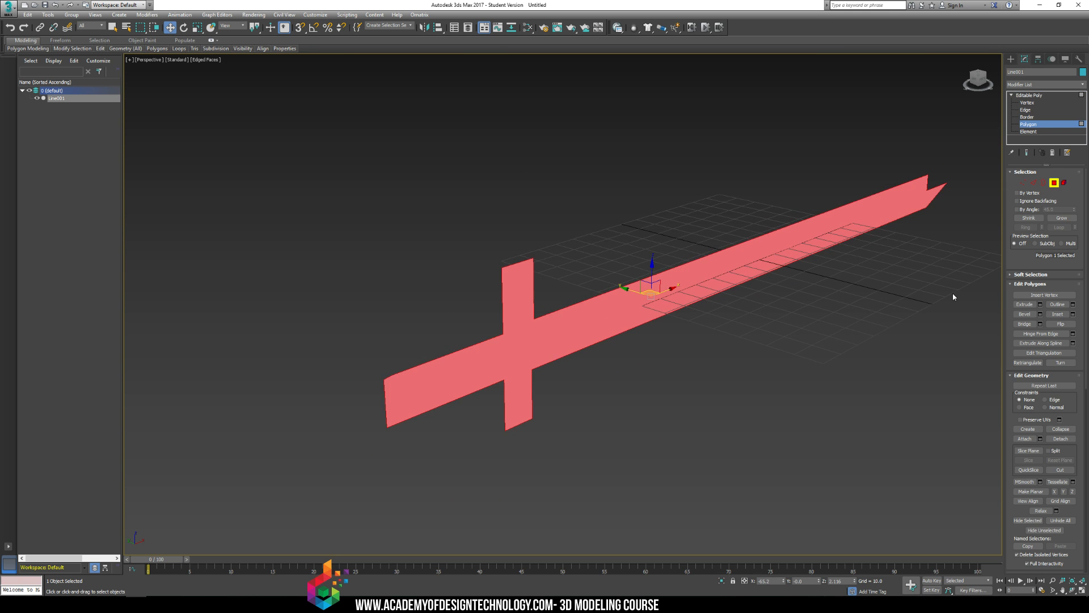
# - Extrude the selected sword face outward by a small amount to give the flat shape solid thickness
pyautogui.click(1025, 305)
pyautogui.click(1025, 307)
pyautogui.moveTo(622, 311); pyautogui.dragTo(637, 282)
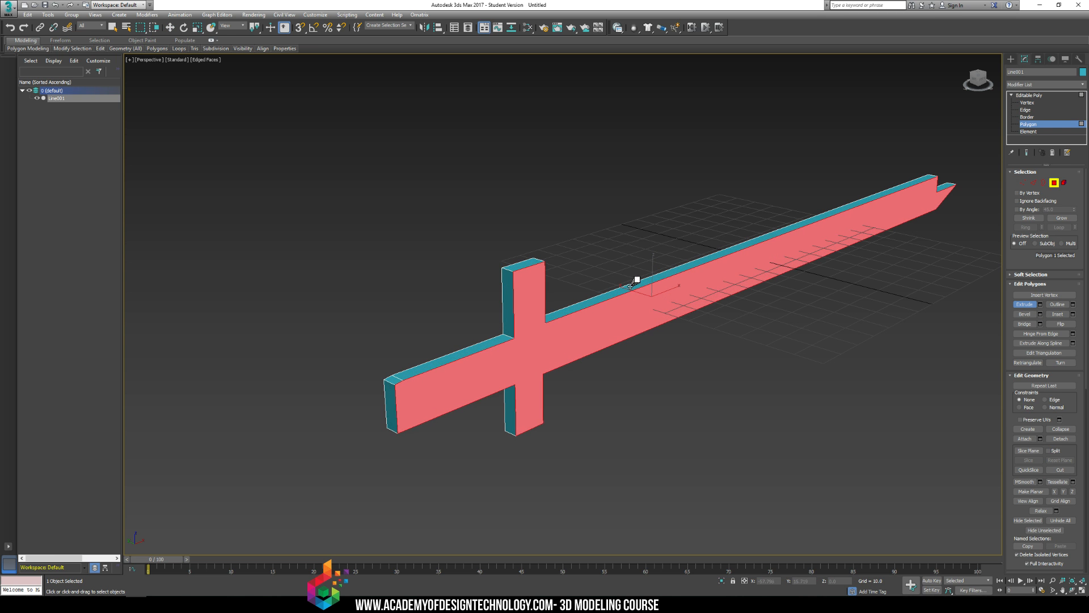
# - Deselect the extruded front face and select its inner side through the open back of the sword
pyautogui.click(632, 199)
pyautogui.scroll(2, 740, 294)
pyautogui.keyDown('alt'); pyautogui.moveTo(741, 293); pyautogui.dragTo(696, 276, button='middle'); pyautogui.keyUp('alt')
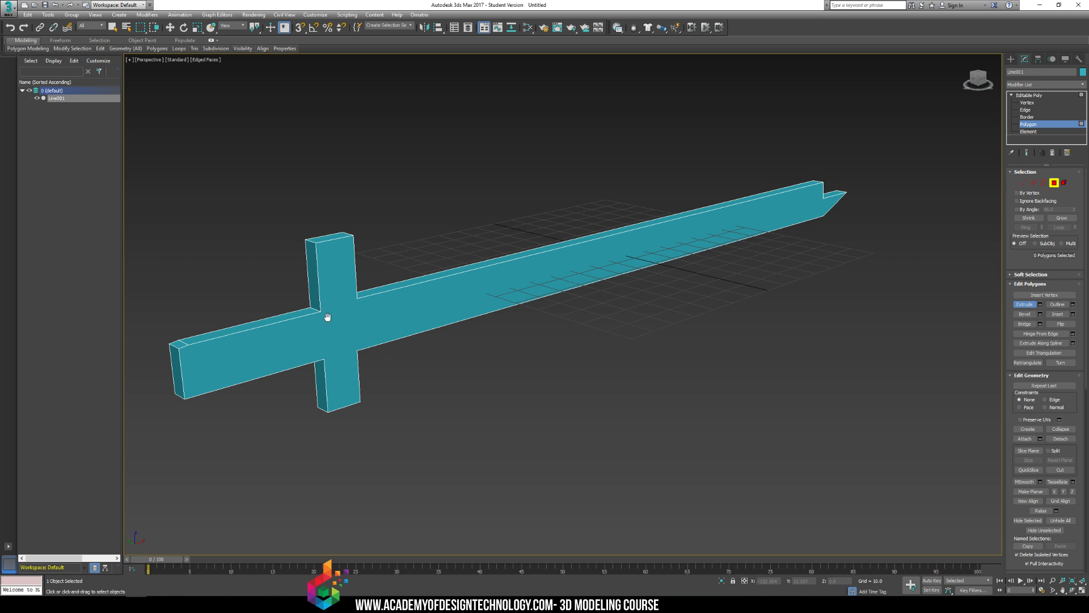
pyautogui.moveTo(328, 317); pyautogui.dragTo(547, 283, button='middle')
pyautogui.scroll(5, 548, 283)
pyautogui.moveTo(663, 160); pyautogui.dragTo(598, 217, button='middle')
pyautogui.scroll(-1, 668, 175)
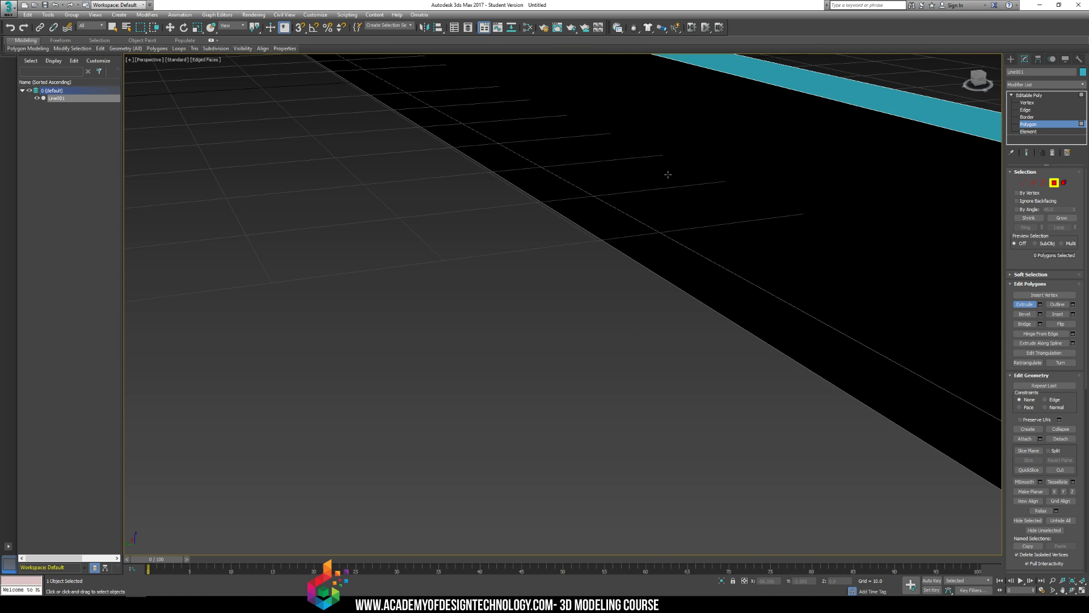
pyautogui.scroll(-2, 668, 175)
pyautogui.moveTo(668, 174); pyautogui.dragTo(646, 242, button='middle')
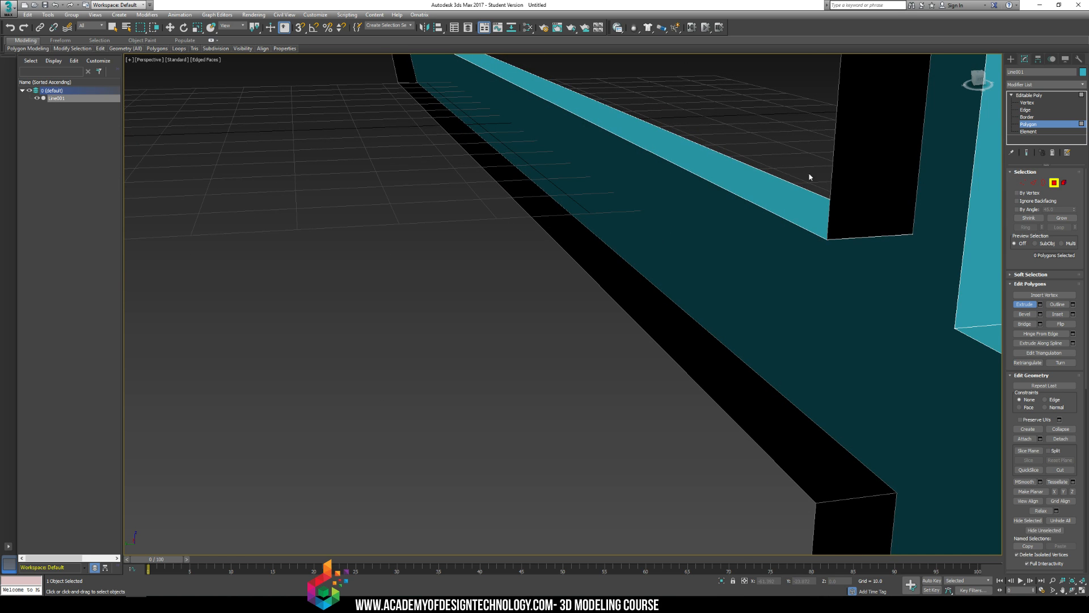
pyautogui.click(707, 290)
pyautogui.scroll(-5, 655, 287)
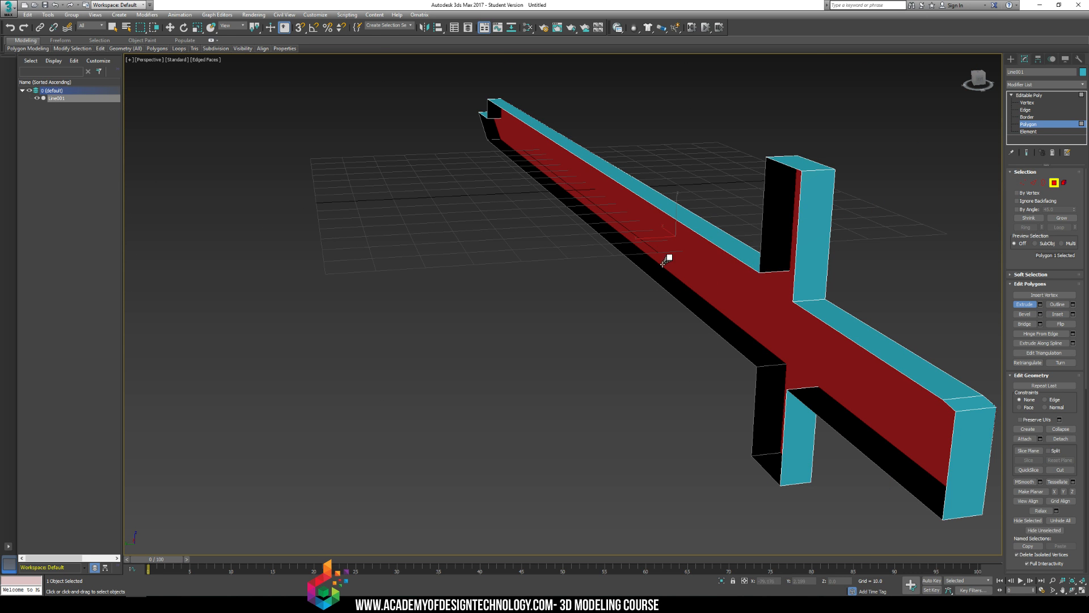
# - Clone the selected face along Y as an element, placing the copy over the sword's open back
pyautogui.press('w')
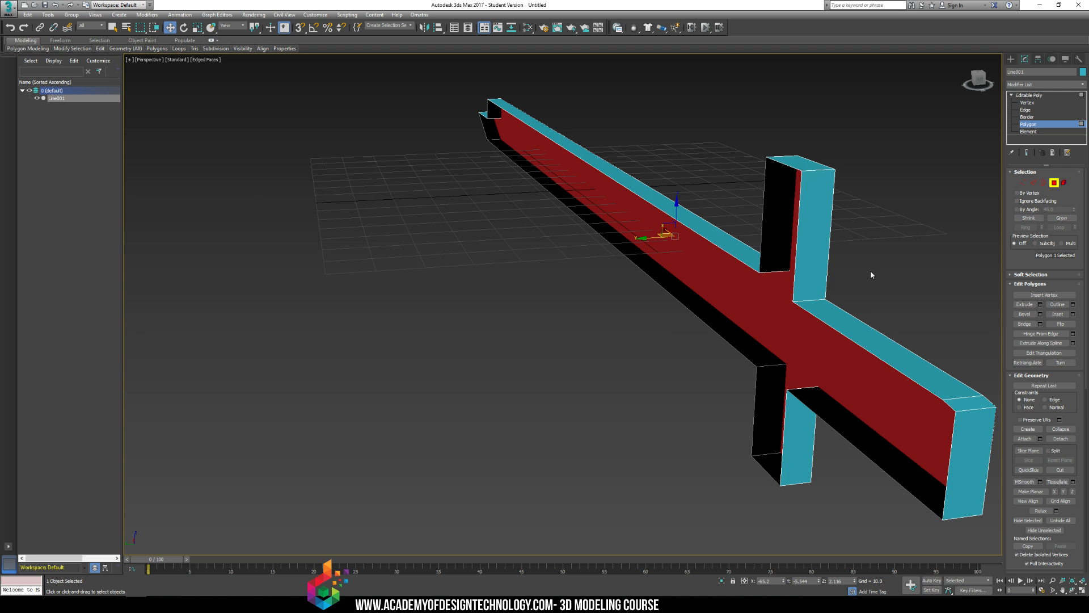
pyautogui.keyDown('alt'); pyautogui.moveTo(872, 274); pyautogui.dragTo(574, 261, button='middle'); pyautogui.keyUp('alt')
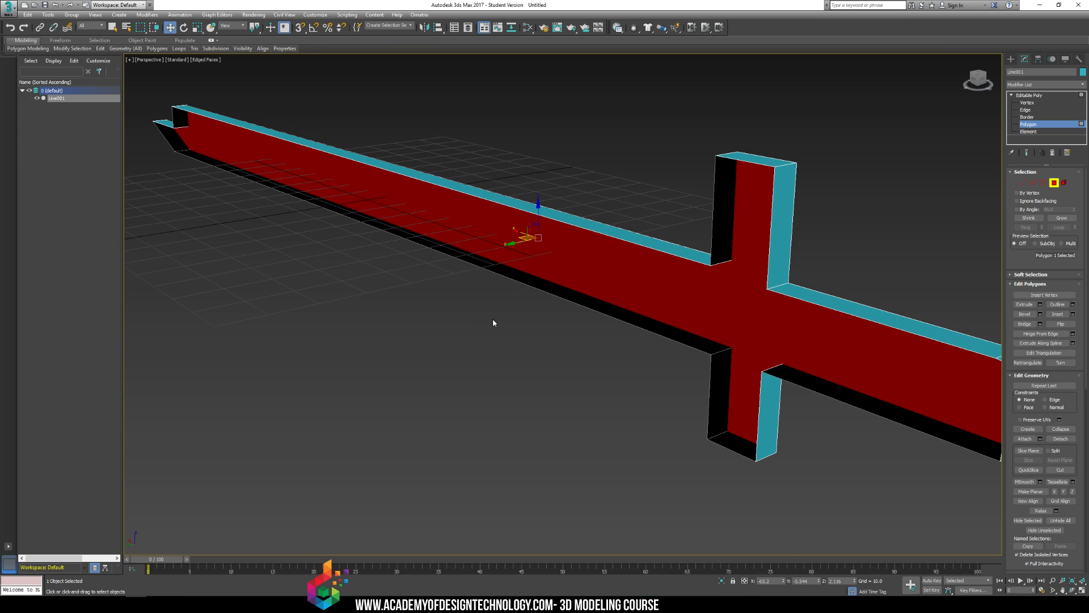
pyautogui.scroll(-5, 426, 339)
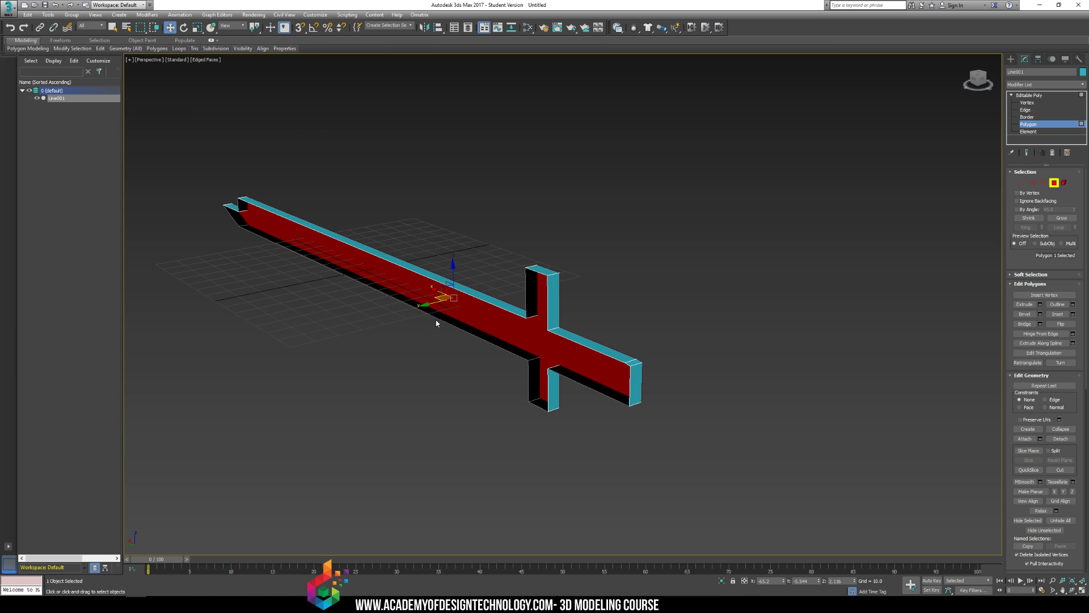
pyautogui.scroll(4, 436, 323)
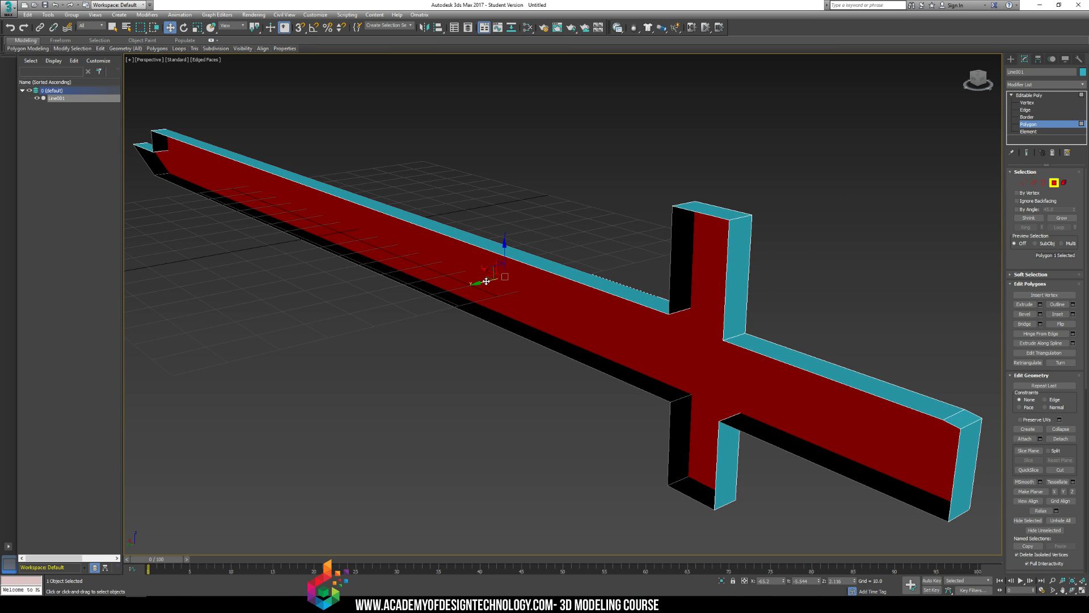
pyautogui.keyDown('shift'); pyautogui.moveTo(486, 281); pyautogui.dragTo(467, 299); pyautogui.keyUp('shift')
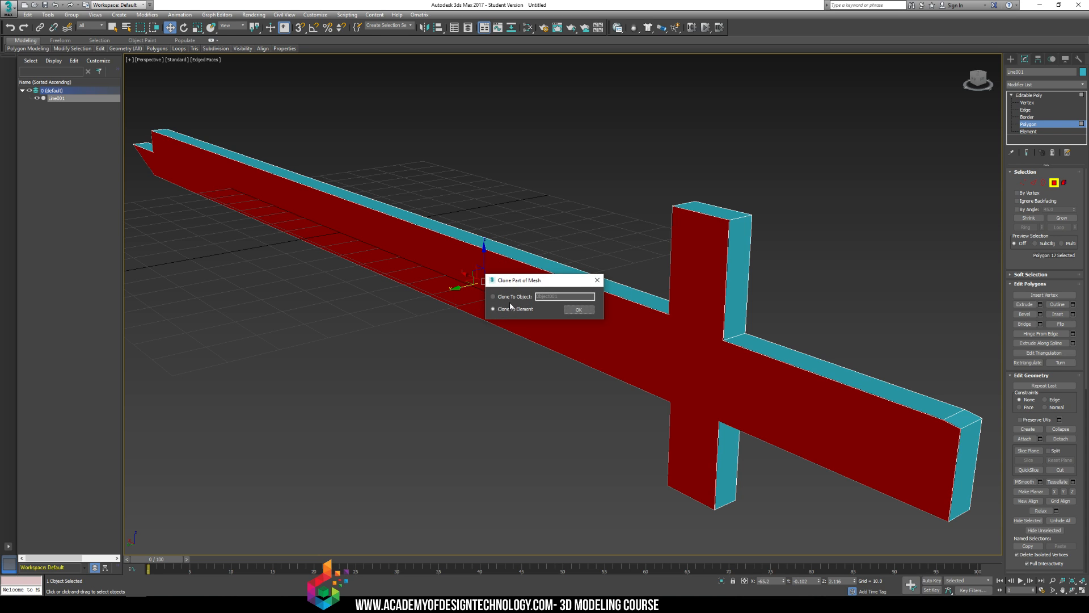
pyautogui.click(579, 312)
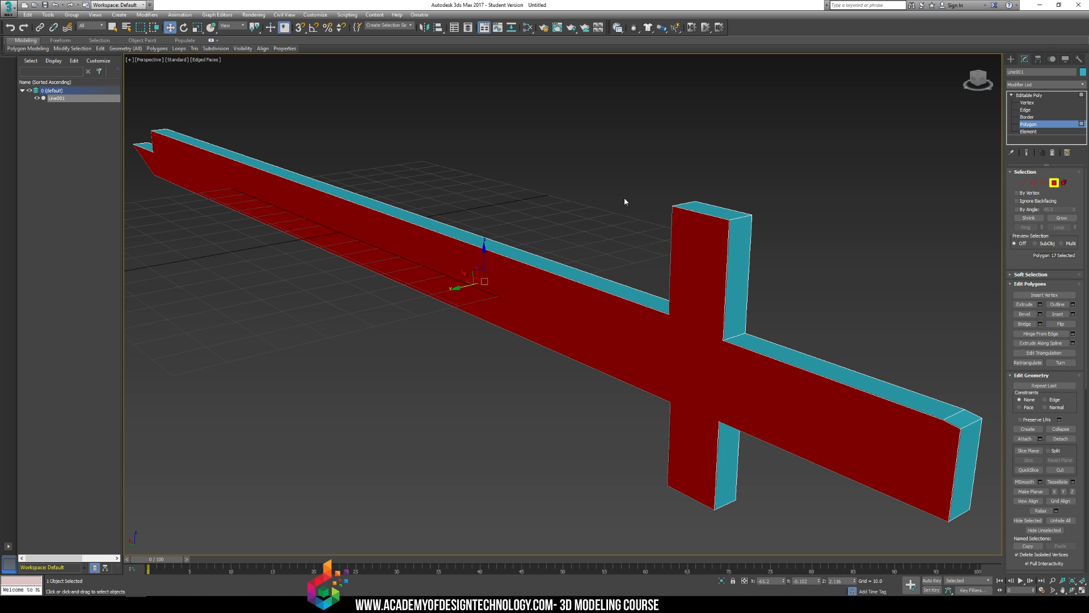
# - Deselect the cloned back face and examine how the closed back of the sword is shaded
pyautogui.click(626, 199)
pyautogui.keyDown('alt'); pyautogui.moveTo(644, 260); pyautogui.dragTo(653, 249, button='middle'); pyautogui.keyUp('alt')
pyautogui.click(656, 322)
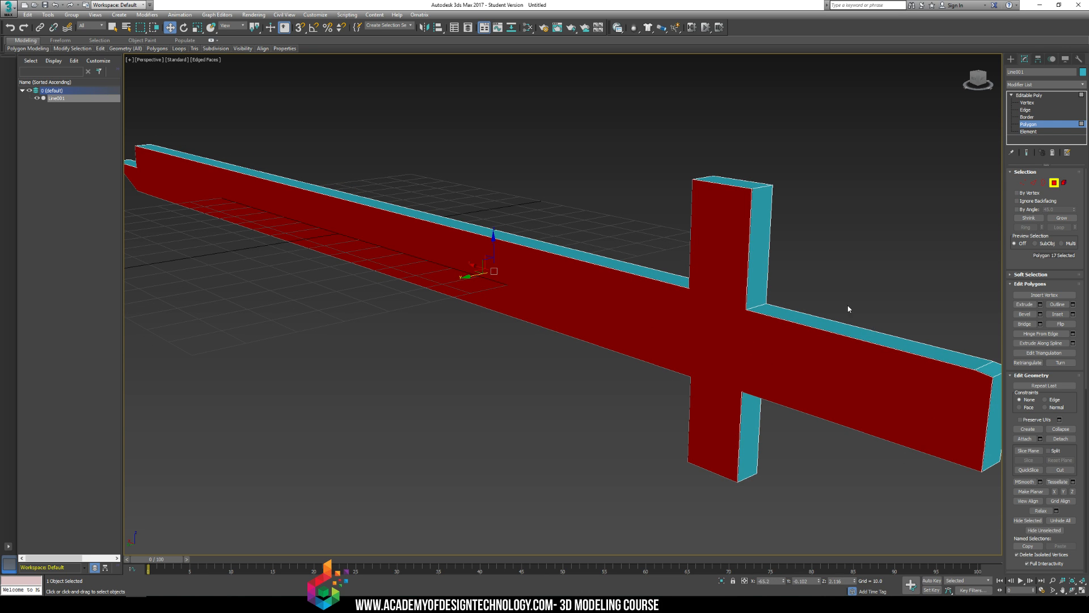
pyautogui.click(590, 164)
pyautogui.click(616, 296)
pyautogui.moveTo(616, 296)
pyautogui.keyDown('alt'); pyautogui.mouseDown(button='middle')
pyautogui.moveTo(596, 287)
pyautogui.moveTo(564, 299)
pyautogui.moveTo(652, 271)
pyautogui.moveTo(632, 285)
pyautogui.mouseUp(button='middle'); pyautogui.keyUp('alt')
pyautogui.click(635, 231)
pyautogui.scroll(-10, 580, 309)
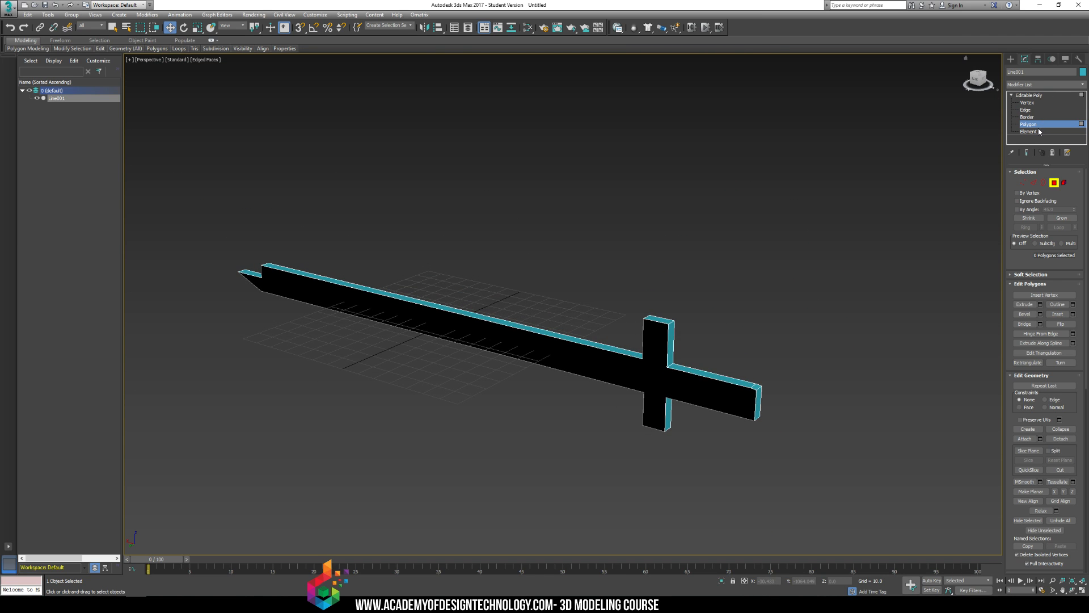
# - Select the cloned back face, flip its normal outward, and deselect it to check the shading
pyautogui.click(617, 381)
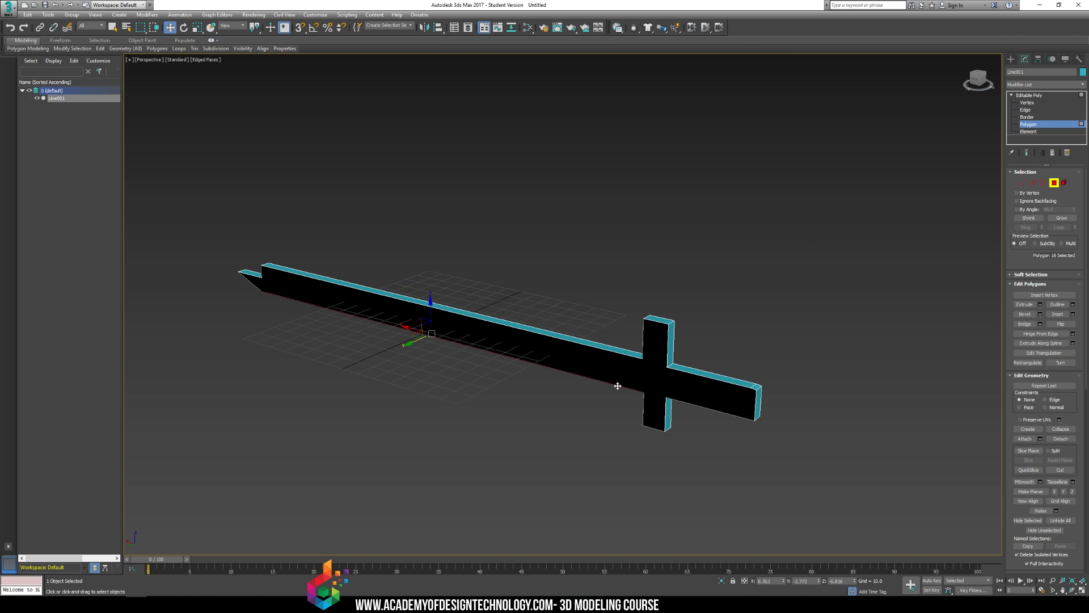
pyautogui.scroll(6, 647, 280)
pyautogui.moveTo(730, 378); pyautogui.dragTo(717, 273, button='middle')
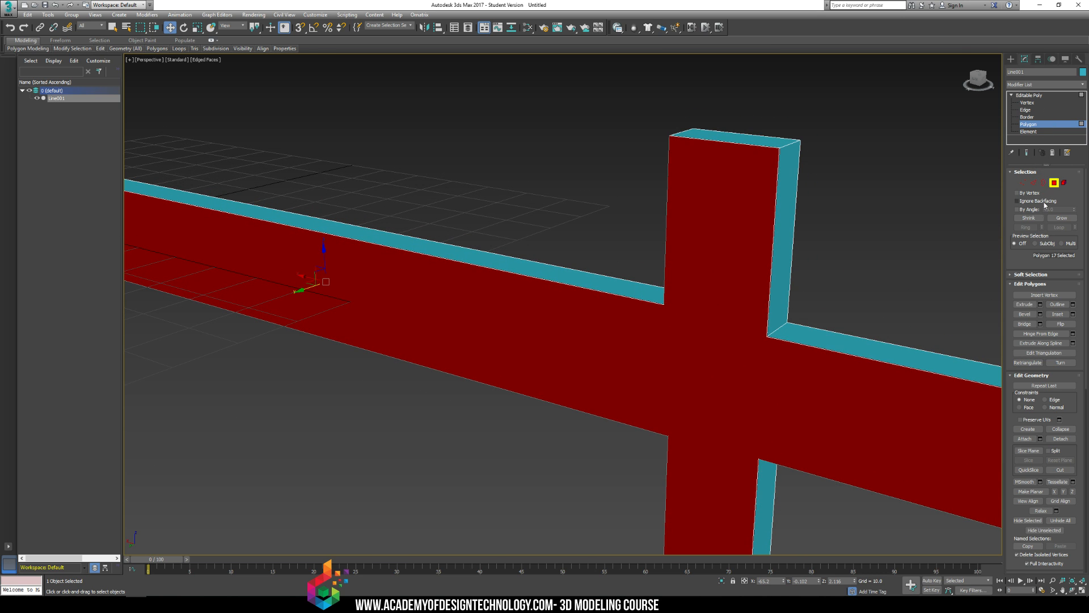
pyautogui.click(1056, 325)
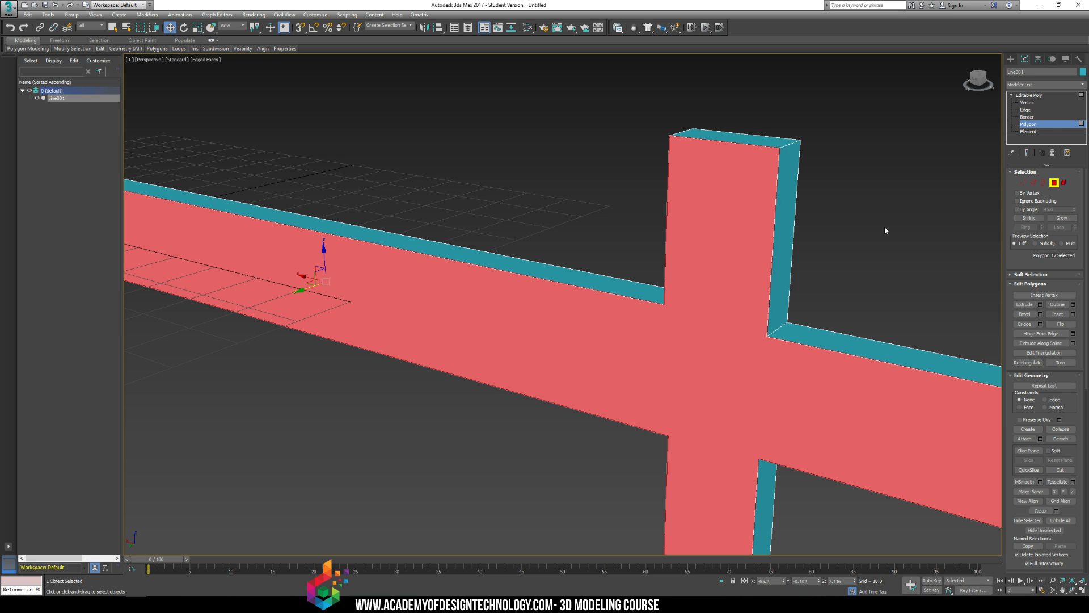
pyautogui.click(885, 229)
pyautogui.scroll(-6, 836, 255)
pyautogui.keyDown('alt'); pyautogui.moveTo(837, 255); pyautogui.dragTo(704, 262, button='middle'); pyautogui.keyUp('alt')
pyautogui.scroll(5, 809, 258)
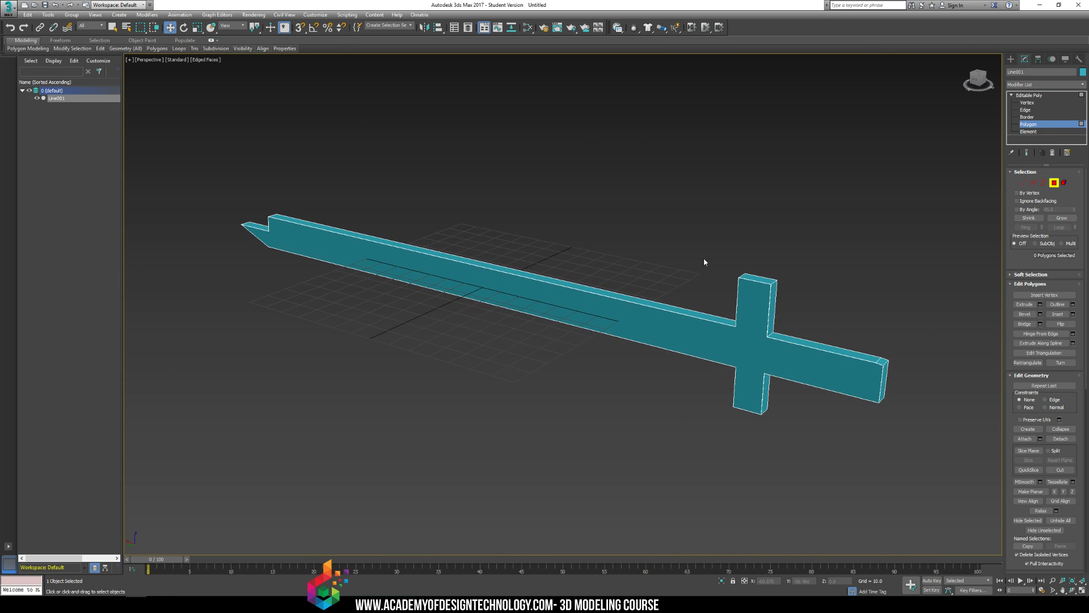
# - At the Vertex sub-object level, check whether the back face's corner vertices are separate from the extruded body
pyautogui.click(1028, 103)
pyautogui.keyDown('alt'); pyautogui.moveTo(724, 261); pyautogui.dragTo(599, 285, button='middle'); pyautogui.keyUp('alt')
pyautogui.scroll(5, 567, 295)
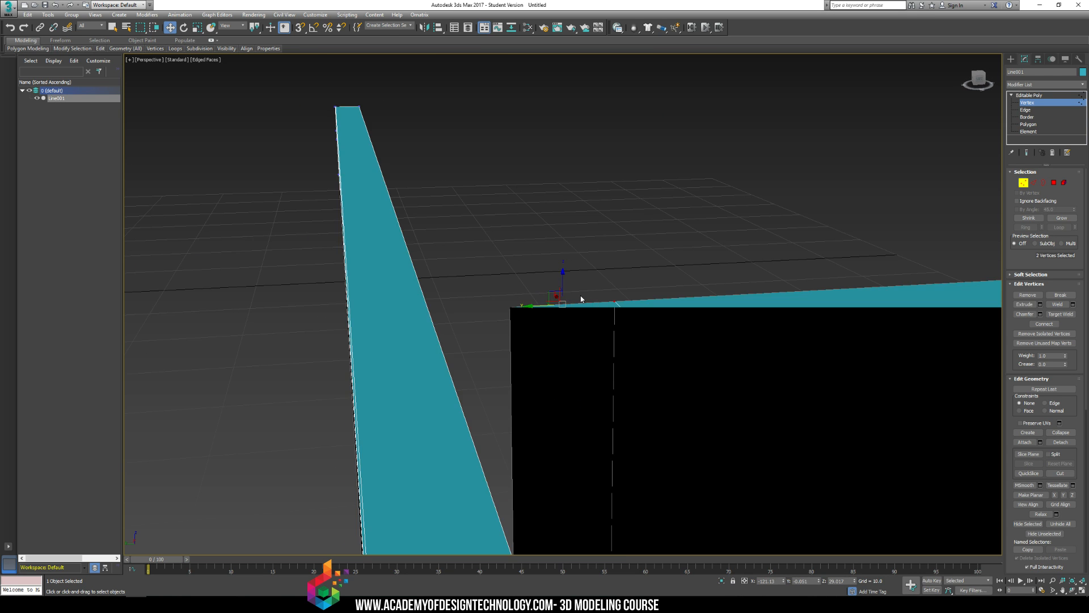
pyautogui.scroll(-5, 610, 287)
pyautogui.scroll(3, 596, 279)
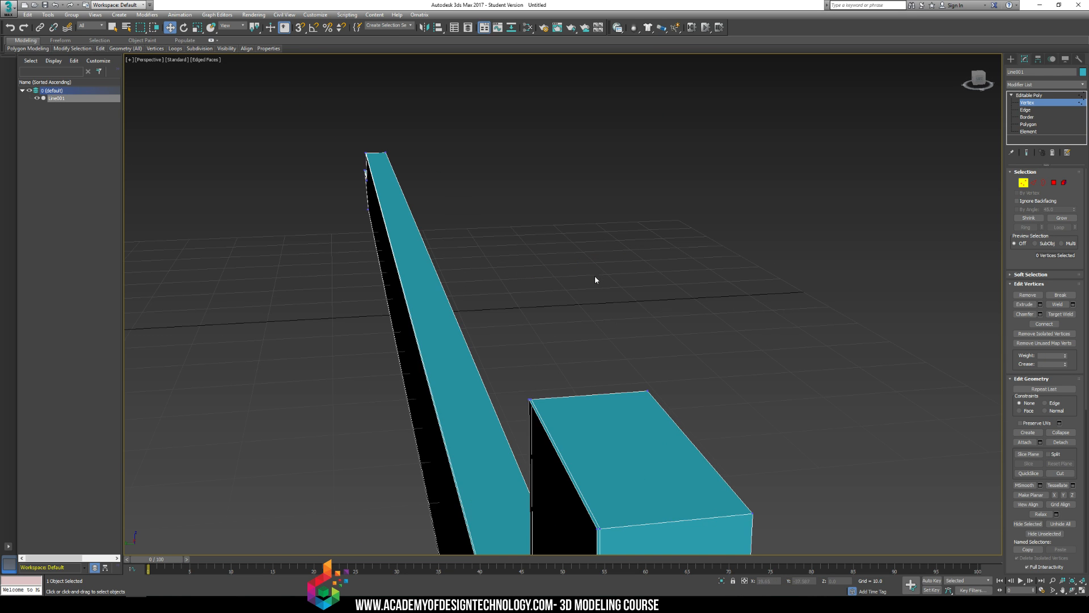
pyautogui.click(531, 400)
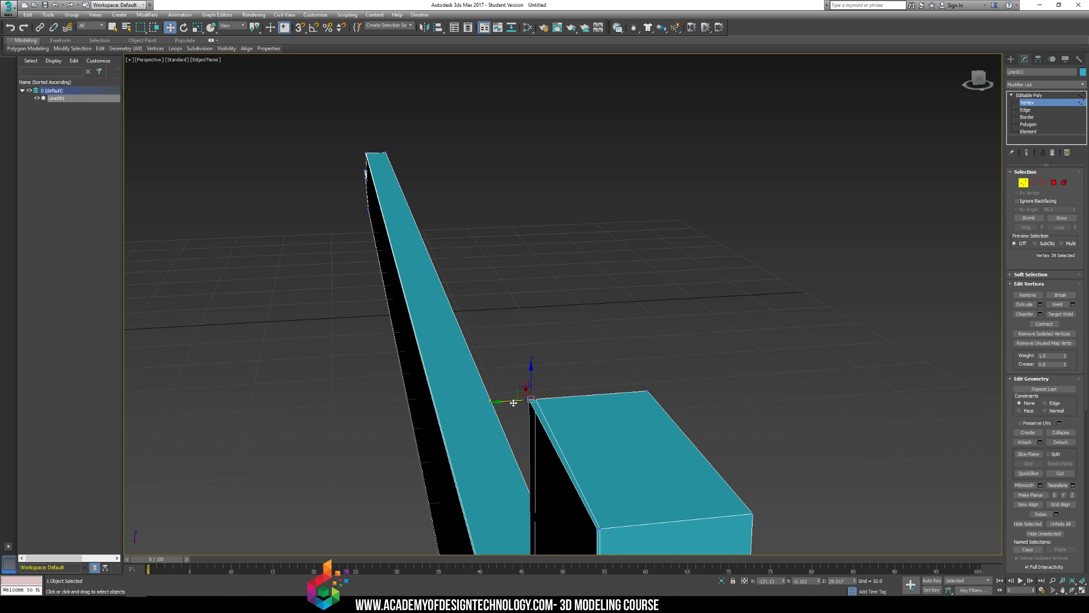
# - Select all vertices of the sword and weld the overlapping ones with a threshold of 0.12
pyautogui.scroll(-5, 492, 317)
pyautogui.keyDown('alt'); pyautogui.moveTo(491, 316); pyautogui.dragTo(594, 323, button='middle'); pyautogui.keyUp('alt')
pyautogui.keyDown('alt'); pyautogui.moveTo(482, 321); pyautogui.dragTo(527, 340, button='middle'); pyautogui.keyUp('alt')
pyautogui.moveTo(528, 340); pyautogui.dragTo(577, 276, button='middle')
pyautogui.moveTo(297, 152); pyautogui.dragTo(741, 484)
pyautogui.scroll(4, 576, 209)
pyautogui.scroll(8, 649, 230)
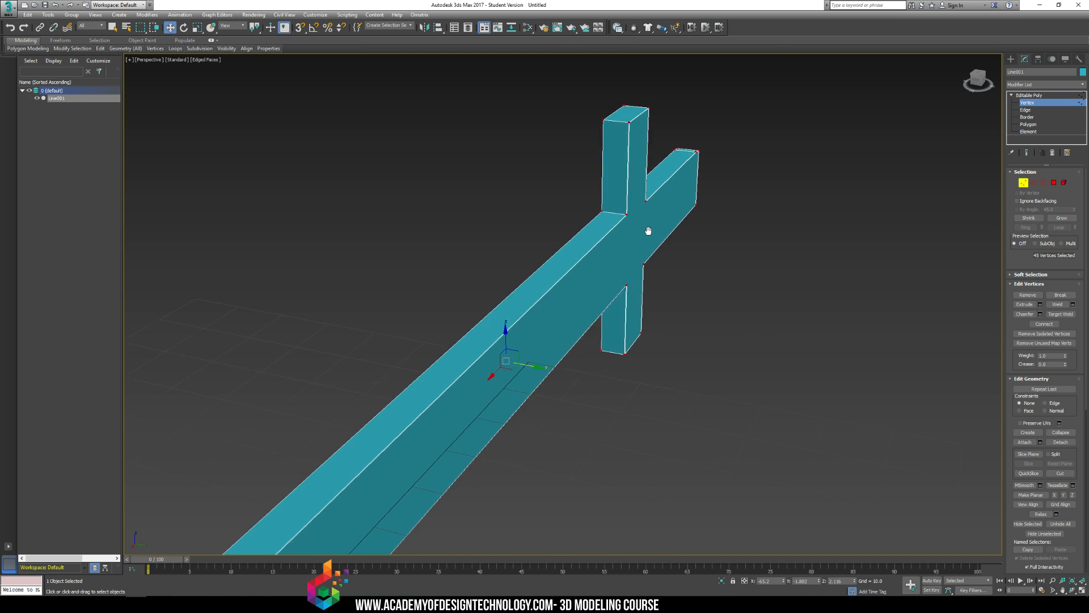
pyautogui.moveTo(610, 205); pyautogui.dragTo(590, 411, button='middle')
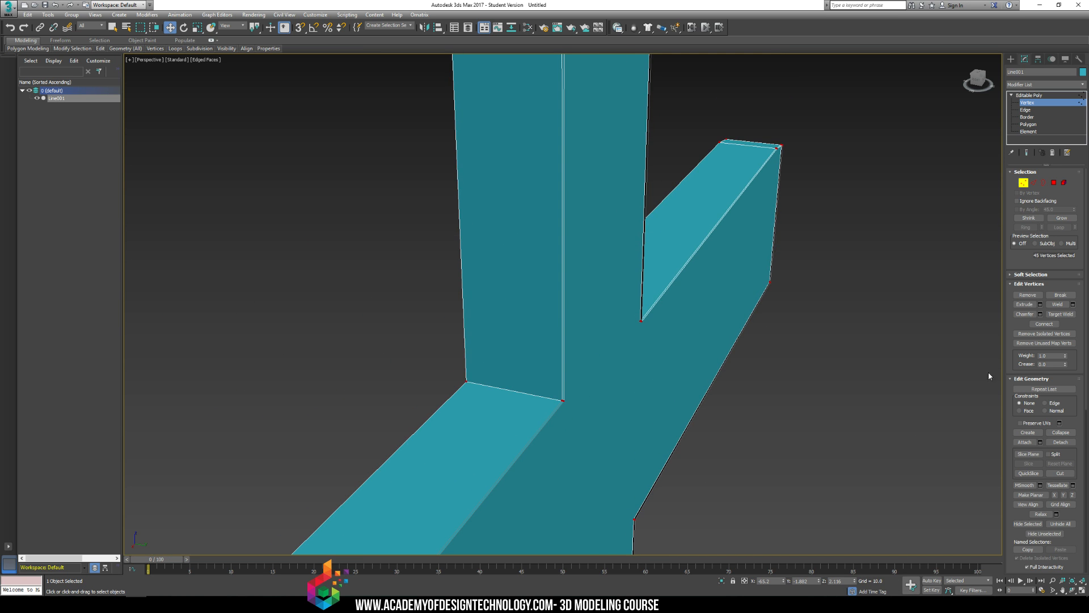
pyautogui.click(1072, 304)
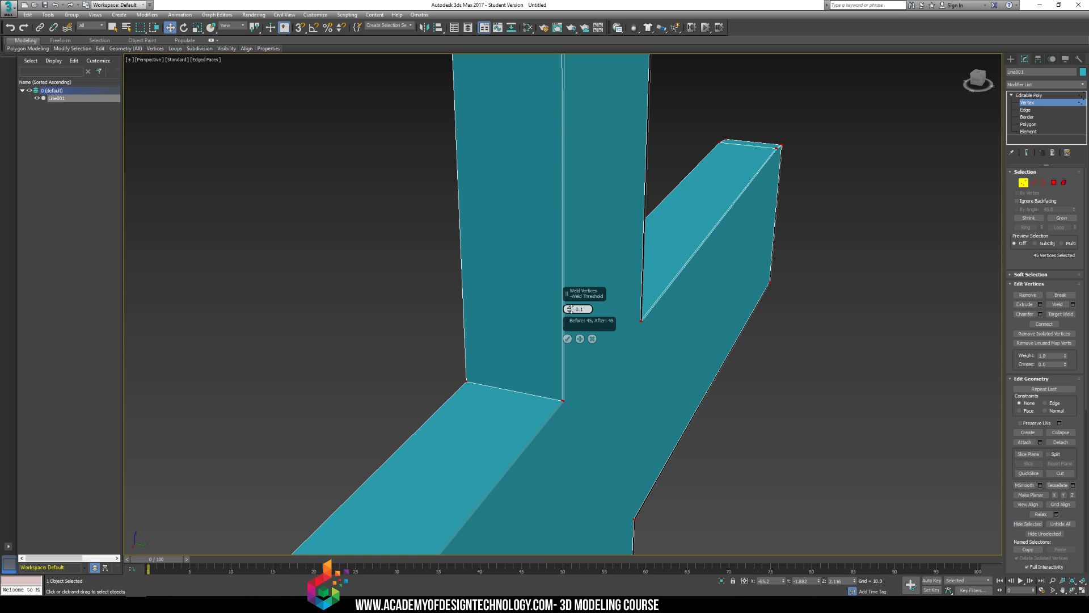
pyautogui.moveTo(569, 310); pyautogui.dragTo(569, 310)
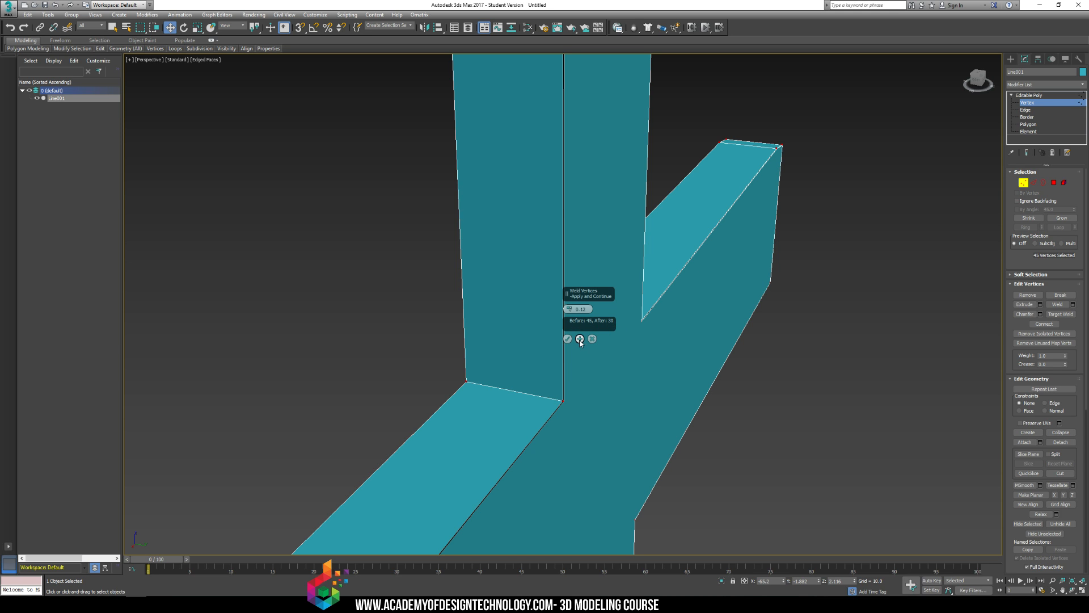
pyautogui.click(580, 339)
# - Reselect all the sword's vertices to check the before and after weld counts, and cancel the extra weld
pyautogui.click(792, 391)
pyautogui.scroll(-5, 712, 368)
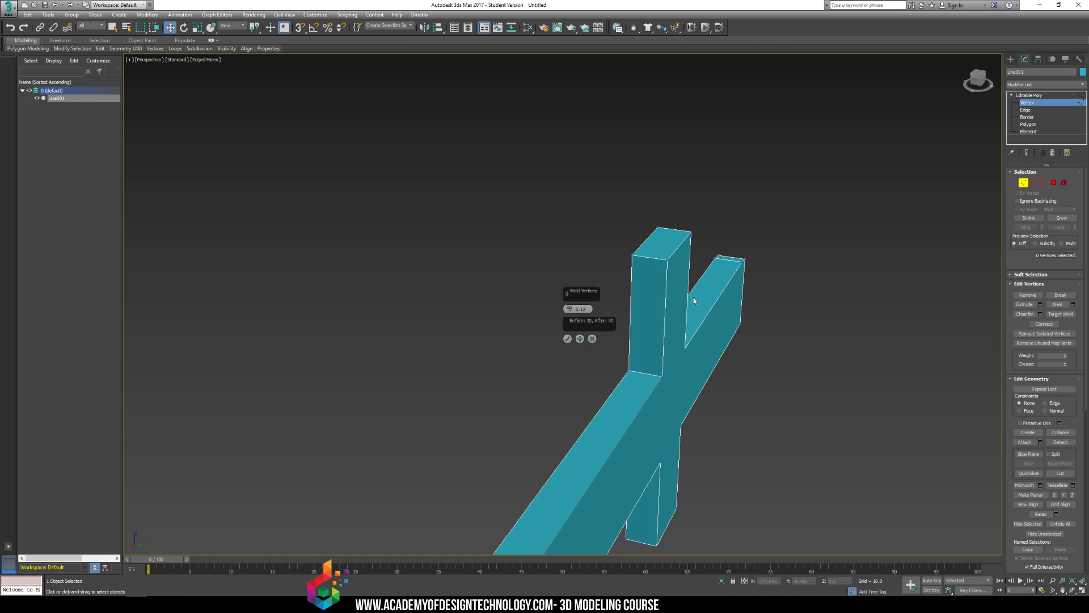
pyautogui.scroll(-5, 671, 212)
pyautogui.moveTo(730, 390); pyautogui.dragTo(790, 483)
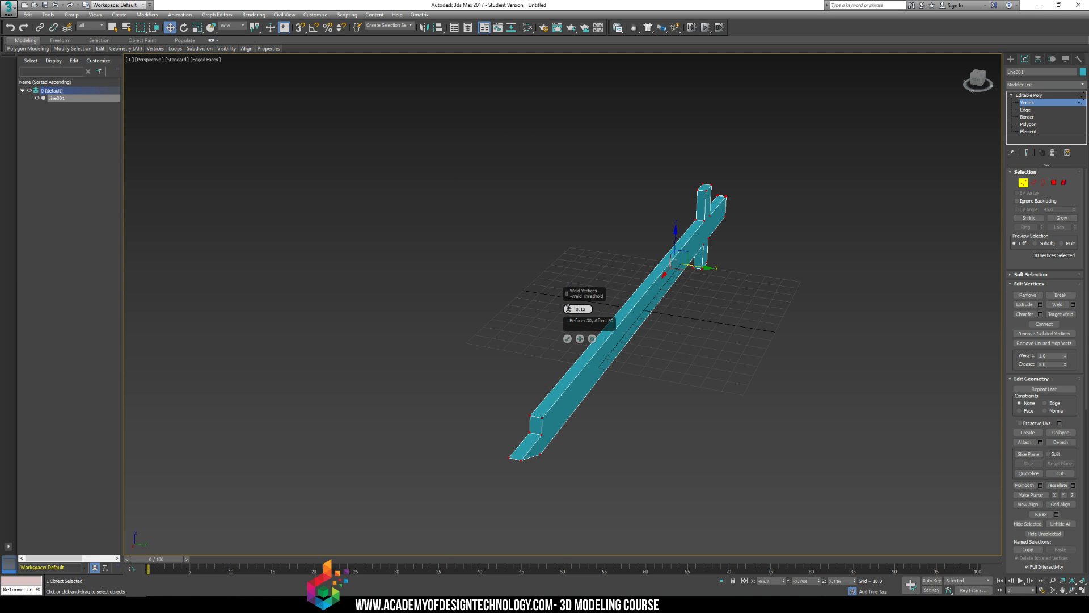
pyautogui.moveTo(569, 311)
pyautogui.mouseDown()
pyautogui.moveTo(573, 298)
pyautogui.moveTo(570, 311)
pyautogui.mouseUp()
pyautogui.click(592, 339)
pyautogui.keyDown('alt'); pyautogui.moveTo(756, 305); pyautogui.dragTo(818, 250, button='middle'); pyautogui.keyUp('alt')
# - Leave the vertex level and move the whole sword upward and along its length toward the grid's centre
pyautogui.click(1012, 60)
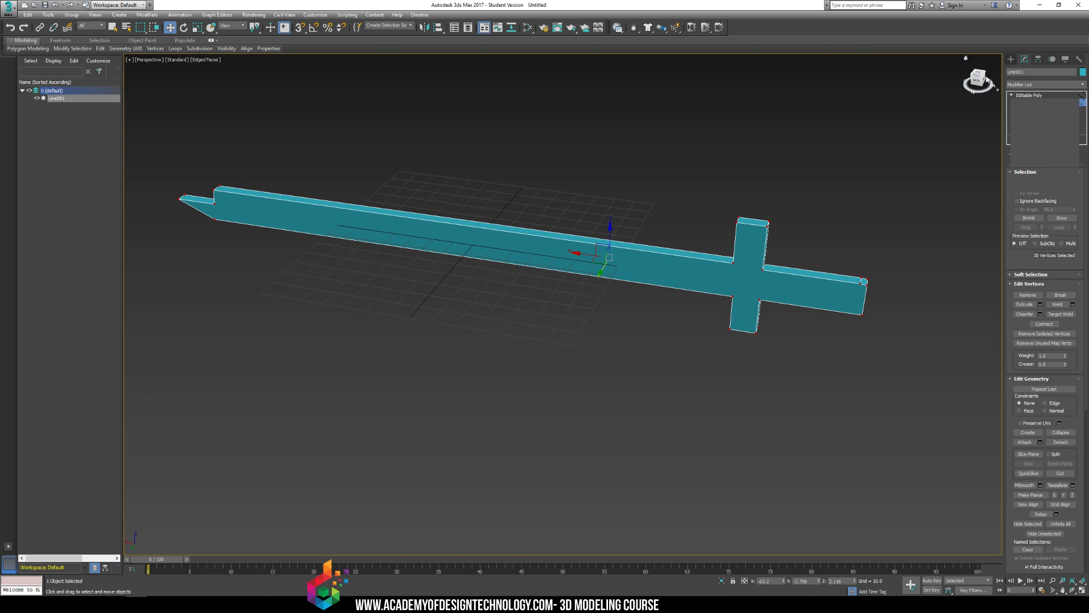
pyautogui.keyDown('alt'); pyautogui.moveTo(806, 169); pyautogui.dragTo(659, 173, button='middle'); pyautogui.keyUp('alt')
pyautogui.keyDown('alt'); pyautogui.moveTo(517, 244); pyautogui.dragTo(552, 233, button='middle'); pyautogui.keyUp('alt')
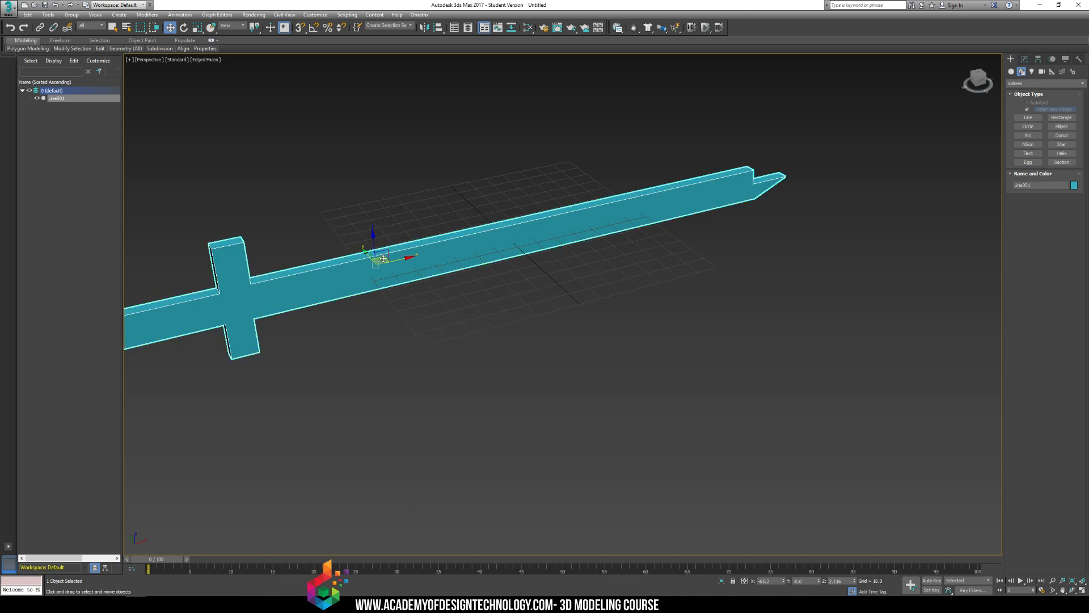
pyautogui.moveTo(383, 259); pyautogui.dragTo(425, 287, button='middle')
pyautogui.scroll(-2, 419, 306)
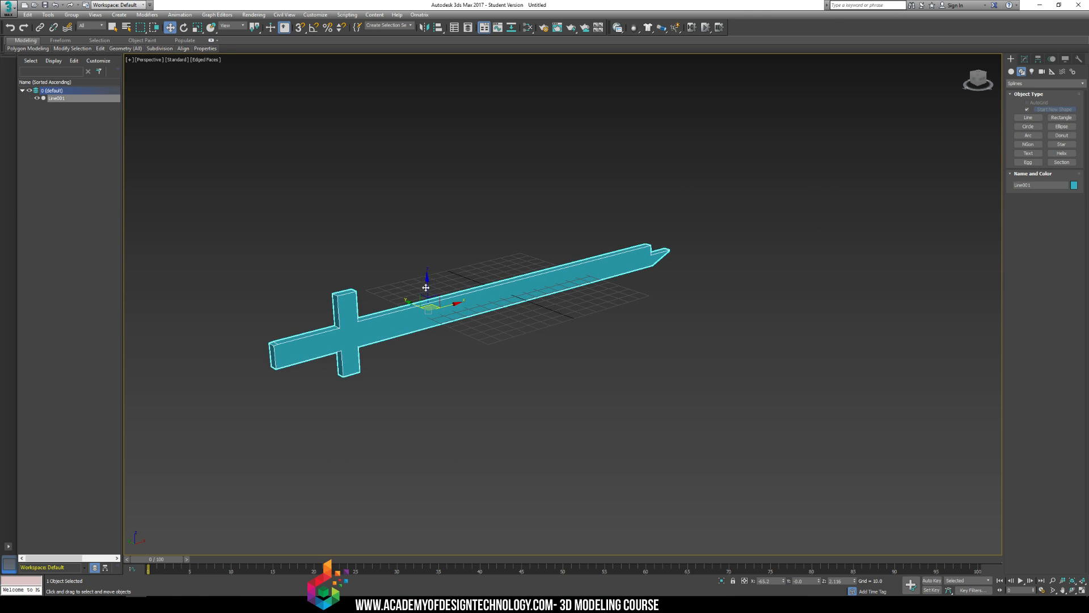
pyautogui.moveTo(429, 283); pyautogui.dragTo(488, 283)
pyautogui.keyDown('alt'); pyautogui.moveTo(474, 326); pyautogui.dragTo(472, 333, button='middle'); pyautogui.keyUp('alt')
pyautogui.moveTo(471, 304); pyautogui.dragTo(558, 307, button='middle')
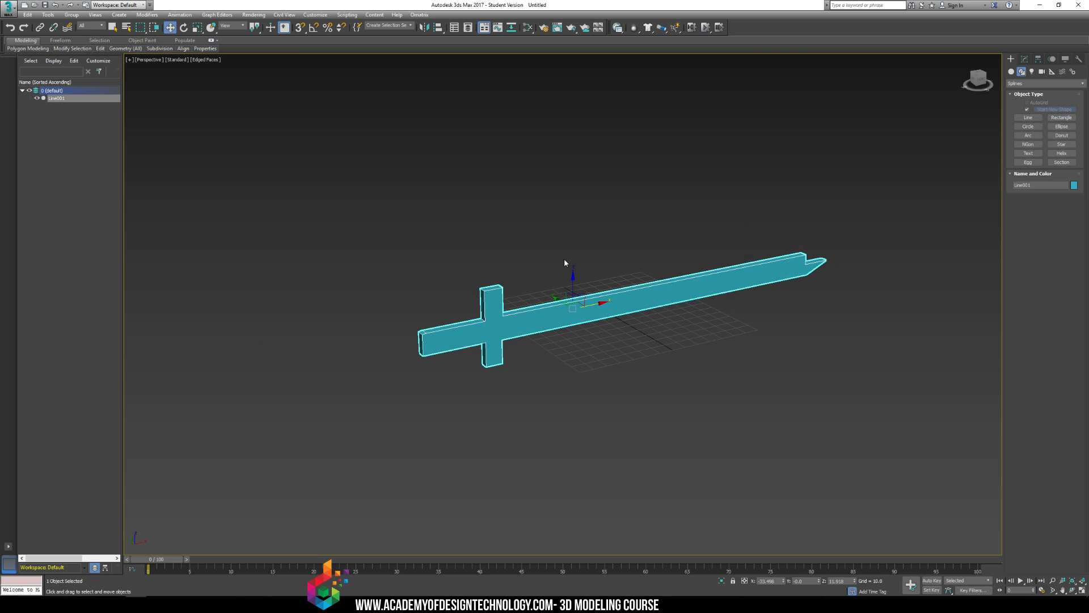
# - In the Front view, narrow the handle and blade by moving their long-edge vertices inward, and thin the crossguard by shifting its handle-side vertices
pyautogui.click(1025, 59)
pyautogui.click(1028, 102)
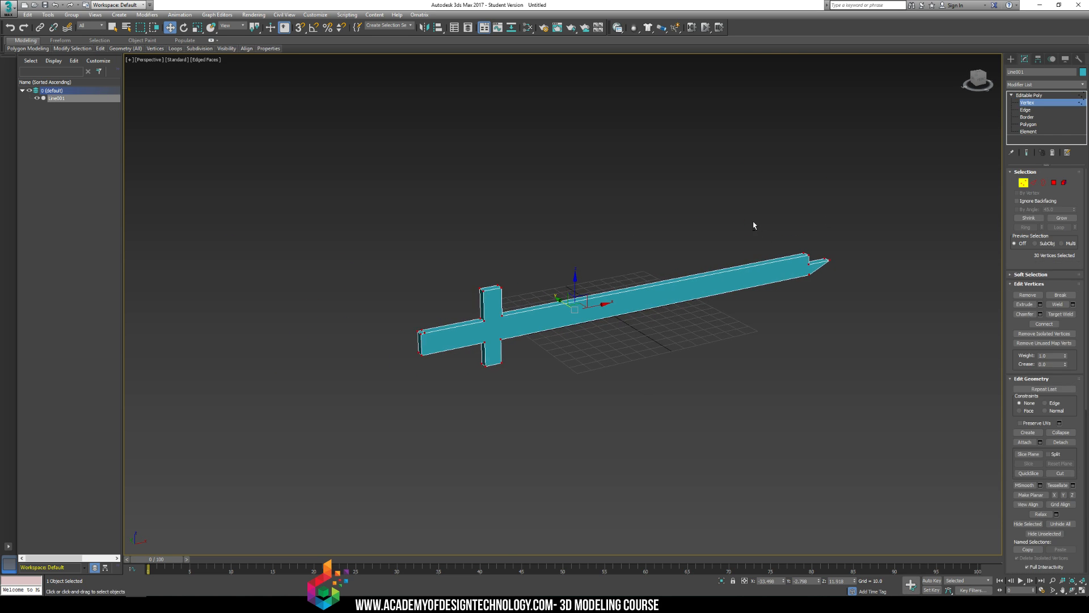
pyautogui.press('f')
pyautogui.moveTo(593, 236); pyautogui.dragTo(477, 274, button='middle')
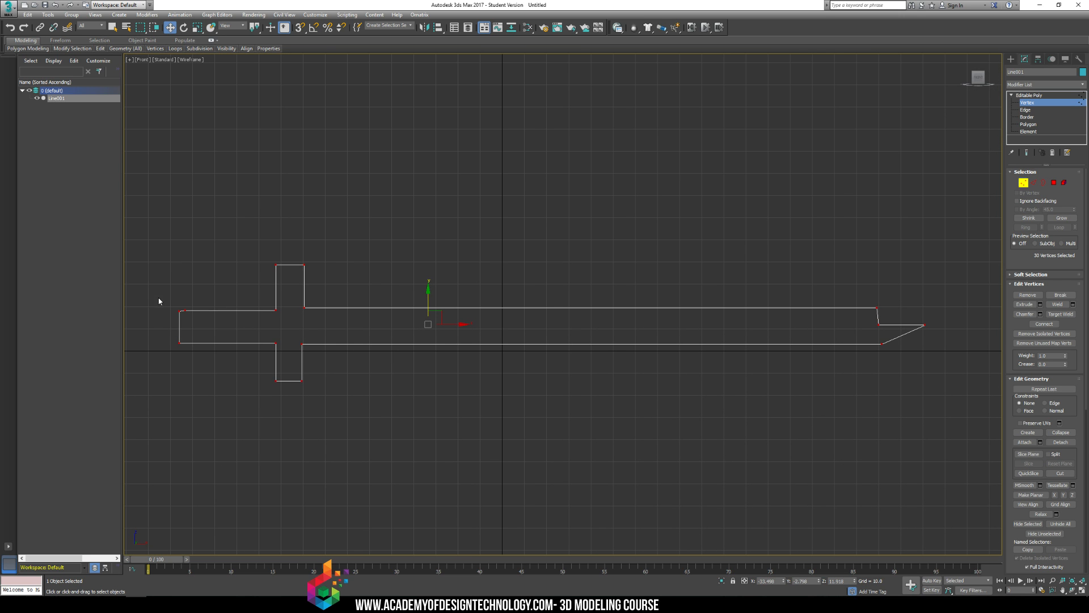
pyautogui.moveTo(868, 312); pyautogui.dragTo(880, 312)
pyautogui.moveTo(366, 280); pyautogui.dragTo(363, 287)
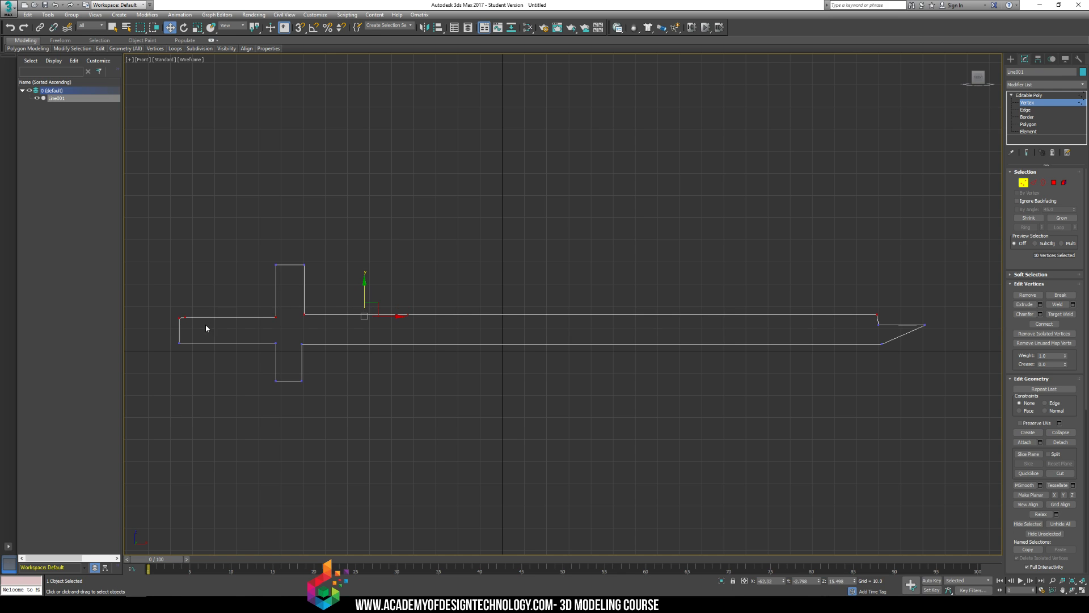
pyautogui.moveTo(874, 355); pyautogui.dragTo(863, 360)
pyautogui.moveTo(407, 319)
pyautogui.mouseDown()
pyautogui.moveTo(418, 301)
pyautogui.moveTo(417, 311)
pyautogui.mouseUp()
pyautogui.moveTo(249, 285); pyautogui.dragTo(291, 400)
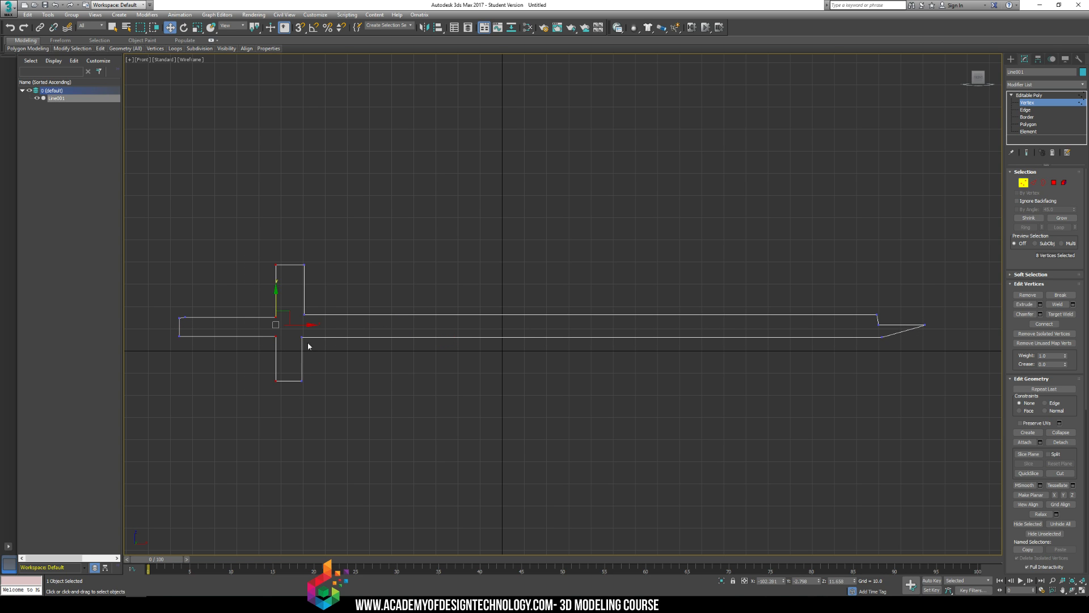
pyautogui.moveTo(285, 325); pyautogui.dragTo(295, 325)
# - Scale the crossguard's blade-side vertices flat along X and the upper-edge vertices of the handle and blade flat along Y
pyautogui.click(294, 252)
pyautogui.moveTo(323, 411); pyautogui.dragTo(323, 410)
pyautogui.press('r')
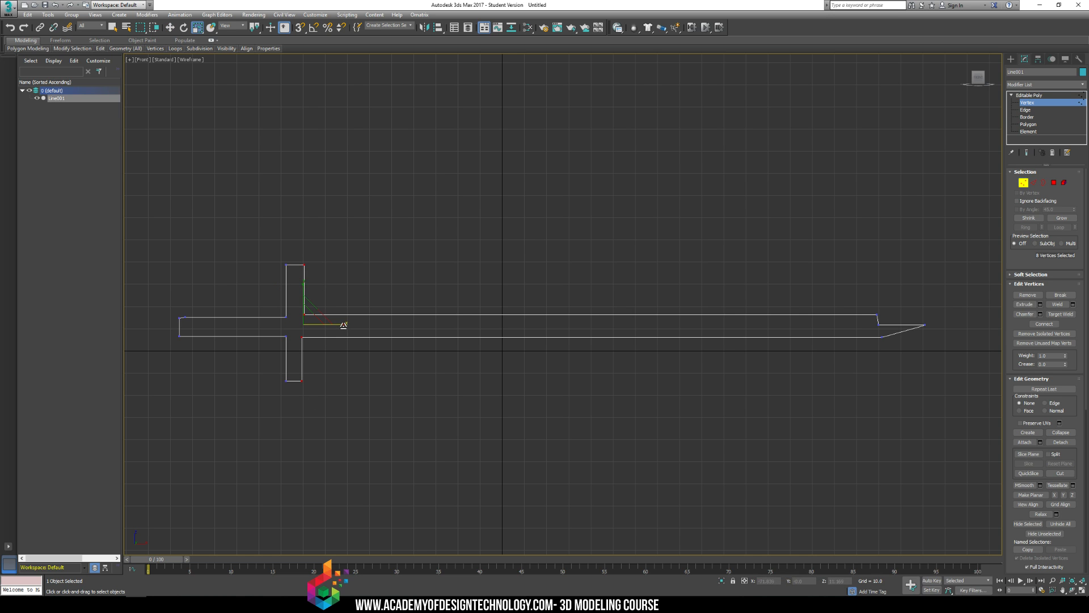
pyautogui.moveTo(161, 299); pyautogui.dragTo(868, 322)
pyautogui.moveTo(366, 275); pyautogui.dragTo(352, 4)
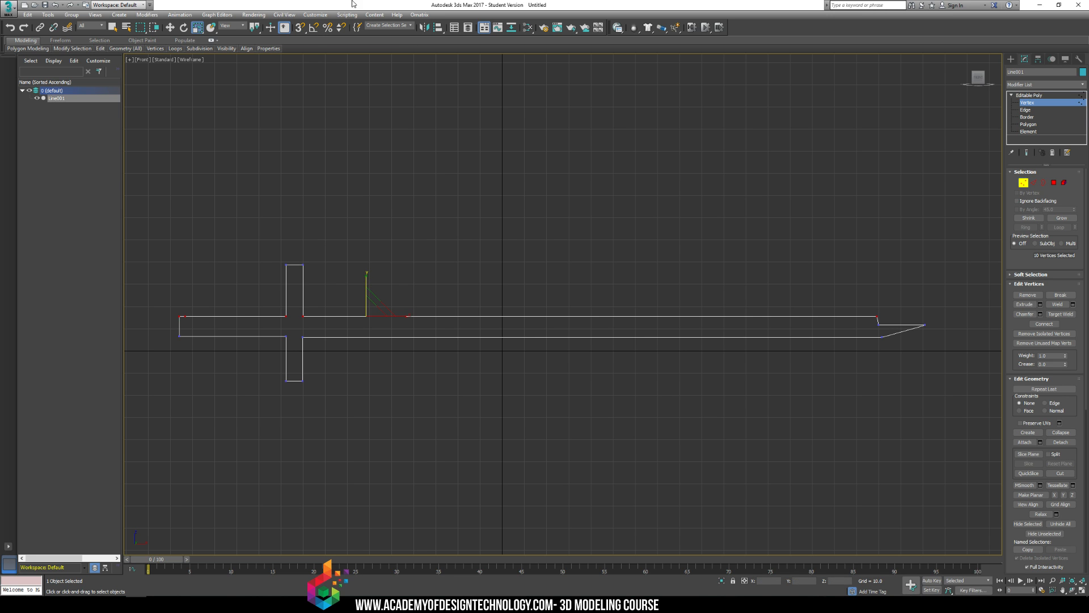
# - In the Front view, shorten the sword's crossguard by moving the vertices at both of its ends inward toward the blade
pyautogui.click(1011, 59)
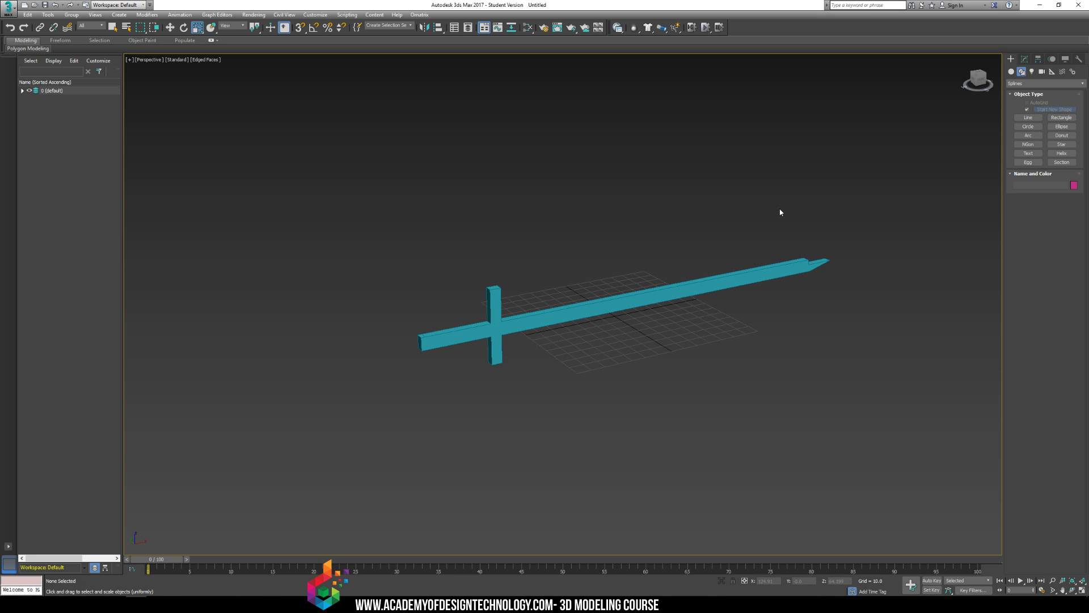
pyautogui.keyDown('alt'); pyautogui.moveTo(781, 212); pyautogui.dragTo(592, 255, button='middle'); pyautogui.keyUp('alt')
pyautogui.press('f')
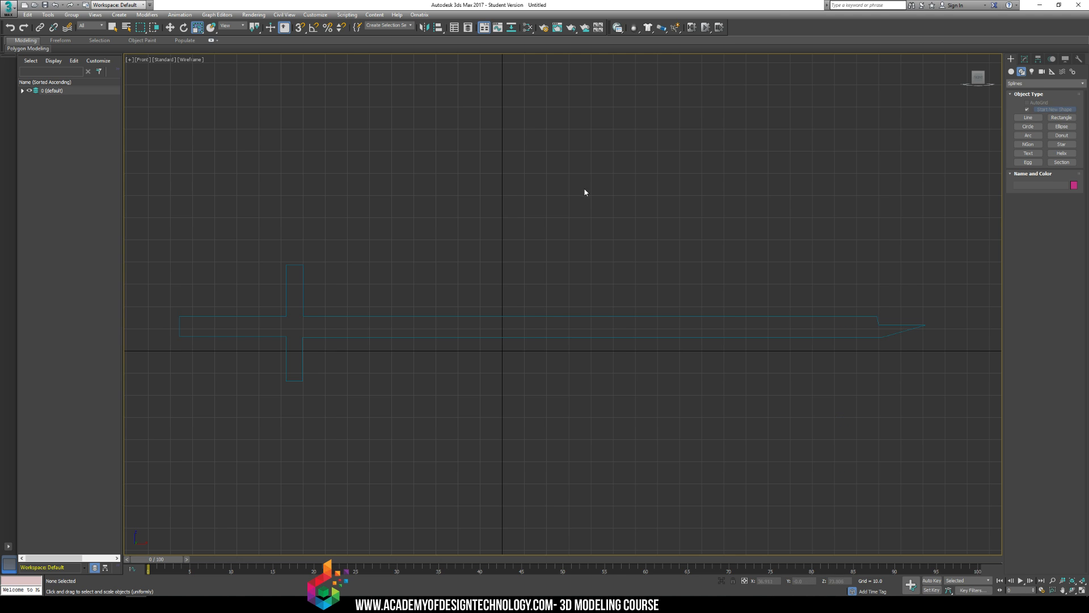
pyautogui.click(297, 304)
pyautogui.click(1024, 59)
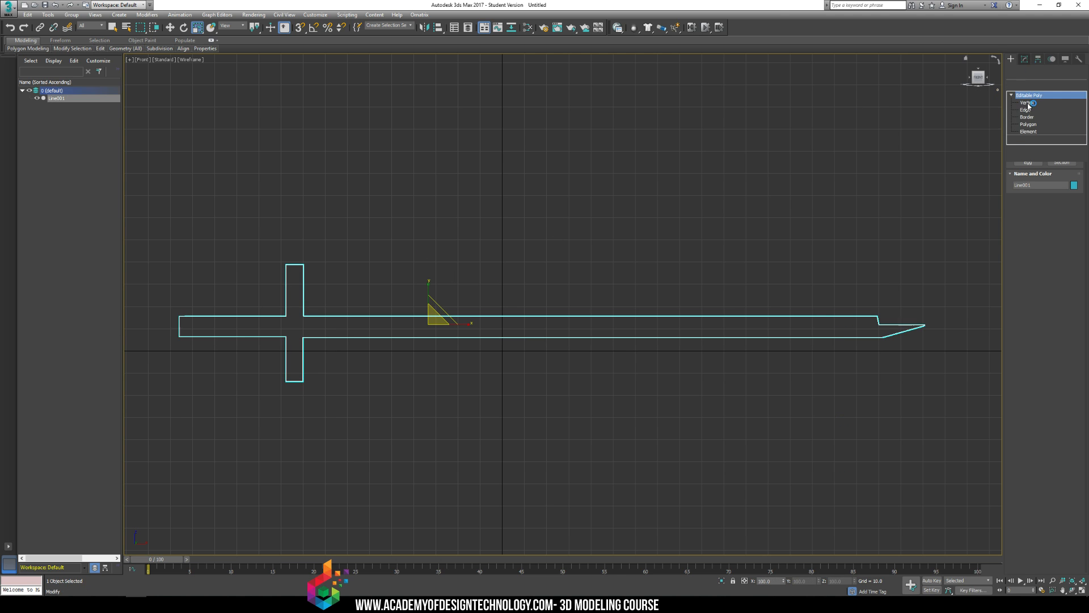
pyautogui.click(1027, 103)
pyautogui.moveTo(316, 251)
pyautogui.mouseDown()
pyautogui.moveTo(281, 267)
pyautogui.moveTo(296, 250)
pyautogui.mouseUp()
pyautogui.press('w')
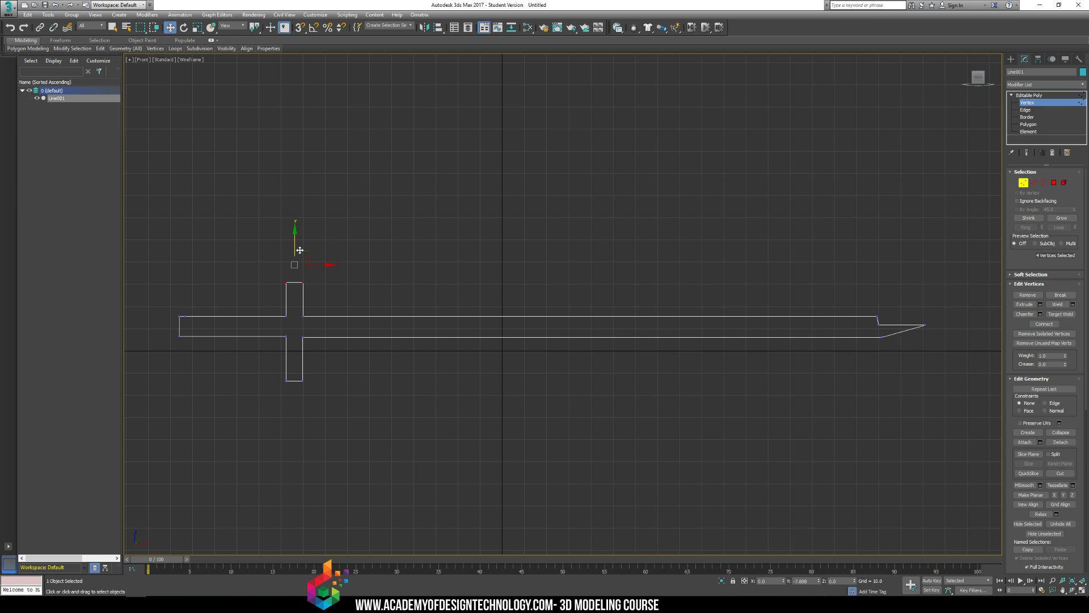
pyautogui.moveTo(260, 377); pyautogui.dragTo(368, 435)
pyautogui.moveTo(295, 368); pyautogui.dragTo(296, 355)
pyautogui.click(516, 257)
# - Leave the vertex level, deselect the sword and examine its new proportions in the Perspective view
pyautogui.press('p')
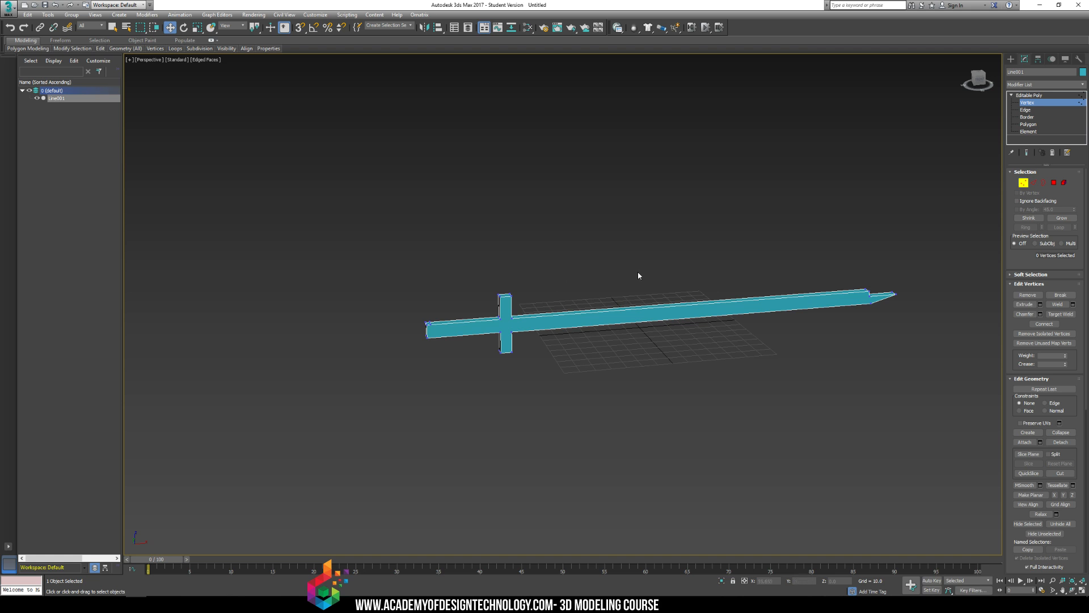
pyautogui.keyDown('alt'); pyautogui.moveTo(638, 276); pyautogui.dragTo(667, 225, button='middle'); pyautogui.keyUp('alt')
pyautogui.click(1011, 60)
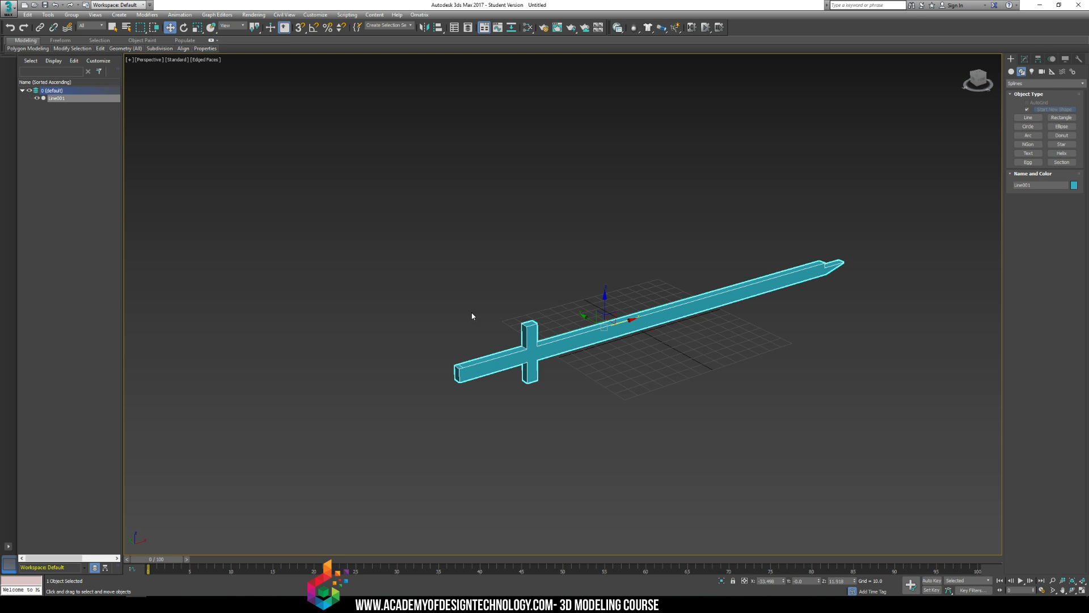
pyautogui.moveTo(472, 316); pyautogui.dragTo(459, 307, button='middle')
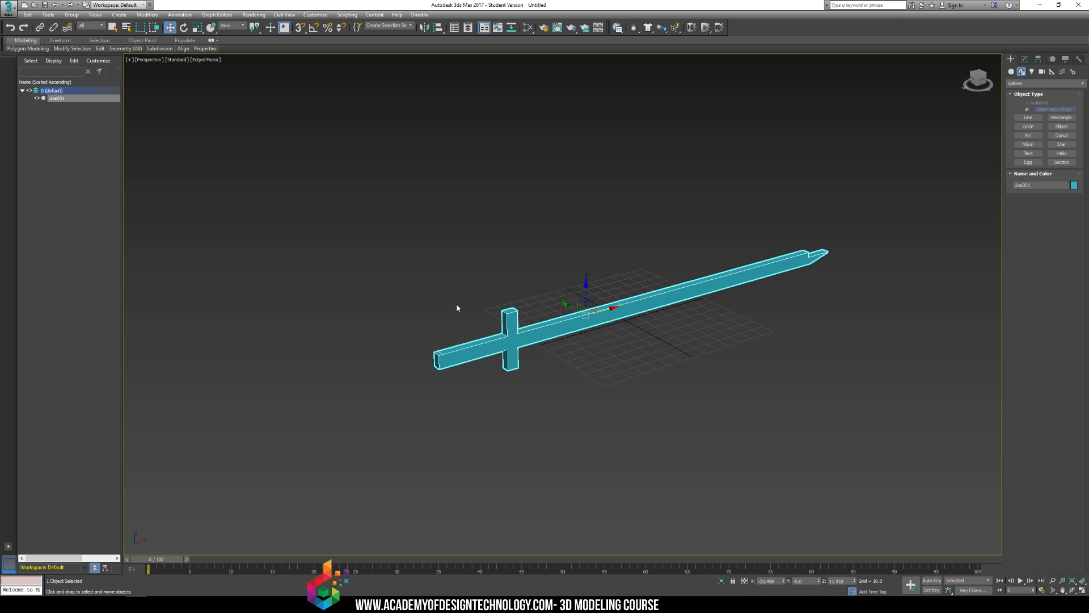
pyautogui.scroll(3, 514, 336)
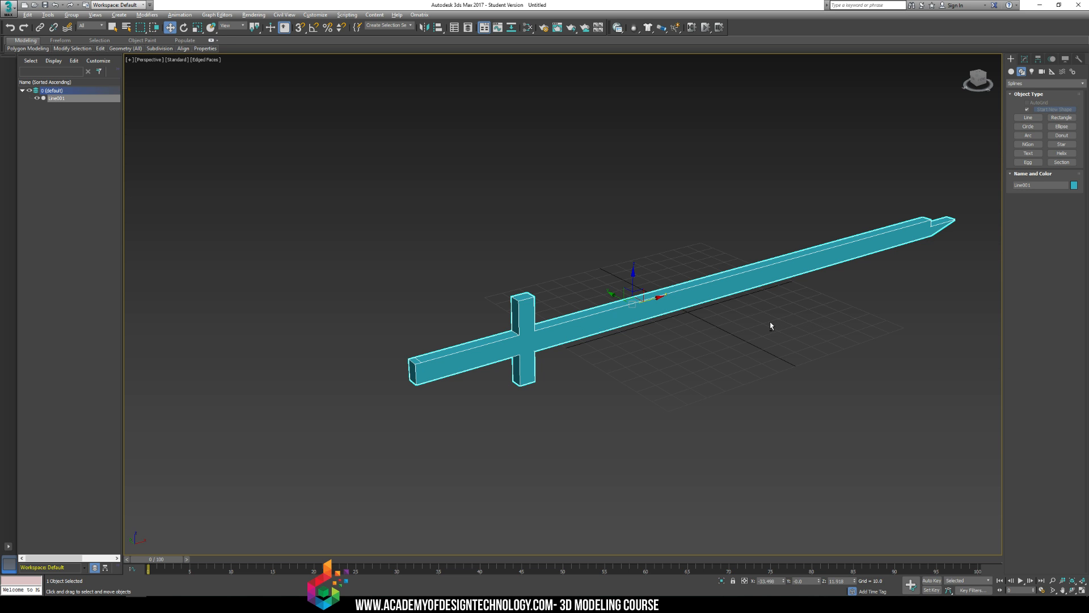
pyautogui.click(674, 255)
pyautogui.moveTo(674, 255)
pyautogui.keyDown('alt'); pyautogui.mouseDown(button='middle')
pyautogui.moveTo(649, 271)
pyautogui.moveTo(588, 233)
pyautogui.moveTo(589, 272)
pyautogui.moveTo(686, 269)
pyautogui.mouseUp(button='middle'); pyautogui.keyUp('alt')
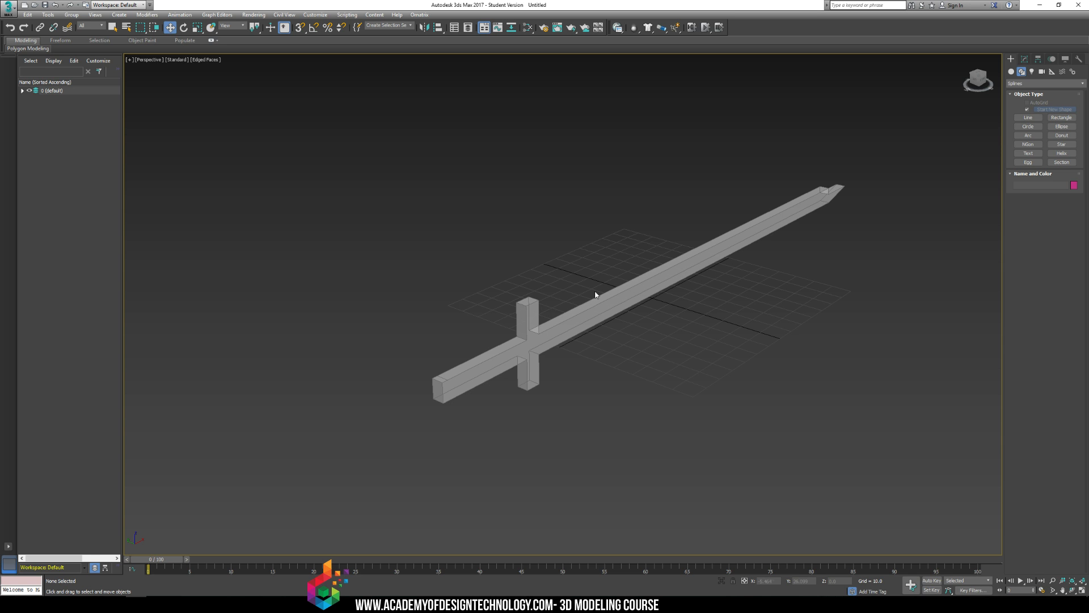
# - Select the sword and check its frozen status in the Scene Explorer and the available freeze commands
pyautogui.click(544, 321)
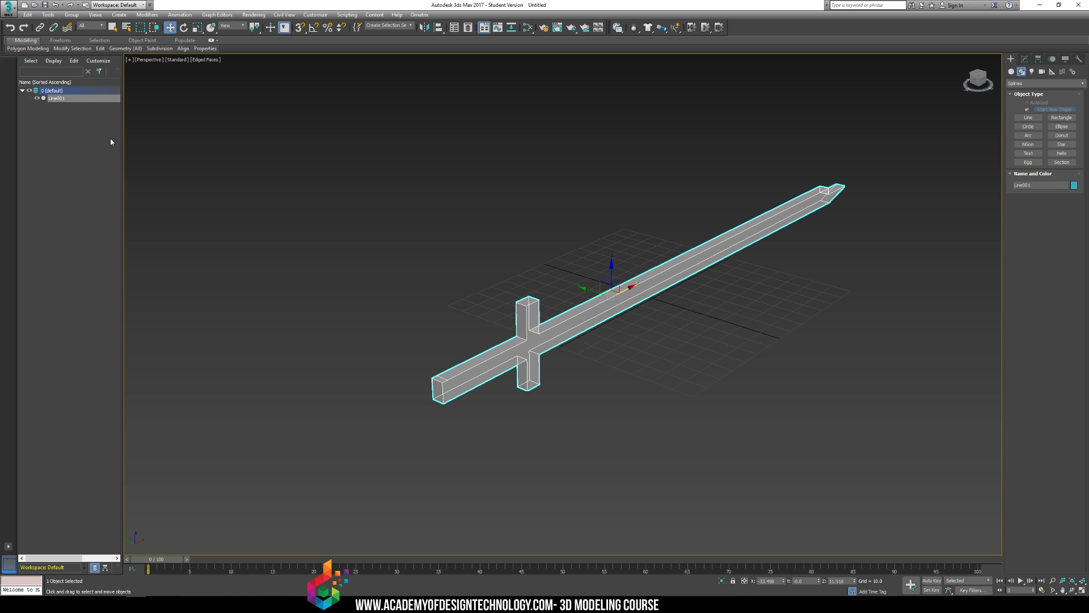
pyautogui.moveTo(122, 141); pyautogui.dragTo(167, 145)
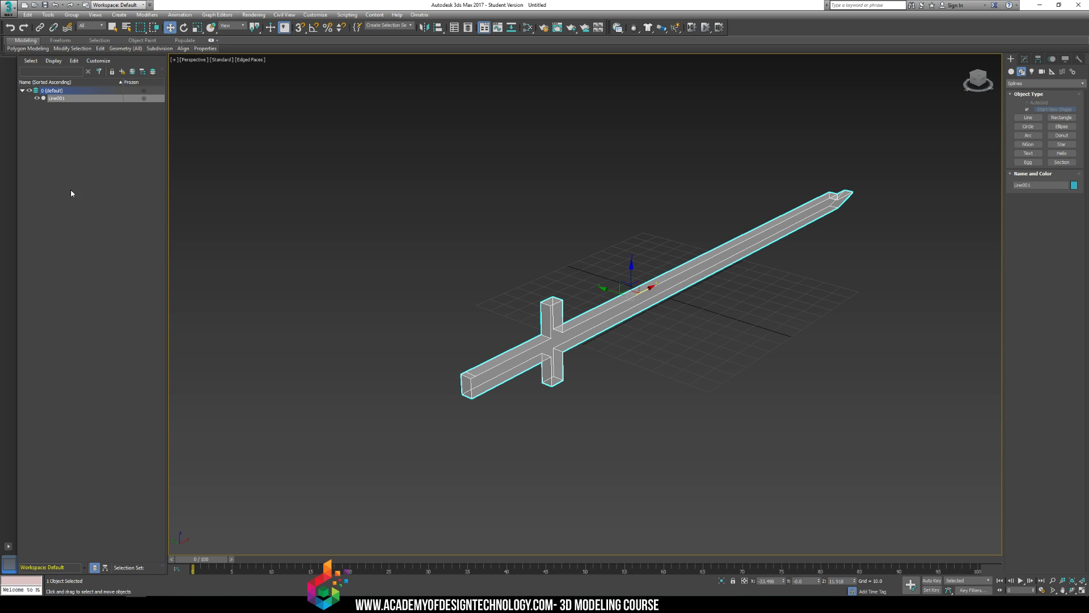
pyautogui.click(144, 99)
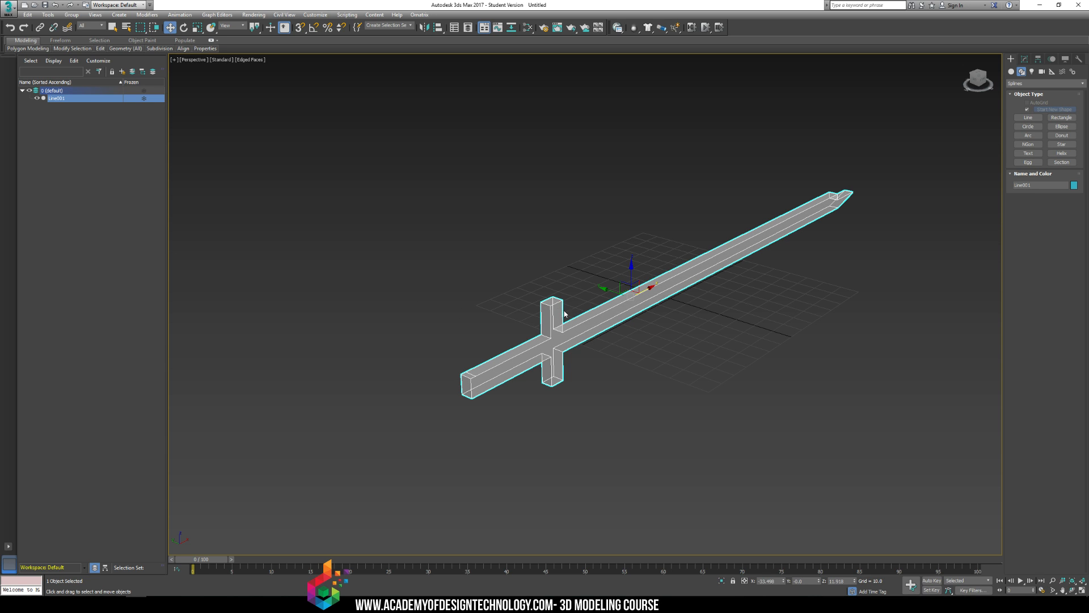
pyautogui.rightClick(579, 337)
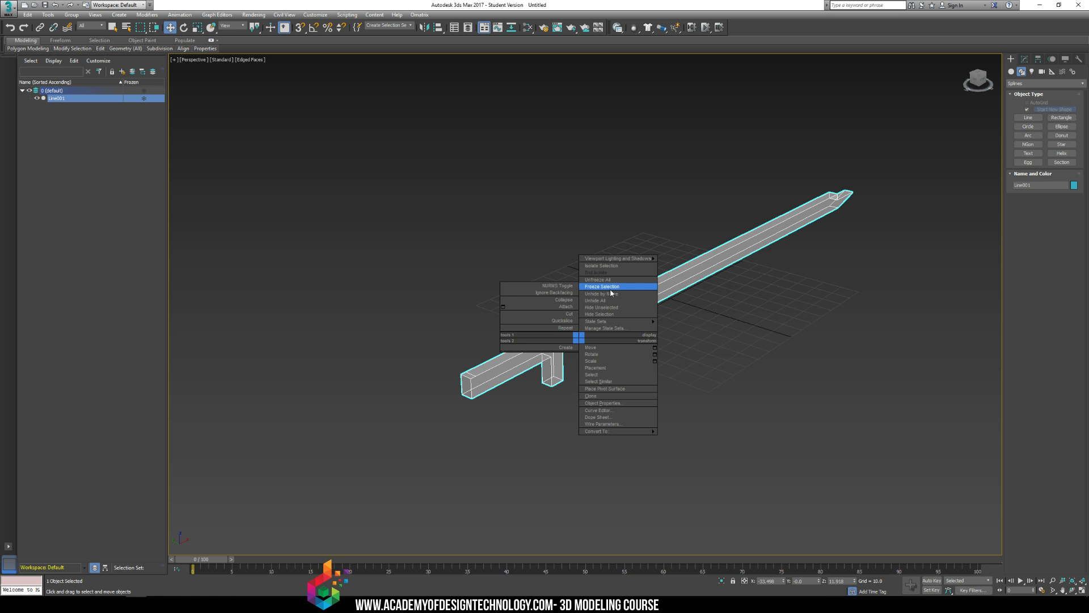
pyautogui.click(713, 209)
pyautogui.keyDown('alt'); pyautogui.moveTo(740, 269); pyautogui.dragTo(613, 271, button='middle'); pyautogui.keyUp('alt')
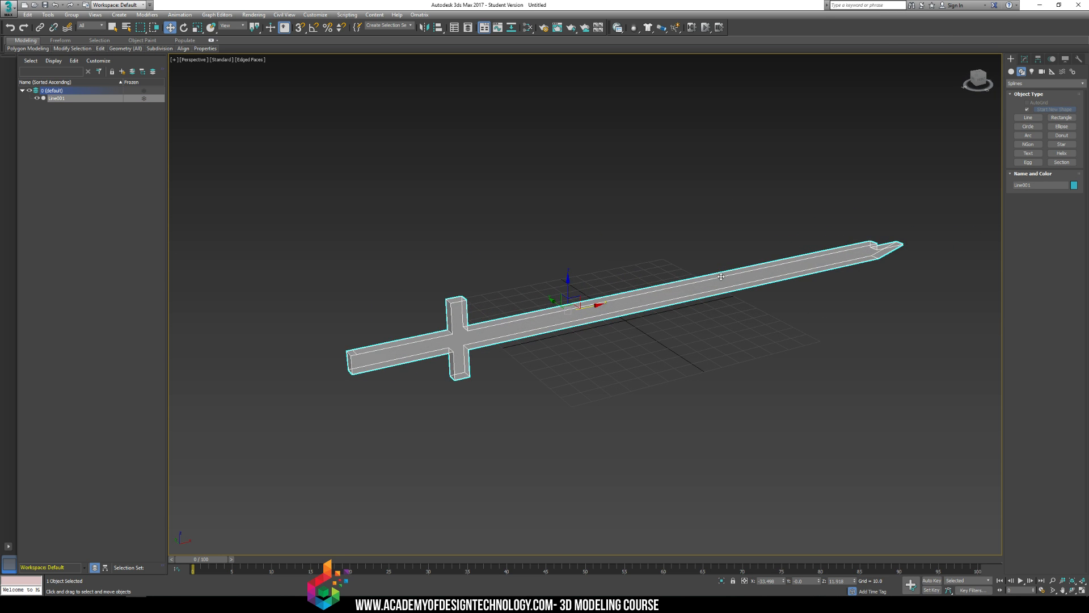
# - In the Front view, start a straight-segment line above the sword, tracing a pistol's slanted grip and stepped underside to the muzzle
pyautogui.press('l')
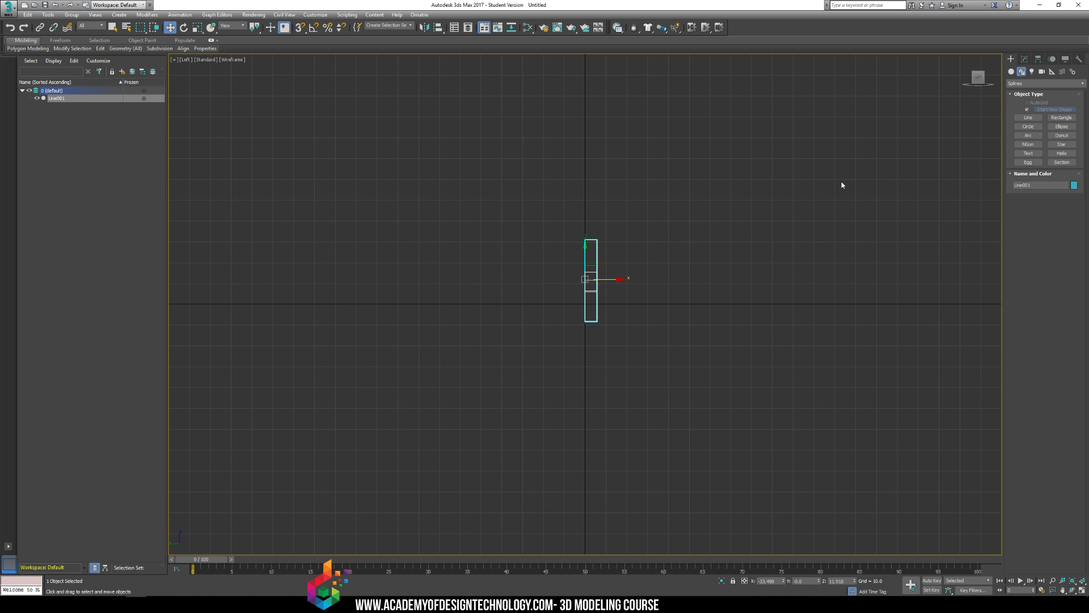
pyautogui.press('f')
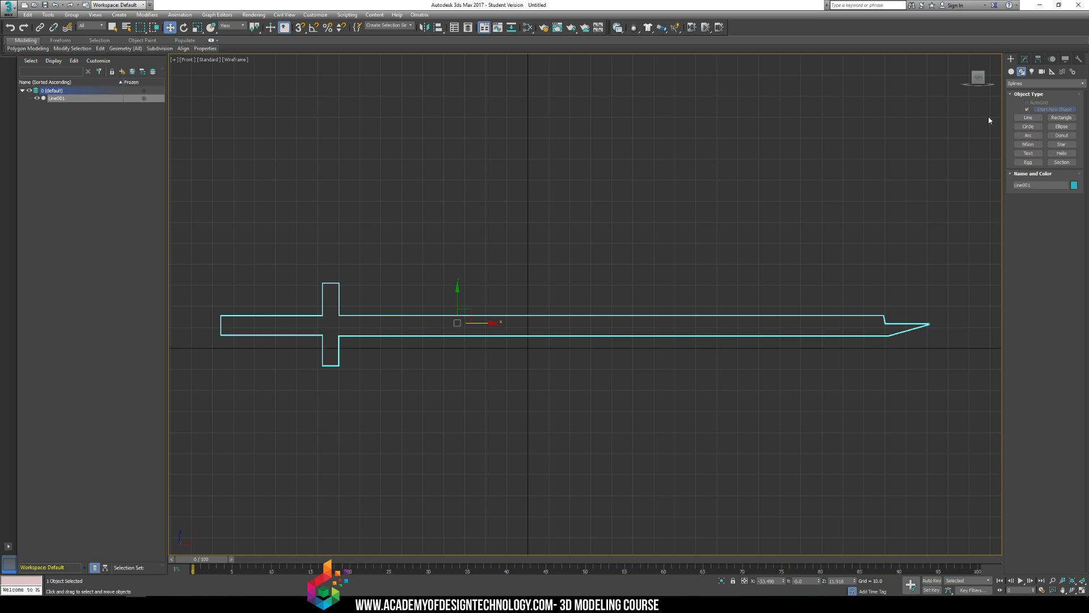
pyautogui.click(1028, 118)
pyautogui.click(247, 179)
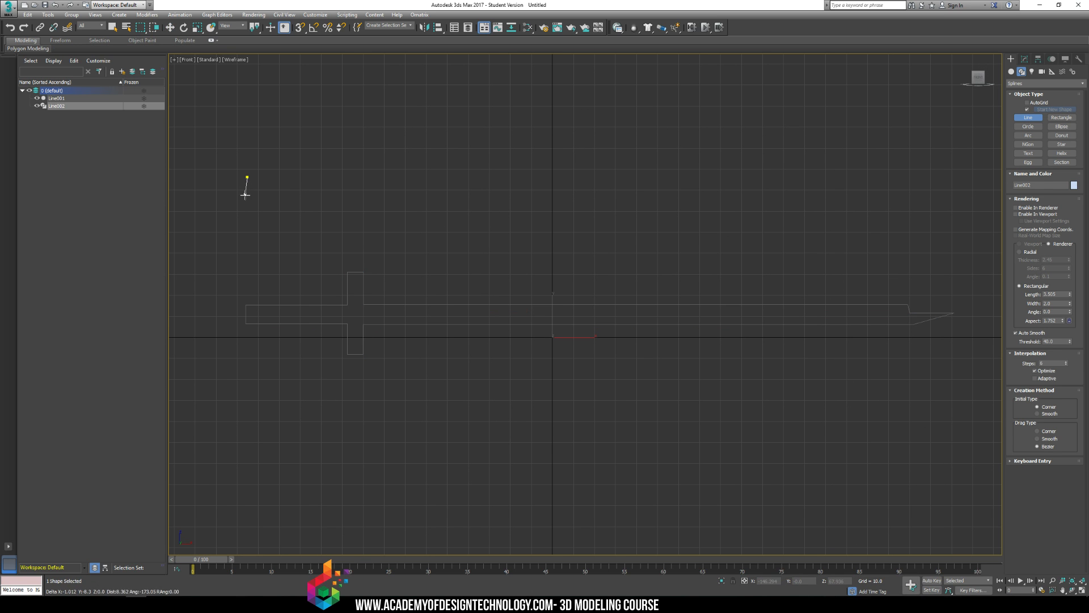
pyautogui.click(222, 280)
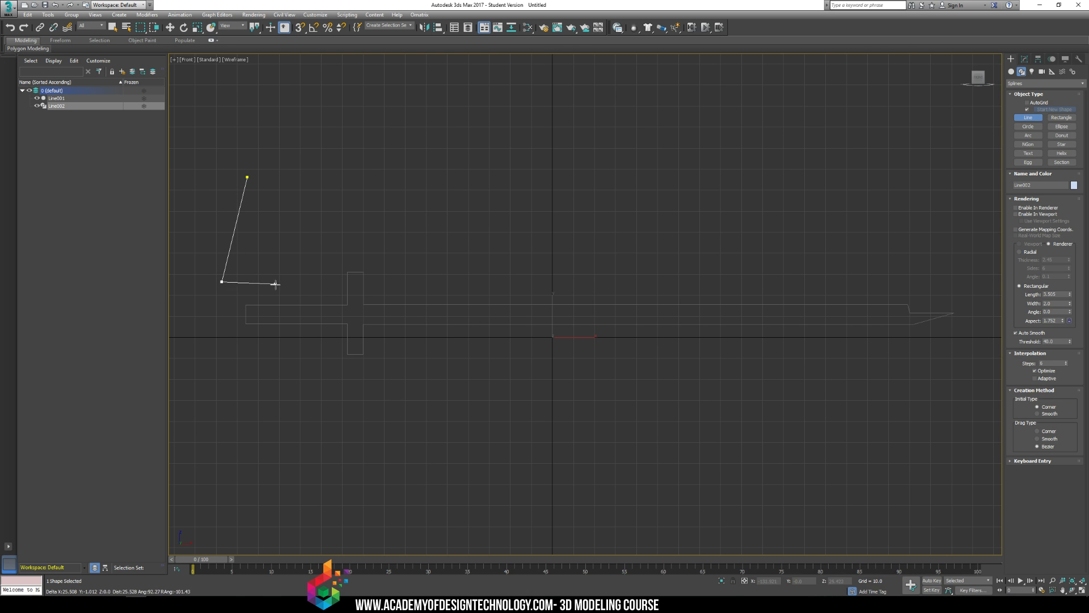
pyautogui.click(275, 280)
pyautogui.click(282, 244)
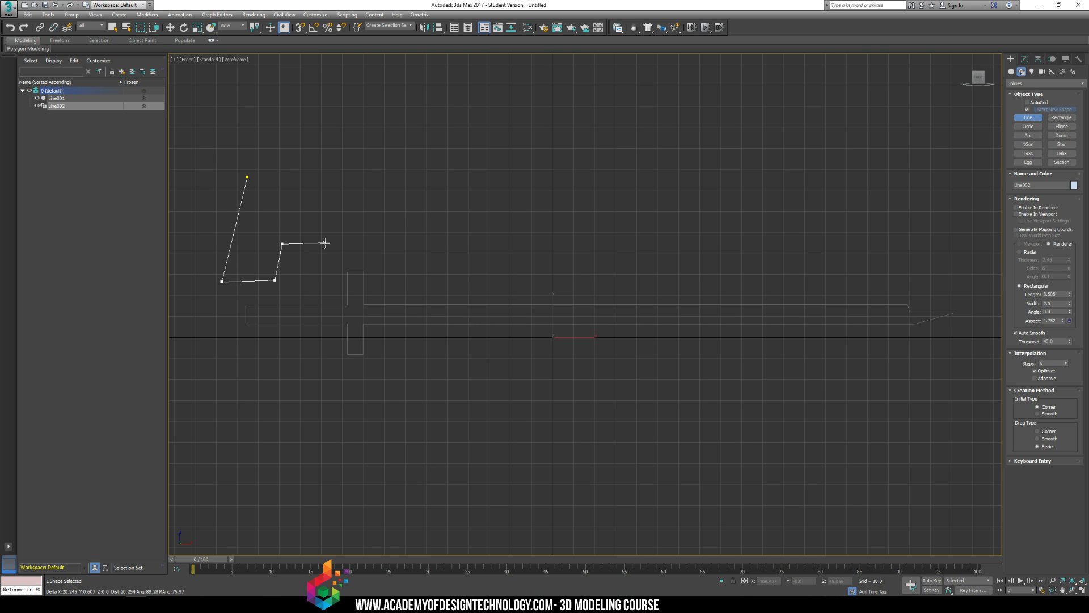
pyautogui.click(325, 243)
pyautogui.click(336, 216)
pyautogui.click(492, 217)
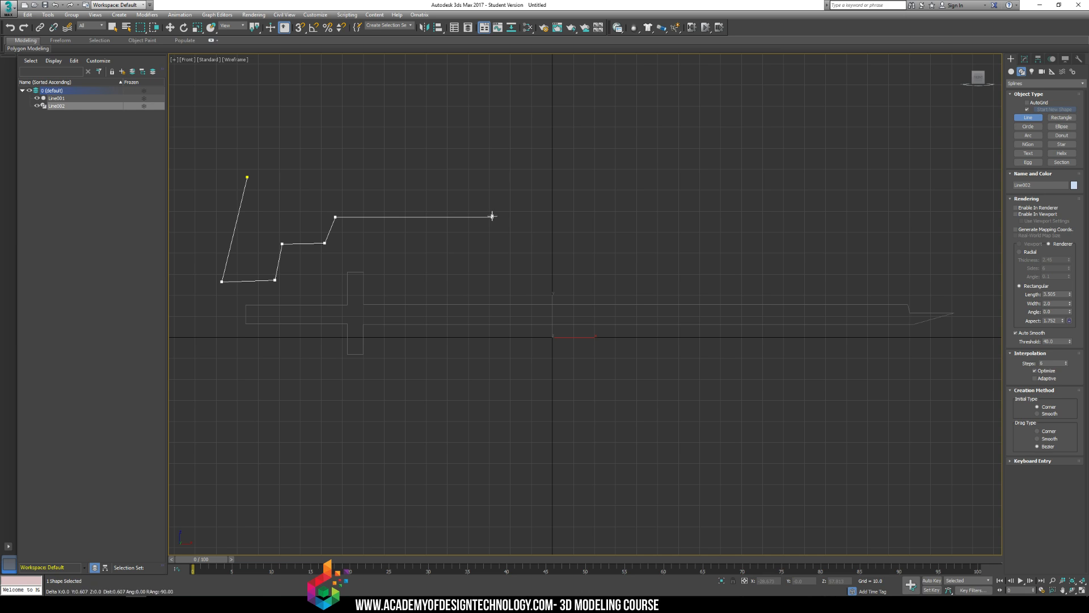
# - Complete the pistol outline with the muzzle, top edge, notch and rear corner, and close the spline
pyautogui.click(492, 156)
pyautogui.click(324, 156)
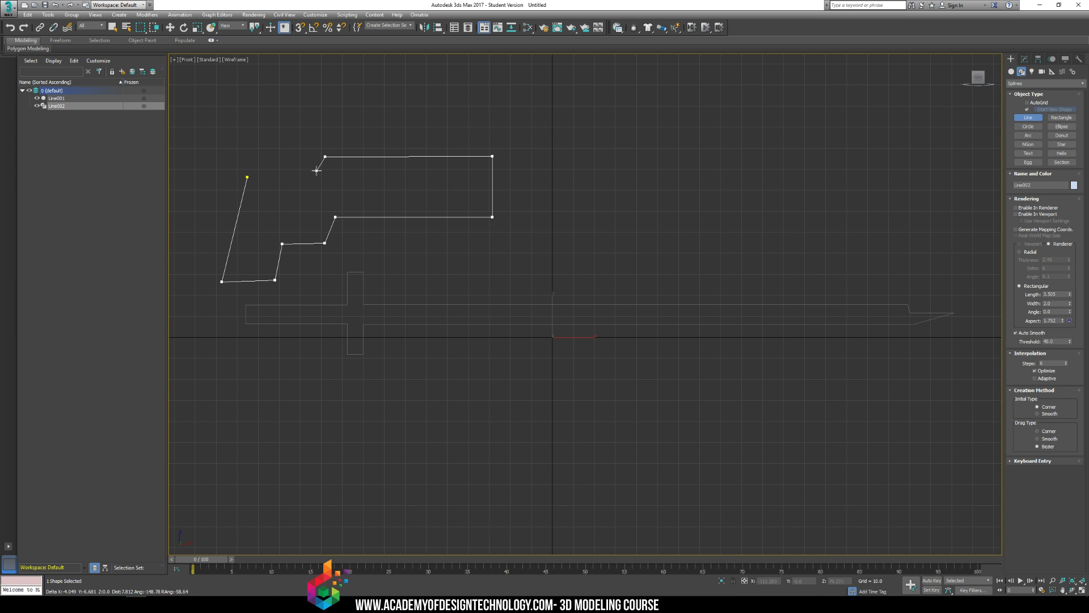
pyautogui.click(315, 171)
pyautogui.click(280, 171)
pyautogui.click(279, 153)
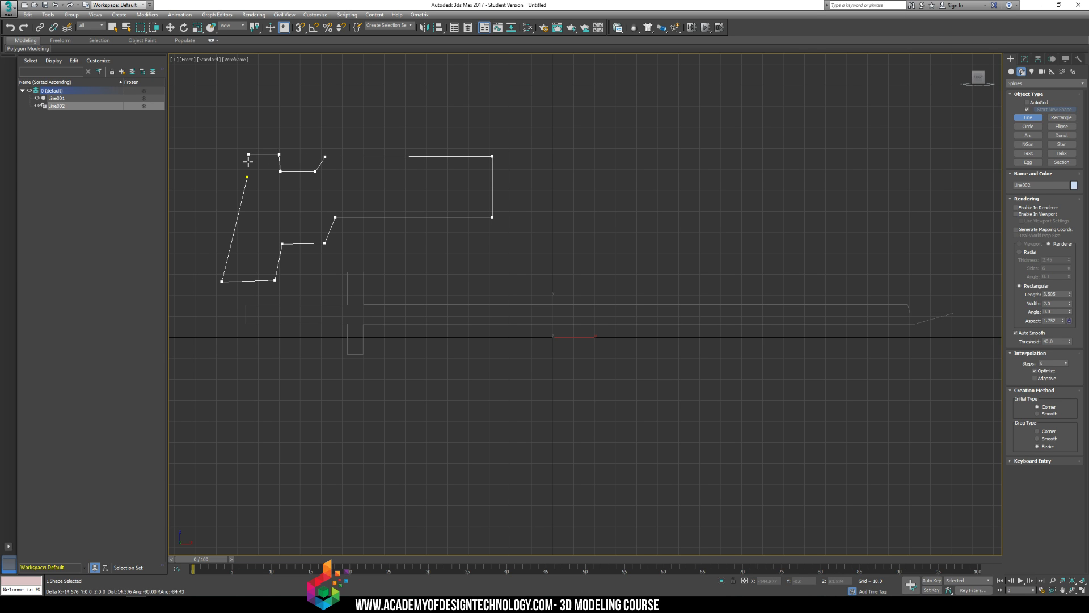
pyautogui.click(248, 162)
pyautogui.click(247, 177)
pyautogui.click(536, 339)
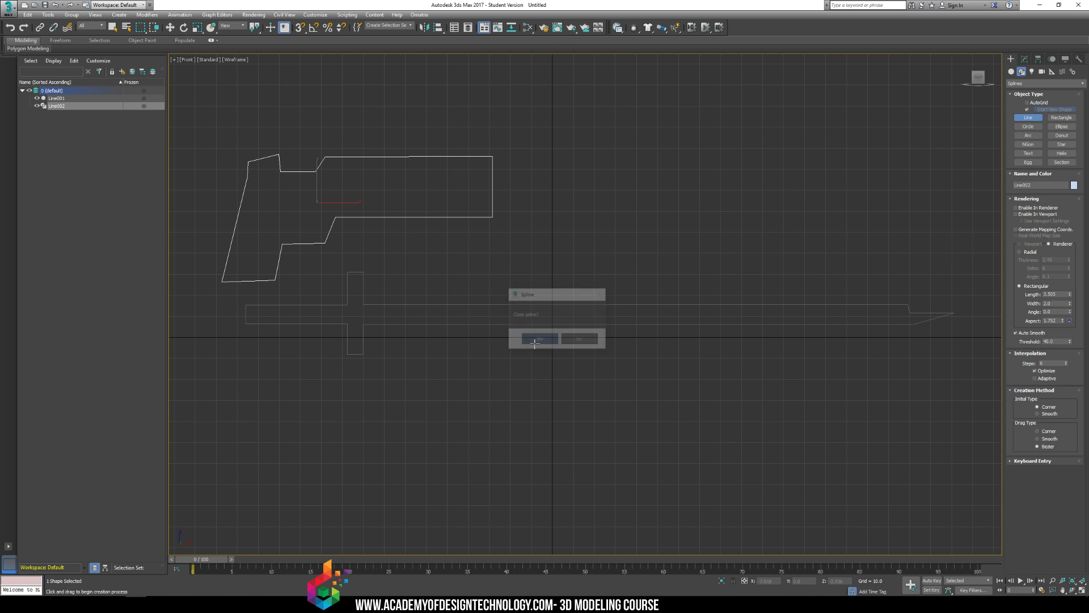
# - Convert the closed pistol spline to an Editable Poly and inspect its filled face in the Perspective view
pyautogui.press('p')
pyautogui.moveTo(608, 254); pyautogui.dragTo(675, 282, button='middle')
pyautogui.press('w')
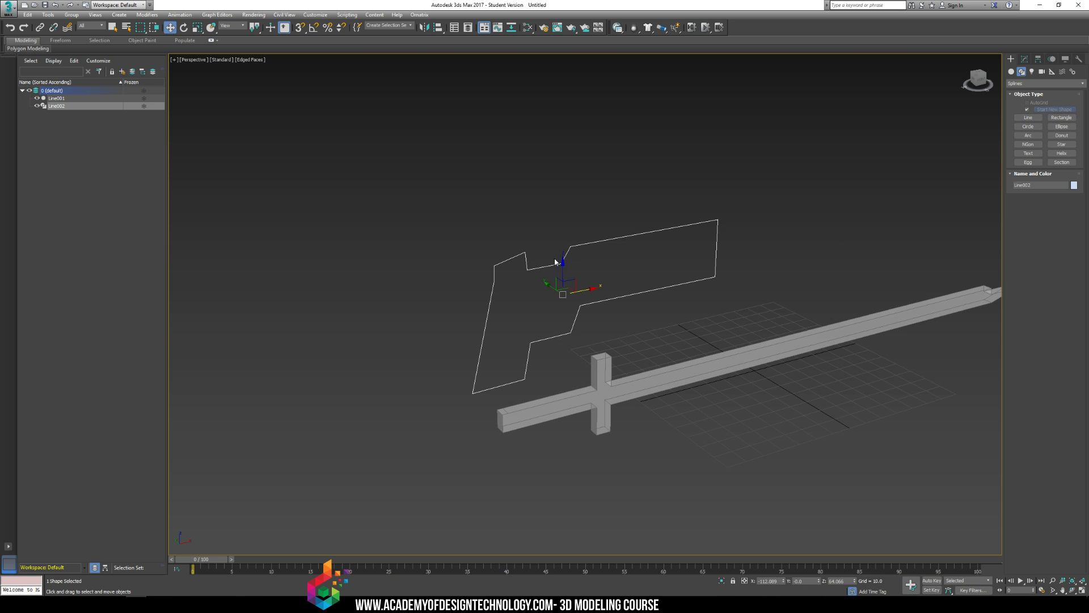
pyautogui.rightClick(545, 266)
pyautogui.moveTo(601, 361)
pyautogui.click(654, 376)
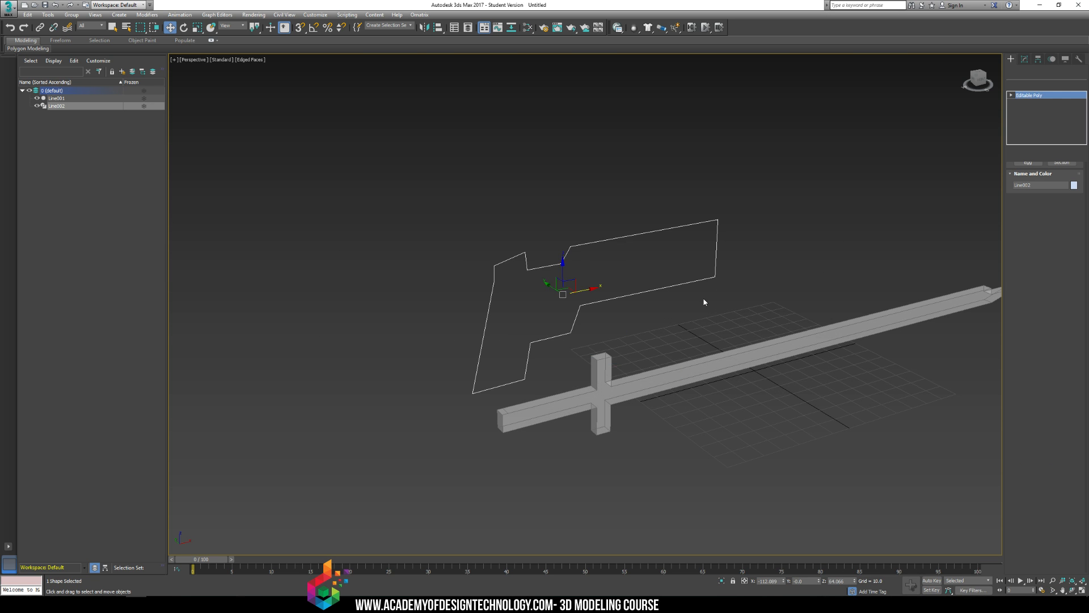
pyautogui.click(613, 304)
pyautogui.keyDown('alt'); pyautogui.moveTo(613, 304); pyautogui.dragTo(590, 296, button='middle'); pyautogui.keyUp('alt')
pyautogui.click(583, 291)
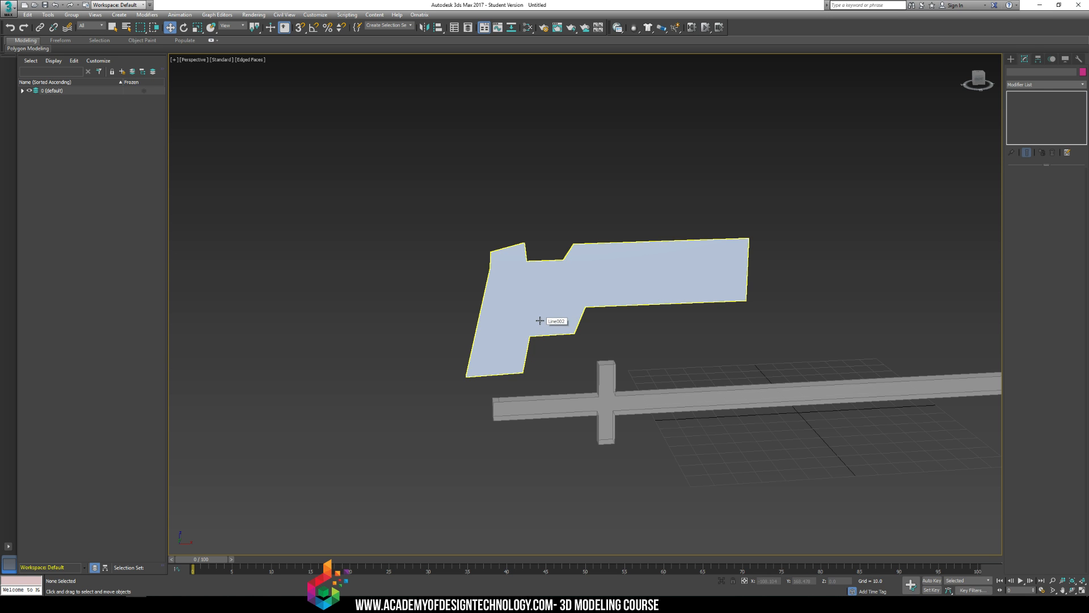
# - In the Front view, draw a closed freeform spline with curved Bezier segments beside the pistol shape
pyautogui.press('f')
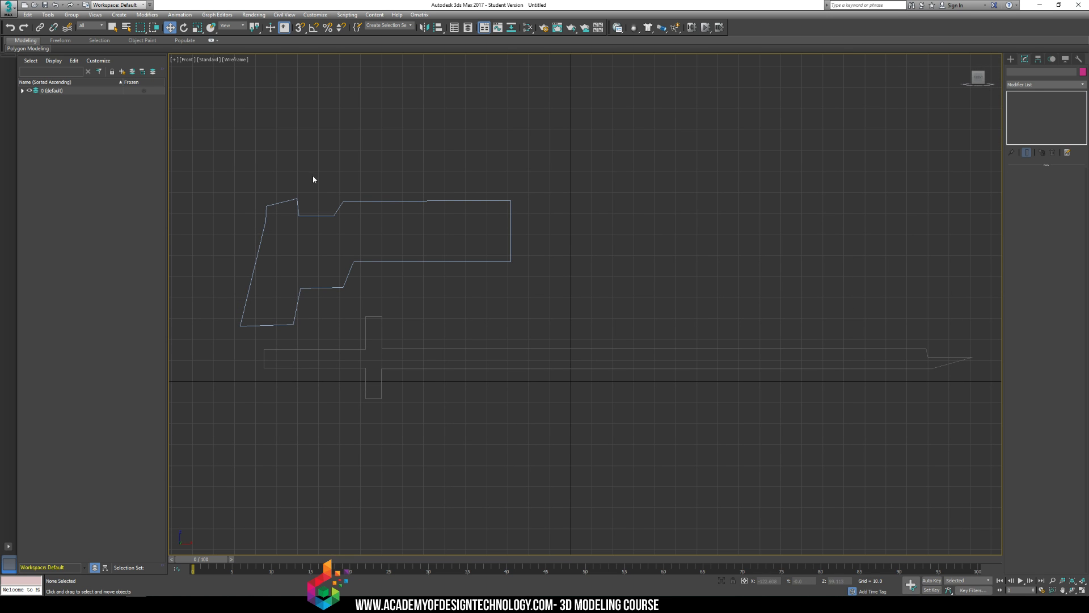
pyautogui.click(1011, 58)
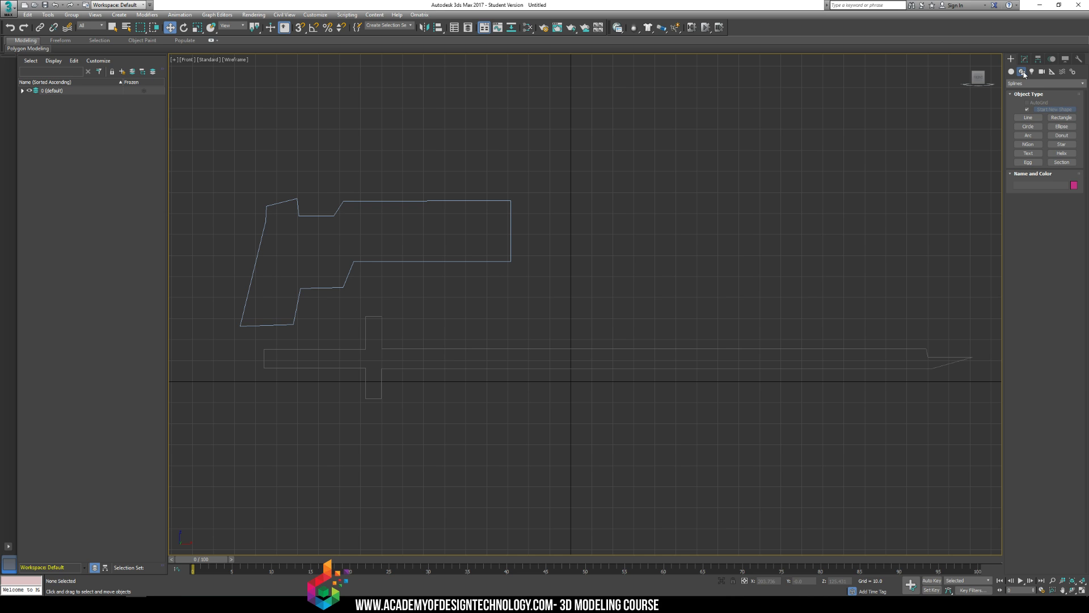
pyautogui.click(1028, 117)
pyautogui.moveTo(684, 192); pyautogui.dragTo(635, 202, button='middle')
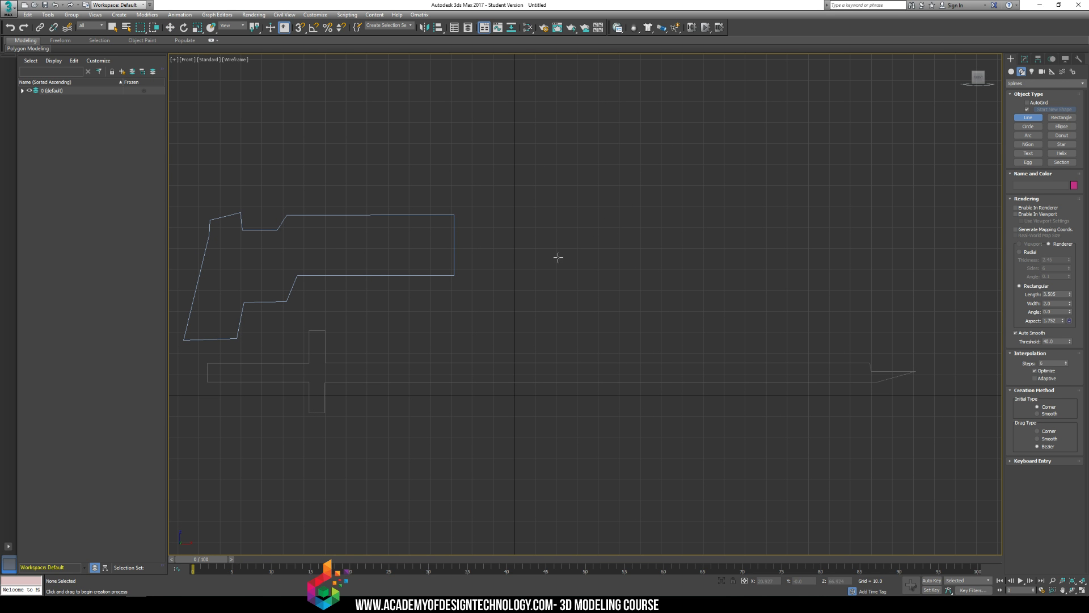
pyautogui.click(567, 320)
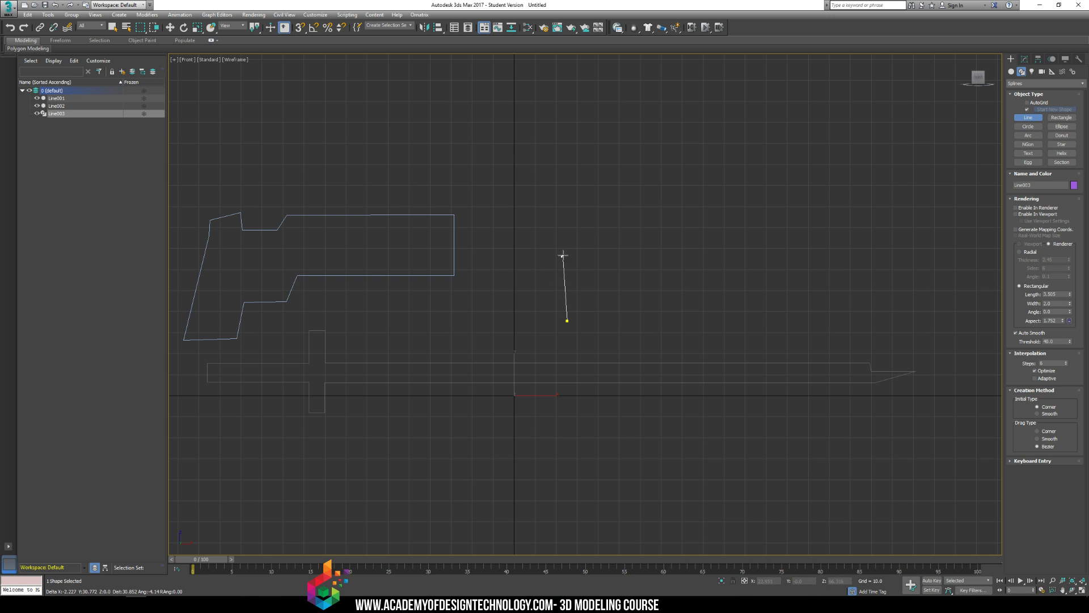
pyautogui.click(626, 210)
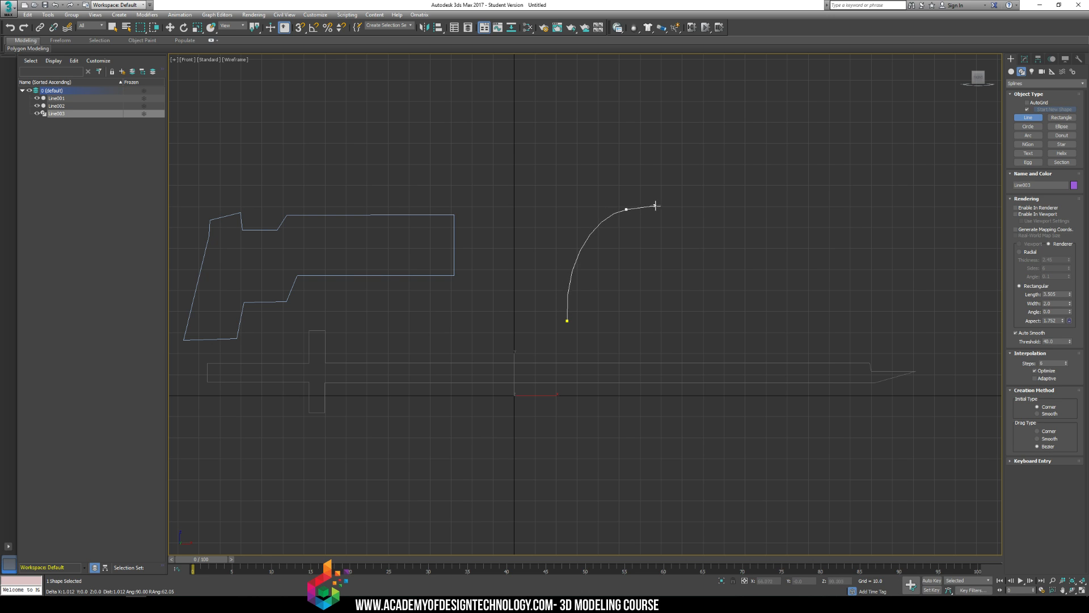
pyautogui.click(729, 269)
pyautogui.moveTo(695, 328); pyautogui.dragTo(614, 290)
pyautogui.click(613, 335)
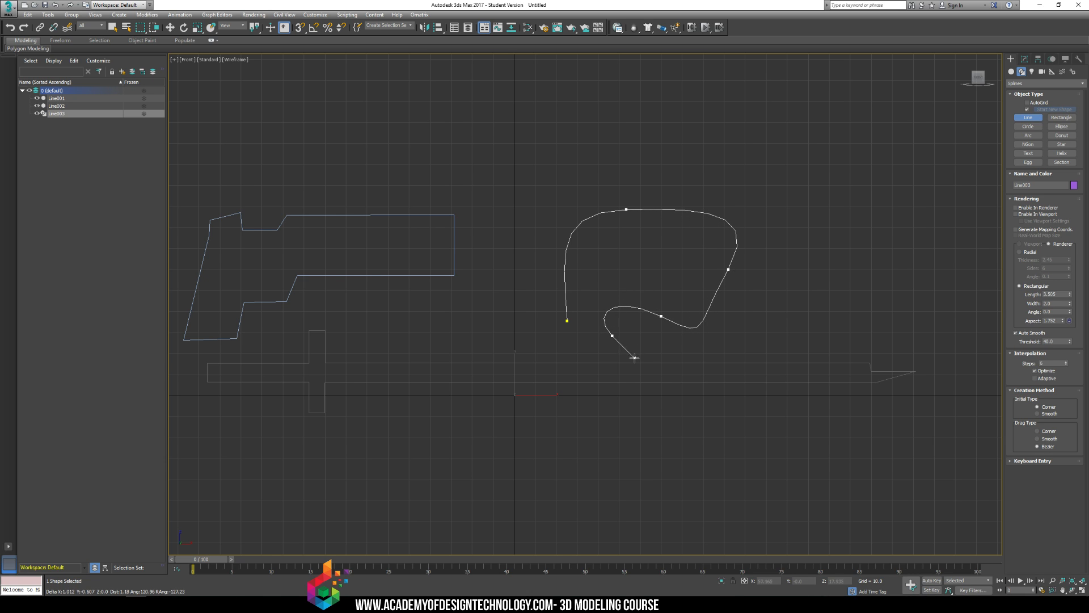
pyautogui.click(584, 387)
pyautogui.click(546, 335)
pyautogui.click(567, 320)
pyautogui.click(540, 338)
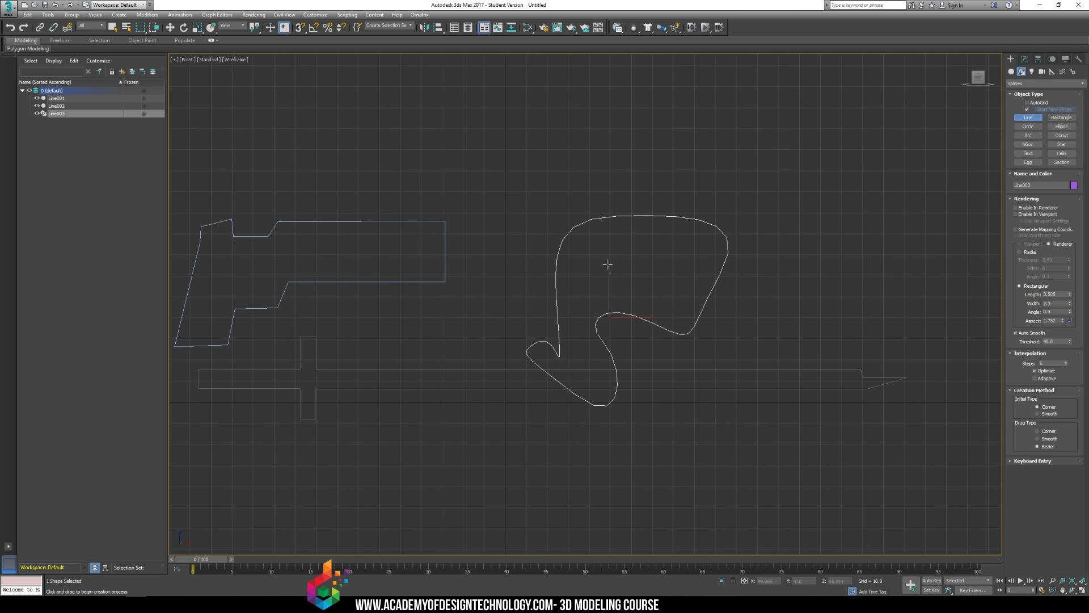
# - Frame the freeform spline in the Perspective view and enter its Vertex sub-object level
pyautogui.keyDown('alt'); pyautogui.moveTo(609, 279); pyautogui.dragTo(611, 279, button='middle'); pyautogui.keyUp('alt')
pyautogui.press('p')
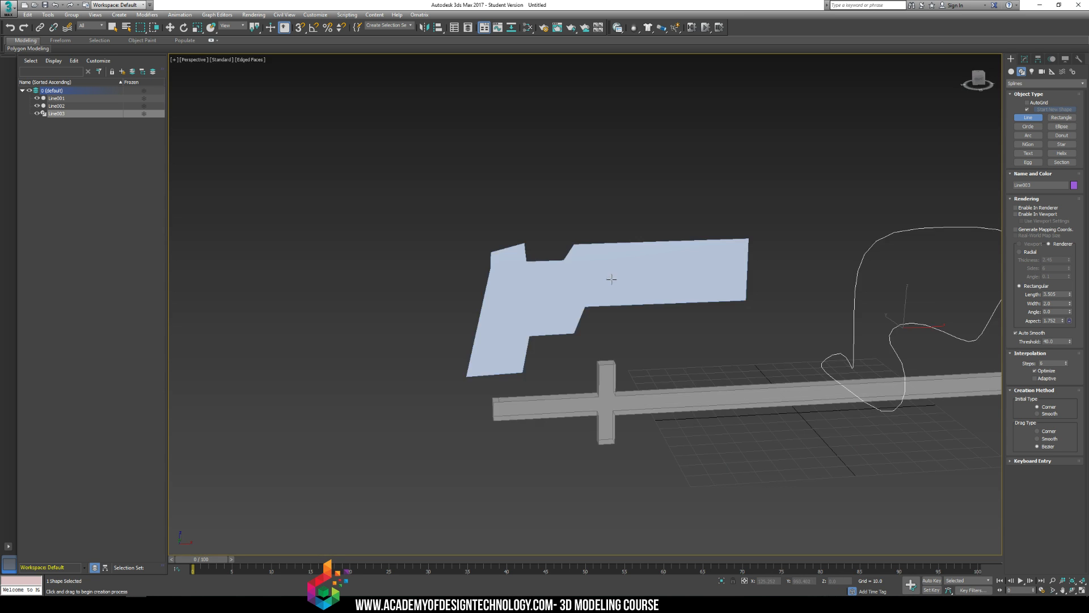
pyautogui.press('z')
pyautogui.keyDown('alt'); pyautogui.moveTo(742, 291); pyautogui.dragTo(683, 283, button='middle'); pyautogui.keyUp('alt')
pyautogui.click(1025, 59)
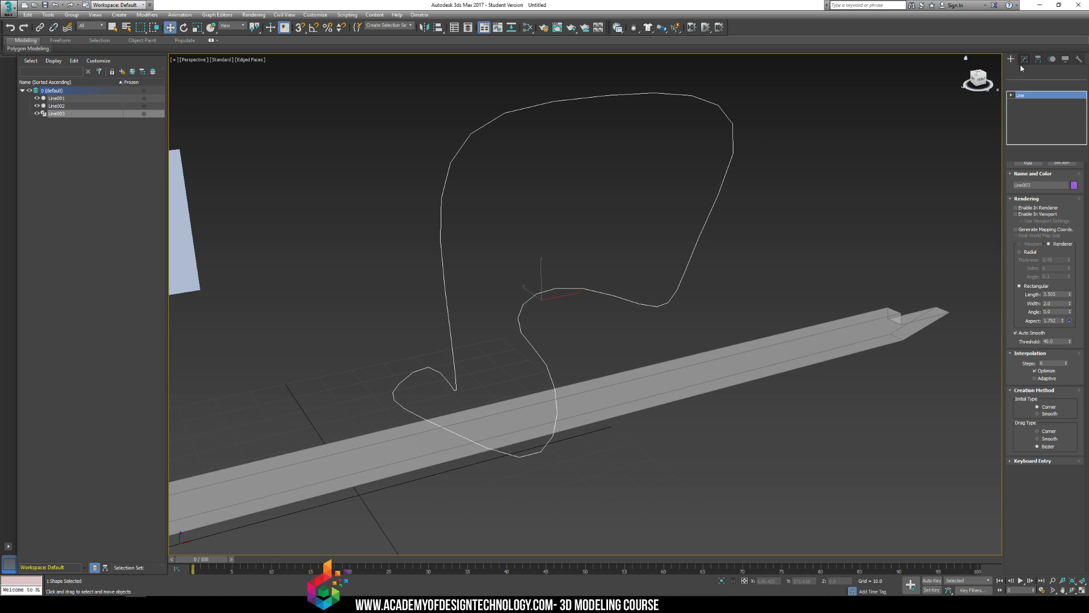
pyautogui.click(1012, 96)
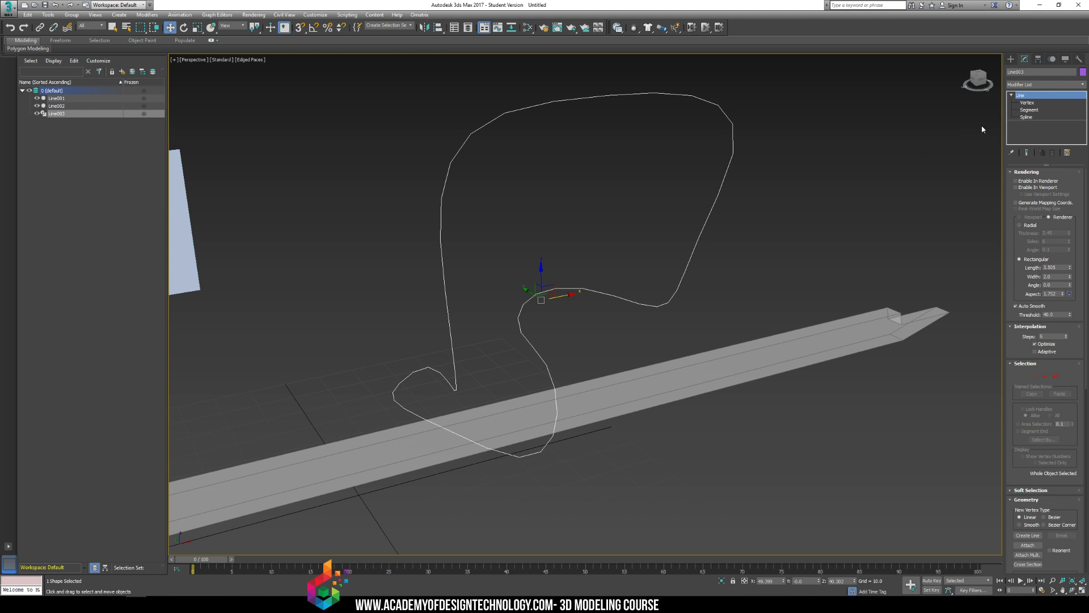
pyautogui.click(1028, 102)
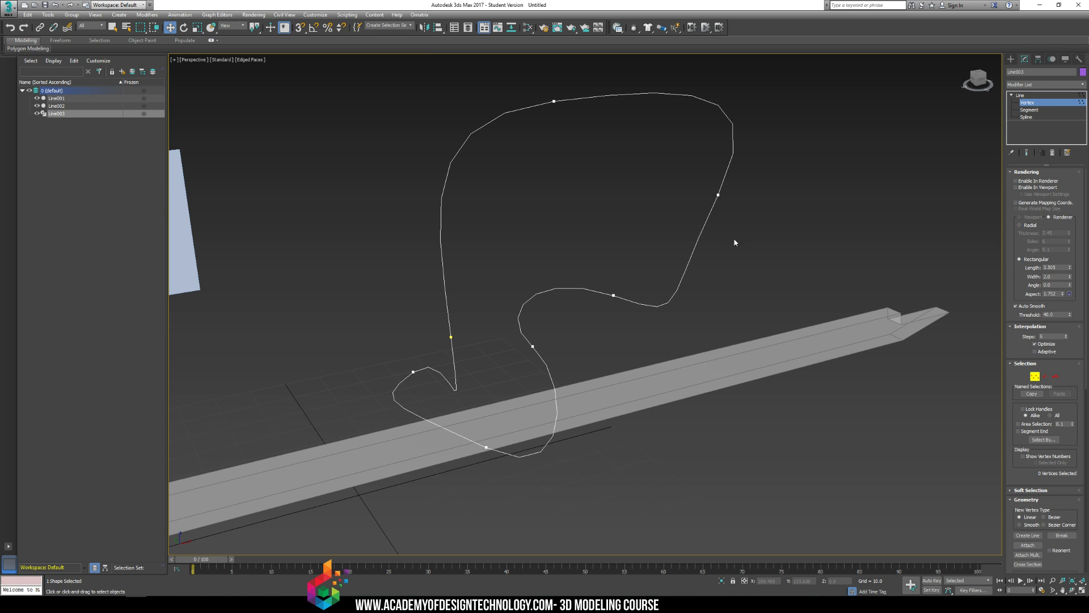
# - Reshape the curve around the inner notch by moving a Bezier handle of the vertex beside it
pyautogui.click(613, 296)
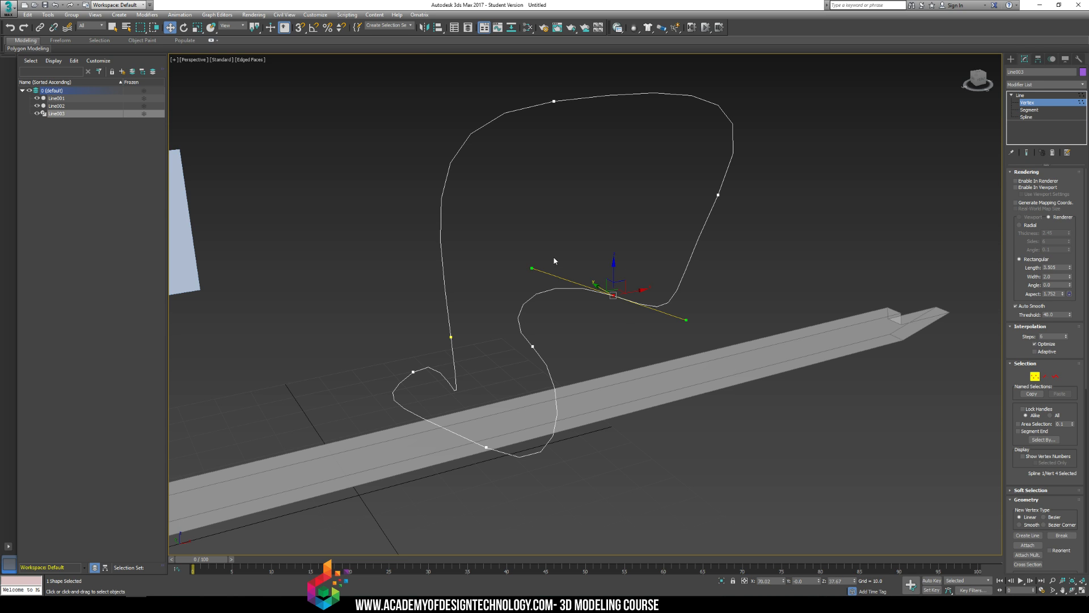
pyautogui.moveTo(542, 276); pyautogui.dragTo(579, 282, button='middle')
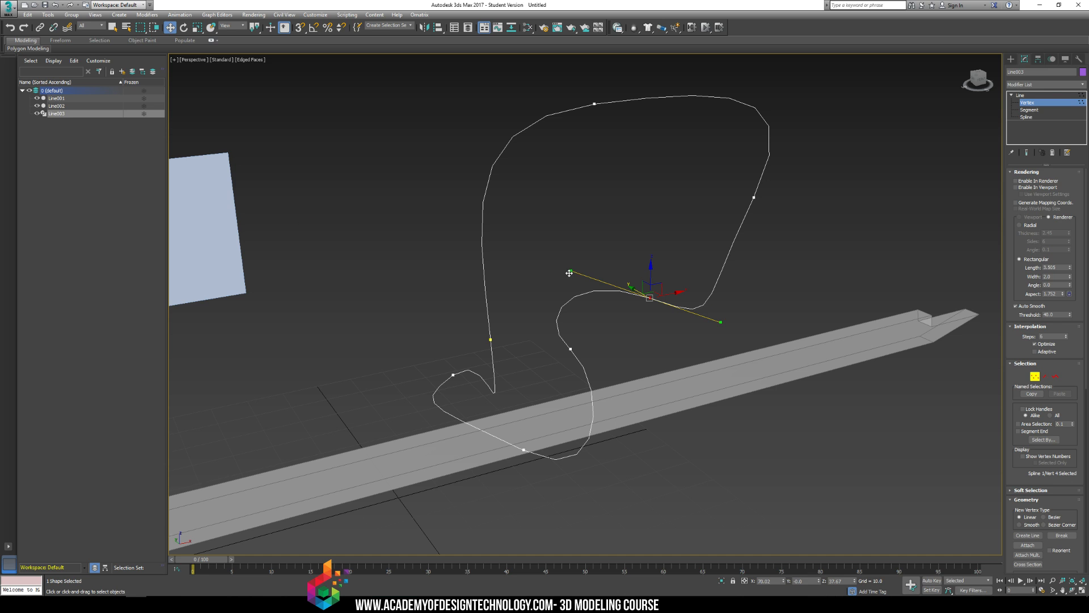
pyautogui.moveTo(570, 273); pyautogui.dragTo(627, 224)
pyautogui.hotkey('ctrl', 'z')
pyautogui.hotkey('ctrl', 'z')
# - Rotate the spline's top vertex slightly, and adjust its left Bezier handle to reshape the upper curve
pyautogui.press('e')
pyautogui.click(594, 103)
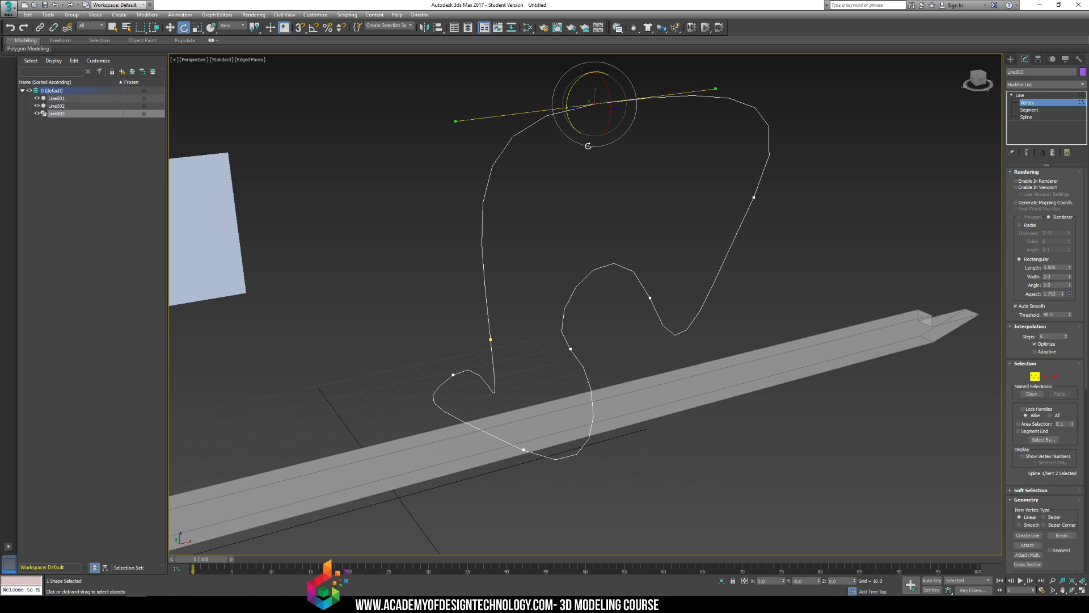
pyautogui.moveTo(569, 123); pyautogui.dragTo(547, 126)
pyautogui.press('w')
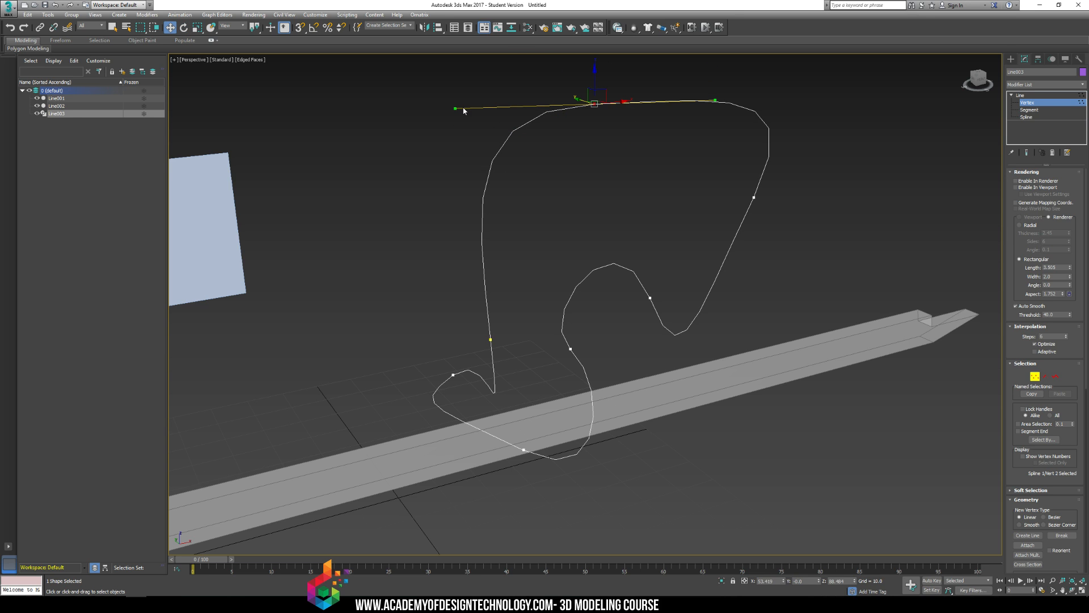
pyautogui.moveTo(458, 109)
pyautogui.mouseDown()
pyautogui.moveTo(578, 111)
pyautogui.moveTo(475, 115)
pyautogui.mouseUp()
# - Move the spline's first vertex, on the left side above the small lobe, to reshape the neck
pyautogui.click(490, 340)
pyautogui.moveTo(490, 340); pyautogui.dragTo(608, 304)
pyautogui.press('e')
pyautogui.click(609, 363)
pyautogui.keyDown('alt'); pyautogui.moveTo(609, 364); pyautogui.dragTo(659, 327, button='middle'); pyautogui.keyUp('alt')
# - Rotate the vertex on the spline's right side to change the direction of the curve through it
pyautogui.click(663, 200)
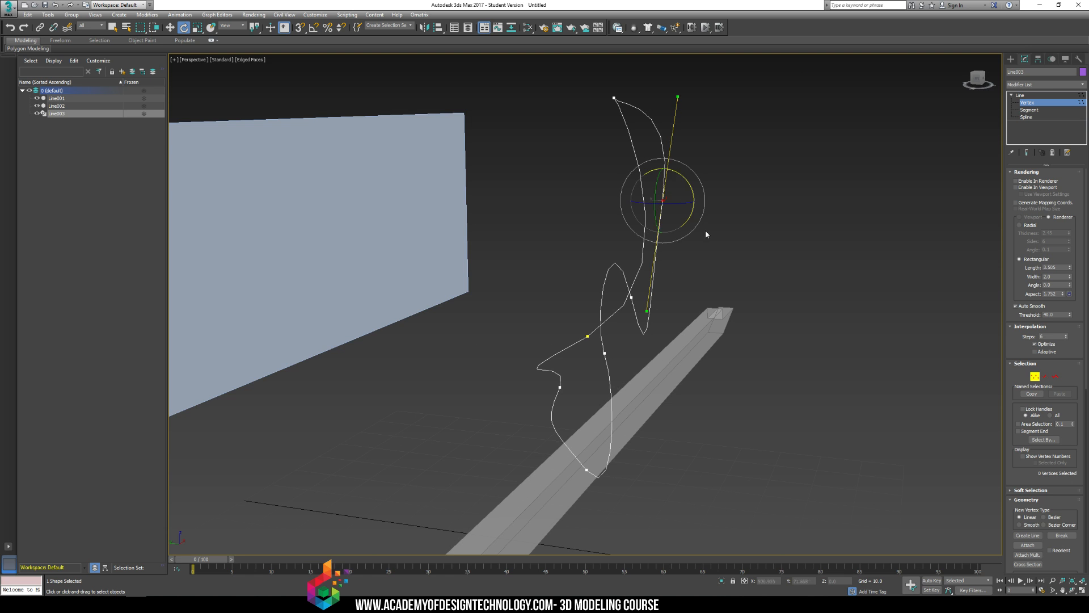
pyautogui.click(688, 182)
pyautogui.moveTo(662, 200); pyautogui.dragTo(615, 137)
pyautogui.keyDown('alt'); pyautogui.moveTo(615, 137); pyautogui.dragTo(591, 174, button='middle'); pyautogui.keyUp('alt')
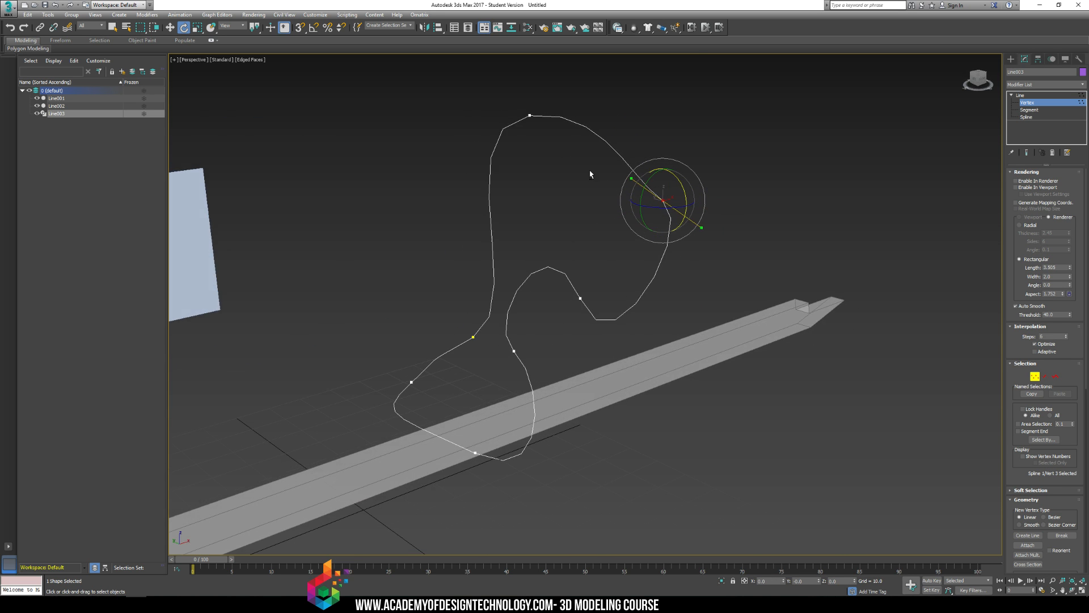
# - Enable the spline's thickness in the viewport and the renderer
pyautogui.keyDown('alt'); pyautogui.moveTo(609, 312); pyautogui.dragTo(639, 274, button='middle'); pyautogui.keyUp('alt')
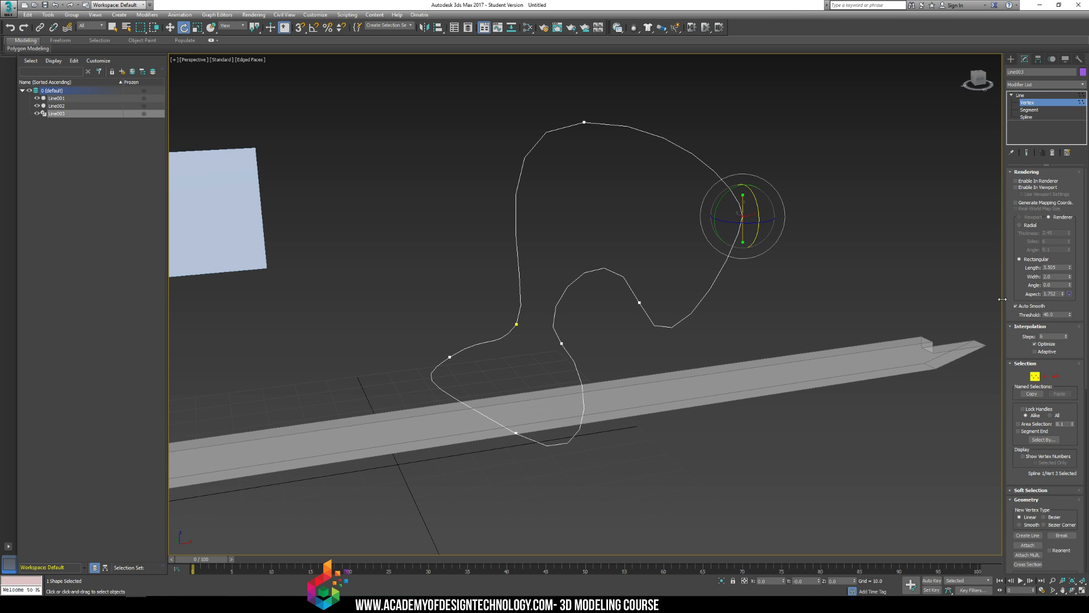
pyautogui.moveTo(533, 139); pyautogui.dragTo(530, 207, button='middle')
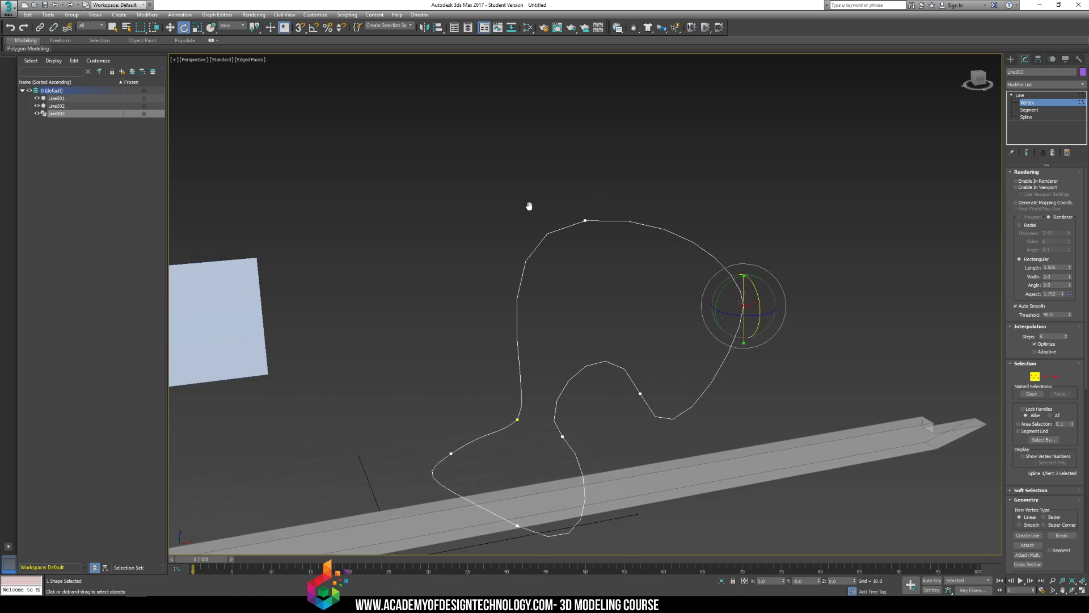
pyautogui.scroll(5, 530, 205)
pyautogui.moveTo(646, 330); pyautogui.dragTo(649, 292, button='middle')
pyautogui.scroll(-5, 649, 294)
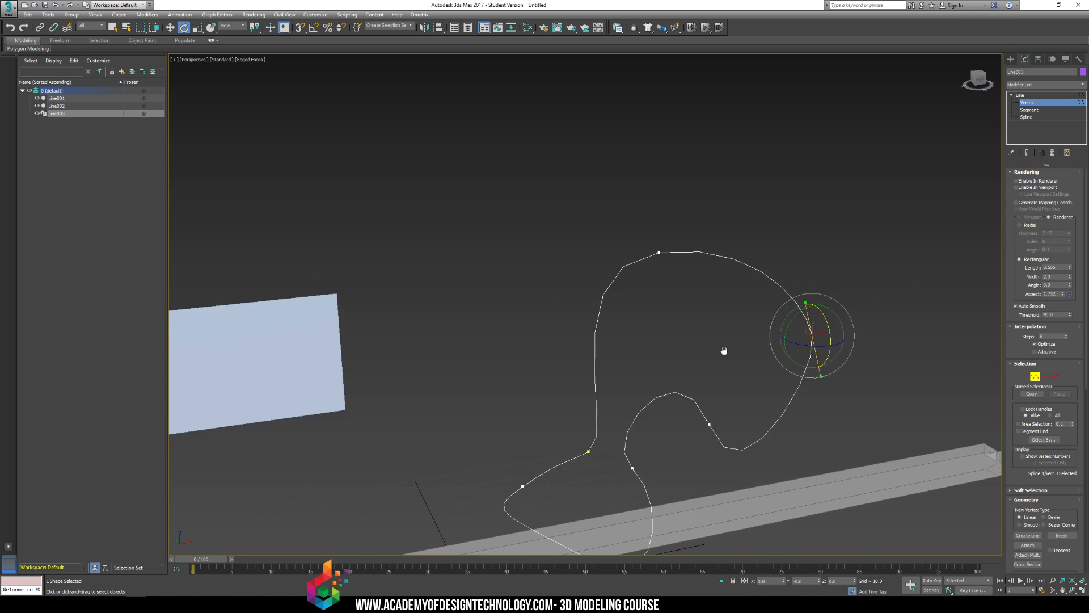
pyautogui.moveTo(725, 352); pyautogui.dragTo(546, 233, button='middle')
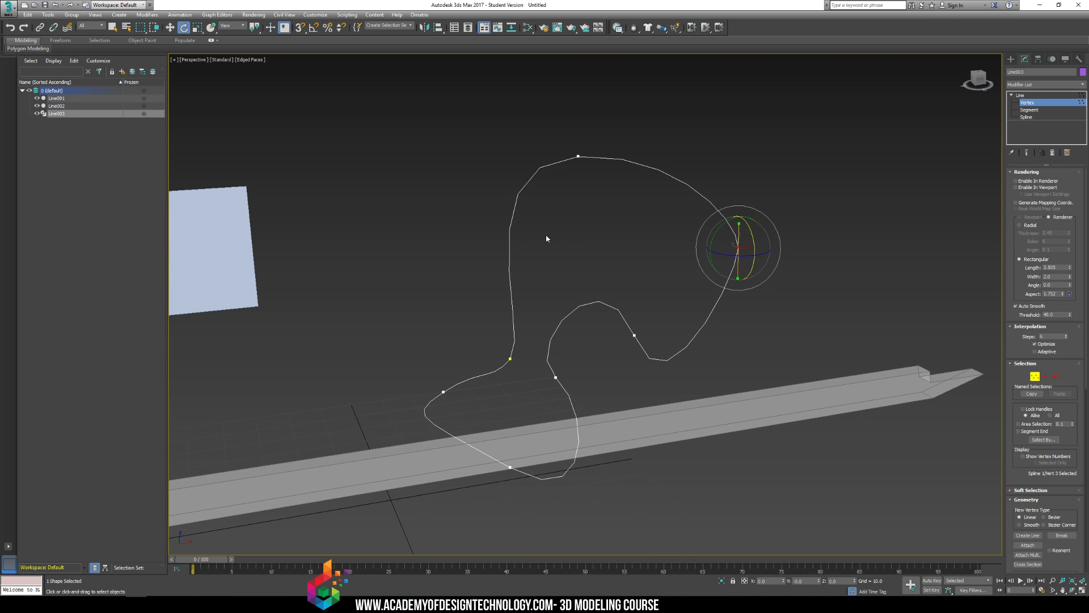
pyautogui.click(1016, 187)
pyautogui.click(1017, 181)
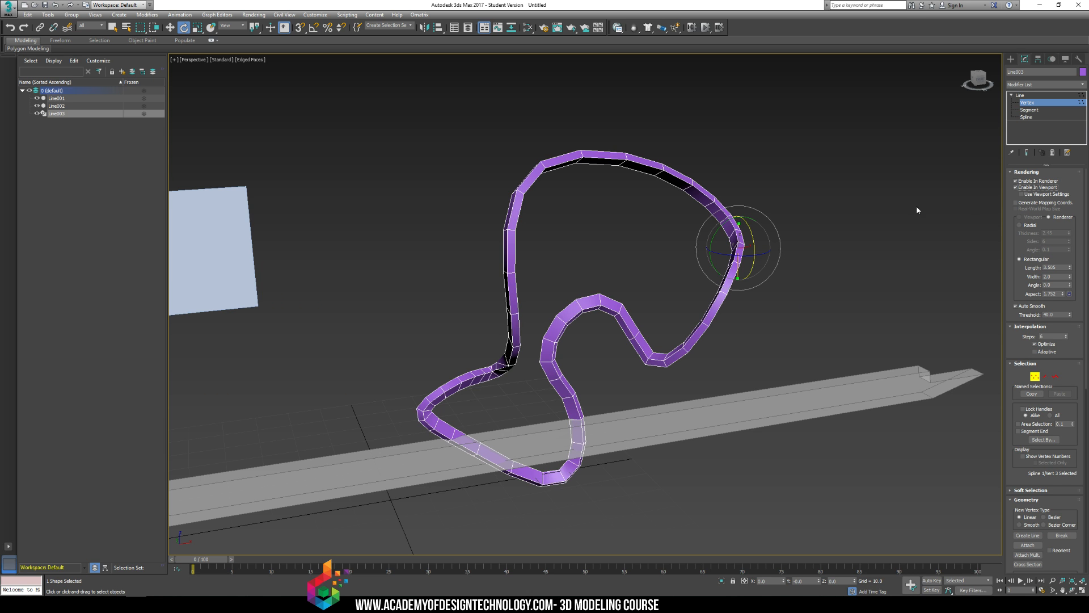
pyautogui.scroll(2, 635, 244)
pyautogui.keyDown('alt'); pyautogui.moveTo(649, 258); pyautogui.dragTo(639, 236, button='middle'); pyautogui.keyUp('alt')
# - Reposition the first vertex of the thickened spline to reshape the bend above the small lobe, and clear the vertex selection
pyautogui.click(608, 234)
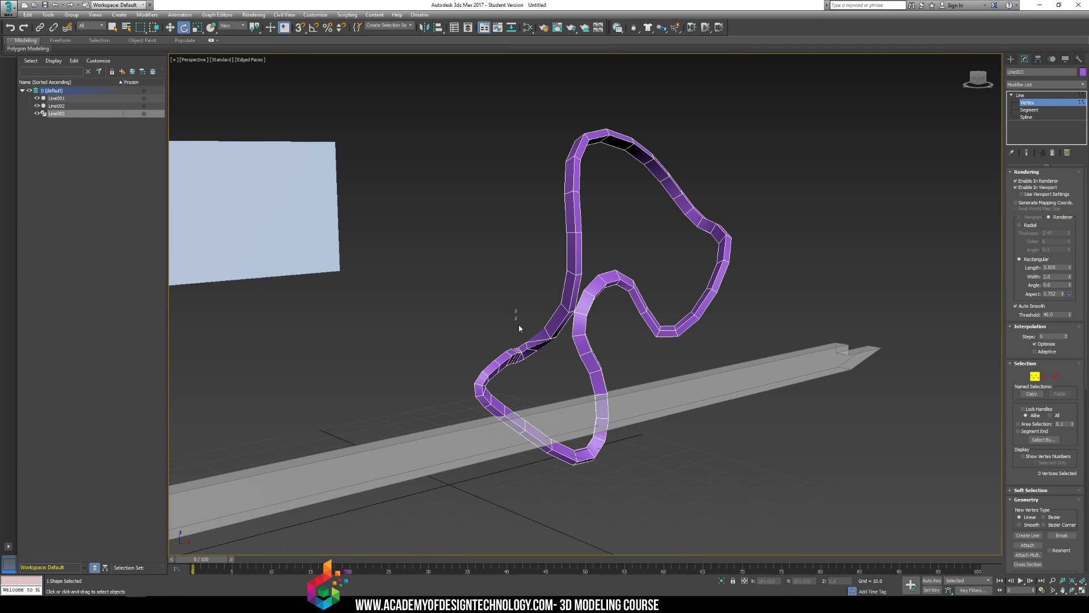
pyautogui.press('w')
pyautogui.moveTo(565, 373)
pyautogui.mouseDown()
pyautogui.moveTo(553, 300)
pyautogui.moveTo(561, 296)
pyautogui.mouseUp()
pyautogui.press('F3')
pyautogui.press('F3')
pyautogui.press('e')
pyautogui.moveTo(711, 372)
pyautogui.keyDown('alt'); pyautogui.mouseDown(button='middle')
pyautogui.moveTo(697, 373)
pyautogui.moveTo(712, 360)
pyautogui.mouseUp(button='middle'); pyautogui.keyUp('alt')
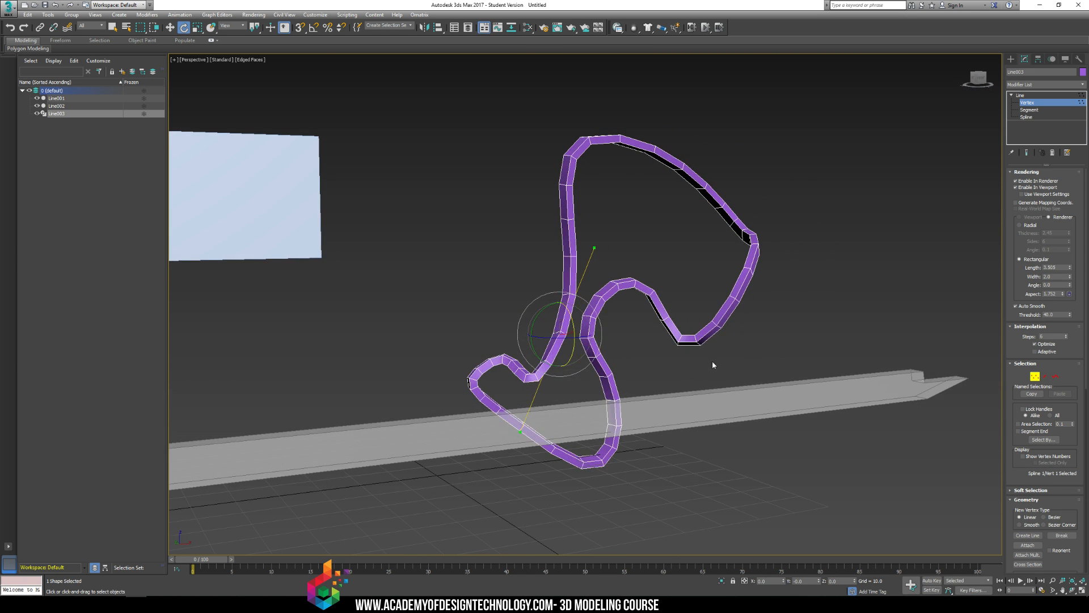
pyautogui.click(718, 327)
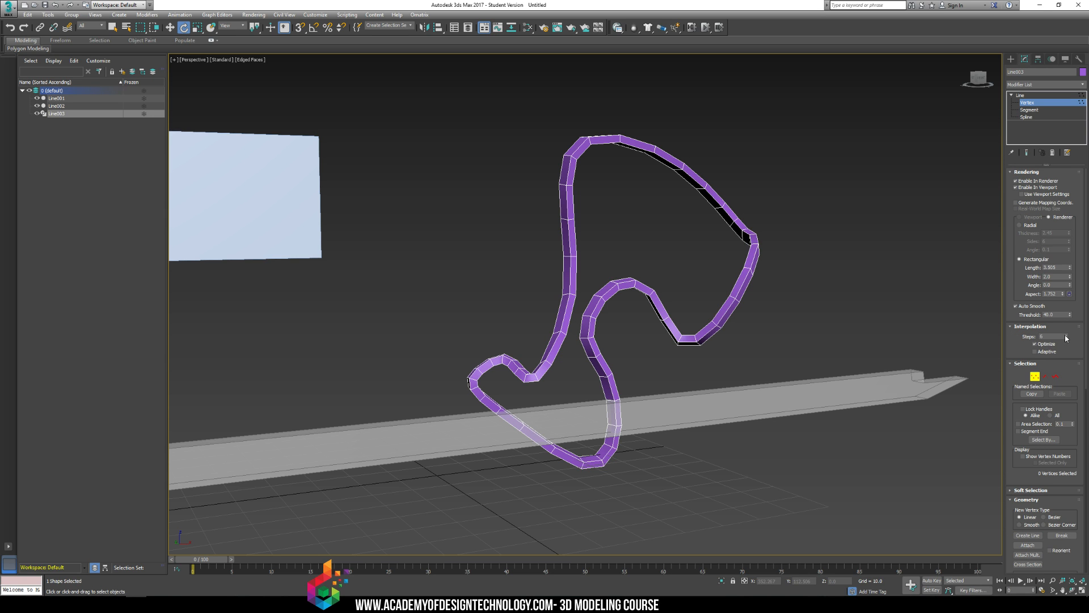
# - Set the interpolation steps to 7 with Optimize off, enable Adaptive, and hide the edged faces to inspect the smooth band
pyautogui.moveTo(1066, 338); pyautogui.dragTo(1067, 342)
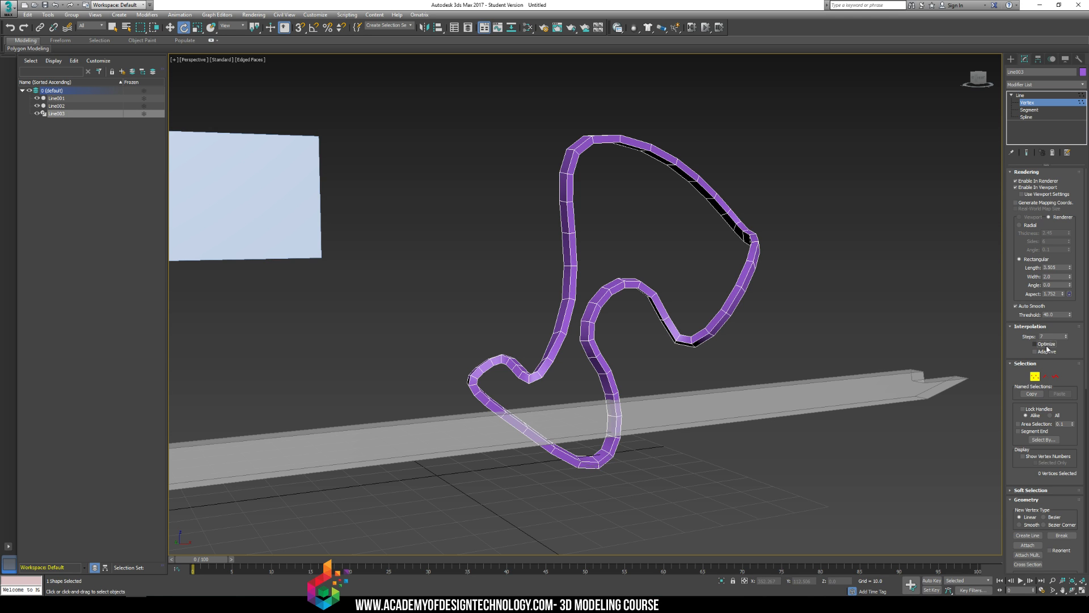
pyautogui.click(1043, 353)
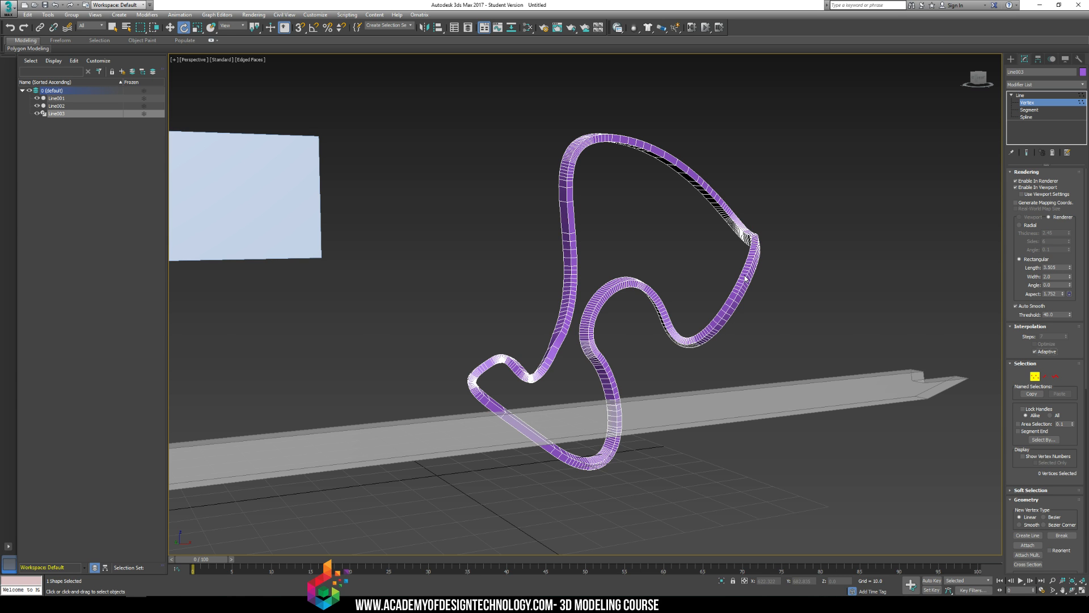
pyautogui.press('F4')
pyautogui.keyDown('alt'); pyautogui.moveTo(704, 240); pyautogui.dragTo(664, 241, button='middle'); pyautogui.keyUp('alt')
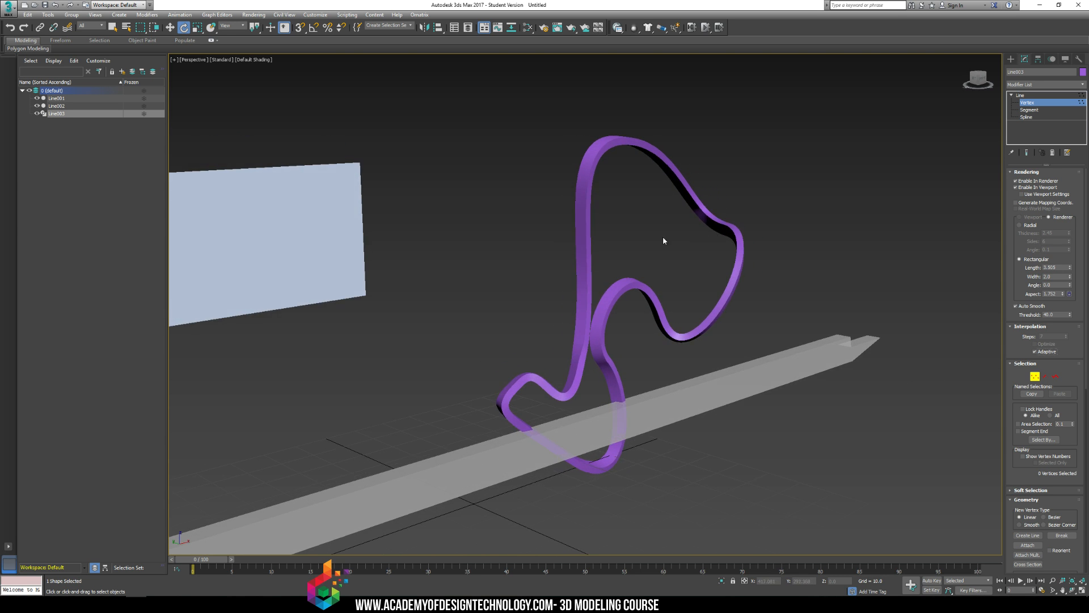
pyautogui.scroll(8, 668, 268)
pyautogui.scroll(-10, 684, 294)
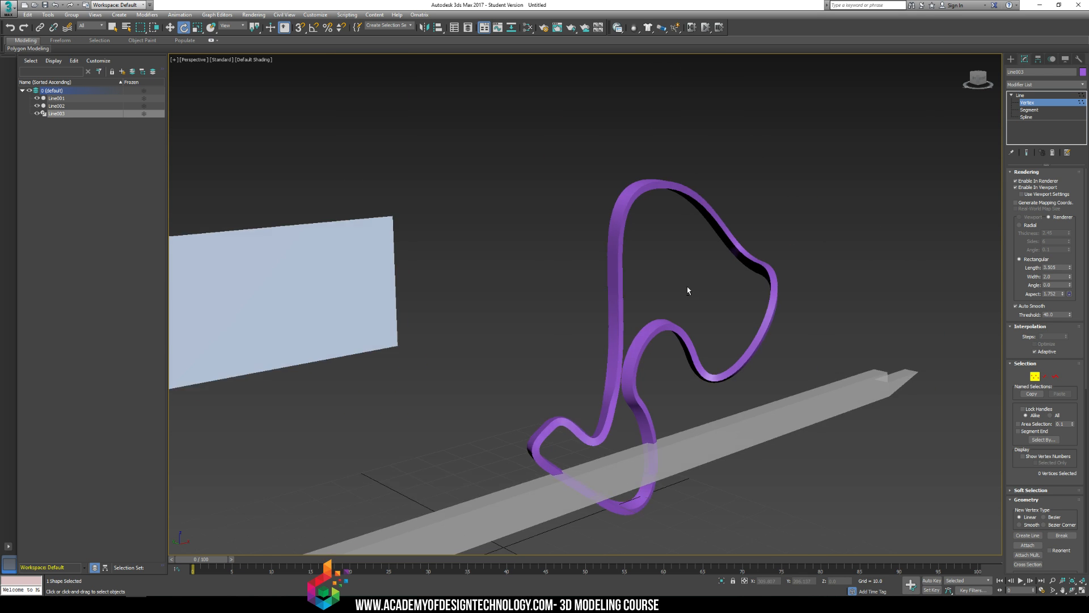
pyautogui.moveTo(688, 291)
pyautogui.keyDown('alt'); pyautogui.mouseDown(button='middle')
pyautogui.moveTo(645, 292)
pyautogui.moveTo(679, 287)
pyautogui.mouseUp(button='middle'); pyautogui.keyUp('alt')
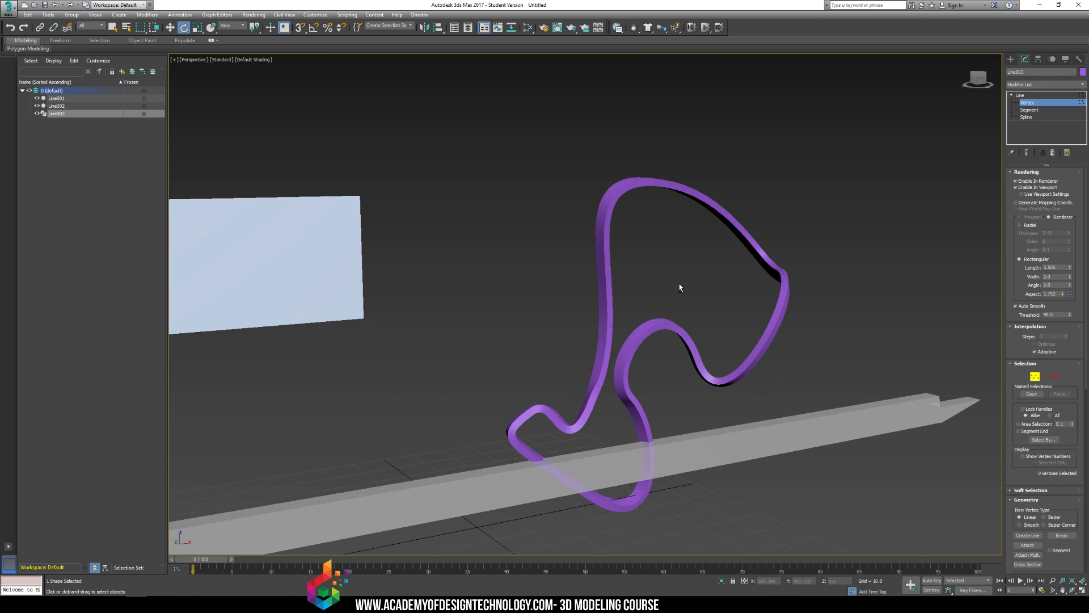
# - Turn off the spline's renderer and viewport thickness, and disable Adaptive interpolation to compare the bare curve's segments
pyautogui.click(1030, 183)
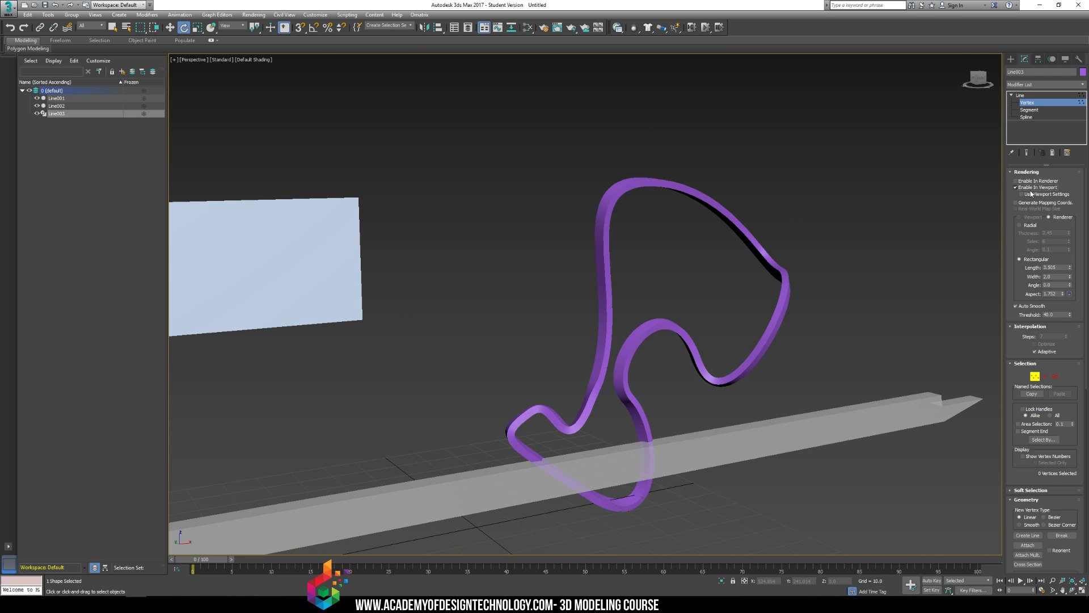
pyautogui.click(1032, 187)
pyautogui.moveTo(818, 253)
pyautogui.keyDown('alt'); pyautogui.mouseDown(button='middle')
pyautogui.moveTo(791, 255)
pyautogui.moveTo(826, 257)
pyautogui.mouseUp(button='middle'); pyautogui.keyUp('alt')
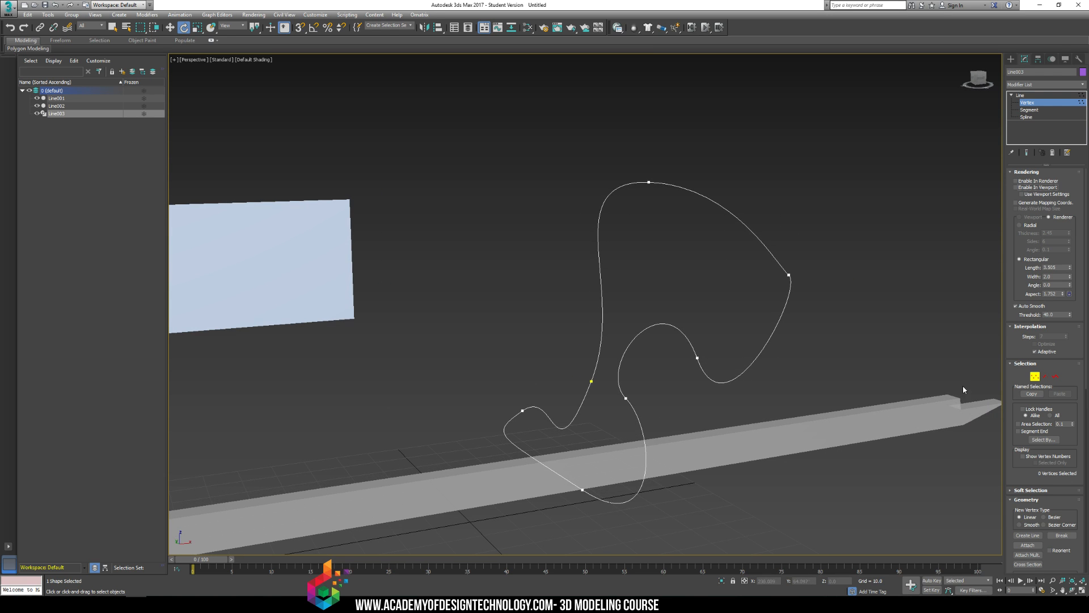
pyautogui.click(1048, 351)
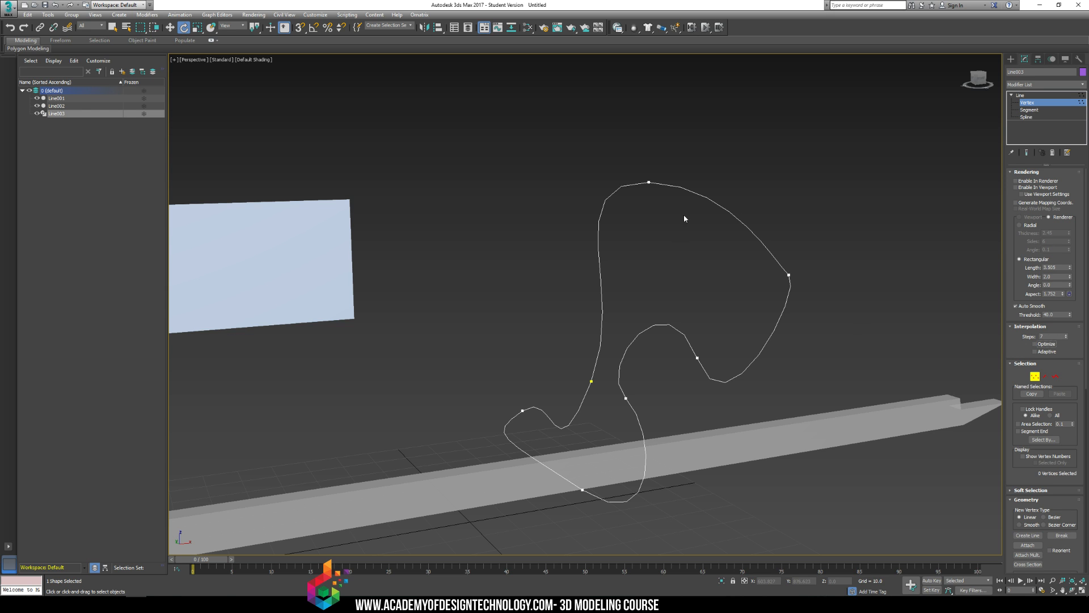
pyautogui.scroll(5, 685, 219)
pyautogui.scroll(-2, 625, 215)
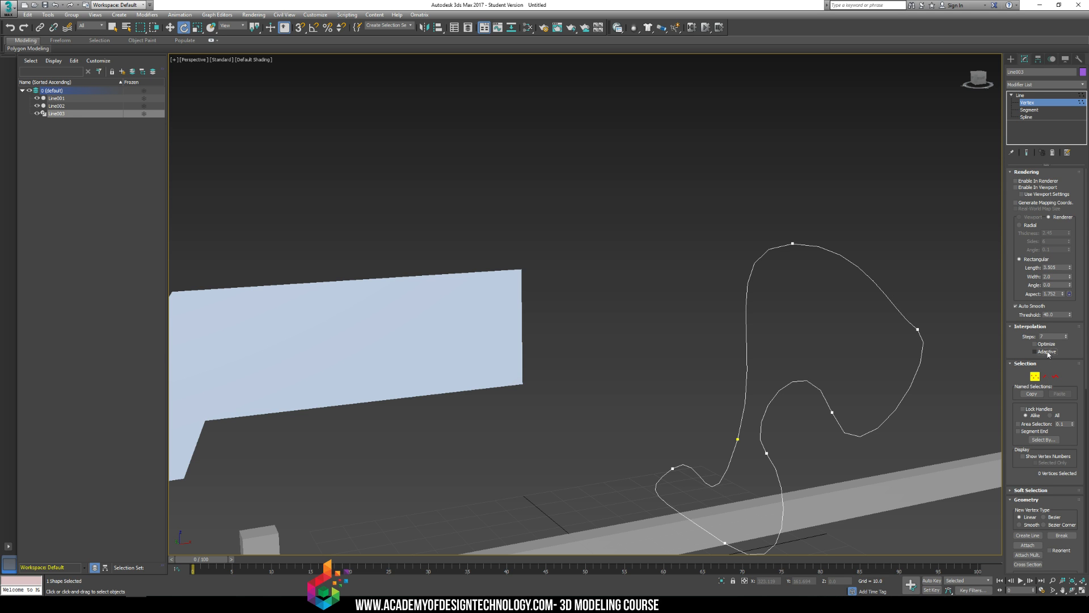
# - Re-enable Adaptive interpolation and the spline's thickness in the viewport and renderer
pyautogui.click(1047, 352)
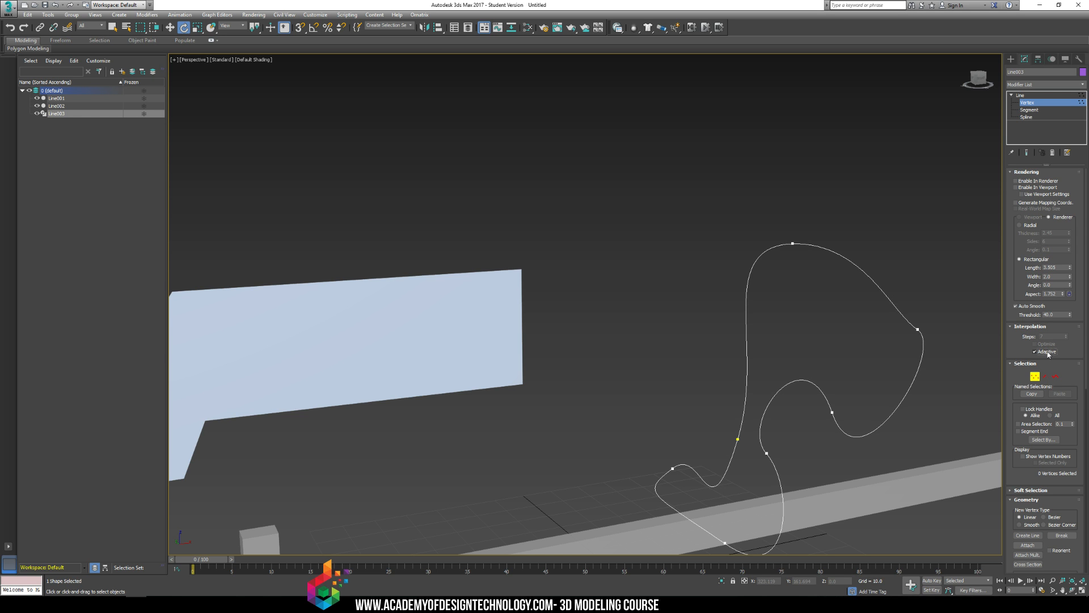
pyautogui.scroll(4, 732, 257)
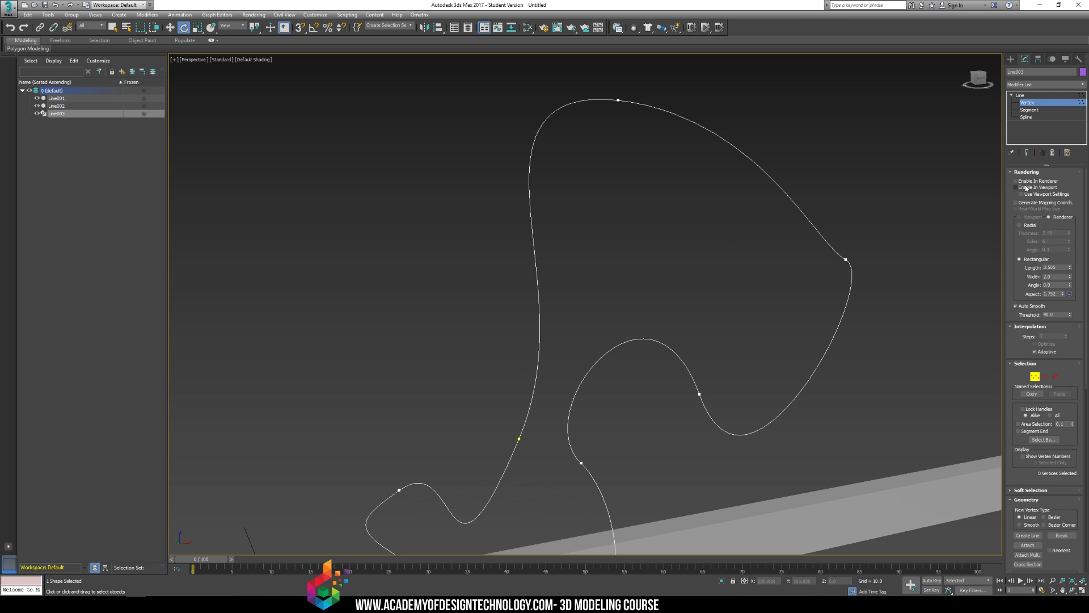
pyautogui.click(1026, 188)
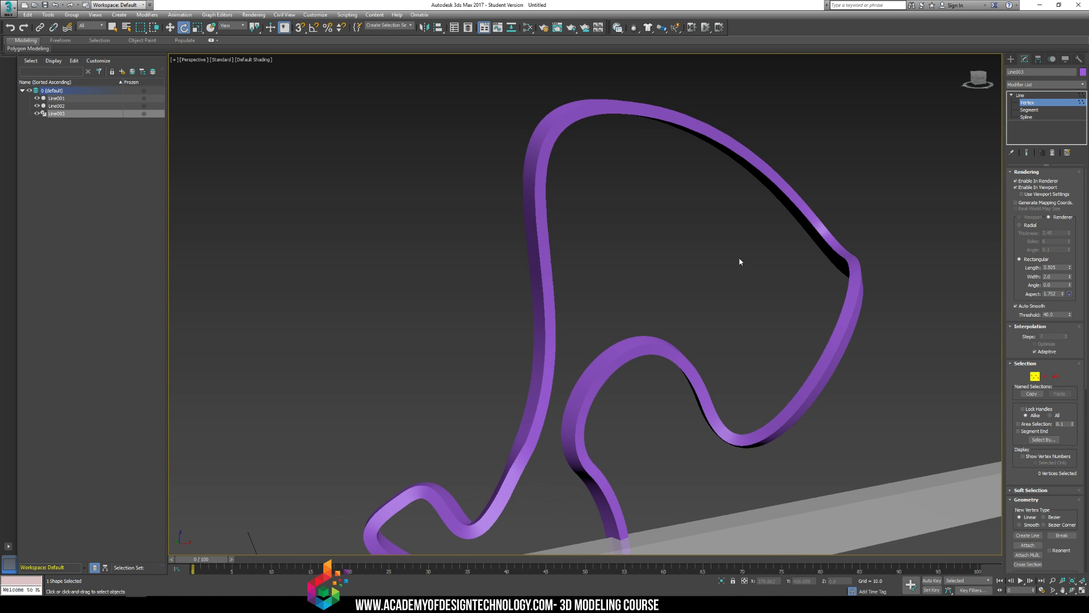
# - Examine the smoothed band from several angles beside the pistol and sword, and close up along its curves
pyautogui.scroll(-3, 740, 261)
pyautogui.keyDown('alt'); pyautogui.moveTo(759, 267); pyautogui.dragTo(828, 280, button='middle'); pyautogui.keyUp('alt')
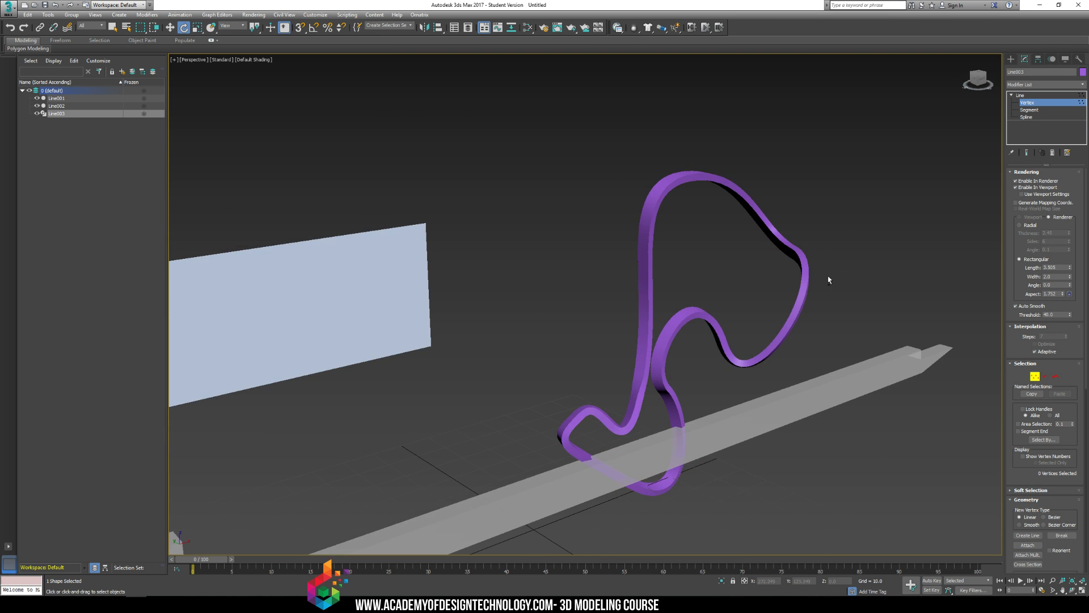
pyautogui.scroll(-5, 649, 188)
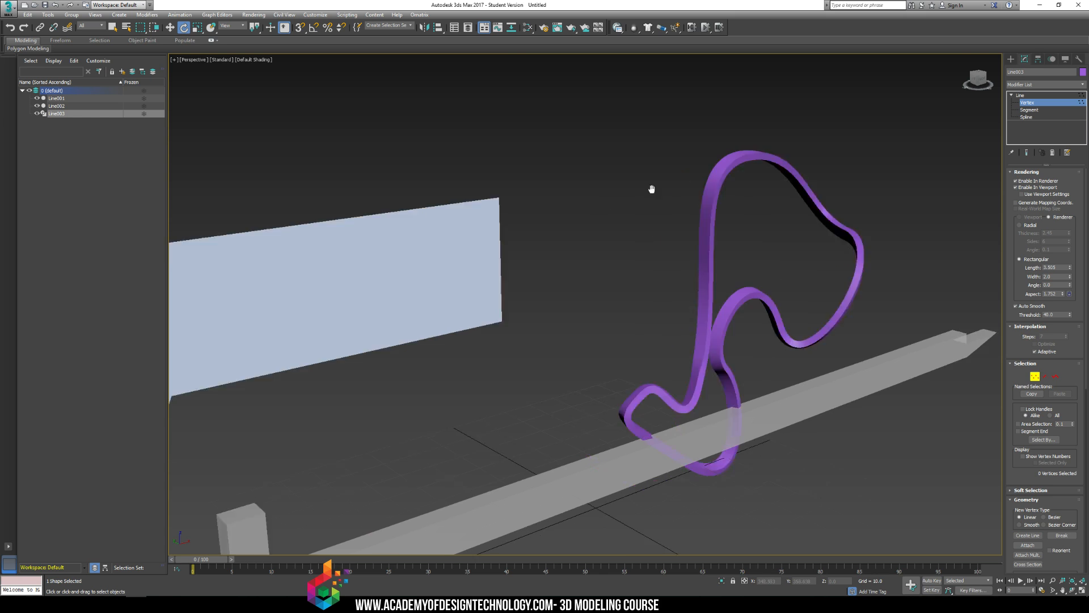
pyautogui.scroll(3, 584, 187)
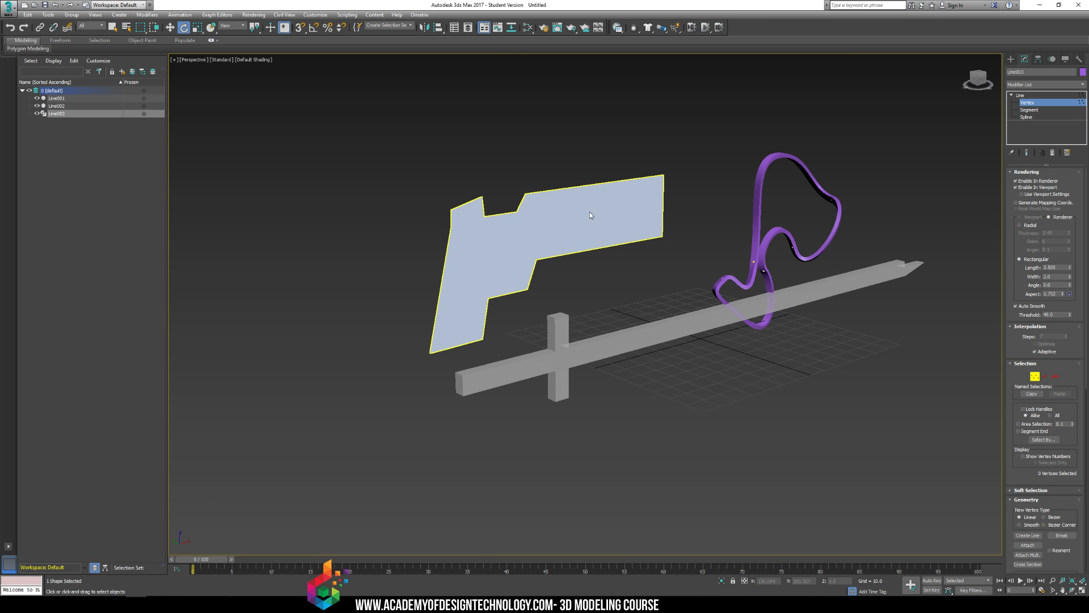
pyautogui.press('w')
pyautogui.moveTo(770, 248); pyautogui.dragTo(646, 275, button='middle')
pyautogui.scroll(5, 645, 275)
pyautogui.scroll(-4, 591, 283)
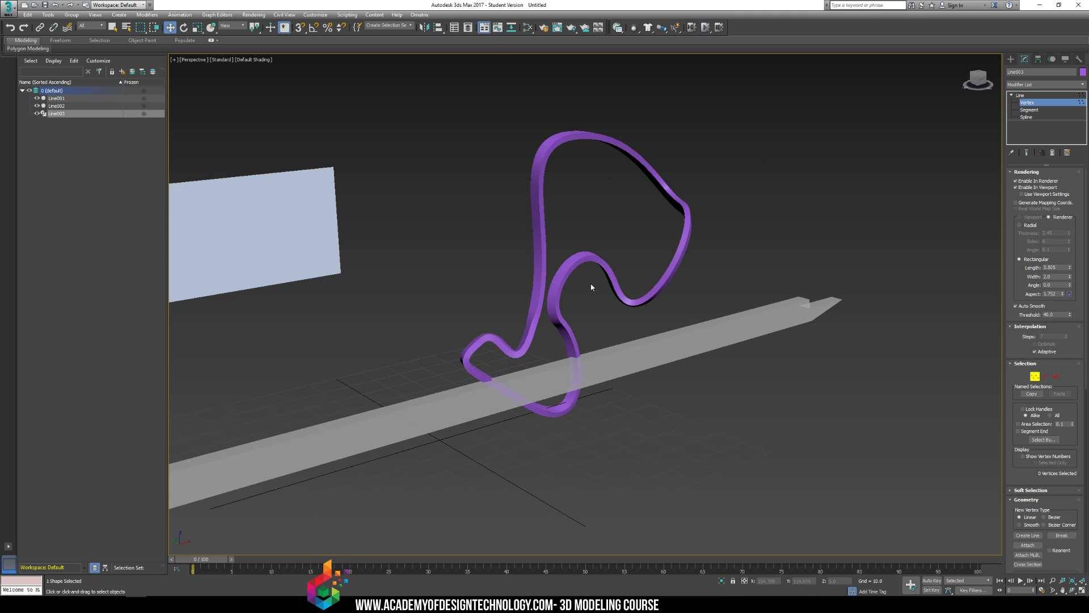
pyautogui.moveTo(541, 270); pyautogui.dragTo(571, 285, button='middle')
pyautogui.scroll(5, 570, 284)
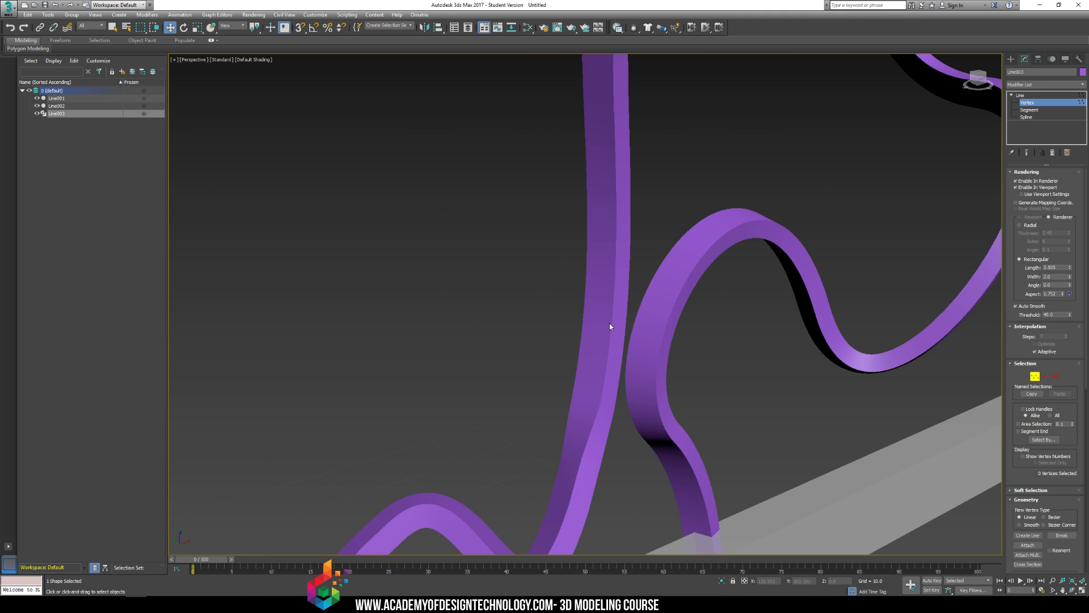
# - Convert the curved band to an Editable Poly and show its vertices with edged faces
pyautogui.scroll(-5, 610, 326)
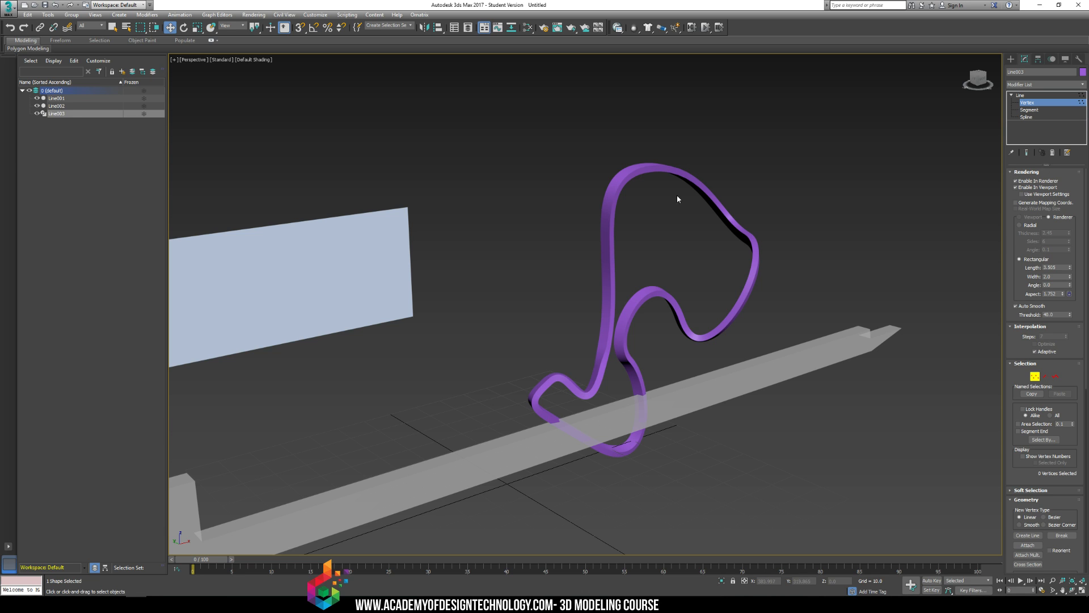
pyautogui.click(1011, 59)
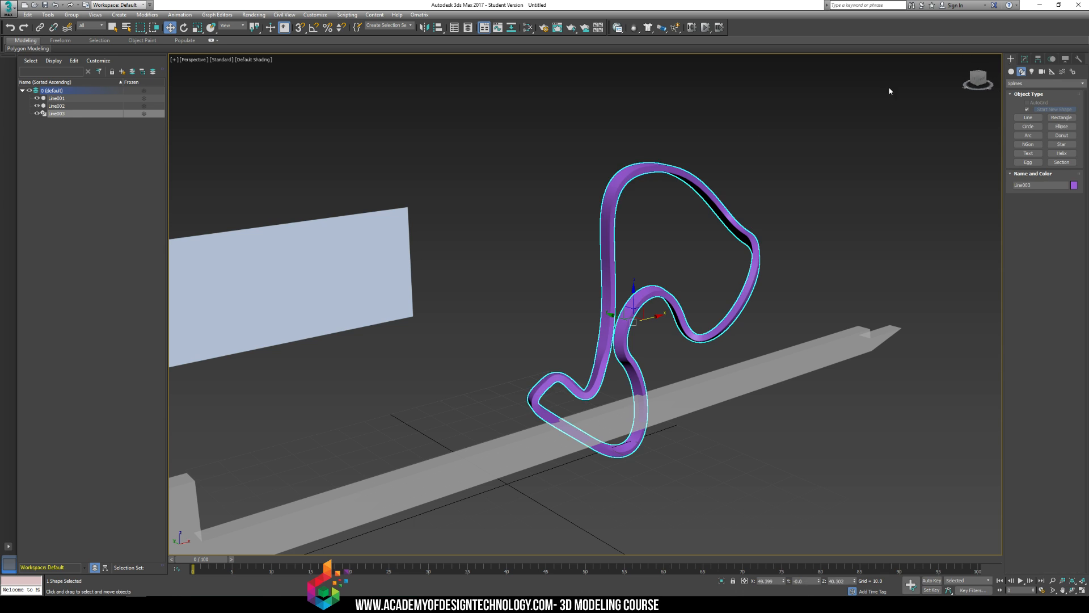
pyautogui.rightClick(617, 176)
pyautogui.moveTo(688, 271)
pyautogui.click(725, 285)
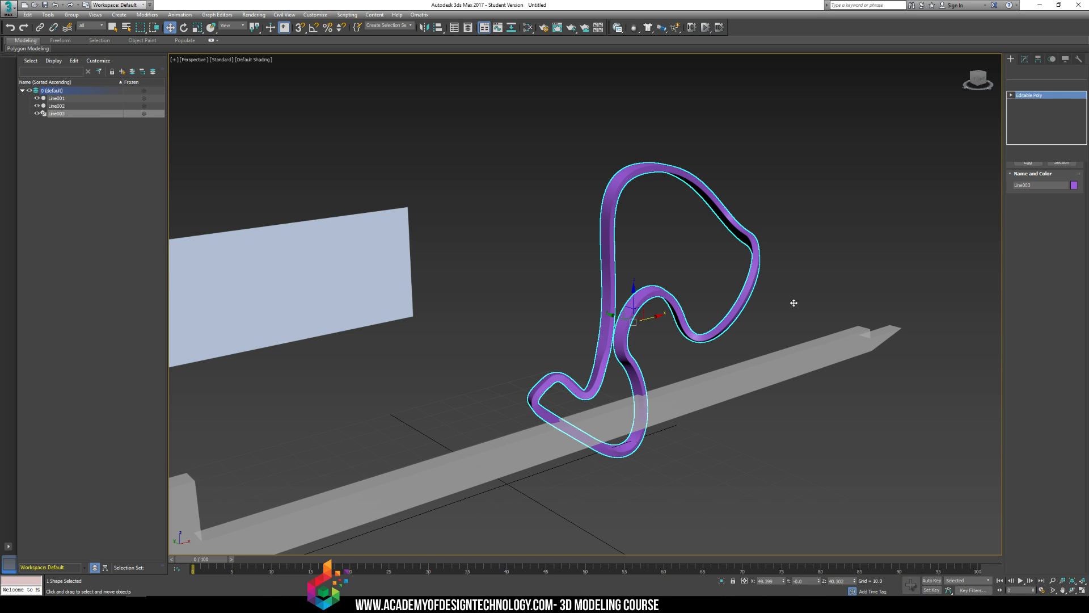
pyautogui.click(792, 302)
pyautogui.click(748, 237)
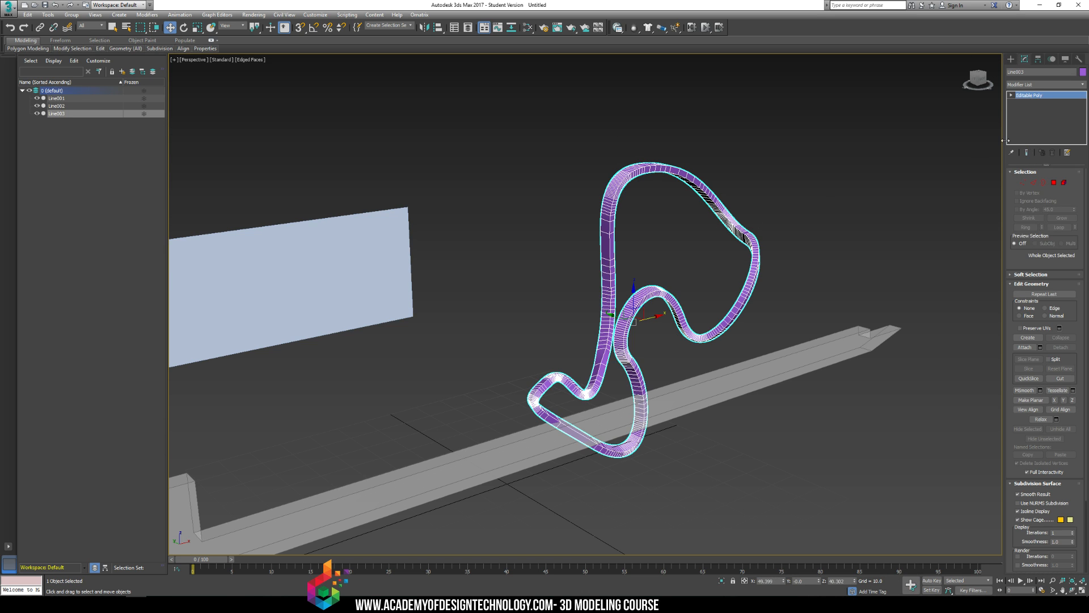
pyautogui.press('1')
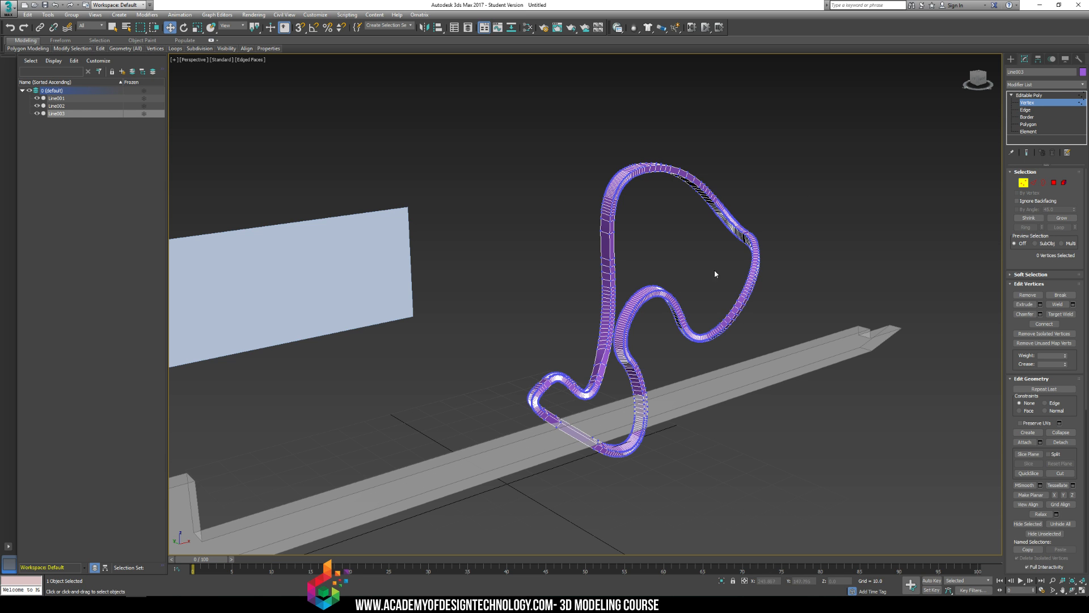
pyautogui.keyDown('alt'); pyautogui.moveTo(703, 357); pyautogui.dragTo(697, 356, button='middle'); pyautogui.keyUp('alt')
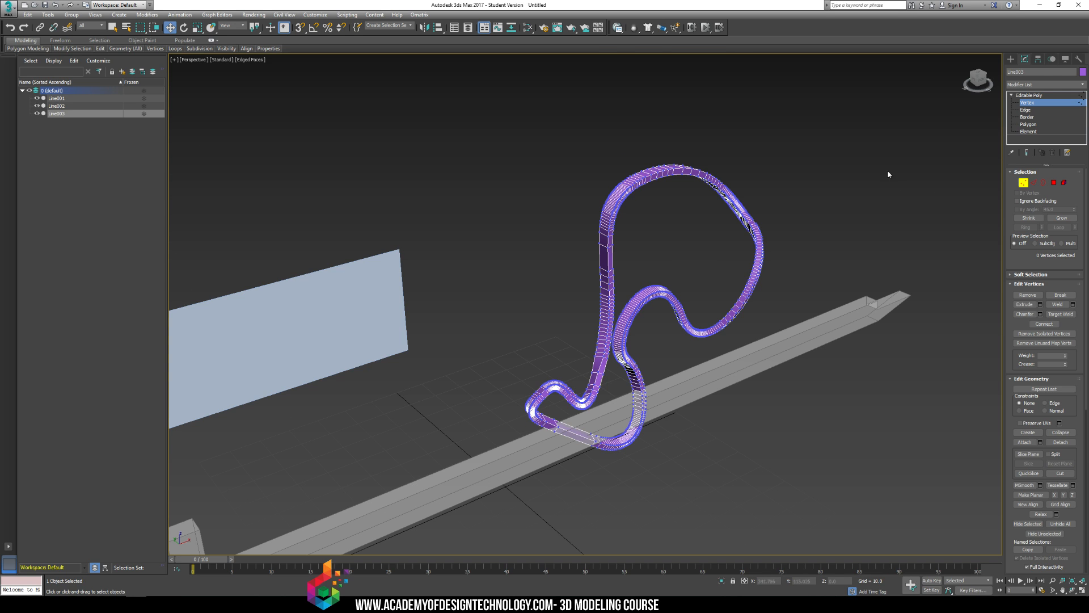
# - Undo the curved band's conversion to Editable Poly
pyautogui.hotkey('ctrl', 'z')
pyautogui.hotkey('ctrl', 'z')
pyautogui.hotkey('ctrl', 'z')
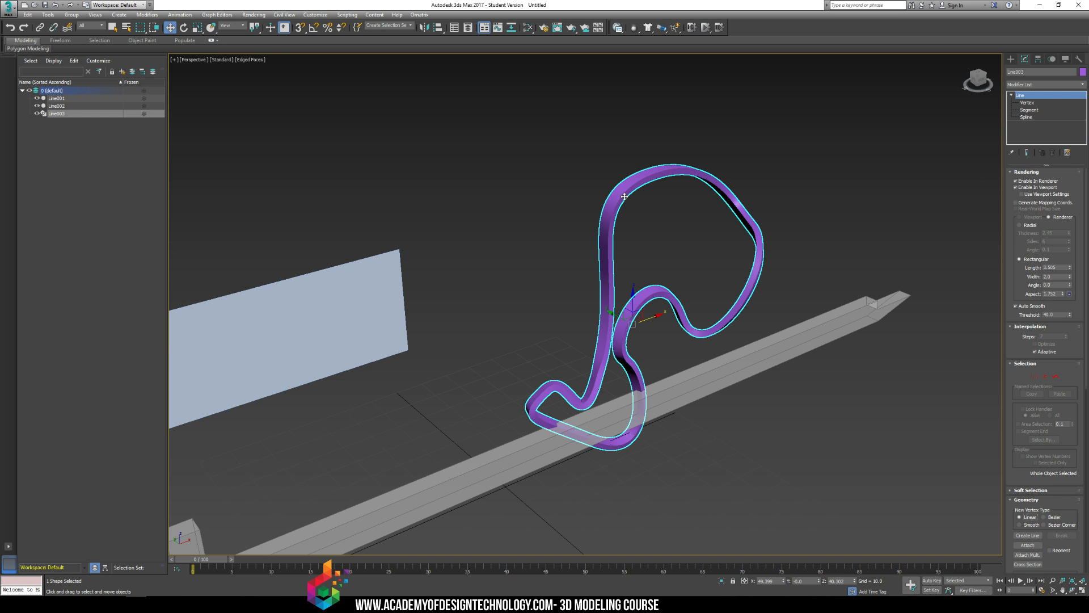
# - Switch the curved spline's cross-section to Radial, check its edged faces, and set its sides to 12
pyautogui.click(1025, 226)
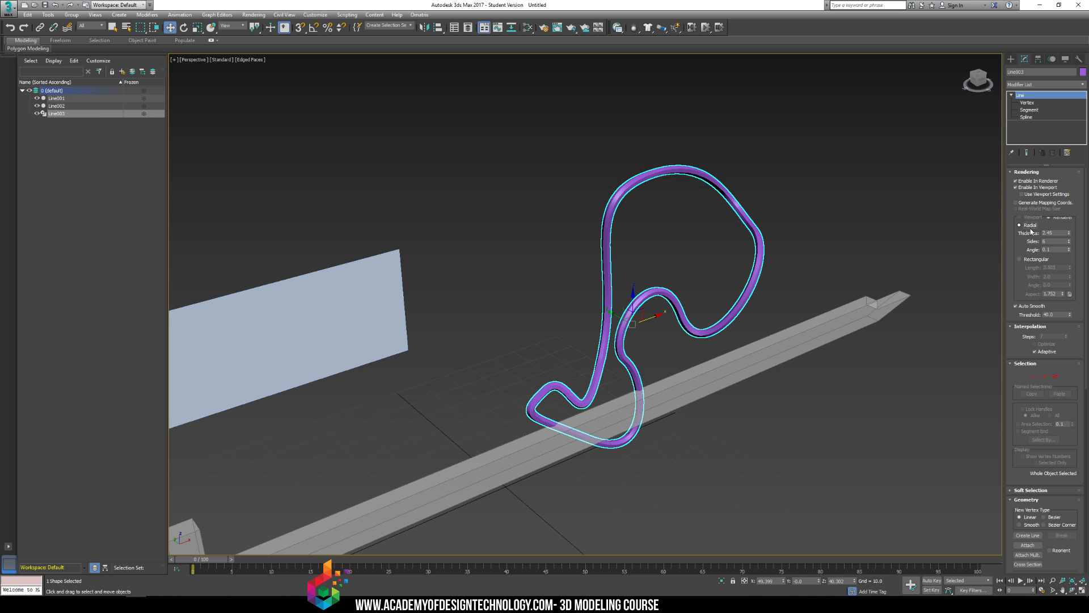
pyautogui.scroll(1, 661, 204)
pyautogui.click(659, 219)
pyautogui.scroll(3, 627, 197)
pyautogui.press('F4')
pyautogui.scroll(6, 635, 210)
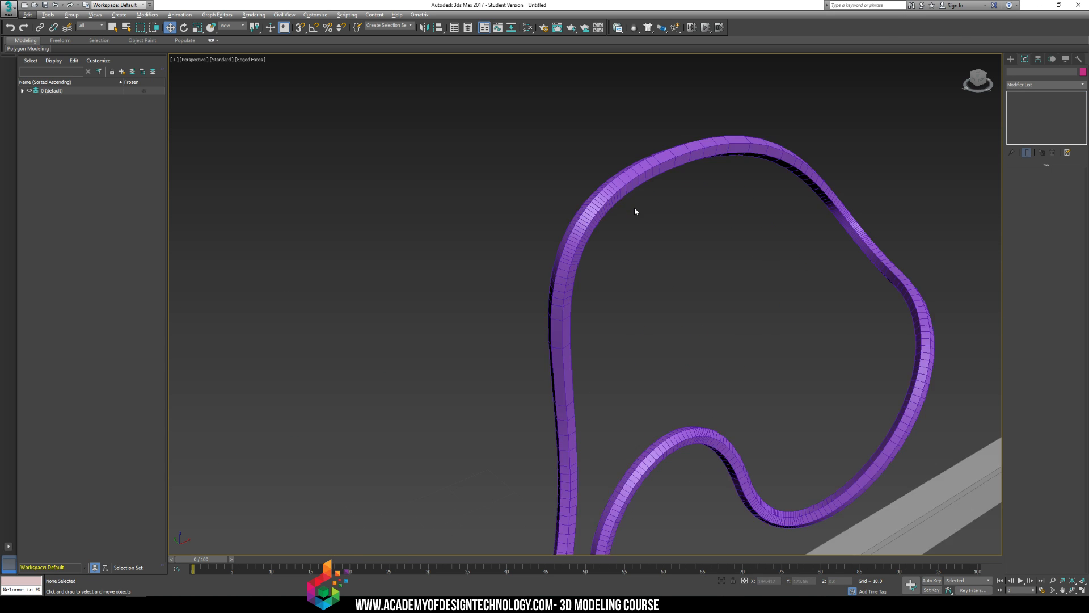
pyautogui.scroll(-7, 610, 207)
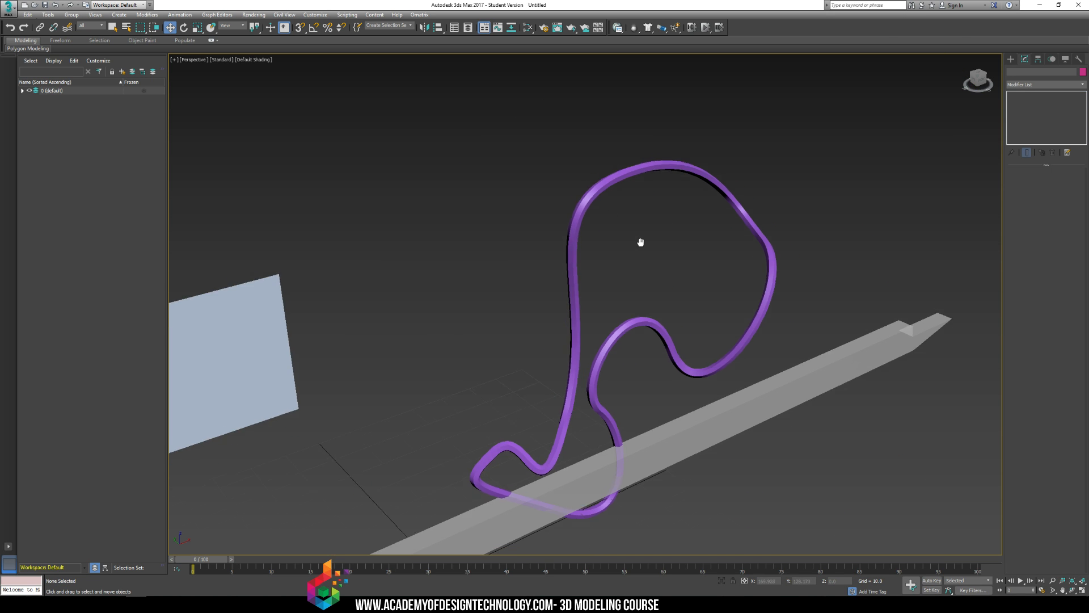
pyautogui.click(592, 177)
pyautogui.moveTo(1071, 243); pyautogui.dragTo(1070, 241)
pyautogui.click(747, 200)
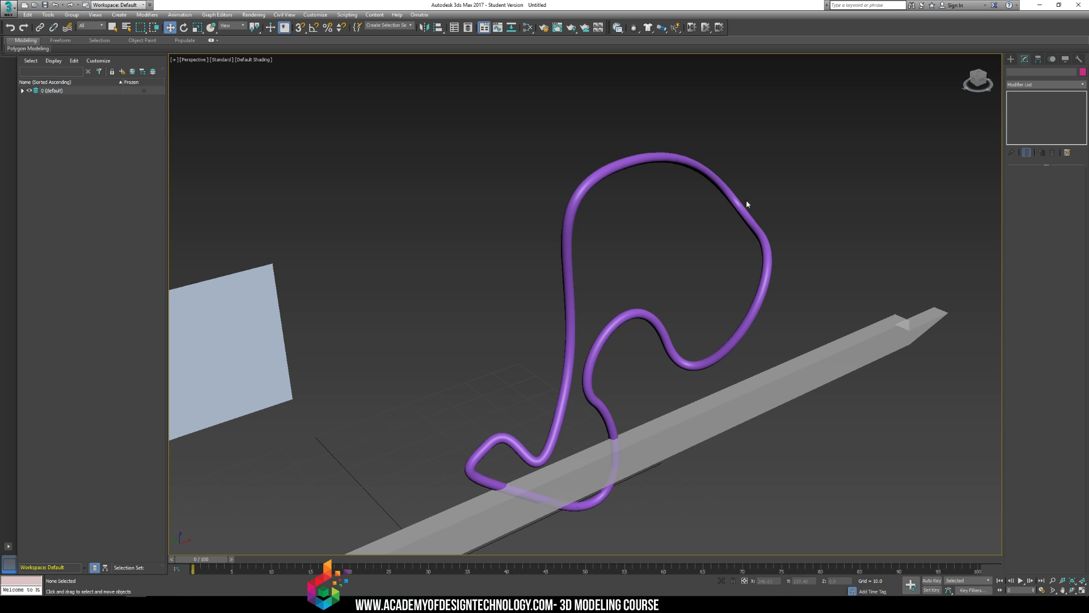
# - Delete the pistol, the sword and the curved tube, and reset the view to the empty grid
pyautogui.keyDown('alt'); pyautogui.moveTo(747, 200); pyautogui.dragTo(753, 178, button='middle'); pyautogui.keyUp('alt')
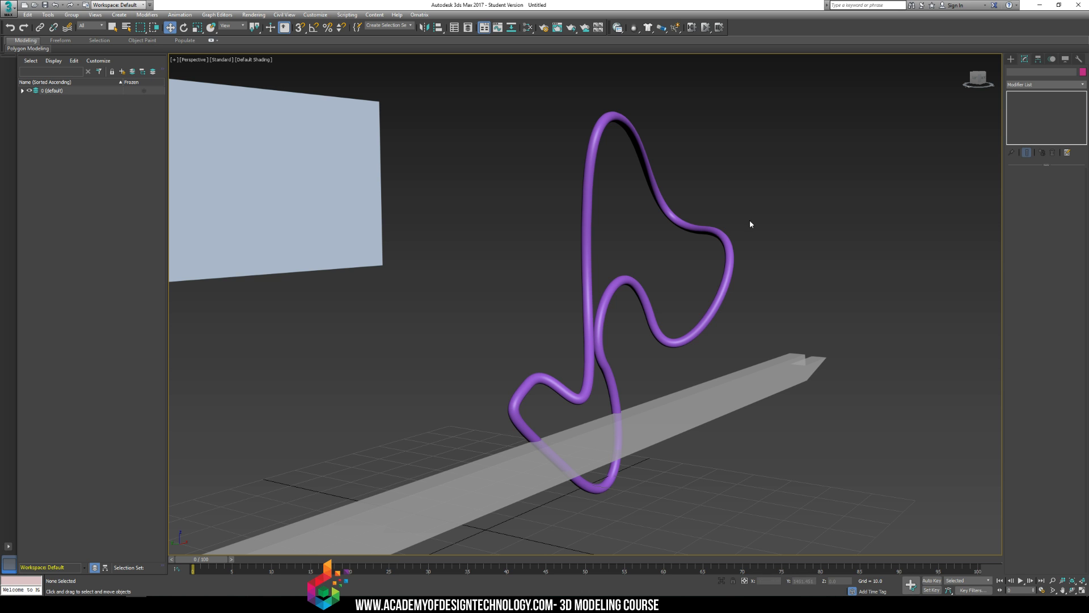
pyautogui.moveTo(727, 249); pyautogui.dragTo(719, 253, button='middle')
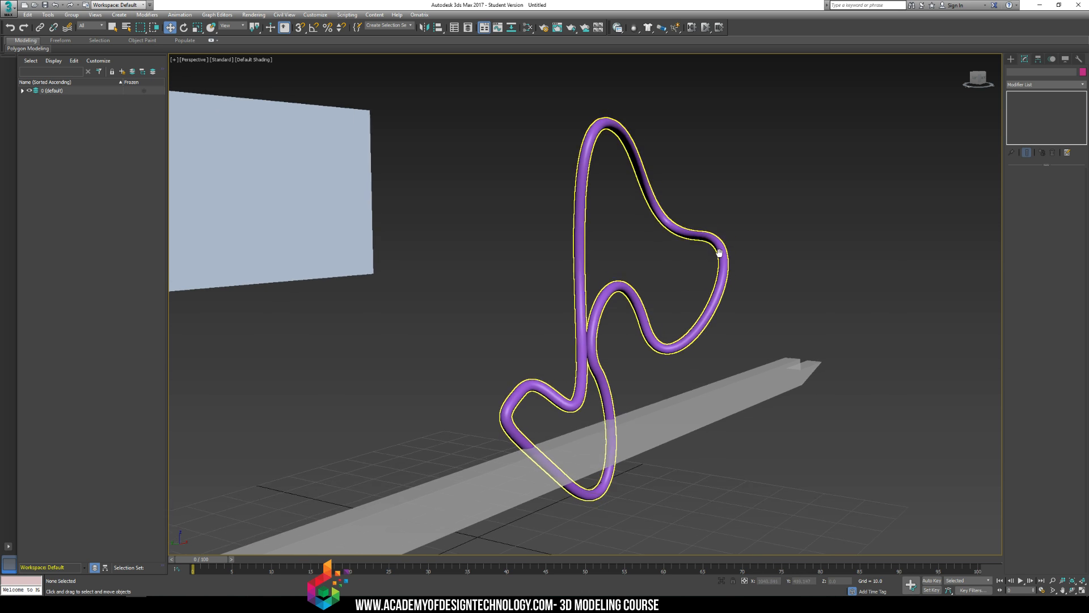
pyautogui.scroll(-5, 719, 259)
pyautogui.keyDown('alt'); pyautogui.moveTo(702, 298); pyautogui.dragTo(686, 306, button='middle'); pyautogui.keyUp('alt')
pyautogui.hotkey('ctrl', 'a')
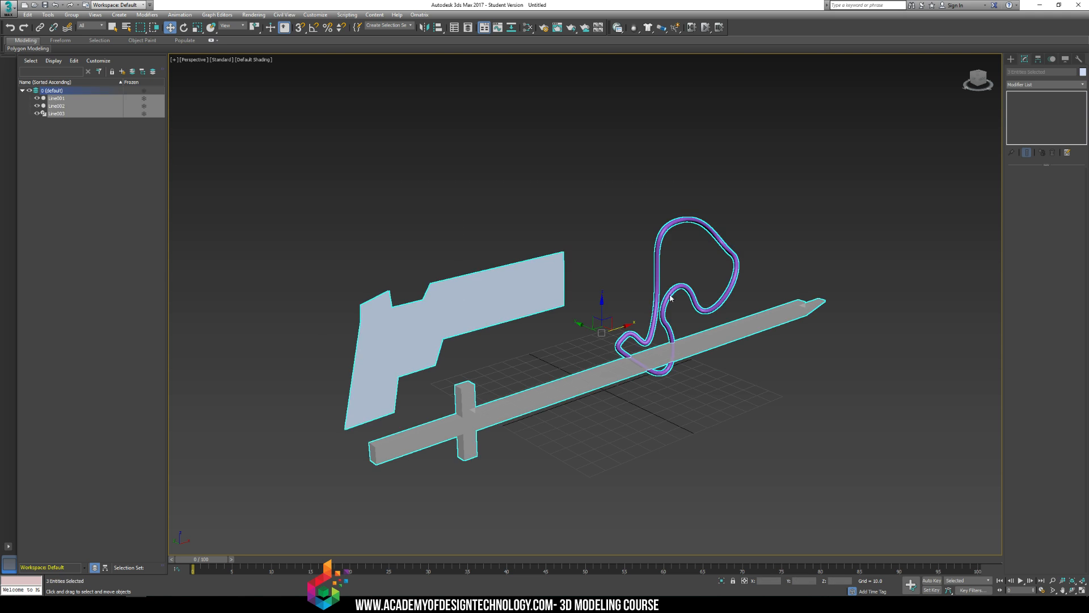
pyautogui.press('Delete')
pyautogui.press('z')
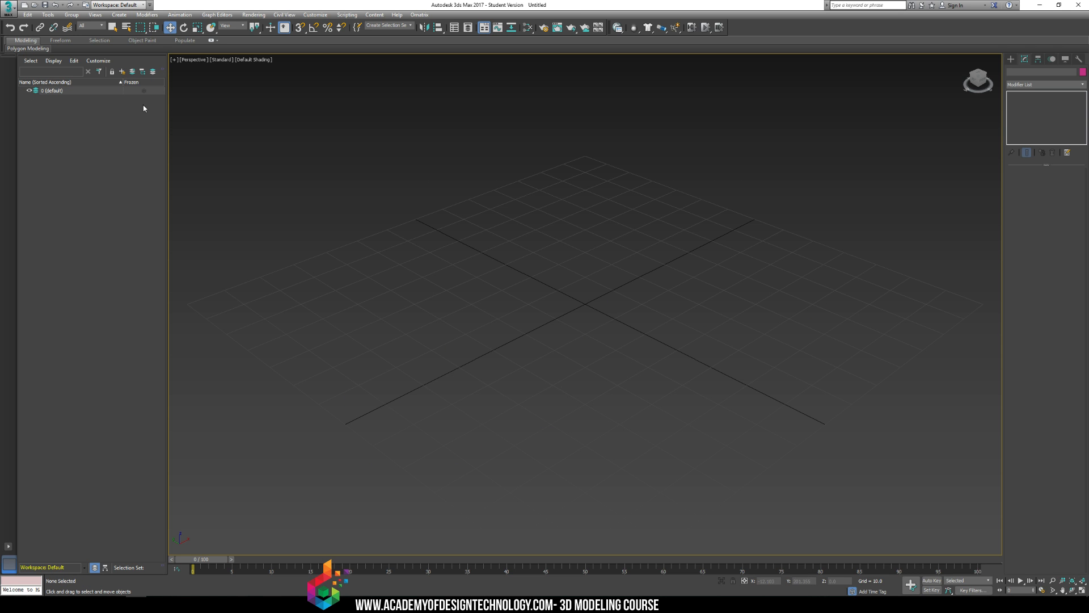
# - Restore the four-viewport layout, setting the Orthographic viewport to Front and the Left viewport to Top
pyautogui.click(173, 59)
pyautogui.click(181, 67)
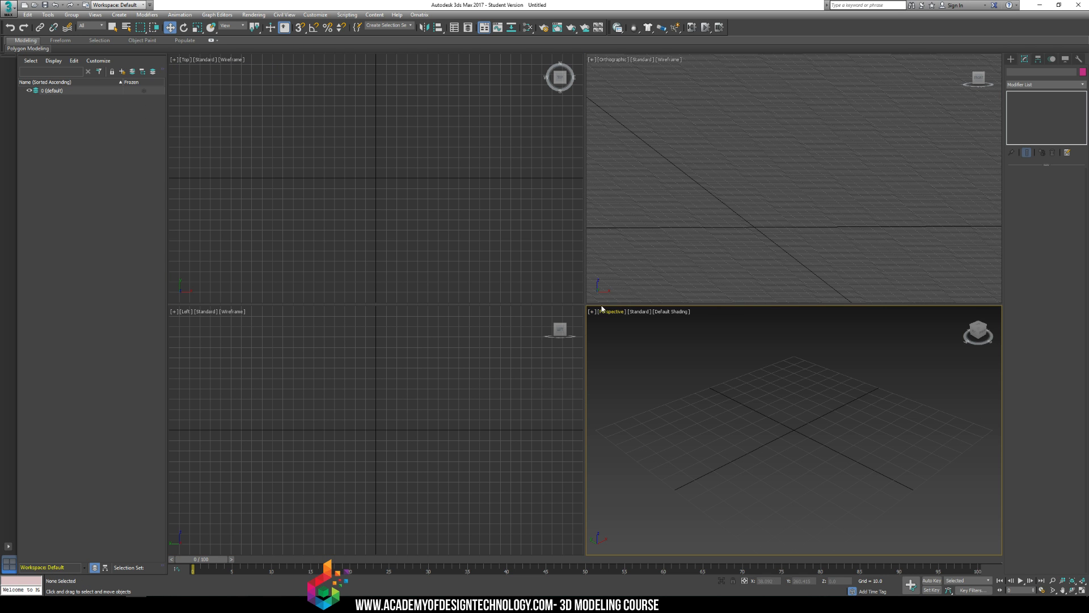
pyautogui.click(623, 115)
pyautogui.press('f')
pyautogui.click(324, 139)
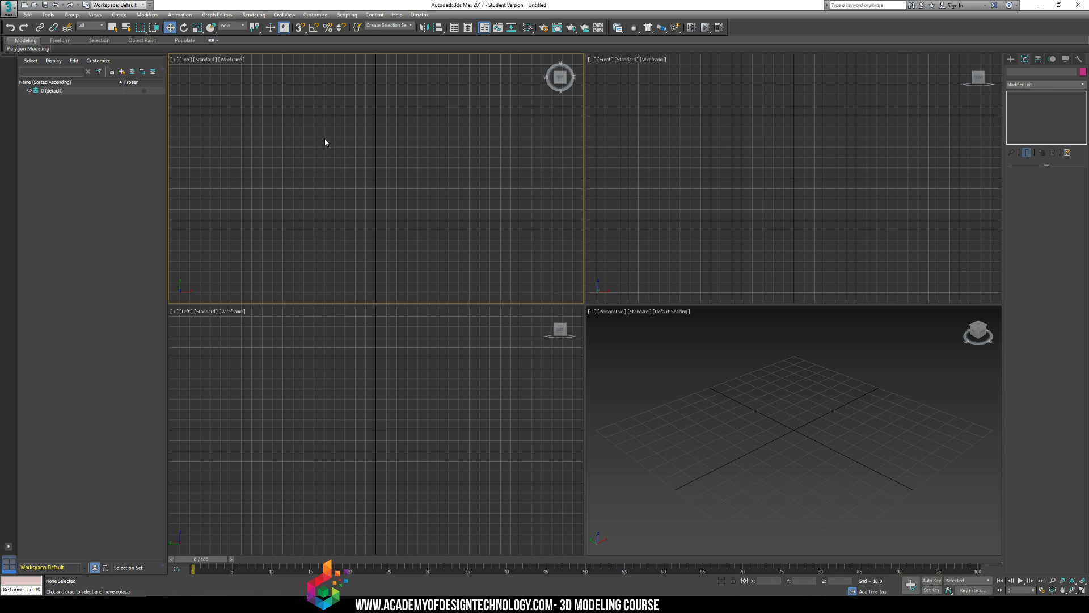
pyautogui.click(408, 385)
pyautogui.press('t')
pyautogui.click(653, 392)
pyautogui.click(179, 68)
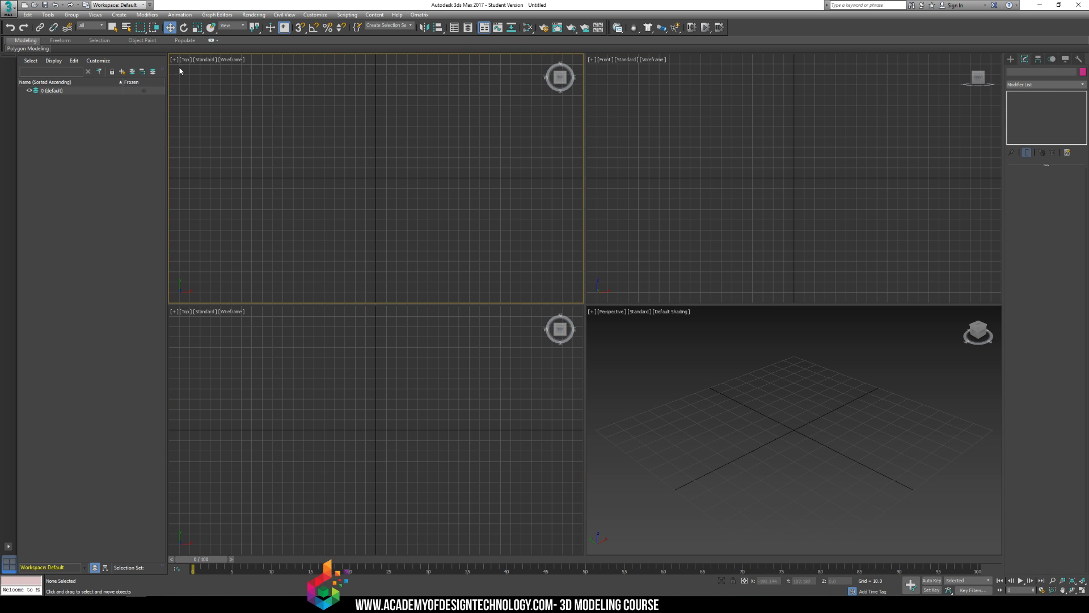
# - Start a Line in the Front view, tracing a gun's grip back, its angular rear and its notched upper edge
pyautogui.click(827, 213)
pyautogui.click(1011, 59)
pyautogui.click(1022, 72)
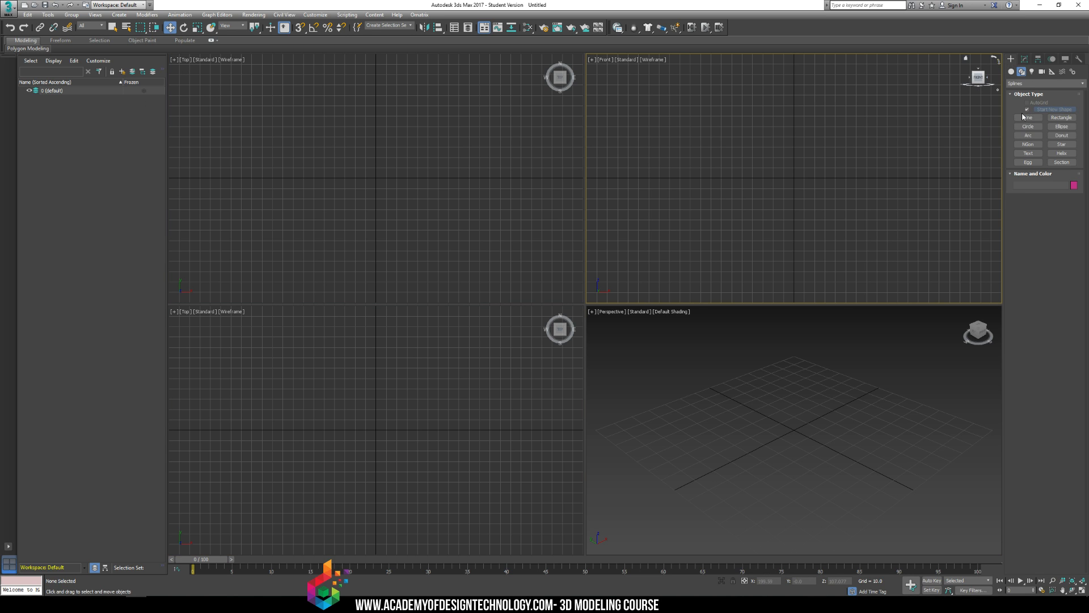
pyautogui.click(1028, 117)
pyautogui.moveTo(761, 155); pyautogui.dragTo(795, 147, button='middle')
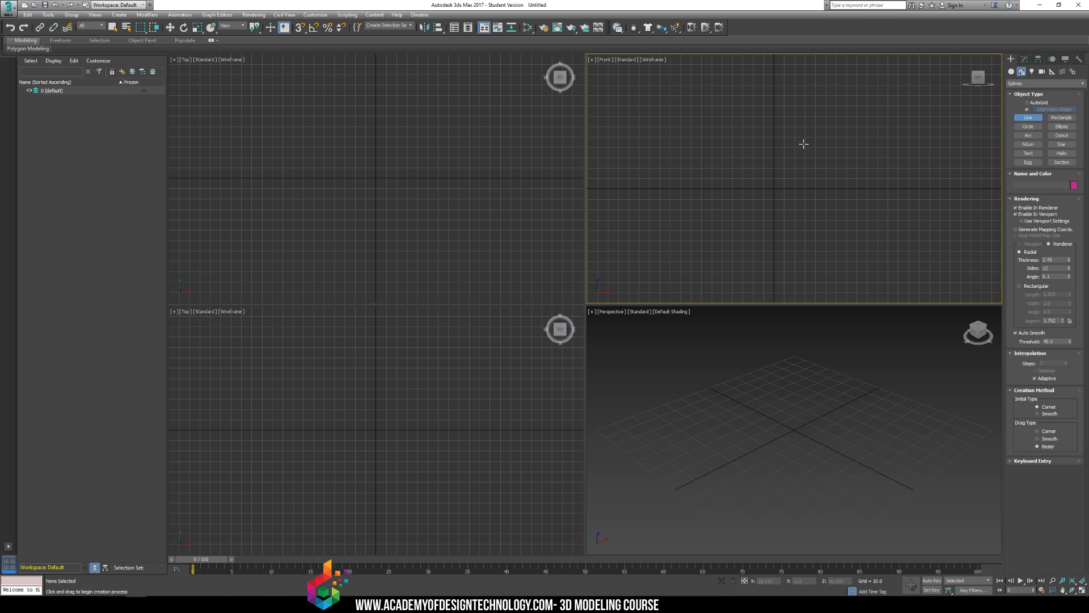
pyautogui.click(673, 230)
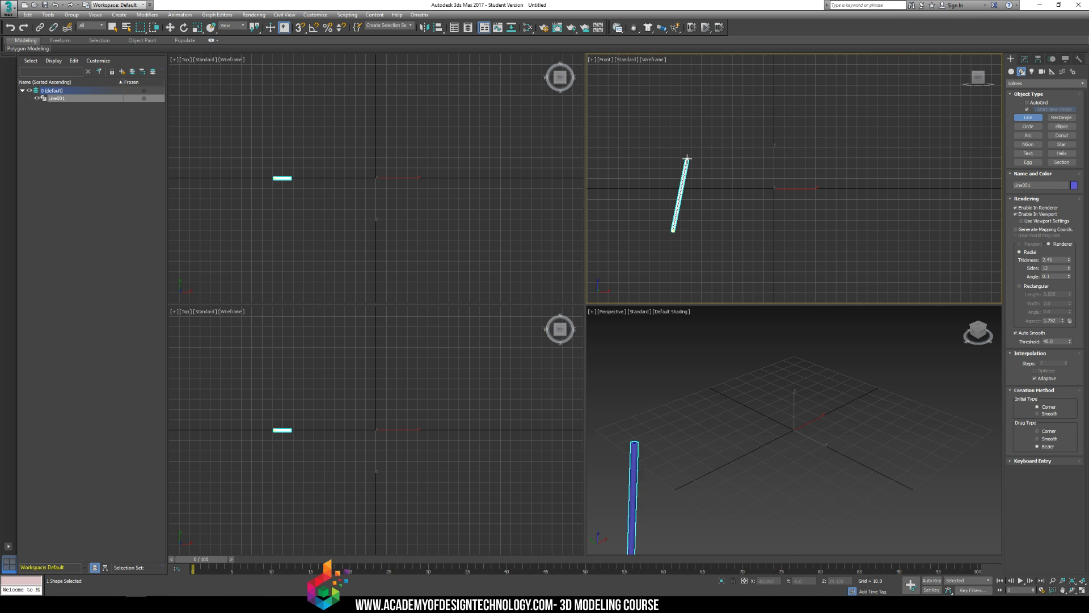
pyautogui.click(688, 159)
pyautogui.click(675, 142)
pyautogui.click(690, 127)
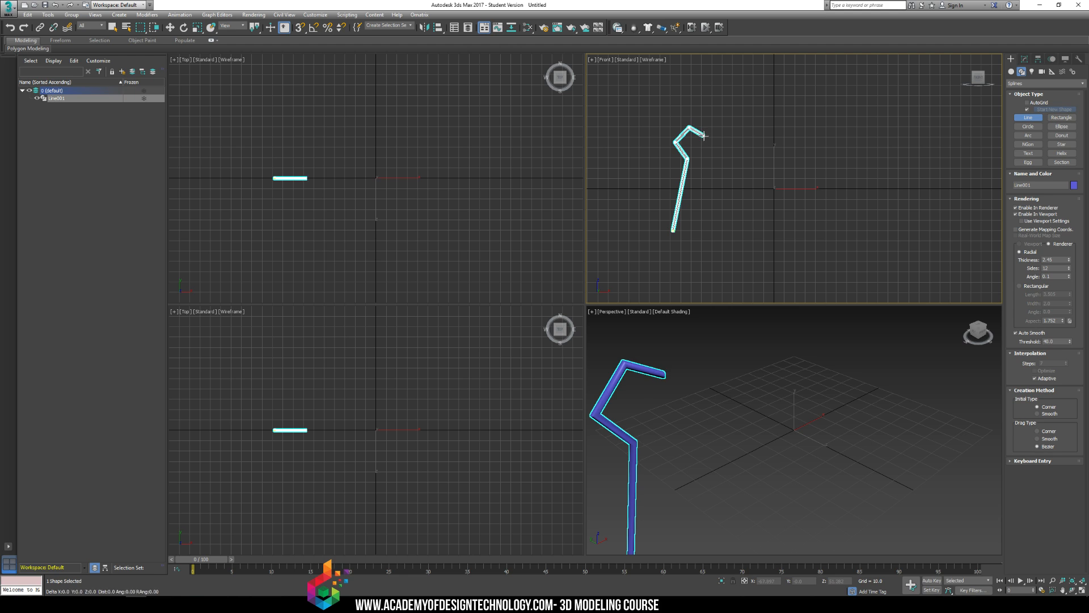
pyautogui.click(704, 137)
pyautogui.click(763, 136)
pyautogui.click(769, 142)
pyautogui.click(794, 143)
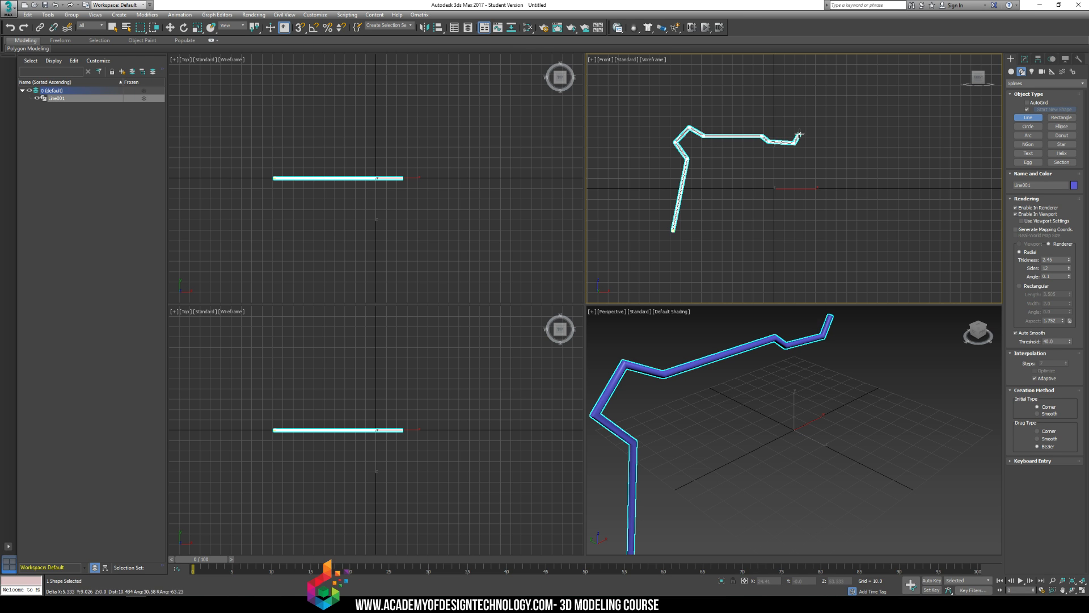
pyautogui.click(800, 134)
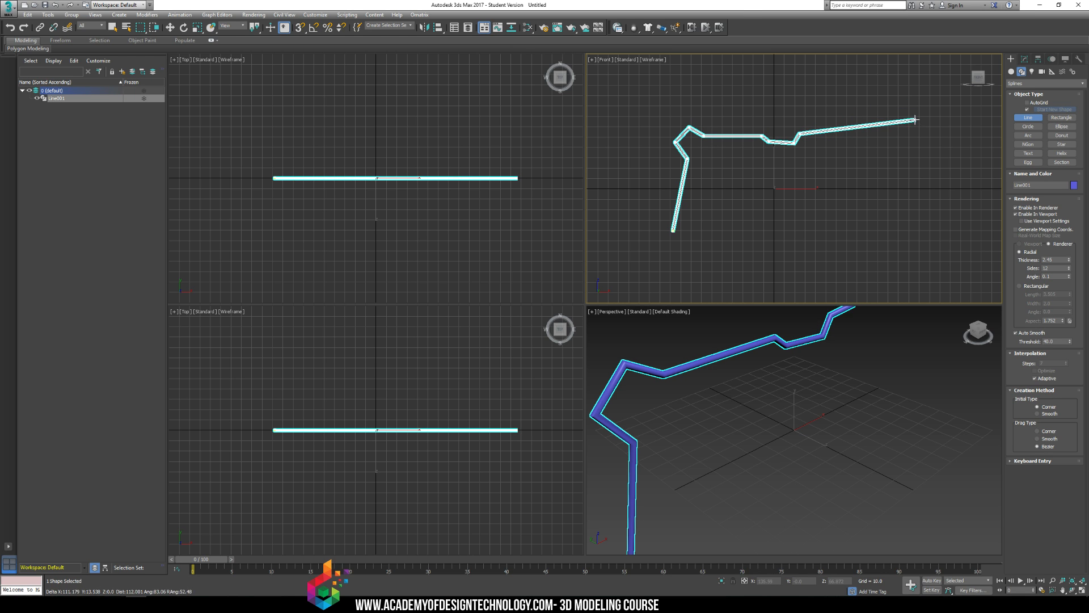
# - Continue the gun outline around the flared muzzle, the stepped underside and the grip, and close the spline at its start point
pyautogui.click(916, 120)
pyautogui.click(917, 201)
pyautogui.click(803, 175)
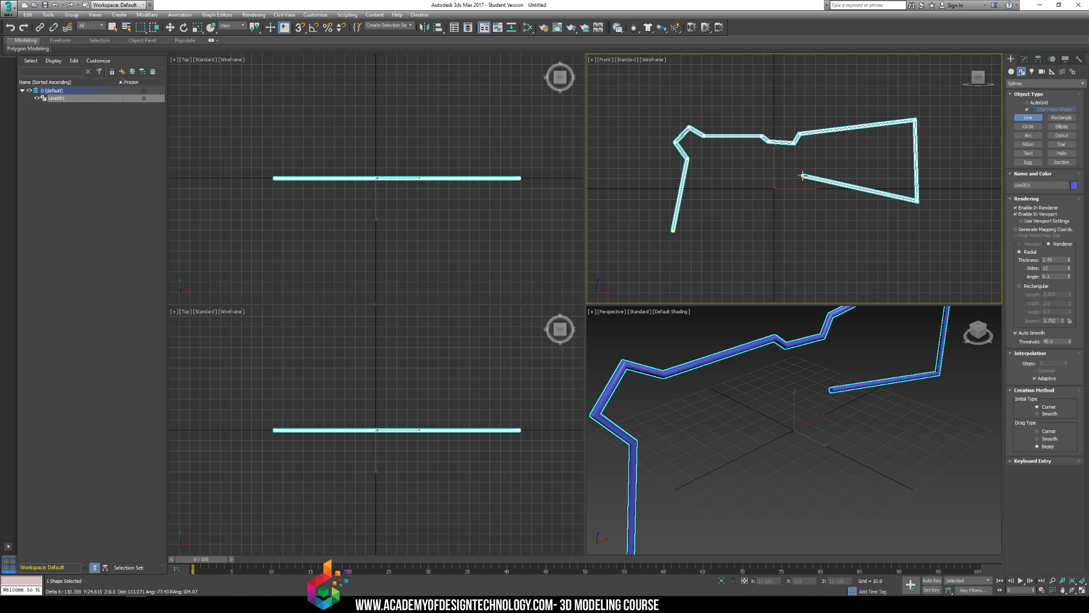
pyautogui.click(775, 173)
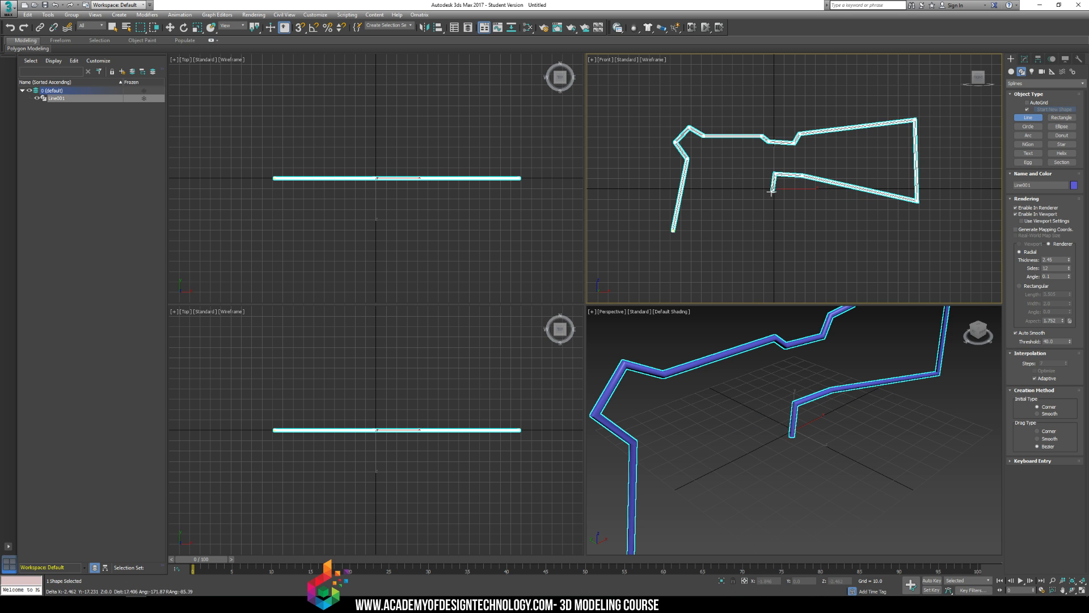
pyautogui.click(770, 194)
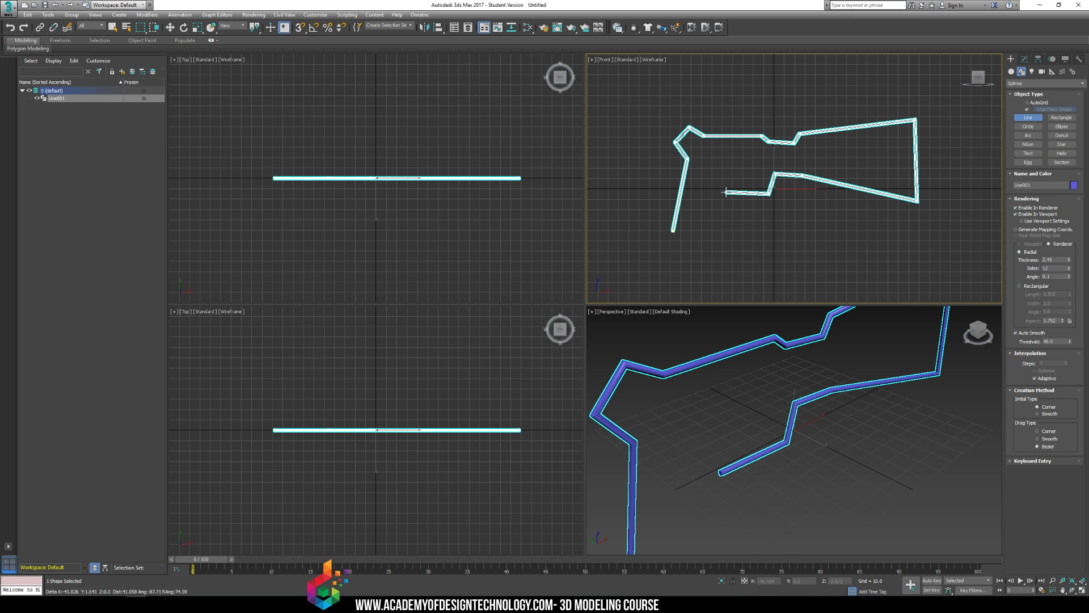
pyautogui.click(726, 193)
pyautogui.click(714, 241)
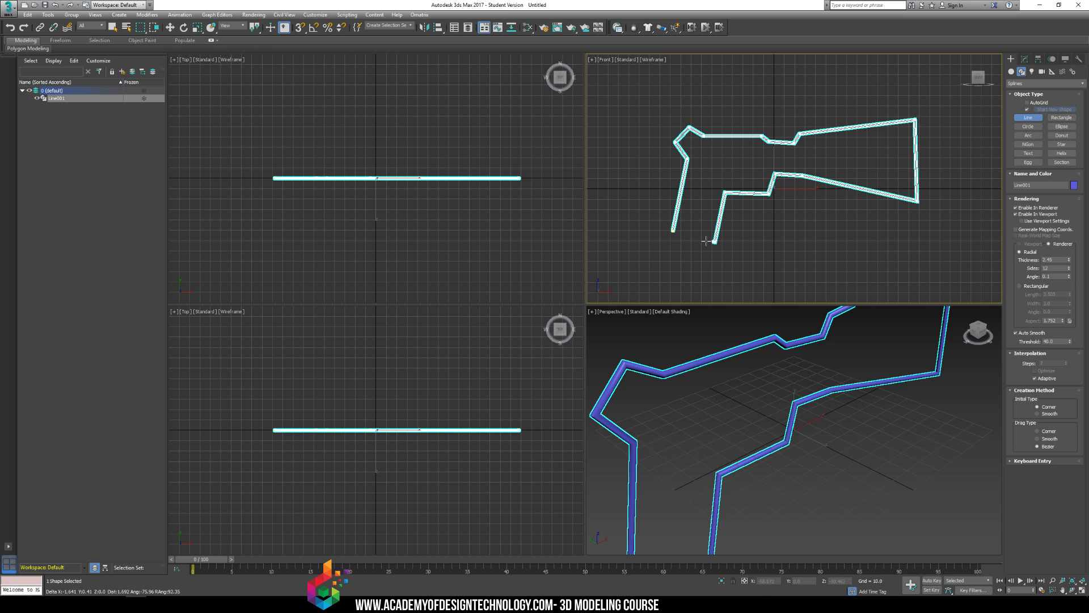
pyautogui.click(672, 231)
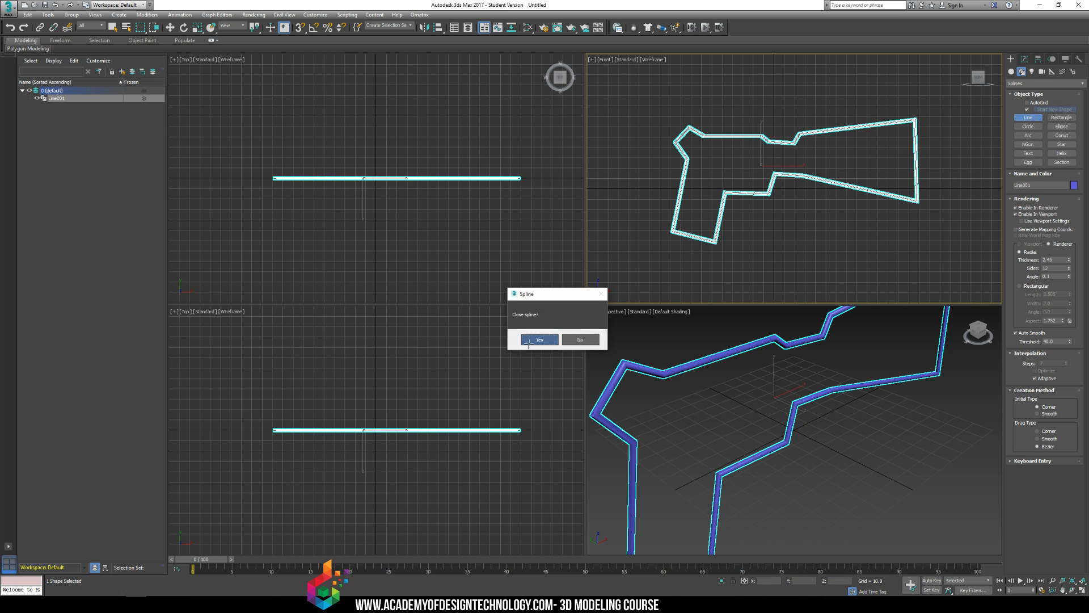
pyautogui.click(540, 340)
# - Turn off the gun outline's renderer and viewport thickness from the Line creation settings
pyautogui.scroll(-5, 773, 406)
pyautogui.moveTo(772, 407)
pyautogui.keyDown('alt'); pyautogui.mouseDown(button='middle')
pyautogui.moveTo(796, 410)
pyautogui.moveTo(762, 406)
pyautogui.mouseUp(button='middle'); pyautogui.keyUp('alt')
pyautogui.click(1038, 215)
pyautogui.keyDown('alt'); pyautogui.moveTo(630, 340); pyautogui.dragTo(607, 325, button='middle'); pyautogui.keyUp('alt')
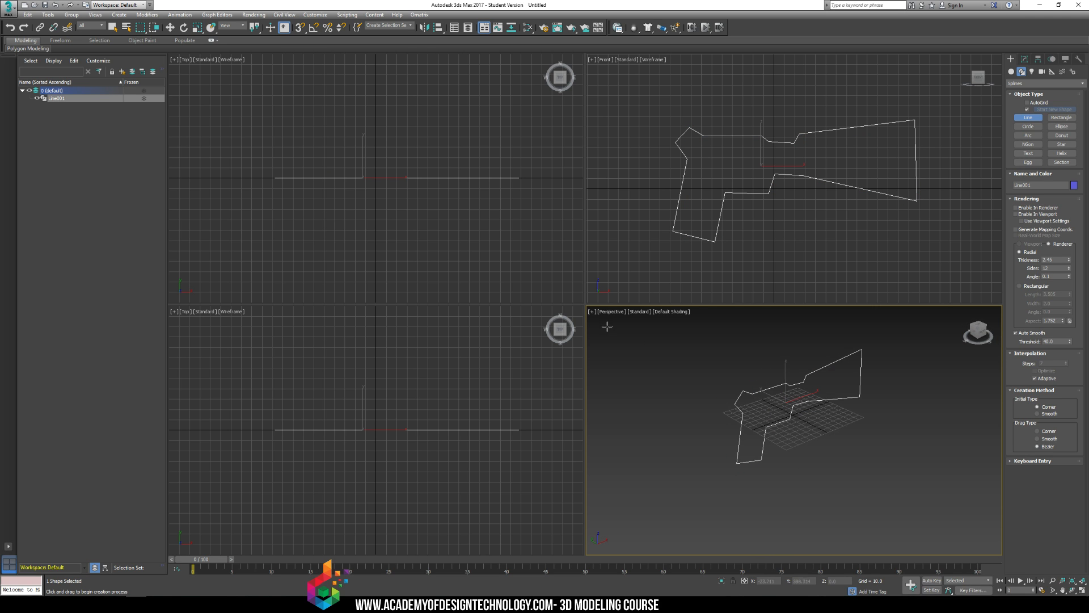
pyautogui.click(593, 315)
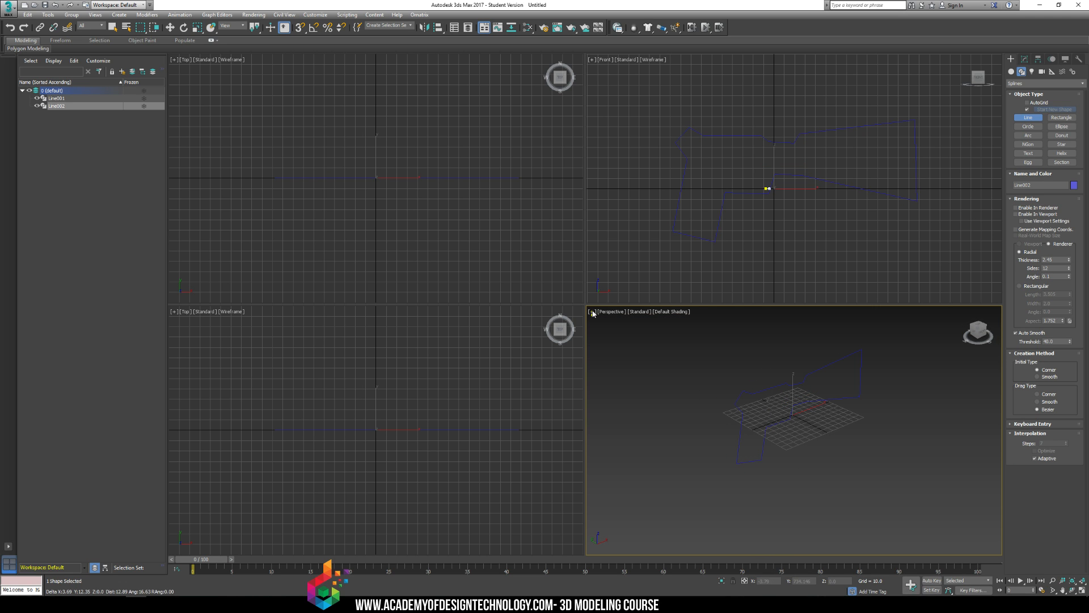
pyautogui.rightClick(613, 358)
pyautogui.hotkey('ctrl', 'z')
# - Maximize the Perspective viewport around the gun outline
pyautogui.click(591, 314)
pyautogui.click(627, 320)
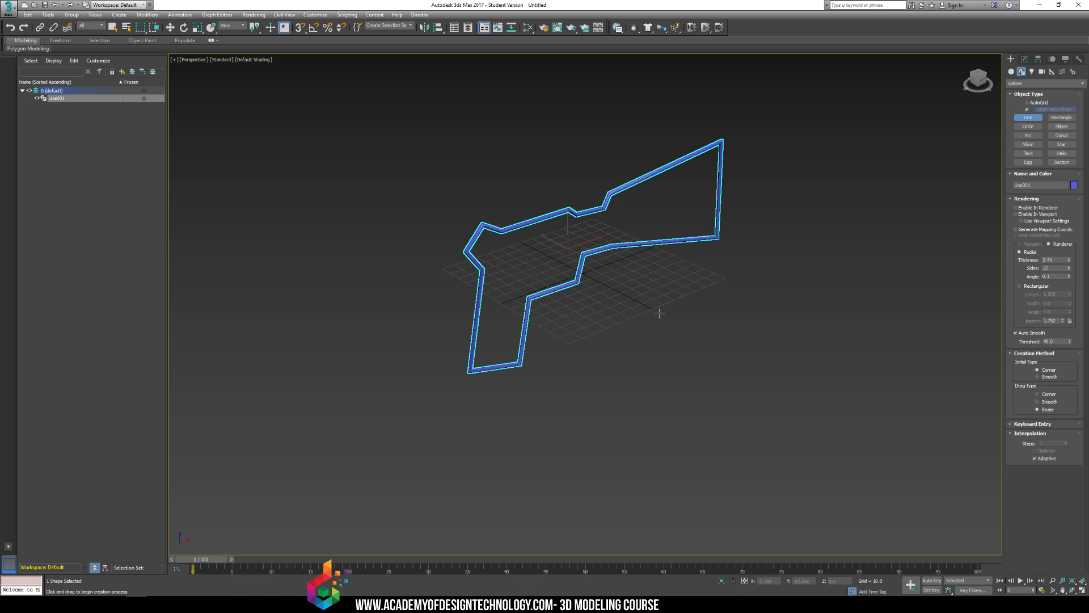
pyautogui.moveTo(661, 312)
pyautogui.keyDown('alt'); pyautogui.mouseDown(button='middle')
pyautogui.moveTo(662, 333)
pyautogui.moveTo(659, 322)
pyautogui.moveTo(668, 326)
pyautogui.mouseUp(button='middle'); pyautogui.keyUp('alt')
pyautogui.scroll(3, 659, 316)
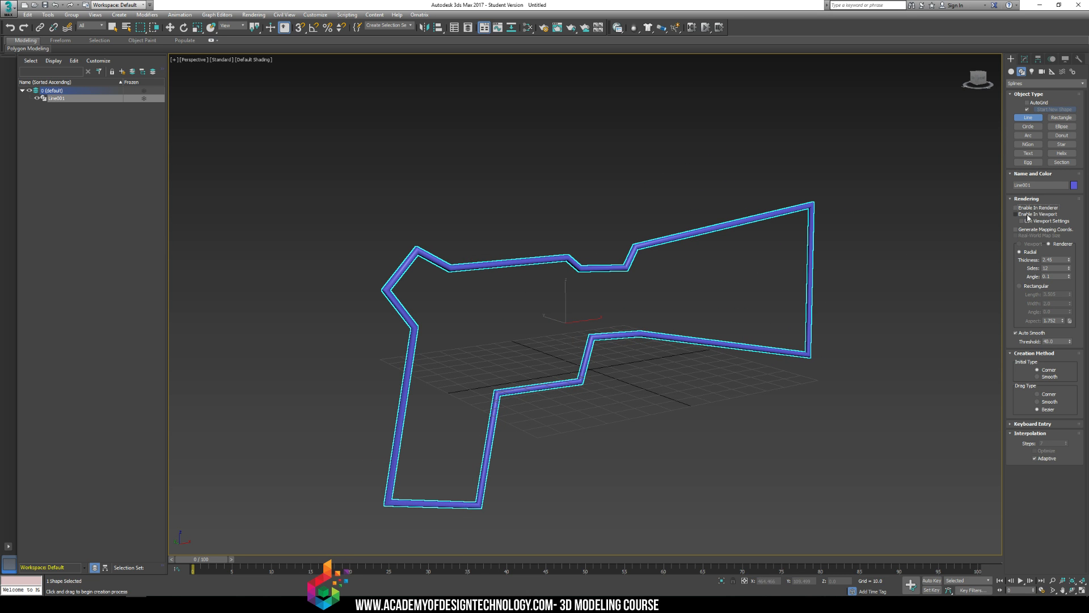
# - Finish line creation and turn off the gun outline's thickness in the renderer and the viewport
pyautogui.rightClick(864, 236)
pyautogui.click(672, 220)
pyautogui.click(634, 245)
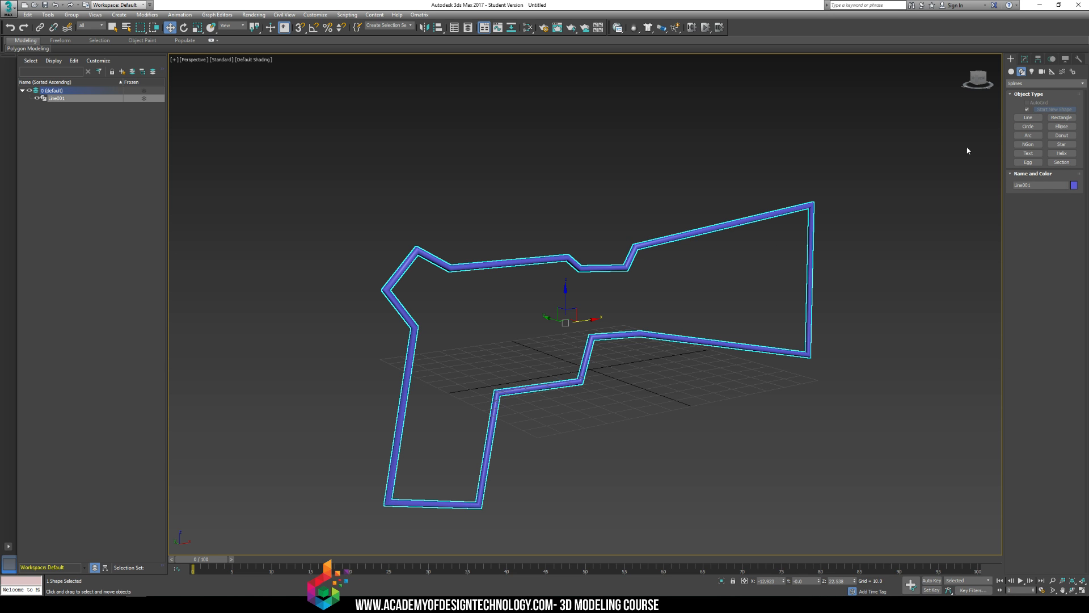
pyautogui.click(1024, 59)
pyautogui.click(1017, 188)
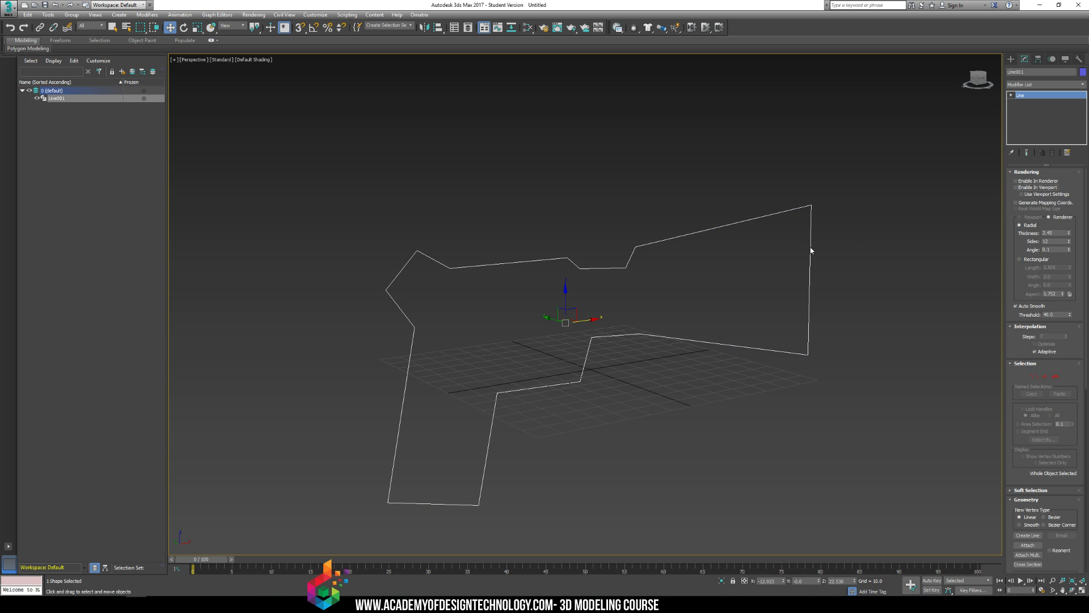
# - Change the gun outline's object color to light pink and deselect it
pyautogui.click(675, 220)
pyautogui.keyDown('alt'); pyautogui.moveTo(669, 219); pyautogui.dragTo(640, 221, button='middle'); pyautogui.keyUp('alt')
pyautogui.moveTo(575, 233); pyautogui.dragTo(608, 265)
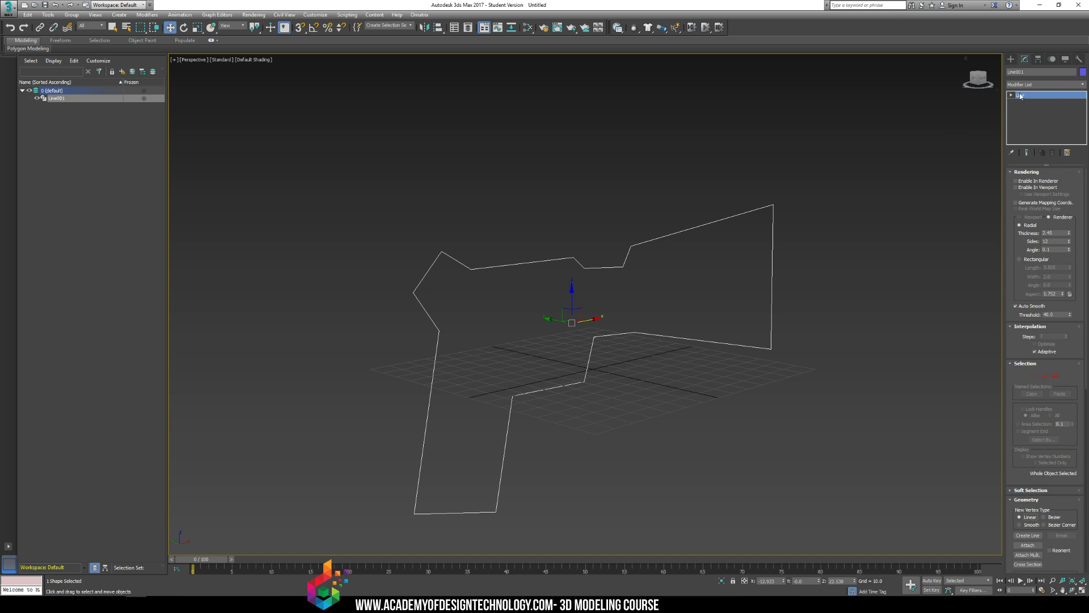
pyautogui.click(606, 267)
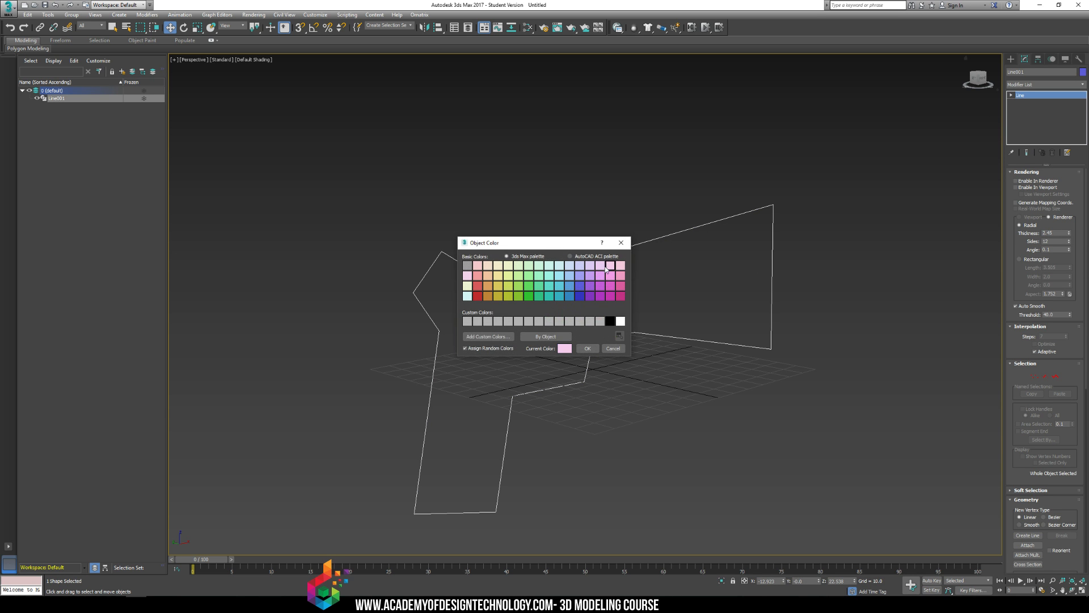
pyautogui.click(587, 348)
pyautogui.click(642, 401)
pyautogui.keyDown('alt'); pyautogui.moveTo(678, 302); pyautogui.dragTo(637, 265, button='middle'); pyautogui.keyUp('alt')
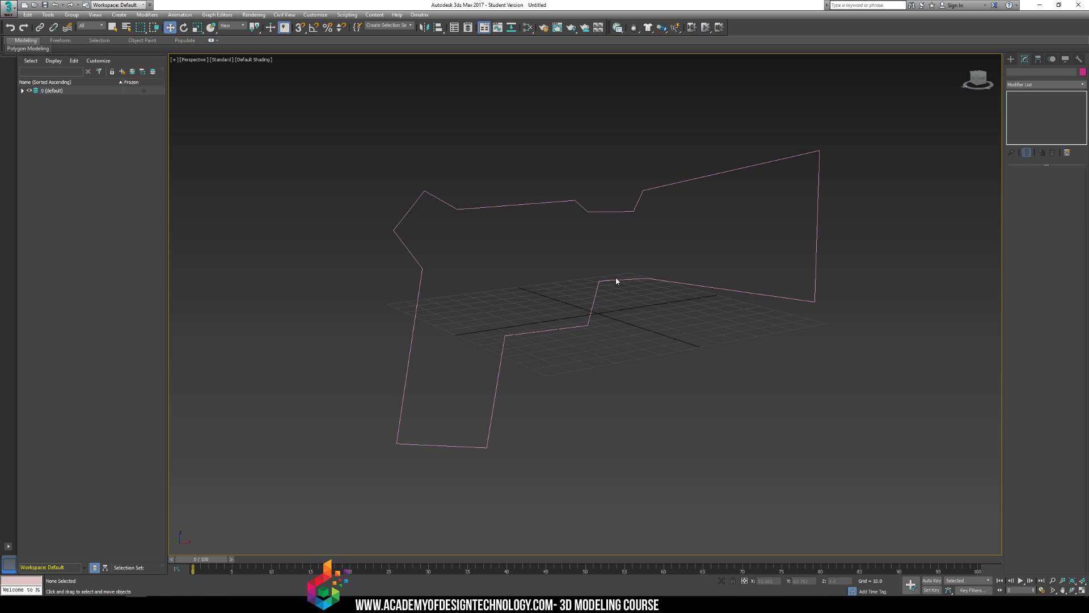
# - Select the gun outline in the Front view and start the Line tool with Start New Shape turned off
pyautogui.click(616, 279)
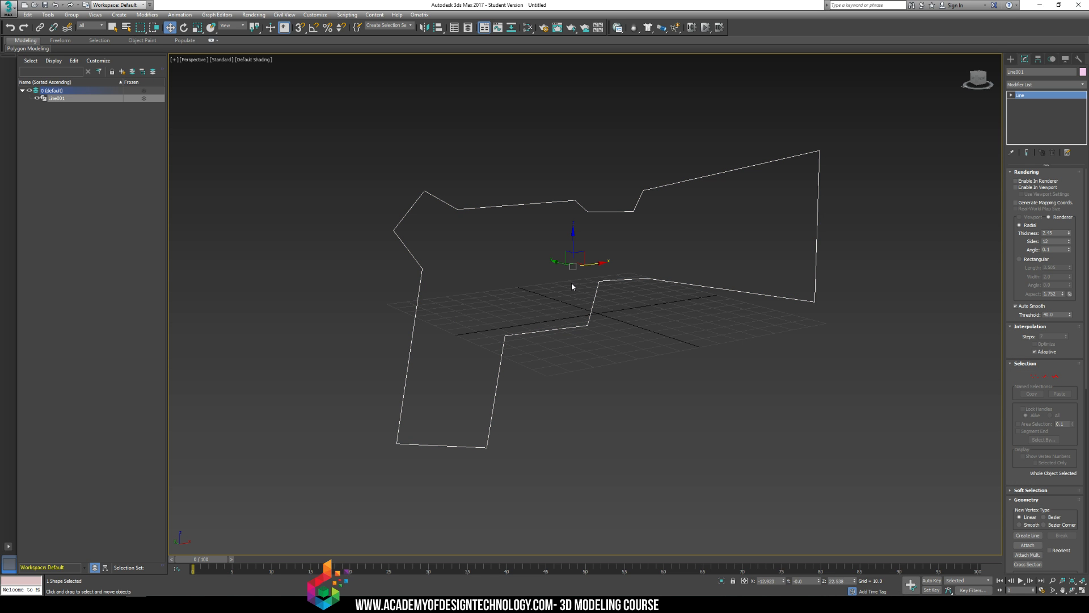
pyautogui.press('f')
pyautogui.scroll(4, 571, 283)
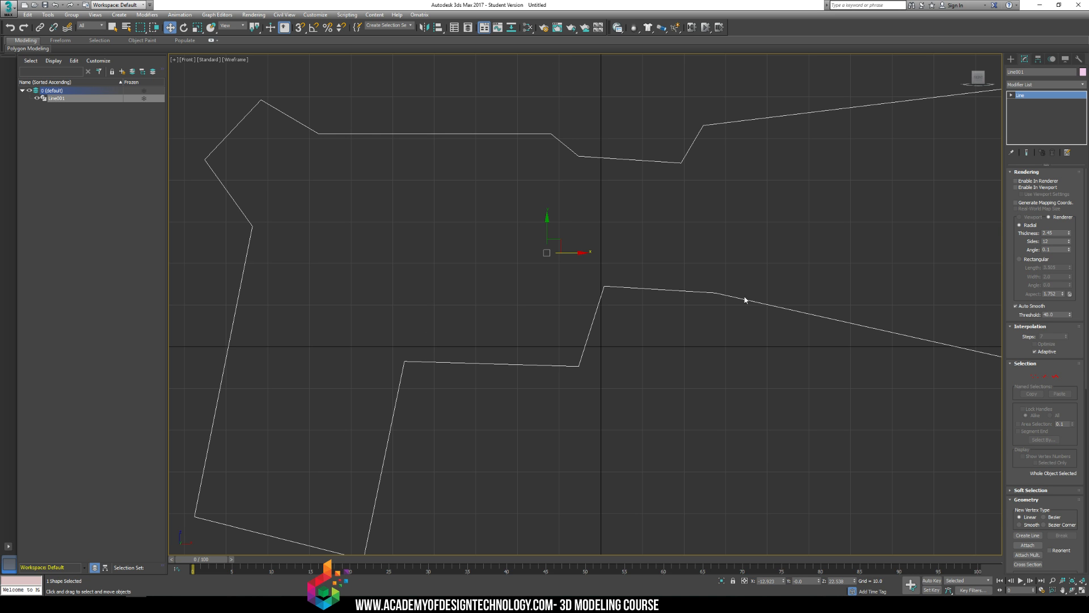
pyautogui.press('z')
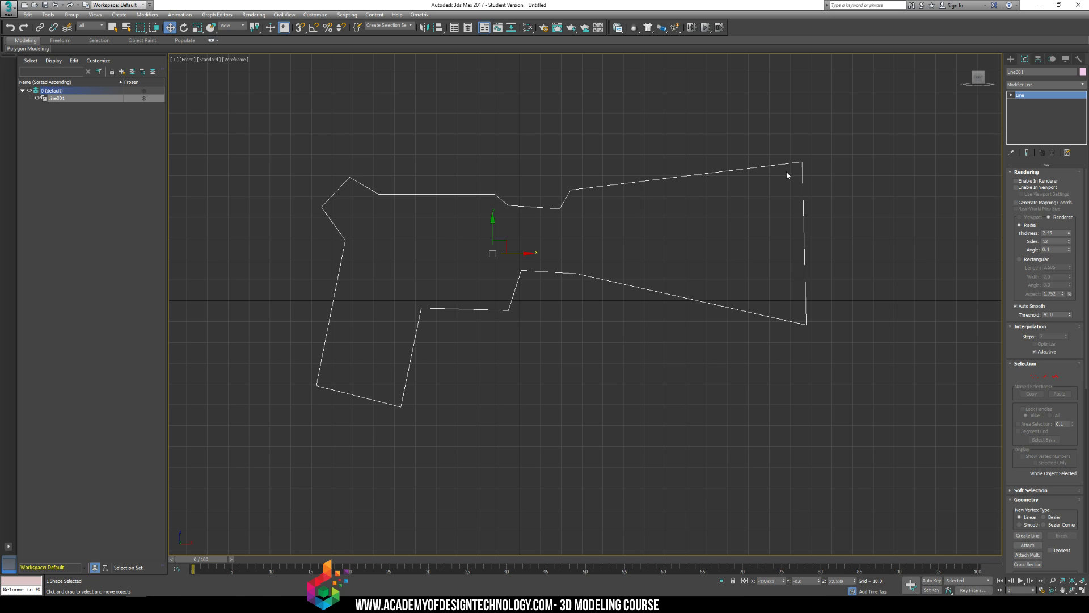
pyautogui.moveTo(704, 219); pyautogui.dragTo(734, 255, button='middle')
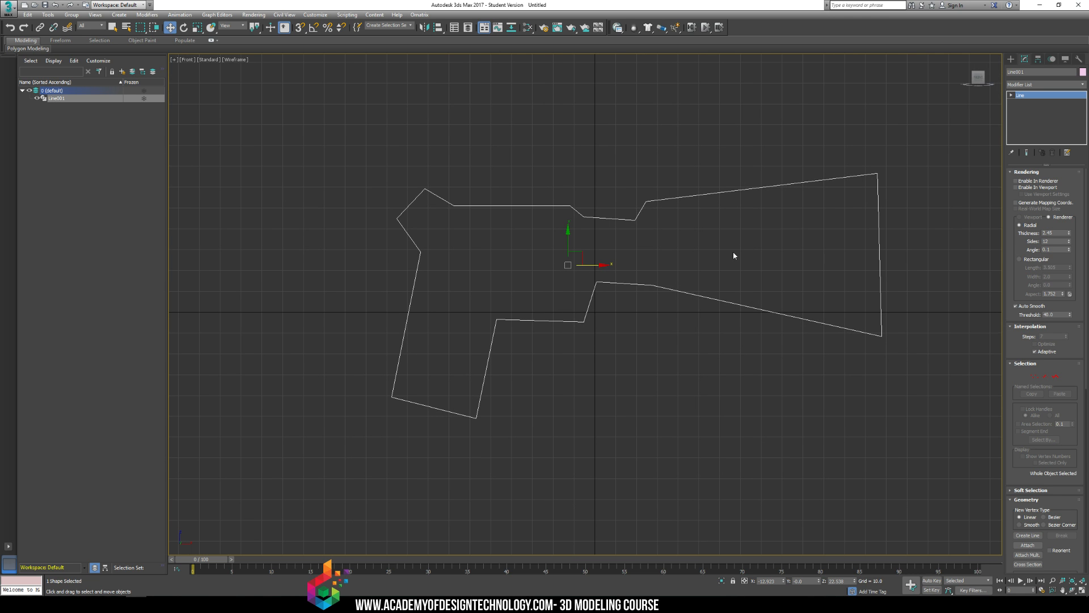
pyautogui.click(1011, 59)
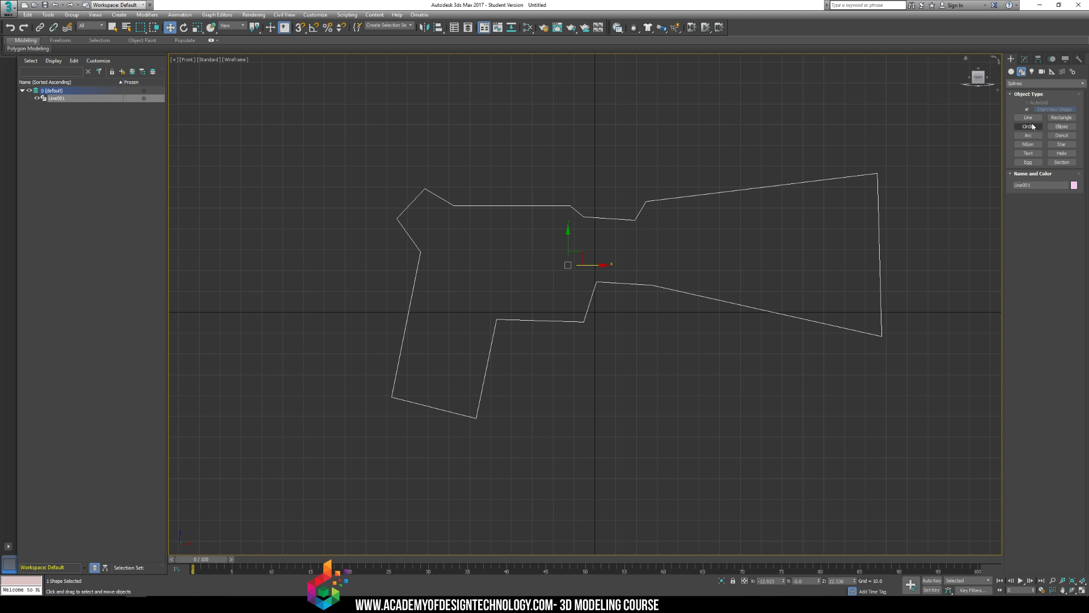
pyautogui.click(1062, 117)
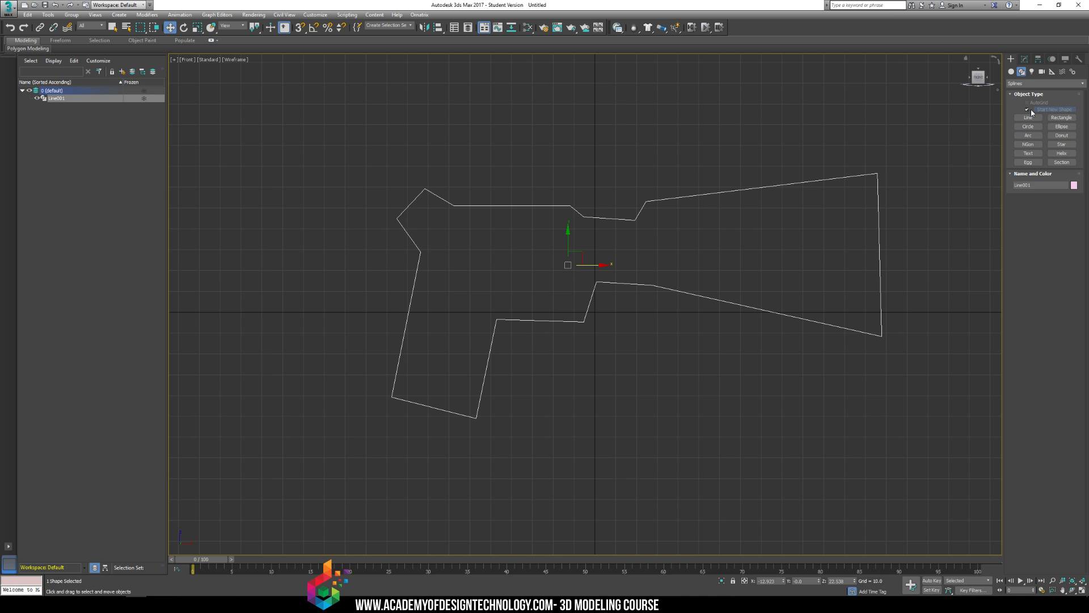
pyautogui.click(1029, 110)
pyautogui.click(1028, 118)
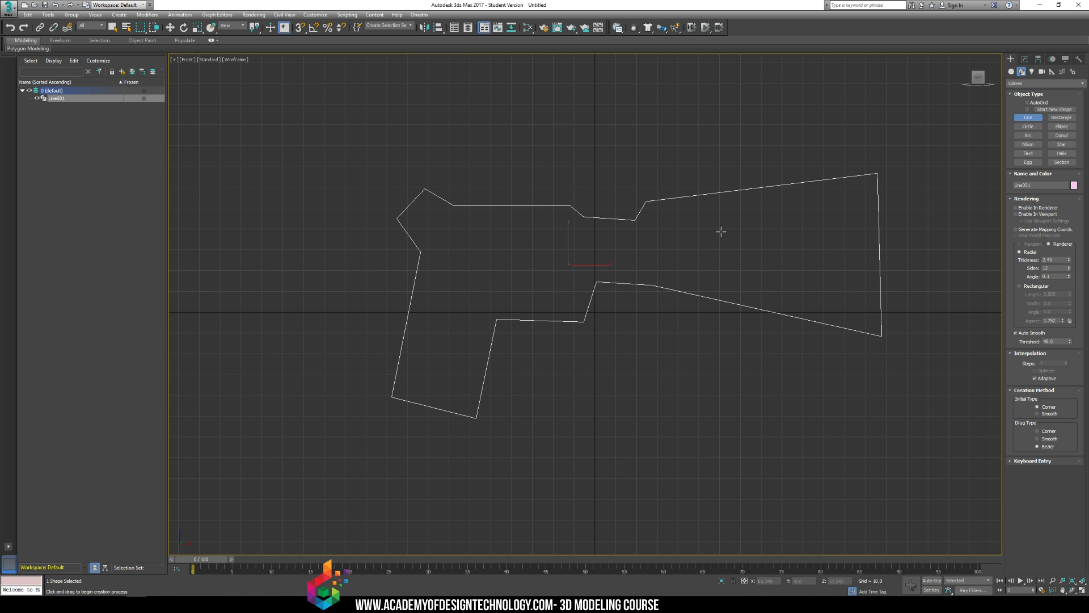
# - Draw a closed four-sided trigger guard opening inside the outline, just above the stepped underside in front of the grip
pyautogui.moveTo(511, 285); pyautogui.dragTo(512, 285, button='middle')
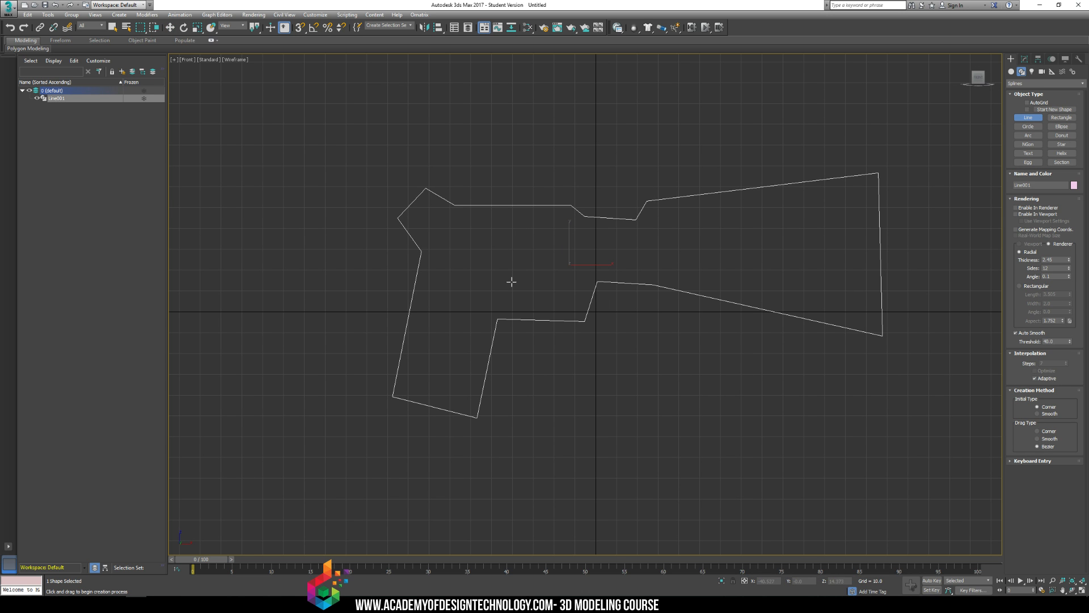
pyautogui.scroll(3, 507, 284)
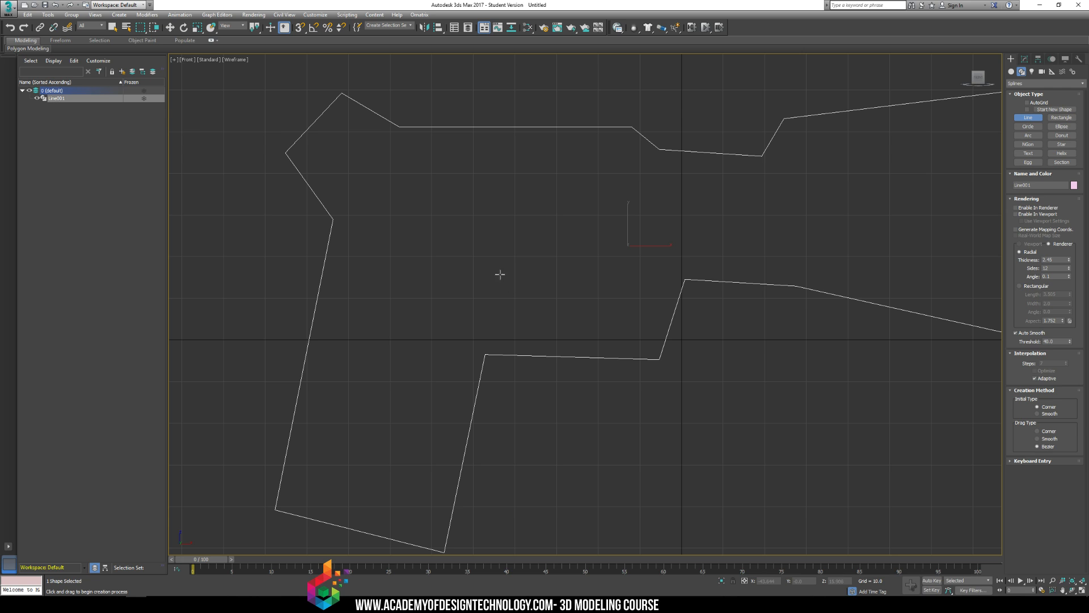
pyautogui.click(501, 273)
pyautogui.click(491, 333)
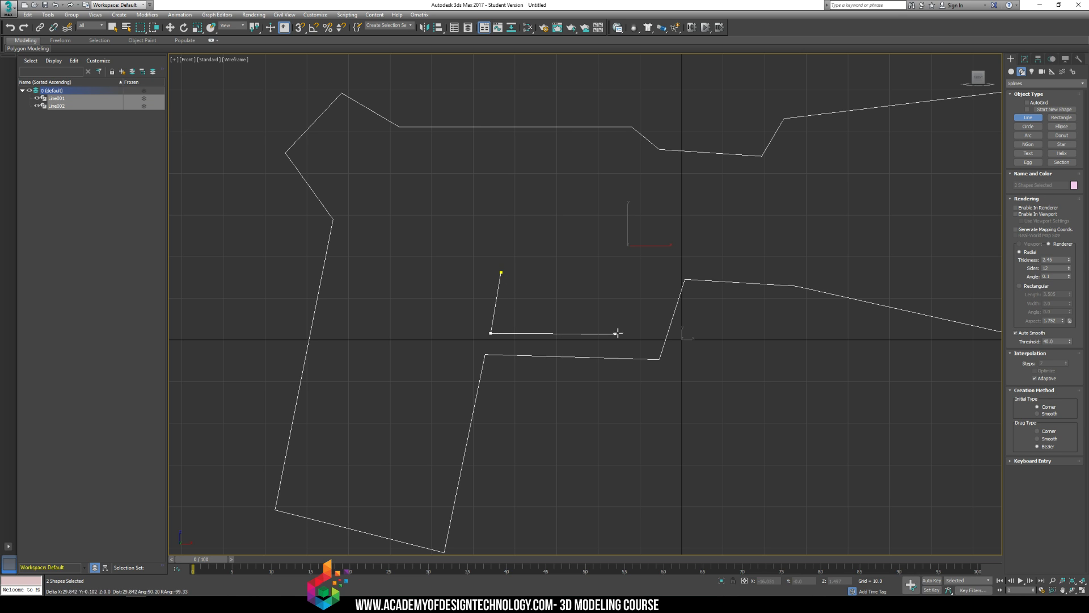
pyautogui.click(649, 339)
pyautogui.click(669, 276)
pyautogui.click(502, 274)
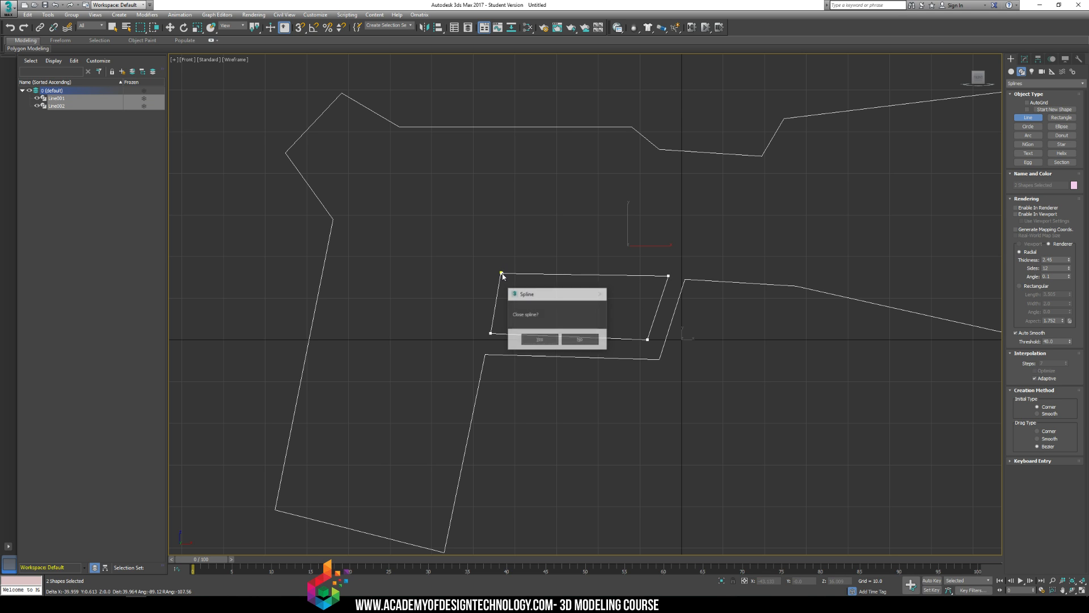
pyautogui.click(546, 341)
pyautogui.moveTo(635, 289); pyautogui.dragTo(548, 309, button='middle')
pyautogui.scroll(-2, 552, 311)
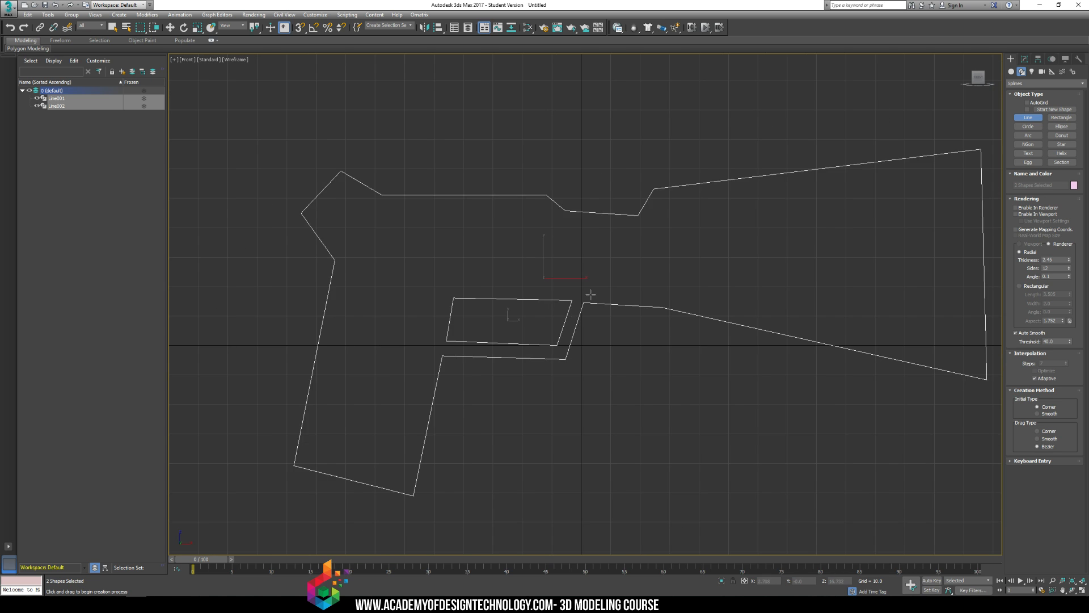
# - Try moving the combined gun shape downward, and undo the move
pyautogui.scroll(-3, 590, 293)
pyautogui.press('w')
pyautogui.moveTo(557, 282); pyautogui.dragTo(562, 352)
pyautogui.hotkey('ctrl', 'z')
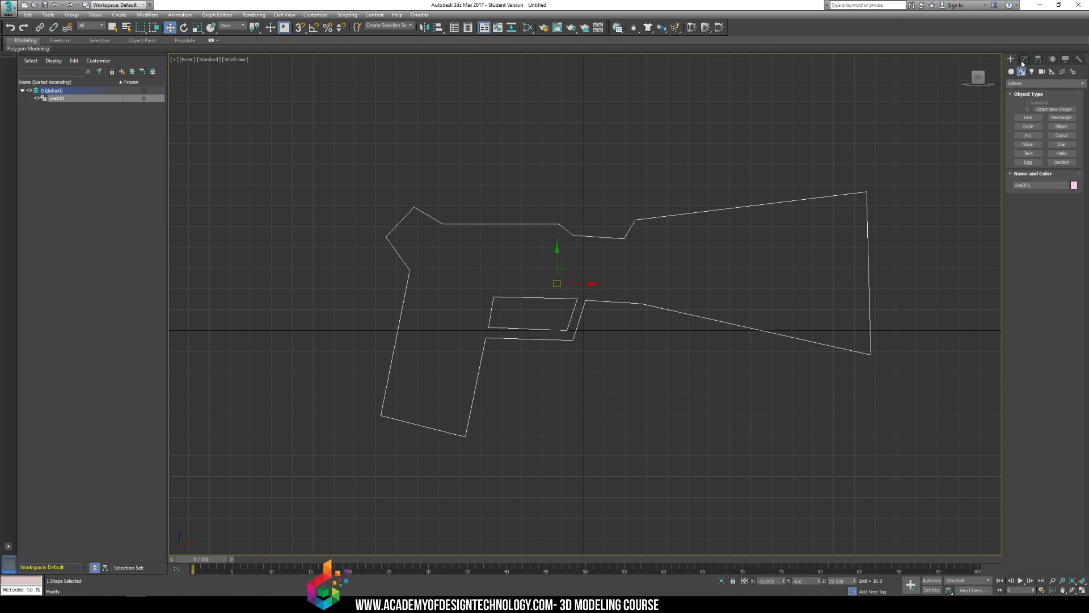
# - Convert the combined gun shape to an Editable Poly and inspect the resulting surface in the Perspective view
pyautogui.click(1024, 60)
pyautogui.click(1010, 59)
pyautogui.click(1040, 118)
pyautogui.rightClick(566, 233)
pyautogui.moveTo(603, 324)
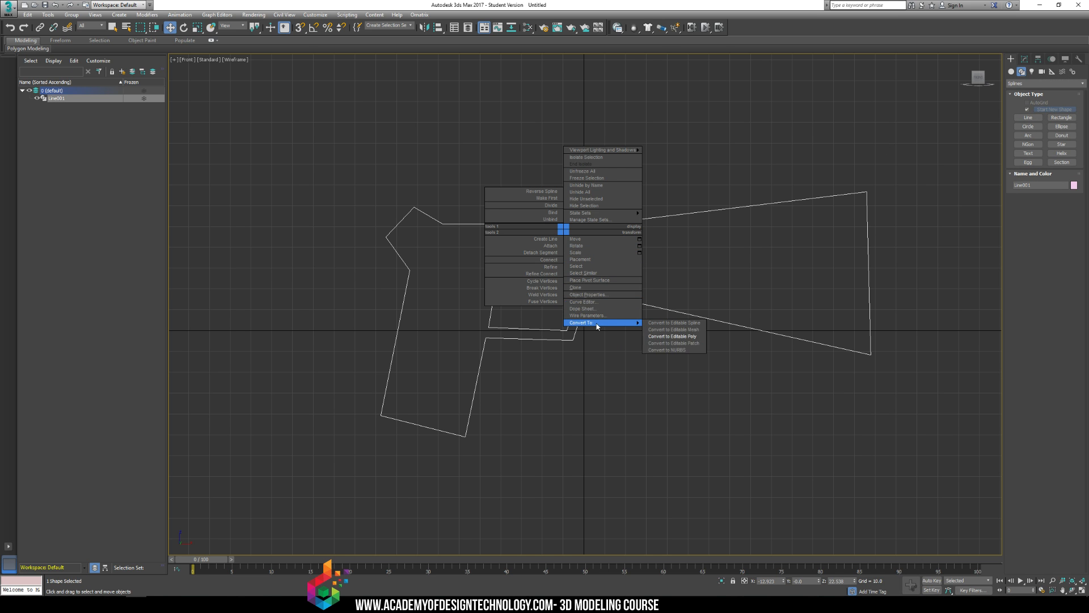
pyautogui.click(647, 342)
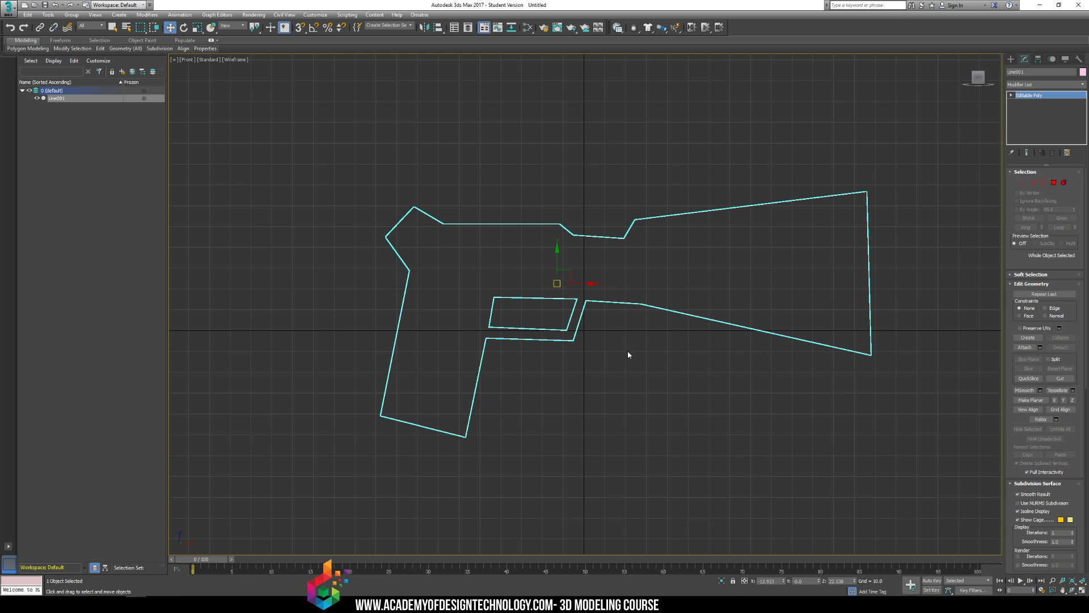
pyautogui.press('p')
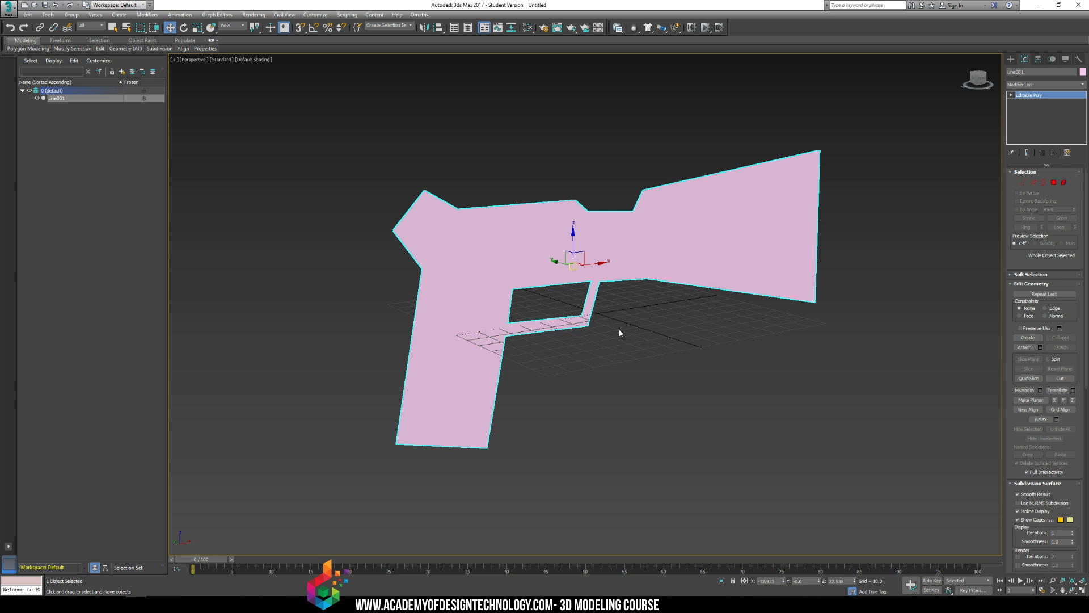
pyautogui.click(619, 333)
pyautogui.keyDown('alt'); pyautogui.moveTo(558, 290); pyautogui.dragTo(553, 291, button='middle'); pyautogui.keyUp('alt')
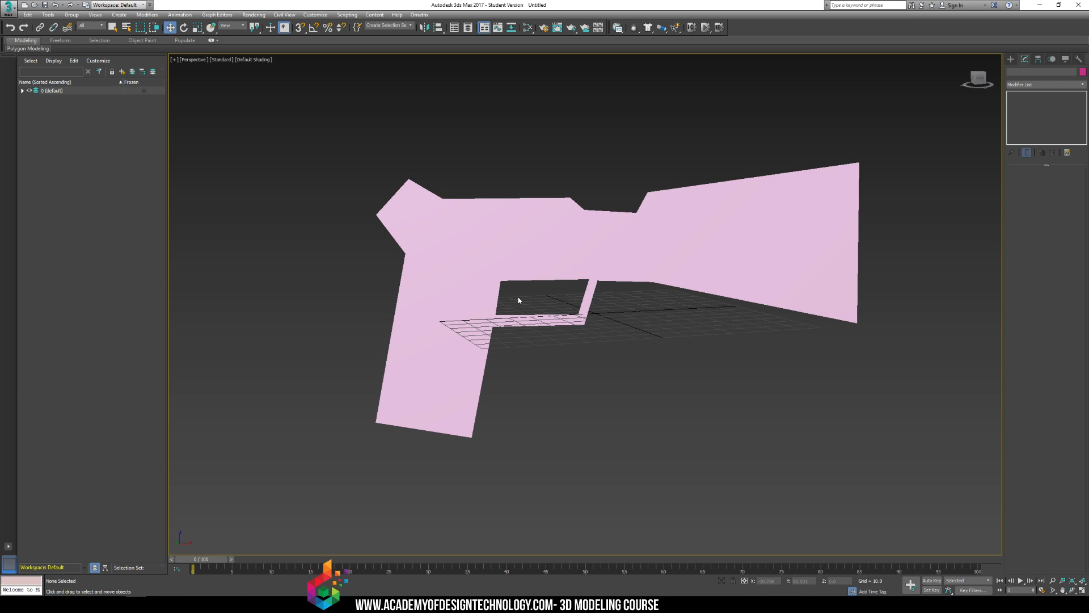
# - Return to the Front view and undo the Editable Poly conversion of the gun shape
pyautogui.press('f')
pyautogui.press('z')
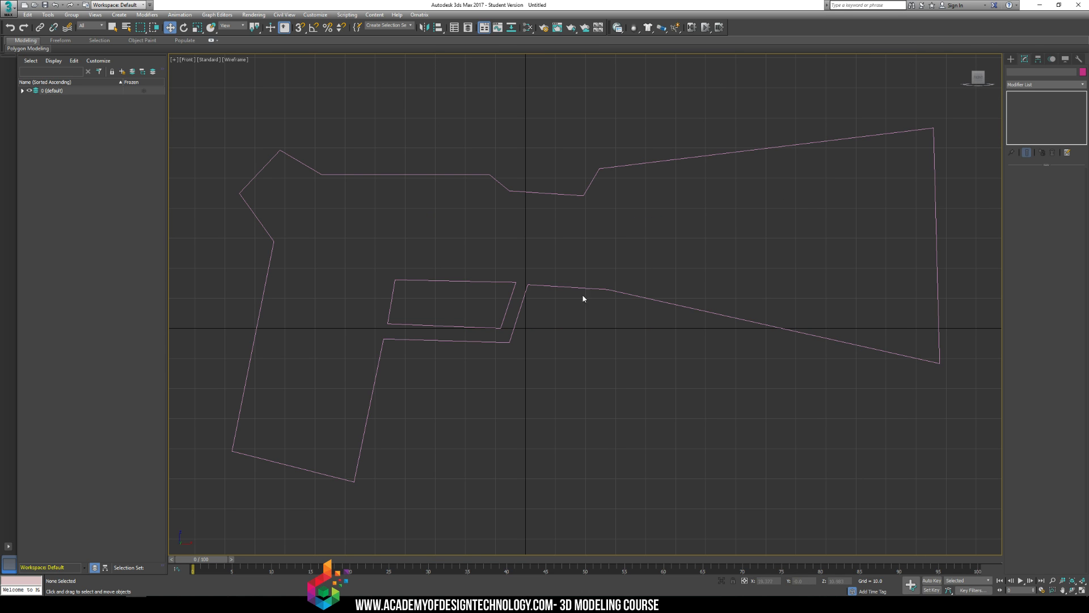
pyautogui.click(532, 283)
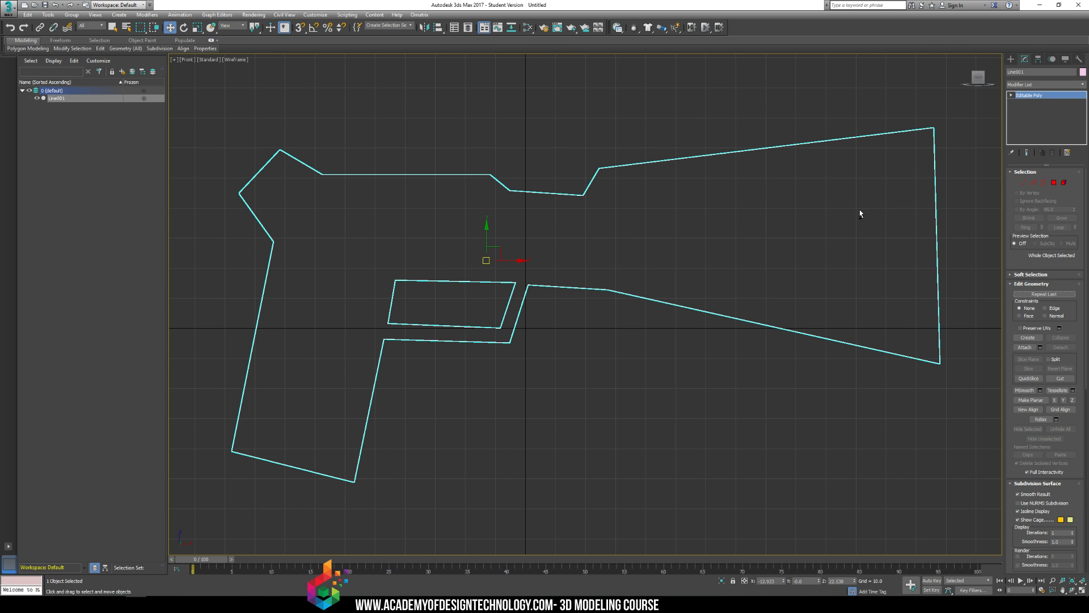
pyautogui.hotkey('ctrl', 'z')
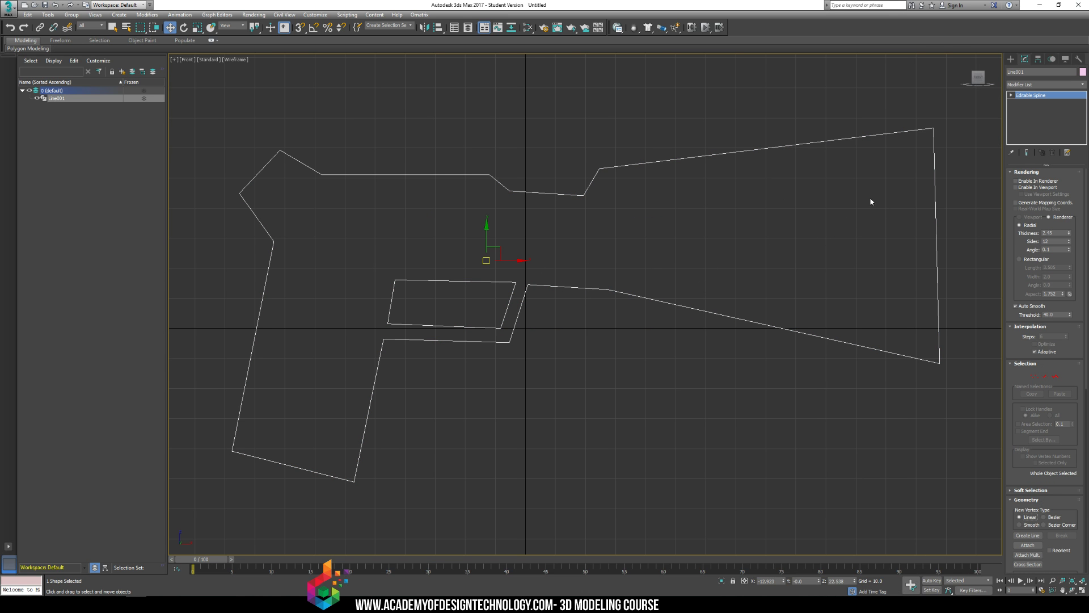
pyautogui.click(871, 201)
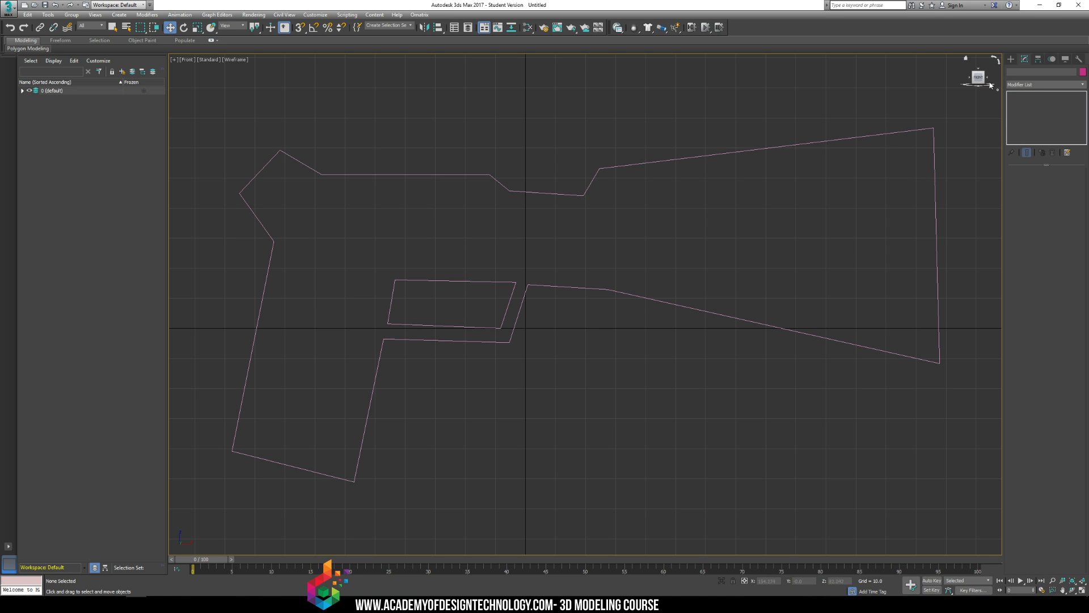
# - Reselect the gun spline and turn off Start New Shape so new lines join it
pyautogui.click(1011, 59)
pyautogui.click(931, 134)
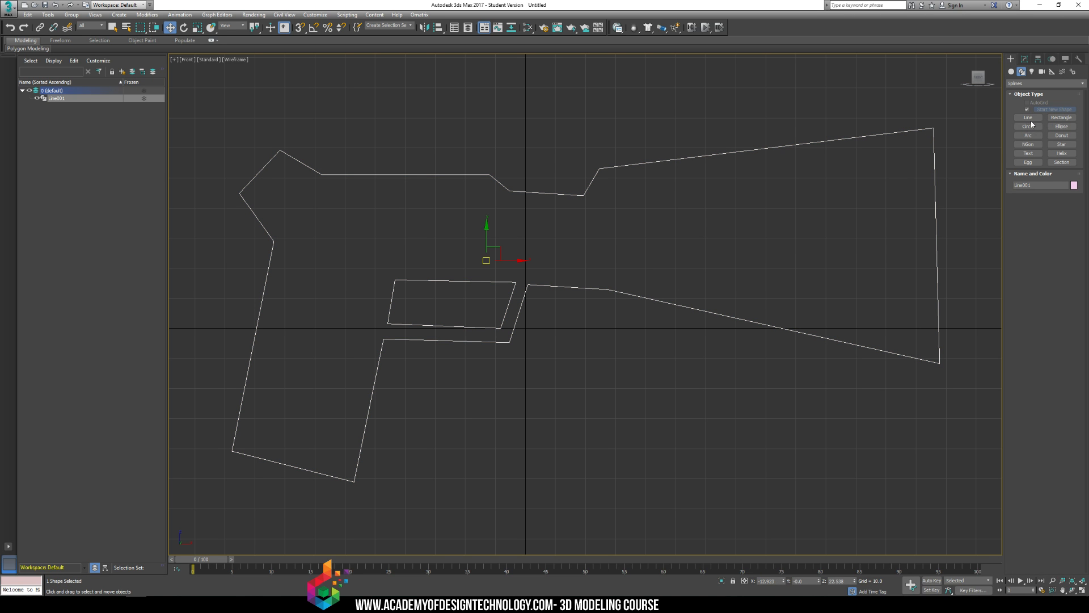
pyautogui.click(1027, 117)
pyautogui.click(1027, 110)
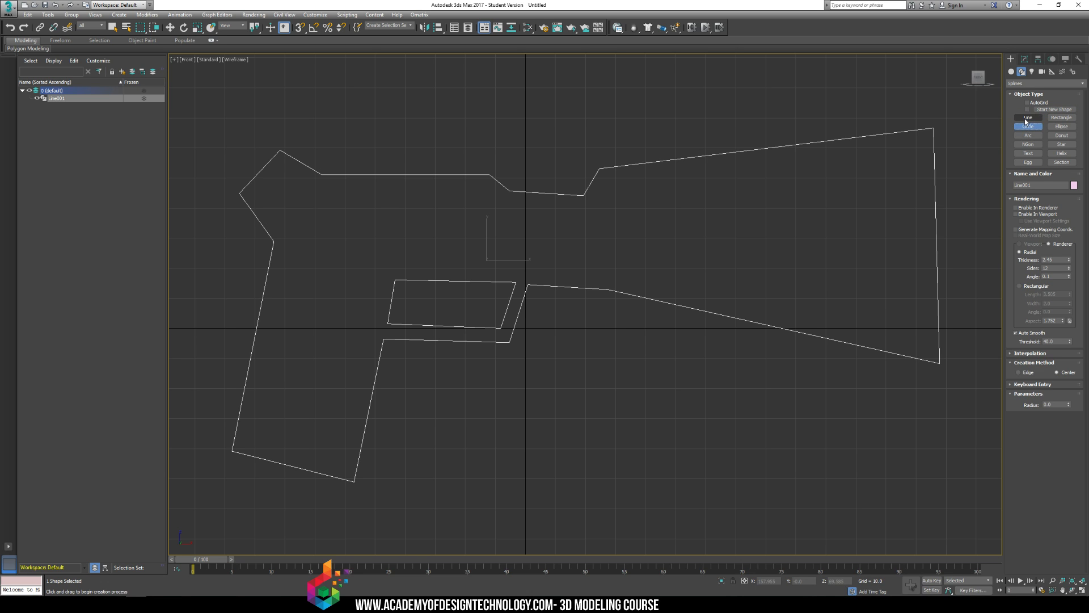
# - Draw a narrow, closed four-point vertical slot inside the narrower part of the flared muzzle section with the Line tool
pyautogui.click(663, 179)
pyautogui.click(661, 286)
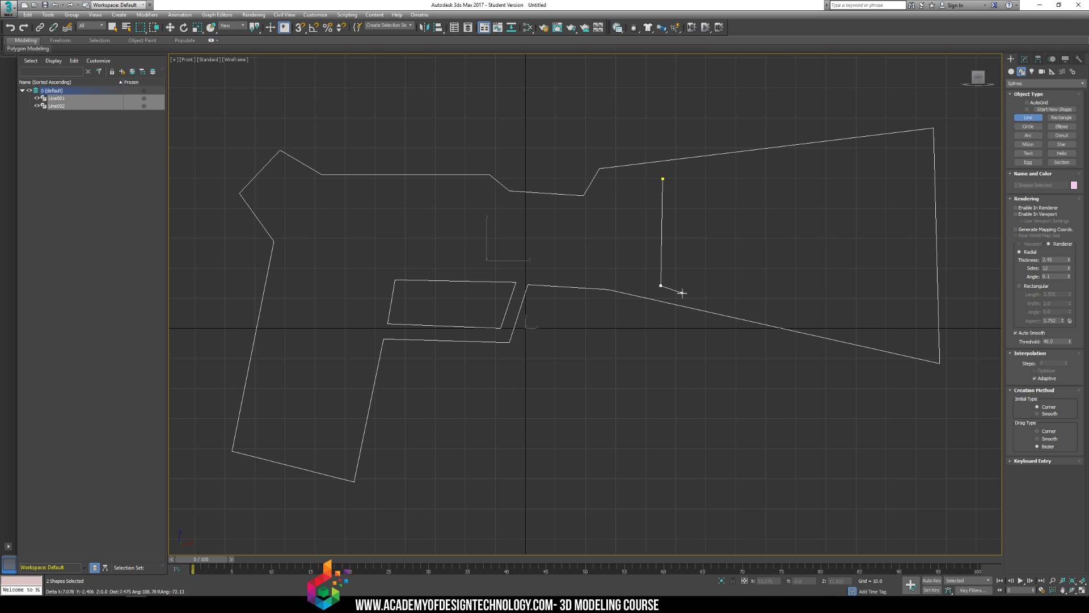
pyautogui.click(686, 292)
pyautogui.click(688, 175)
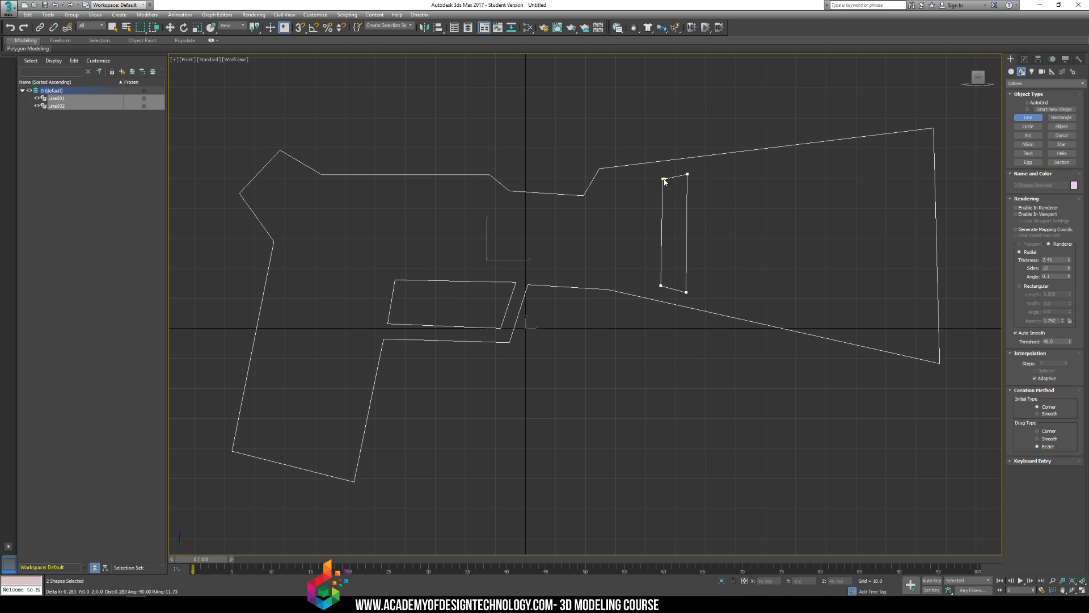
pyautogui.click(663, 179)
pyautogui.press('Return')
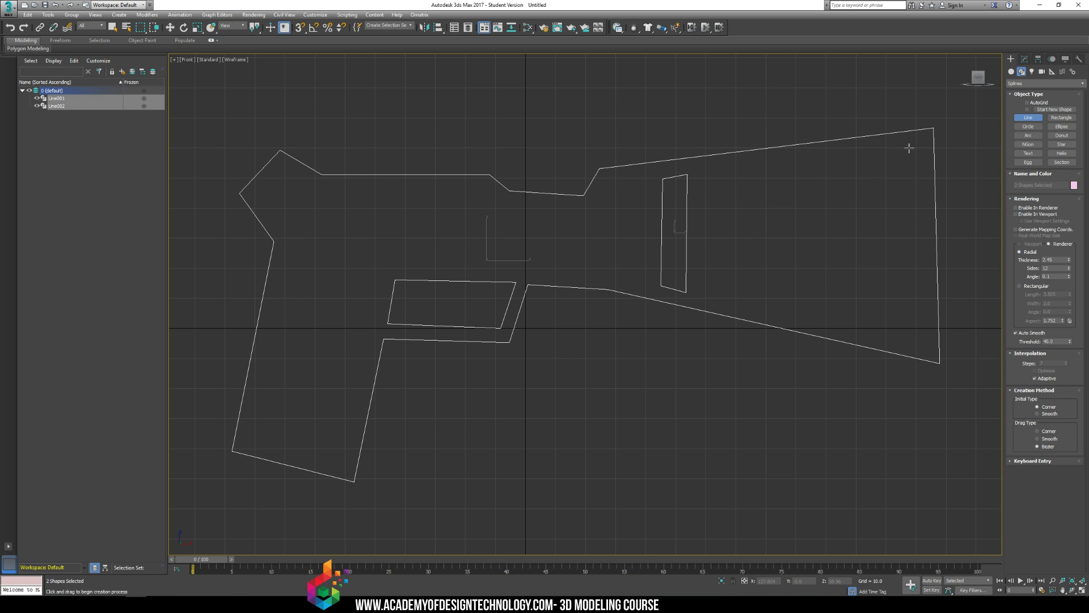
# - Draw a large four-sided opening inside the wide end of the flared muzzle, ending at its start point
pyautogui.click(909, 148)
pyautogui.click(820, 159)
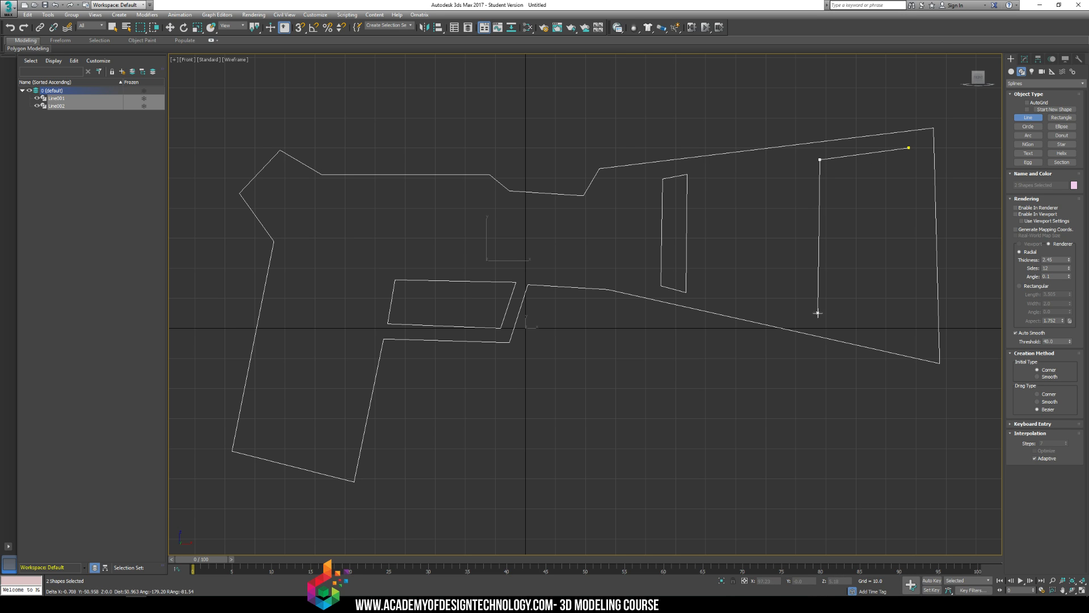
pyautogui.click(818, 313)
pyautogui.click(922, 340)
pyautogui.click(909, 148)
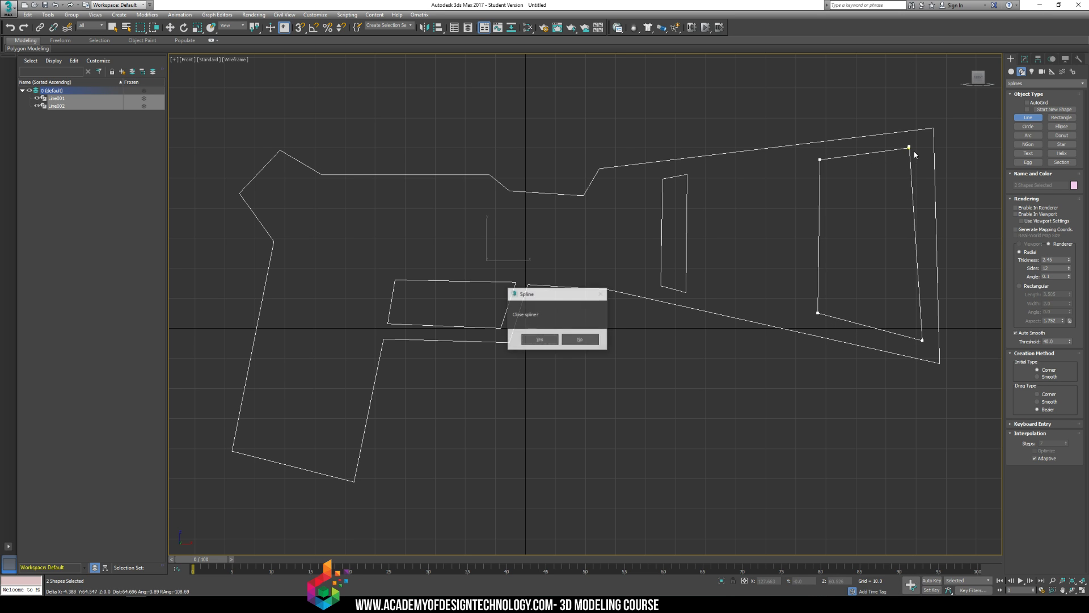
# - Close the large cutout spline in the stock and switch to the Perspective view
pyautogui.press('Return')
pyautogui.press('p')
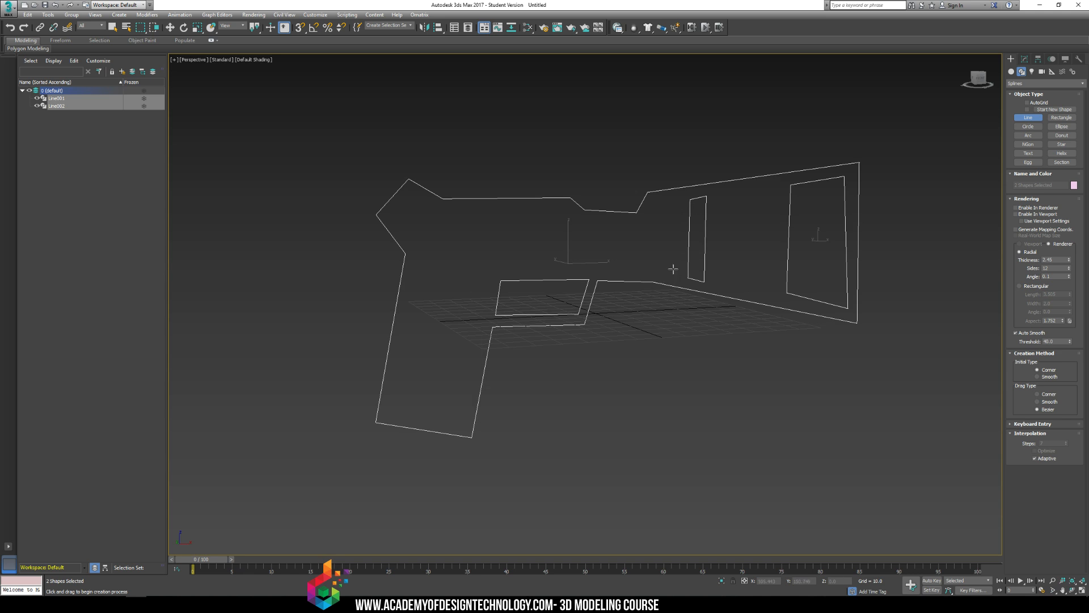
pyautogui.keyDown('alt'); pyautogui.moveTo(673, 269); pyautogui.dragTo(669, 255, button='middle'); pyautogui.keyUp('alt')
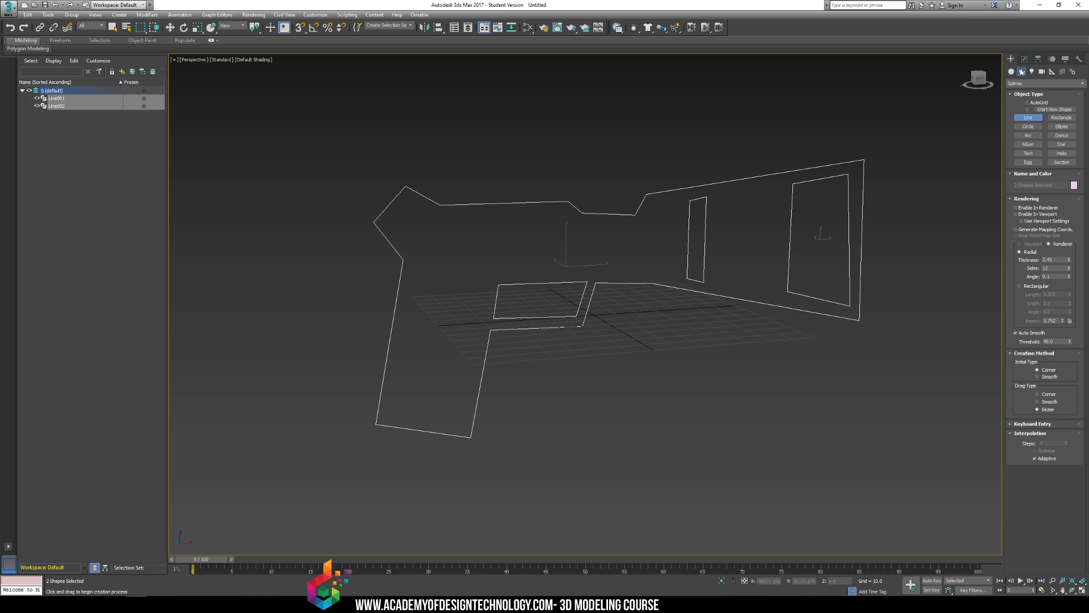
# - At Vertex level, lower the uppermost corner above the grip and pull the outermost corner beside it inward
pyautogui.click(1023, 60)
pyautogui.click(1010, 96)
pyautogui.click(1023, 103)
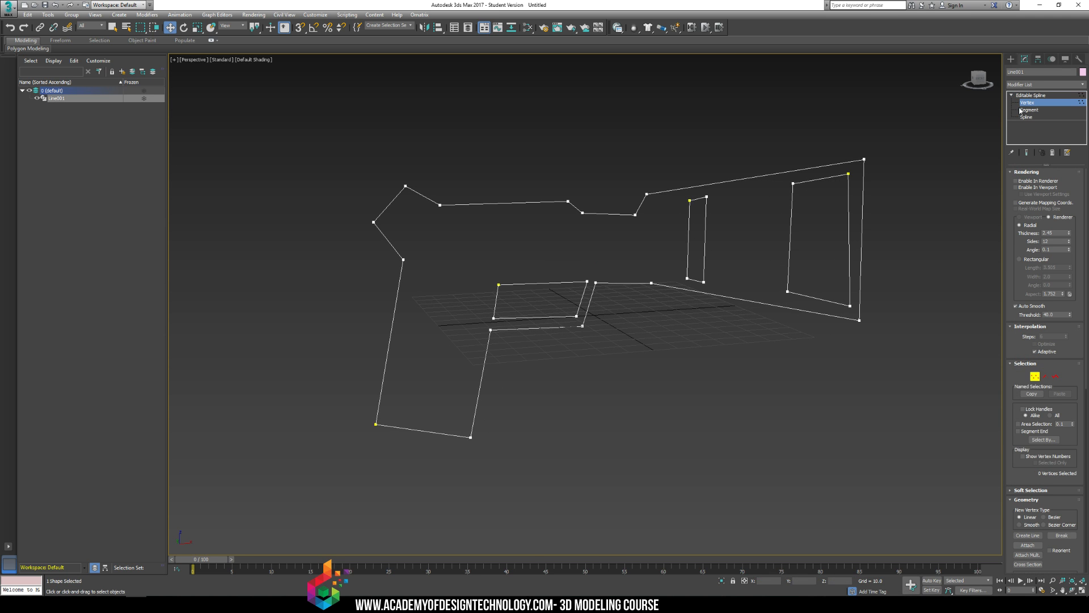
pyautogui.keyDown('alt'); pyautogui.moveTo(653, 259); pyautogui.dragTo(645, 261, button='middle'); pyautogui.keyUp('alt')
pyautogui.click(405, 181)
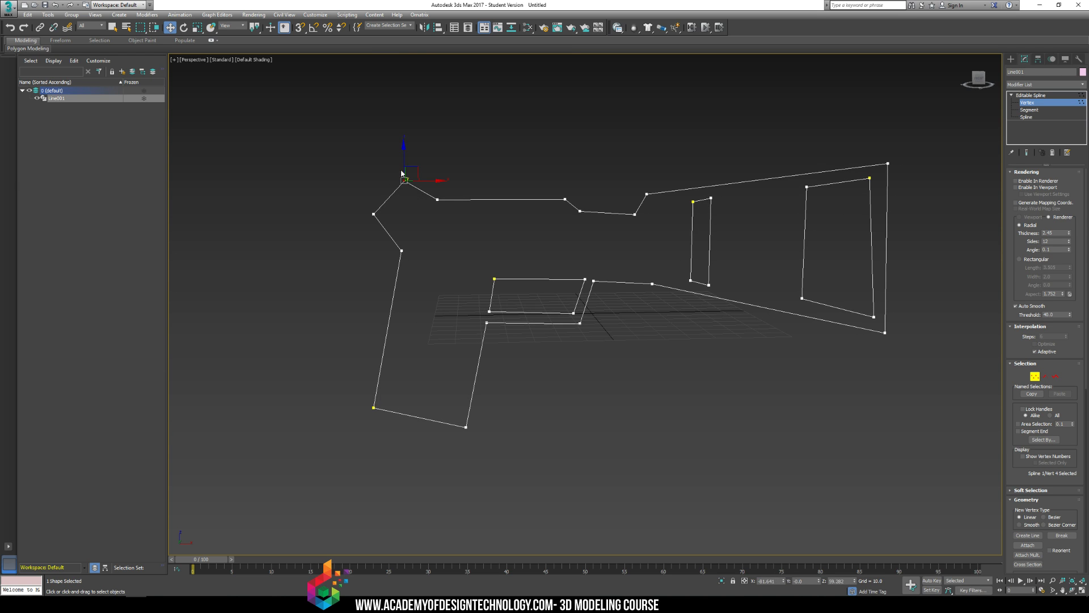
pyautogui.moveTo(404, 161); pyautogui.dragTo(404, 171)
pyautogui.moveTo(336, 199); pyautogui.dragTo(406, 214)
pyautogui.click(968, 131)
# - At Segment level, lower the upper segment of the narrow neck and raise the segment directly beneath it
pyautogui.click(1024, 117)
pyautogui.click(1030, 110)
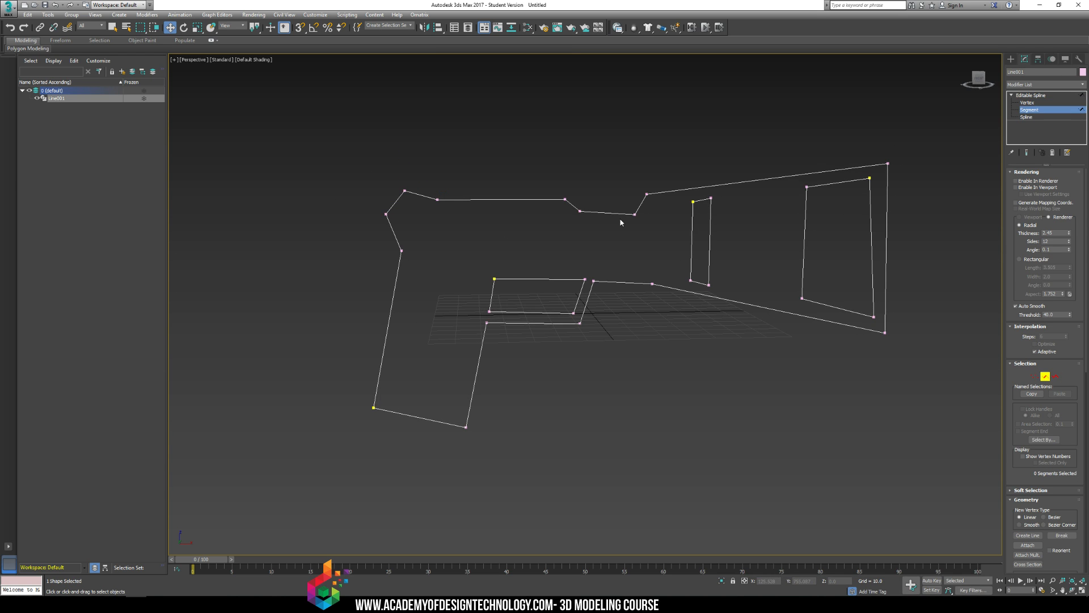
pyautogui.click(610, 213)
pyautogui.moveTo(603, 190); pyautogui.dragTo(605, 197)
pyautogui.click(619, 285)
pyautogui.moveTo(623, 261); pyautogui.dragTo(623, 253)
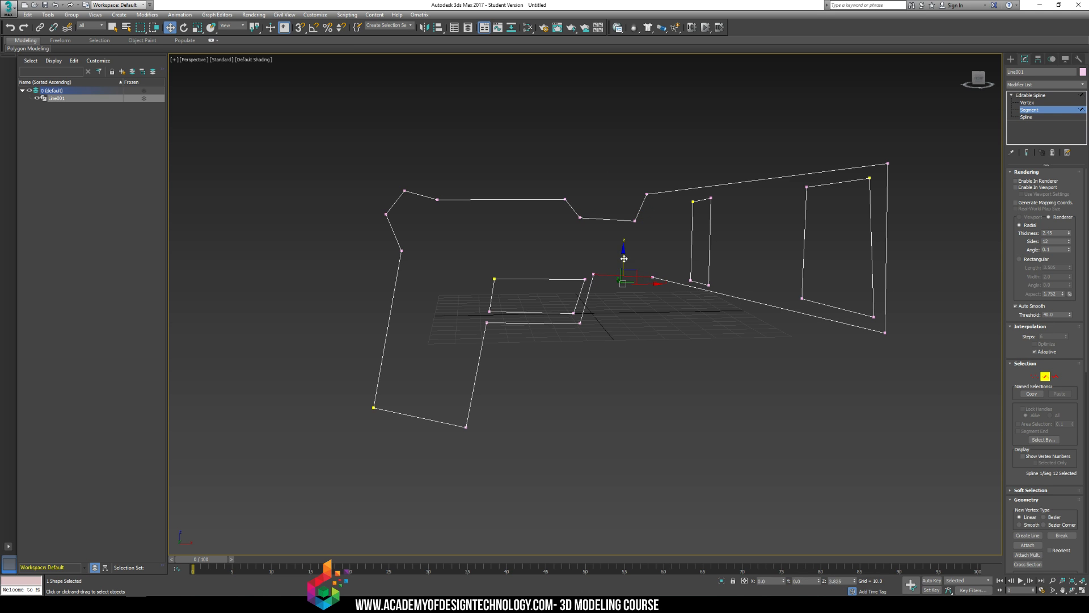
# - Shift the trigger opening's stock-side segment toward the grip and rotate the large stock cutout's outer segment upright
pyautogui.click(578, 296)
pyautogui.moveTo(579, 296); pyautogui.dragTo(571, 296)
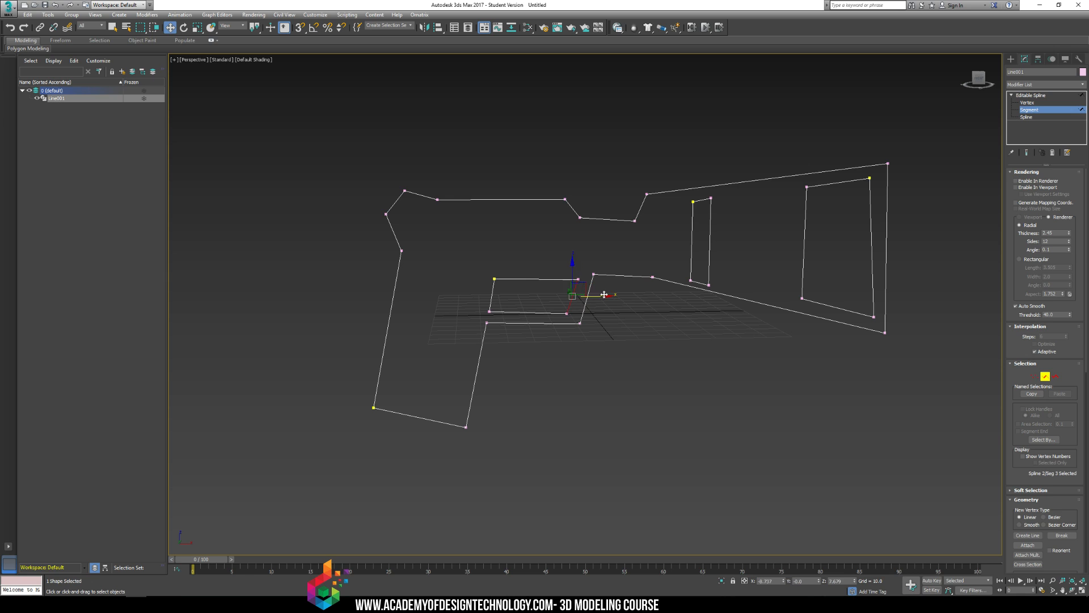
pyautogui.click(878, 232)
pyautogui.click(874, 270)
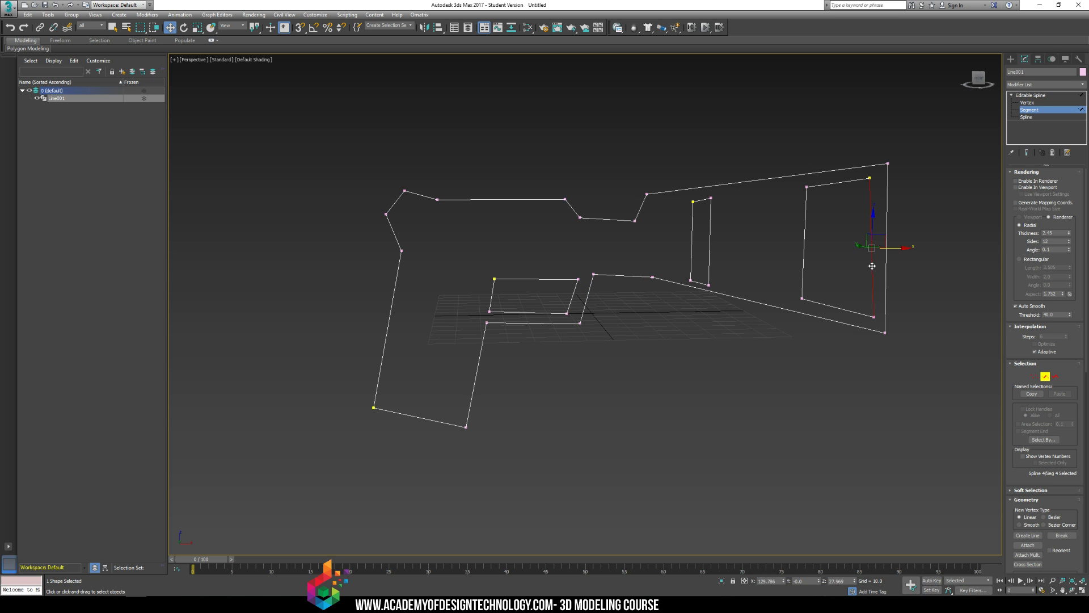
pyautogui.press('e')
pyautogui.press('w')
# - Select the large stock cutout at Spline level to examine it as a whole spline
pyautogui.click(1026, 116)
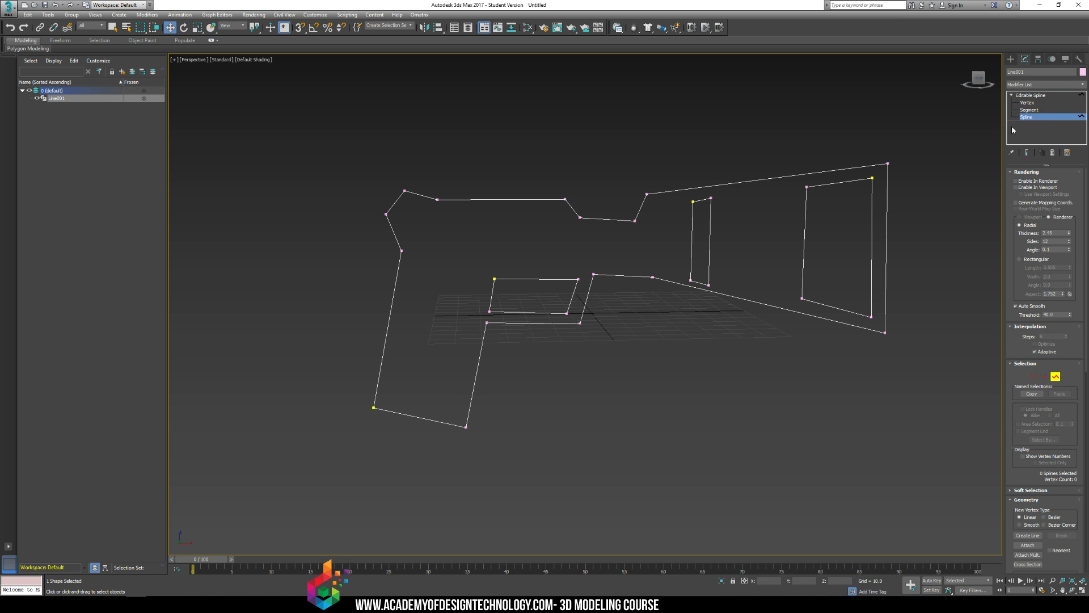
pyautogui.click(762, 179)
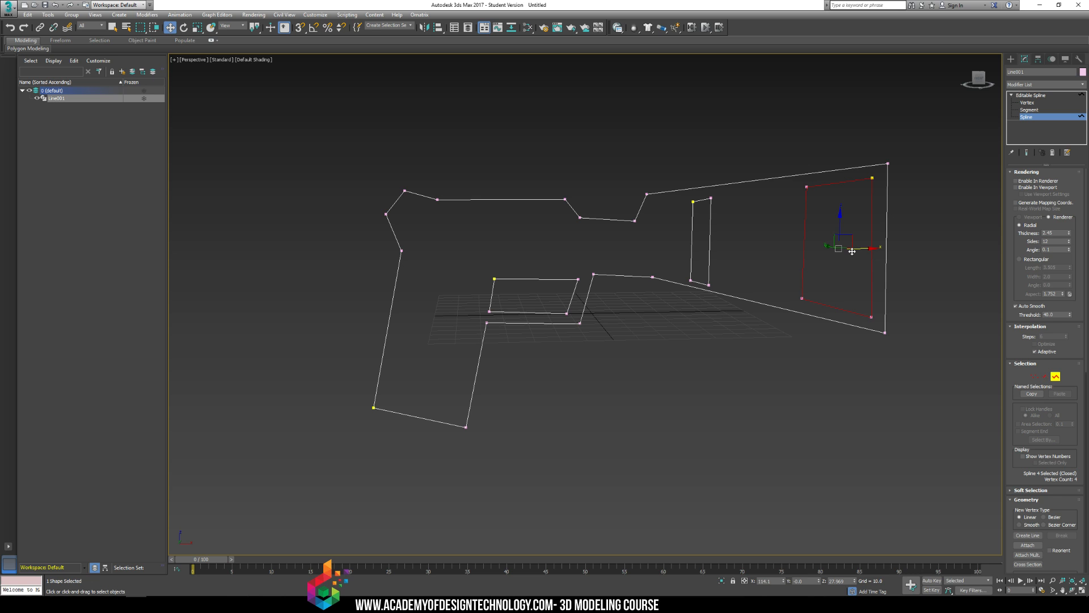
pyautogui.keyDown('alt'); pyautogui.moveTo(820, 194); pyautogui.dragTo(799, 194, button='middle'); pyautogui.keyUp('alt')
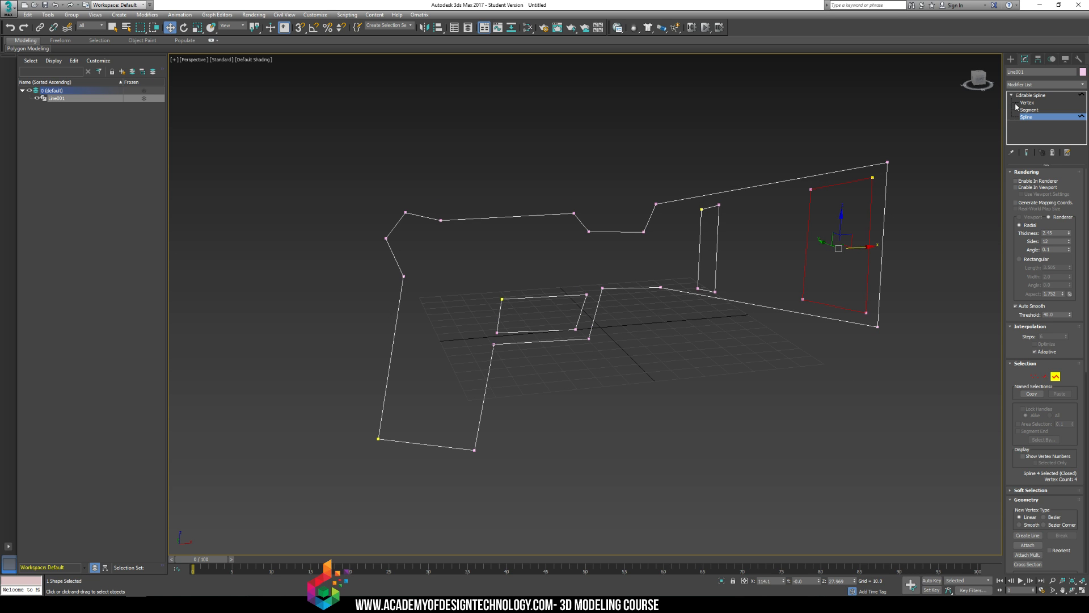
# - Leave sub-object editing and convert the gun outline shape to an Editable Poly
pyautogui.click(1030, 95)
pyautogui.click(1012, 59)
pyautogui.rightClick(887, 163)
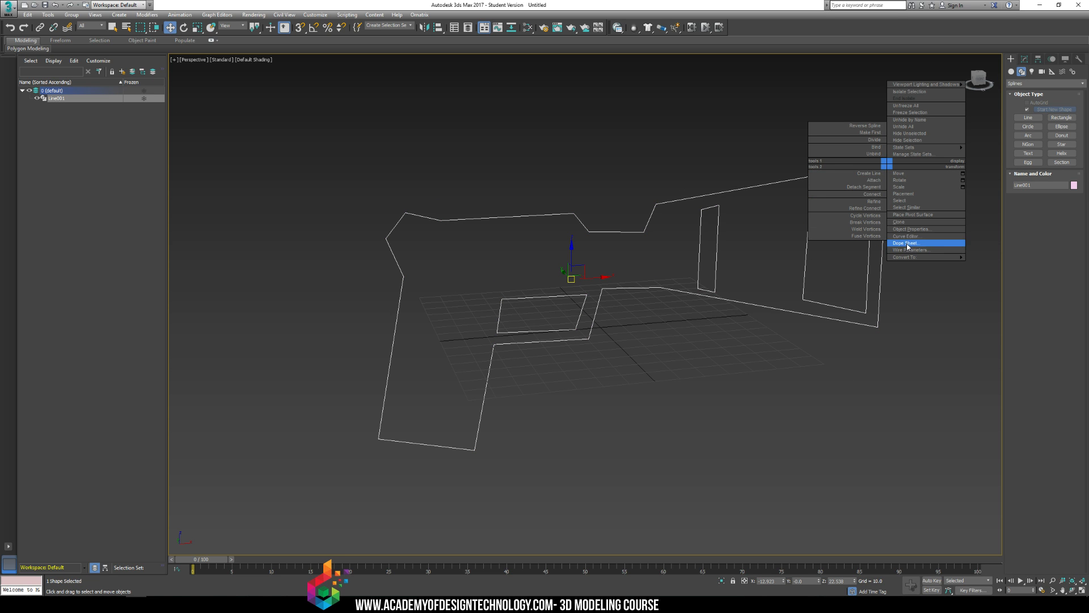
pyautogui.moveTo(921, 256)
pyautogui.click(982, 273)
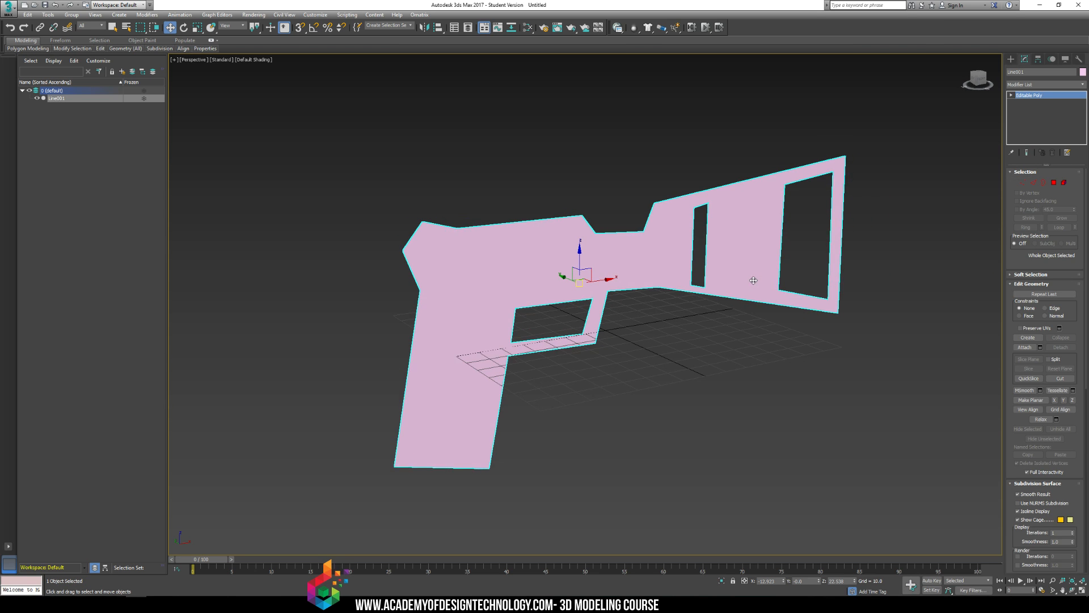
# - At Polygon level, extrude the flat gun face outward to give the body thickness
pyautogui.keyDown('alt'); pyautogui.moveTo(754, 280); pyautogui.dragTo(768, 271, button='middle'); pyautogui.keyUp('alt')
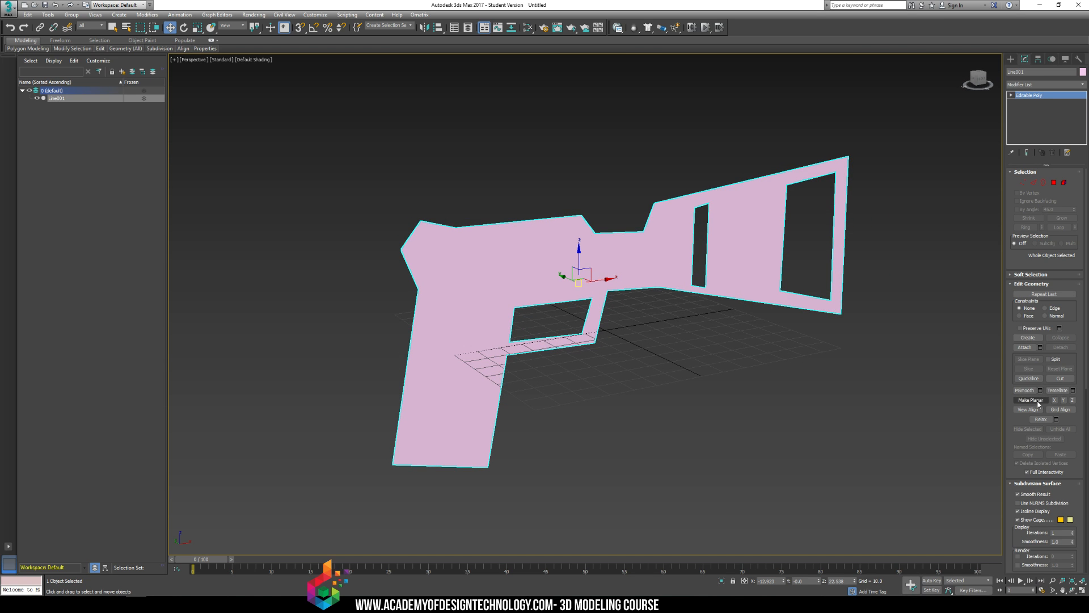
pyautogui.moveTo(1008, 347)
pyautogui.mouseDown()
pyautogui.moveTo(1005, 290)
pyautogui.moveTo(1006, 345)
pyautogui.mouseUp()
pyautogui.click(1012, 95)
pyautogui.click(1027, 125)
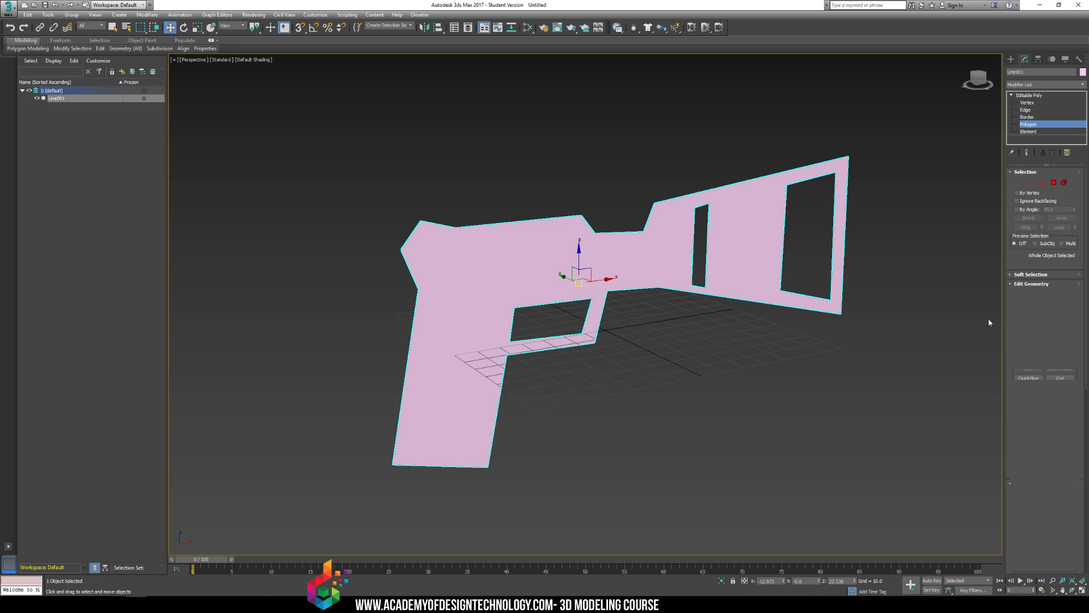
pyautogui.click(1026, 304)
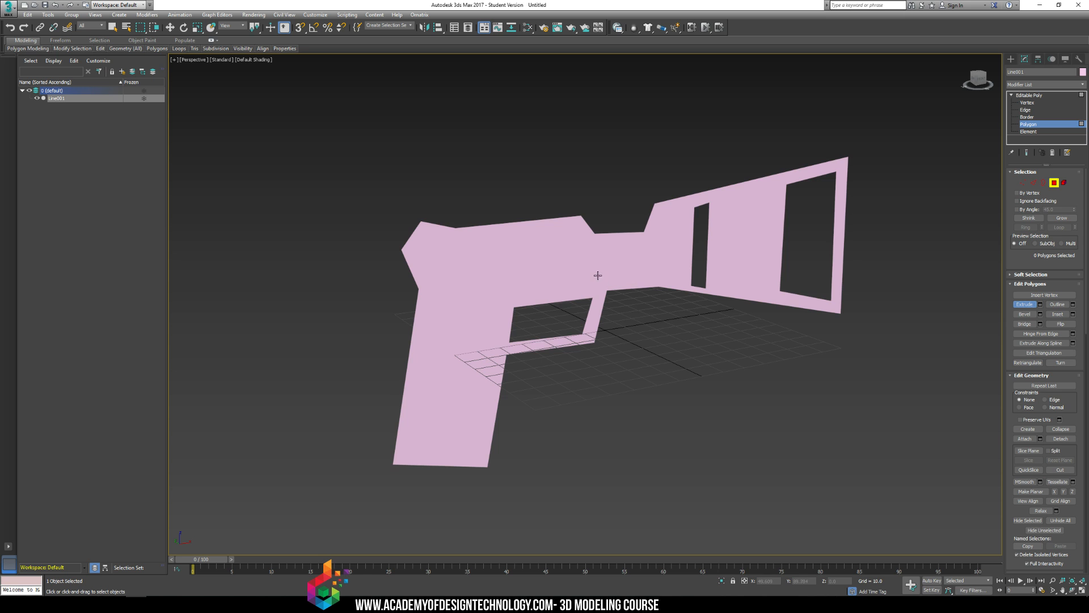
pyautogui.moveTo(597, 275); pyautogui.dragTo(615, 221)
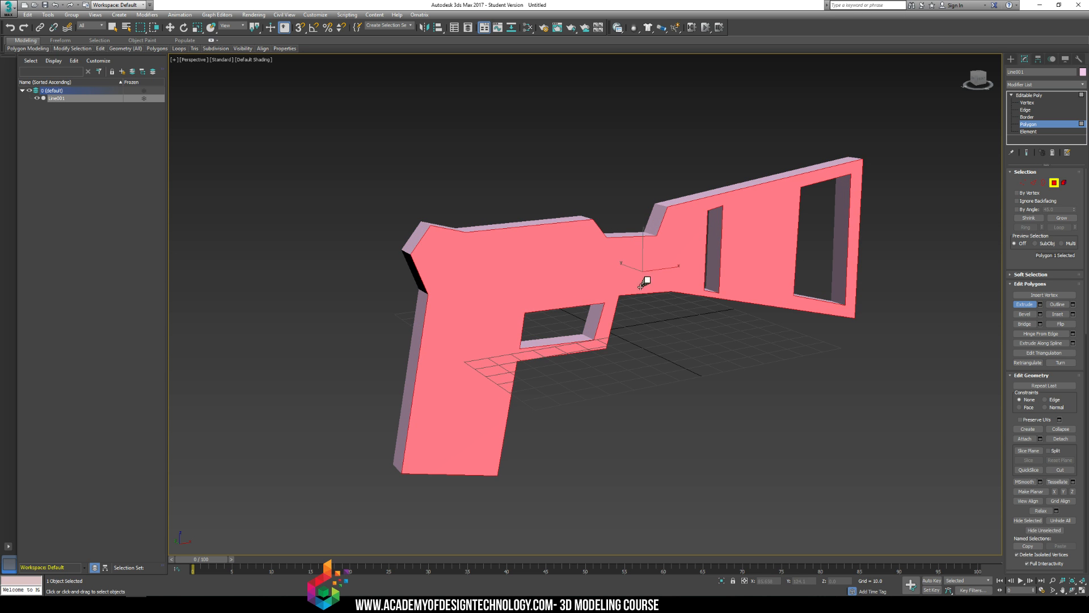
# - Clone the extruded gun face onto the open back side as an element and flip its normal outward
pyautogui.keyDown('alt'); pyautogui.moveTo(602, 248); pyautogui.dragTo(764, 305, button='middle'); pyautogui.keyUp('alt')
pyautogui.press('w')
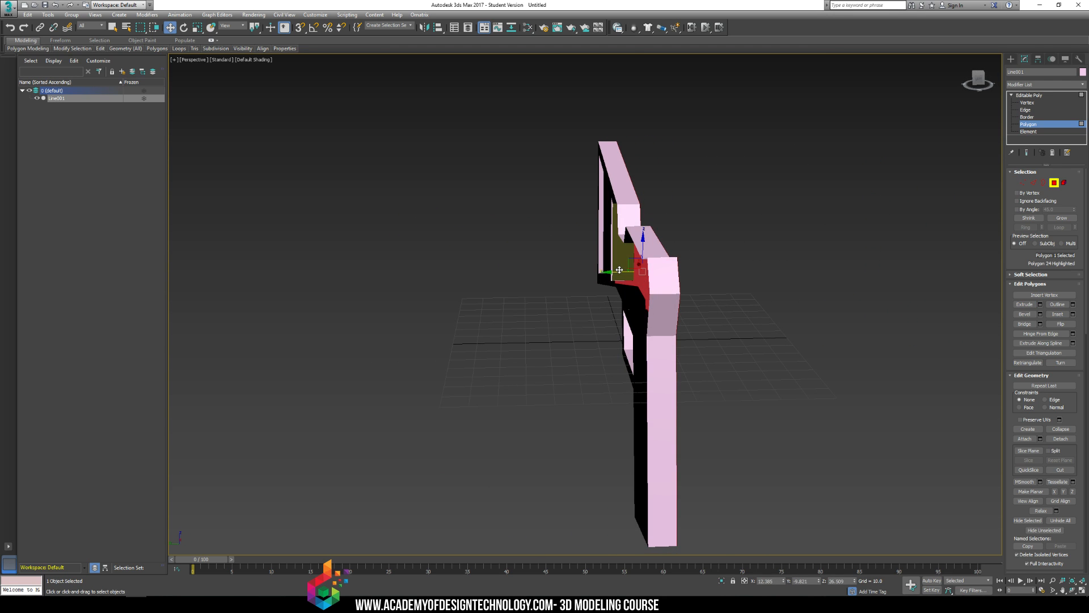
pyautogui.moveTo(617, 271); pyautogui.dragTo(593, 279)
pyautogui.click(574, 310)
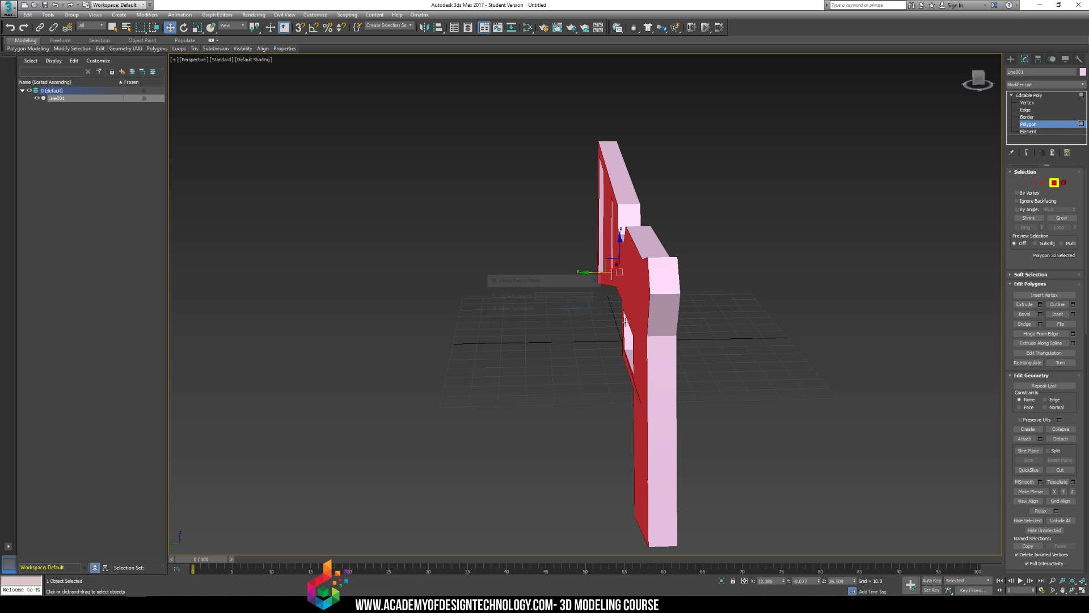
pyautogui.keyDown('alt'); pyautogui.moveTo(574, 309); pyautogui.dragTo(677, 318, button='middle'); pyautogui.keyUp('alt')
pyautogui.click(1067, 327)
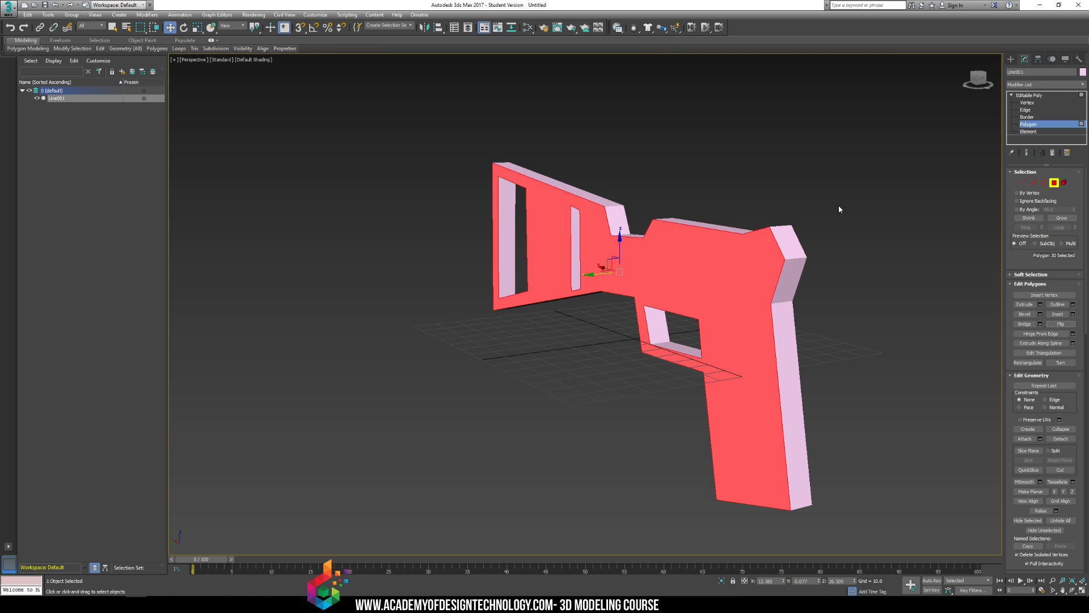
pyautogui.click(840, 208)
# - Select all vertices of the gun body and weld them with a threshold of 0.1
pyautogui.keyDown('alt'); pyautogui.moveTo(667, 193); pyautogui.dragTo(873, 142, button='middle'); pyautogui.keyUp('alt')
pyautogui.click(1054, 102)
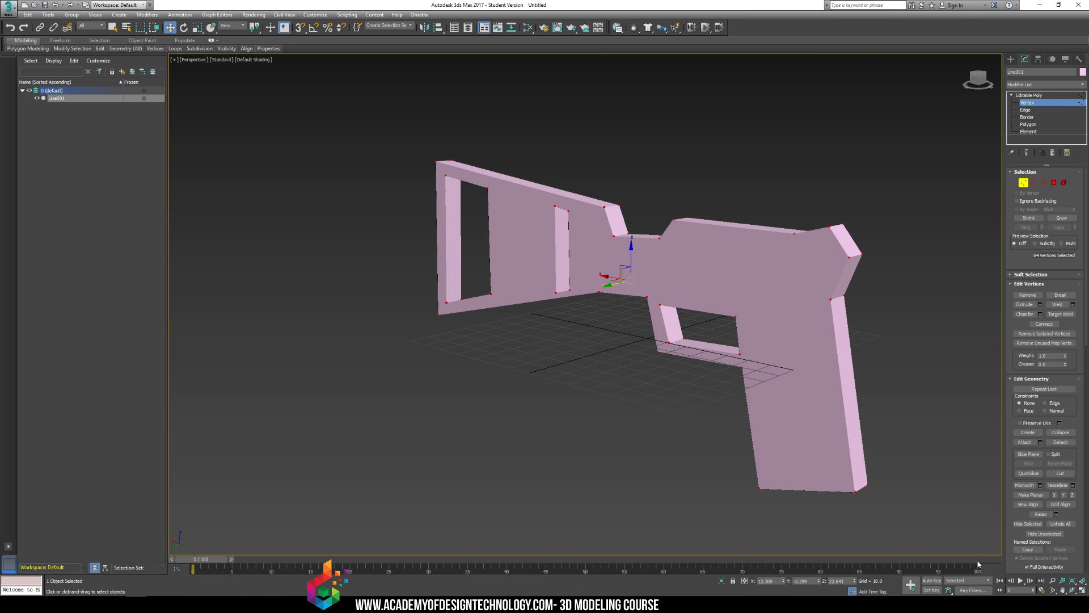
pyautogui.click(1073, 304)
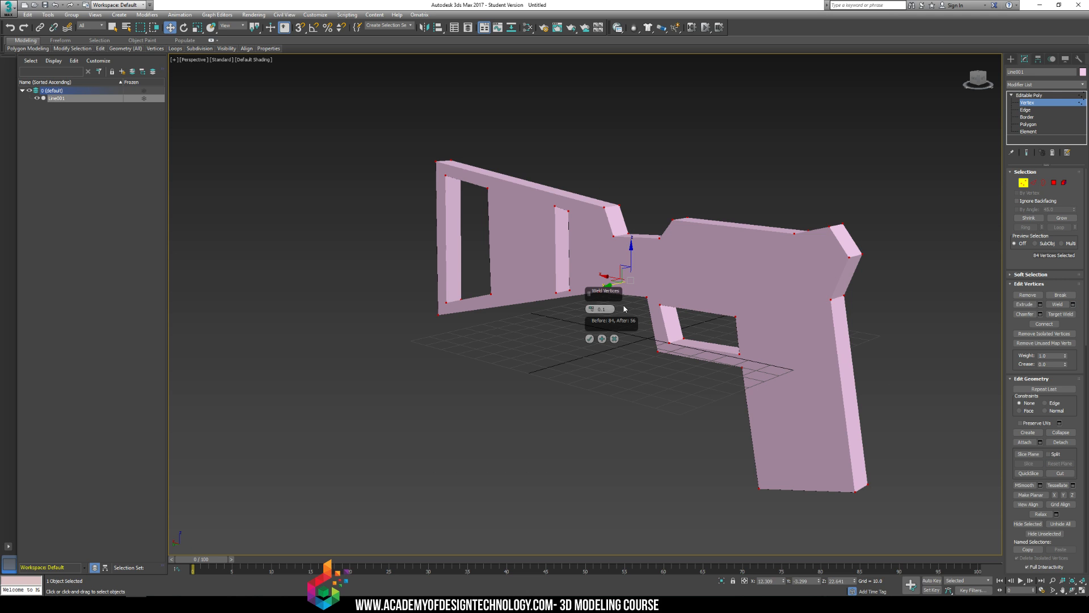
pyautogui.moveTo(733, 281); pyautogui.dragTo(762, 323, button='middle')
pyautogui.scroll(3, 762, 324)
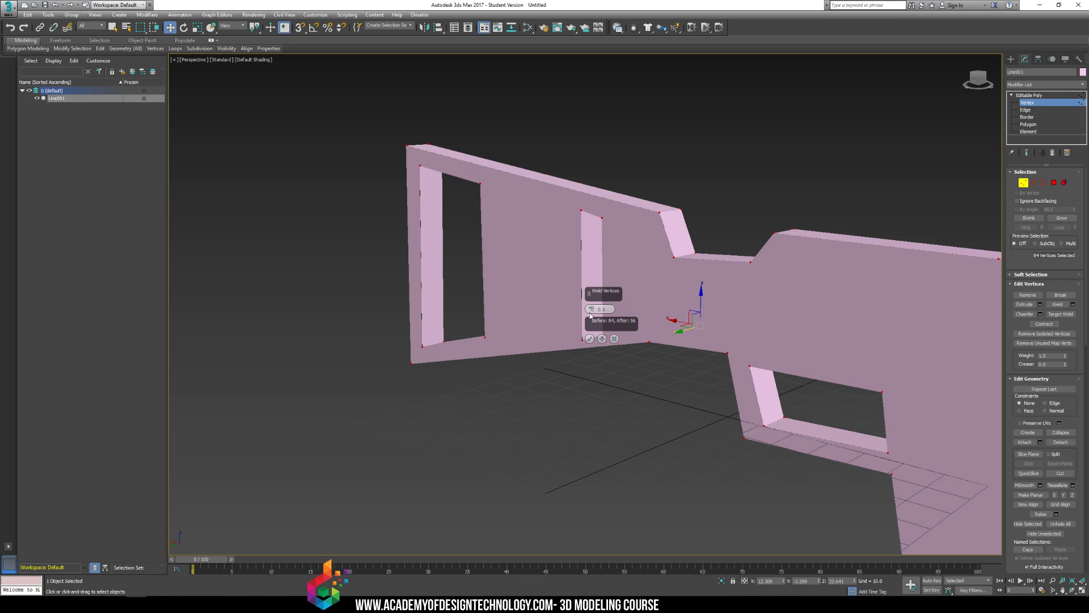
pyautogui.click(601, 340)
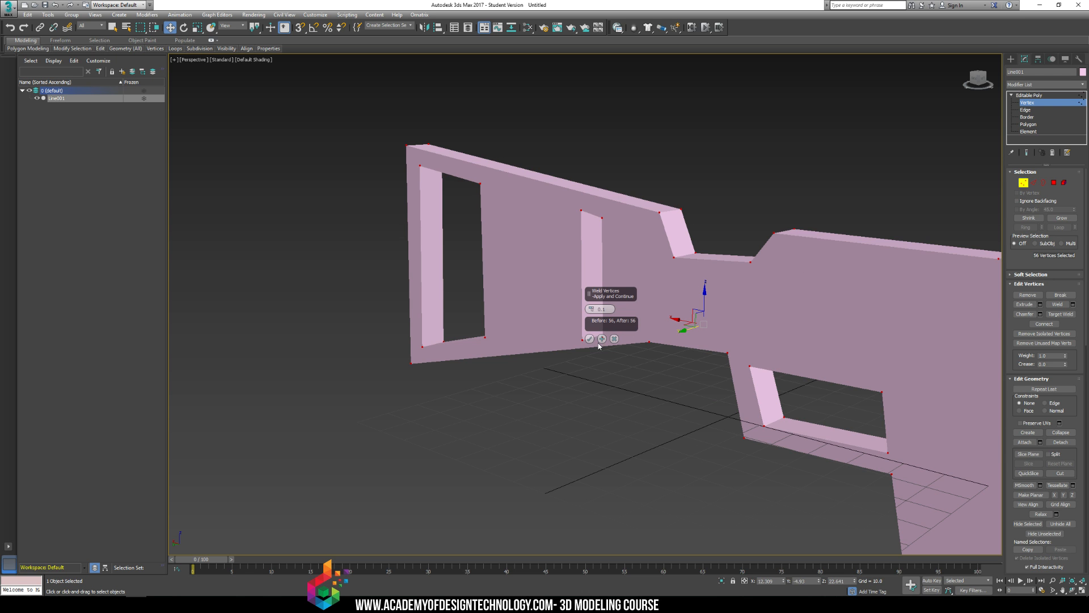
pyautogui.click(590, 339)
pyautogui.scroll(-4, 530, 343)
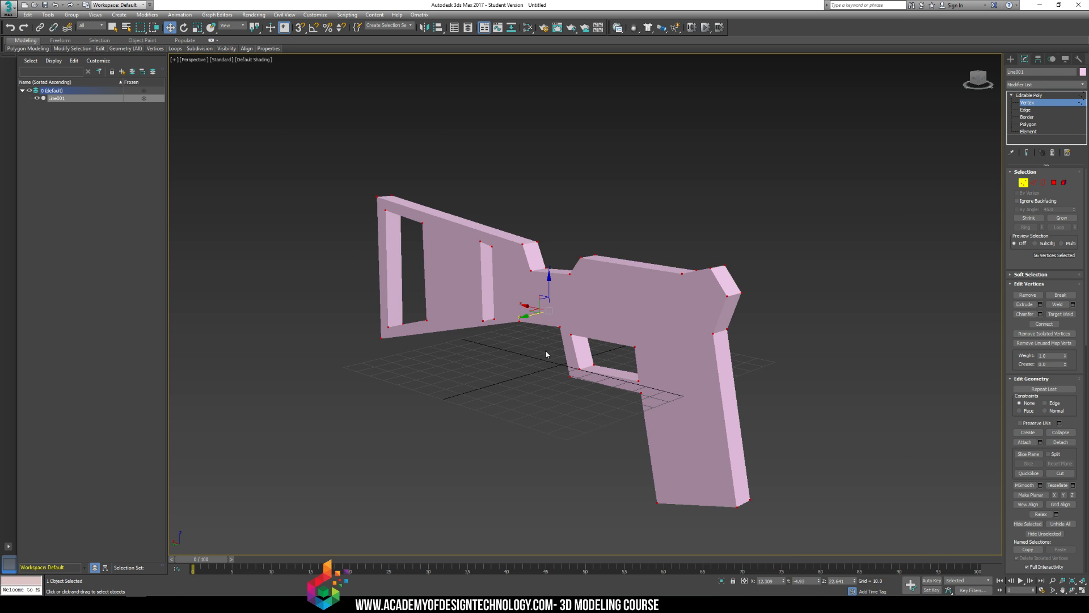
pyautogui.click(531, 406)
pyautogui.keyDown('alt'); pyautogui.moveTo(531, 406); pyautogui.dragTo(707, 284, button='middle'); pyautogui.keyUp('alt')
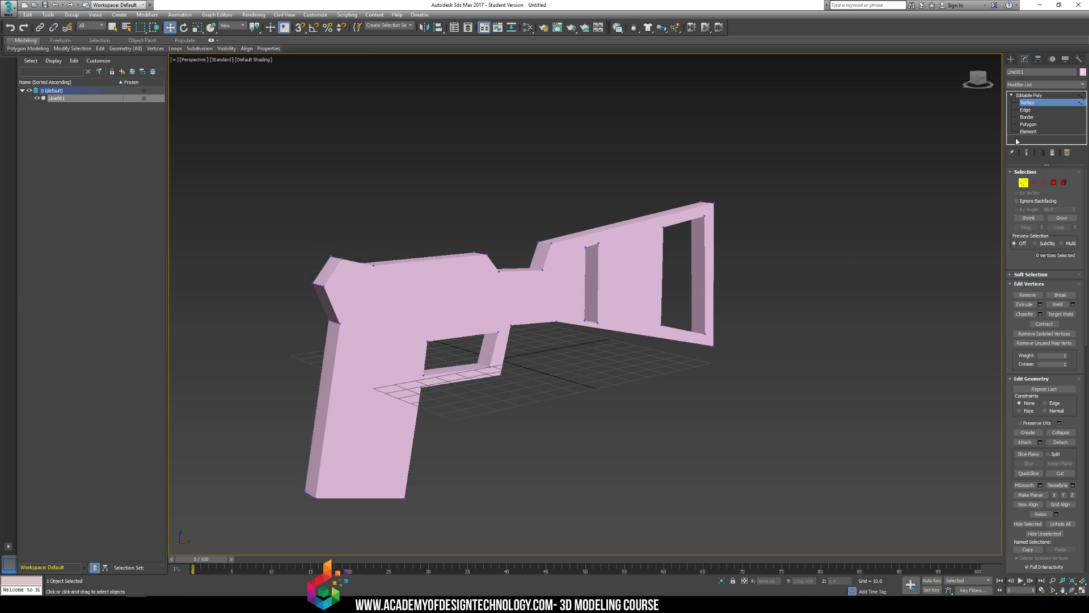
# - Select the gun body at Element level and orbit around it to check that all its faces are joined
pyautogui.press('5')
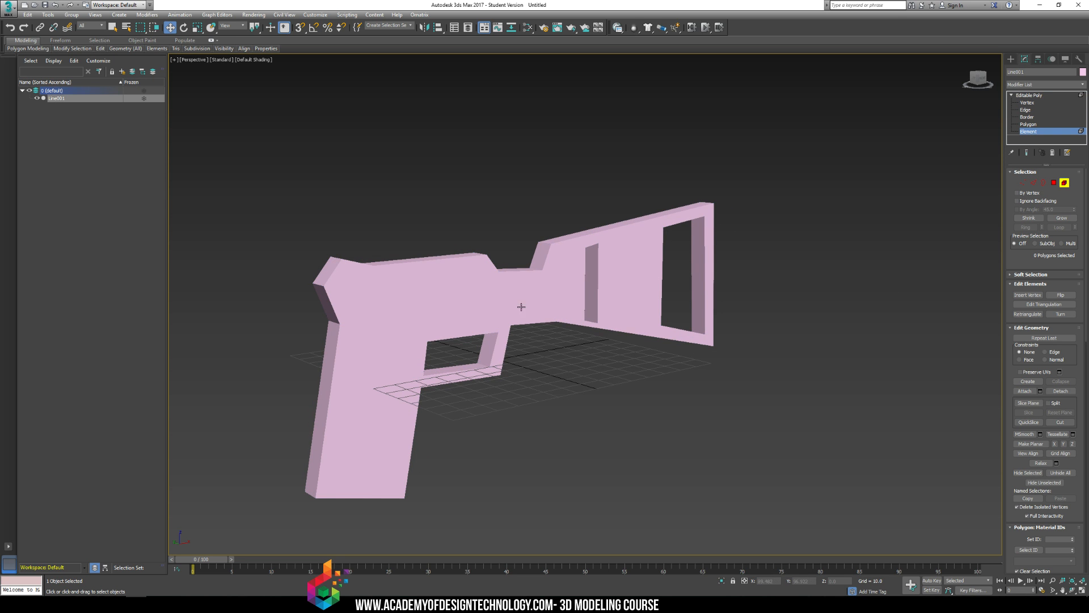
pyautogui.click(549, 291)
pyautogui.keyDown('alt'); pyautogui.moveTo(549, 291); pyautogui.dragTo(808, 219, button='middle'); pyautogui.keyUp('alt')
pyautogui.click(633, 321)
pyautogui.moveTo(630, 226)
pyautogui.keyDown('alt'); pyautogui.mouseDown(button='middle')
pyautogui.moveTo(657, 233)
pyautogui.moveTo(545, 239)
pyautogui.moveTo(637, 234)
pyautogui.mouseUp(button='middle'); pyautogui.keyUp('alt')
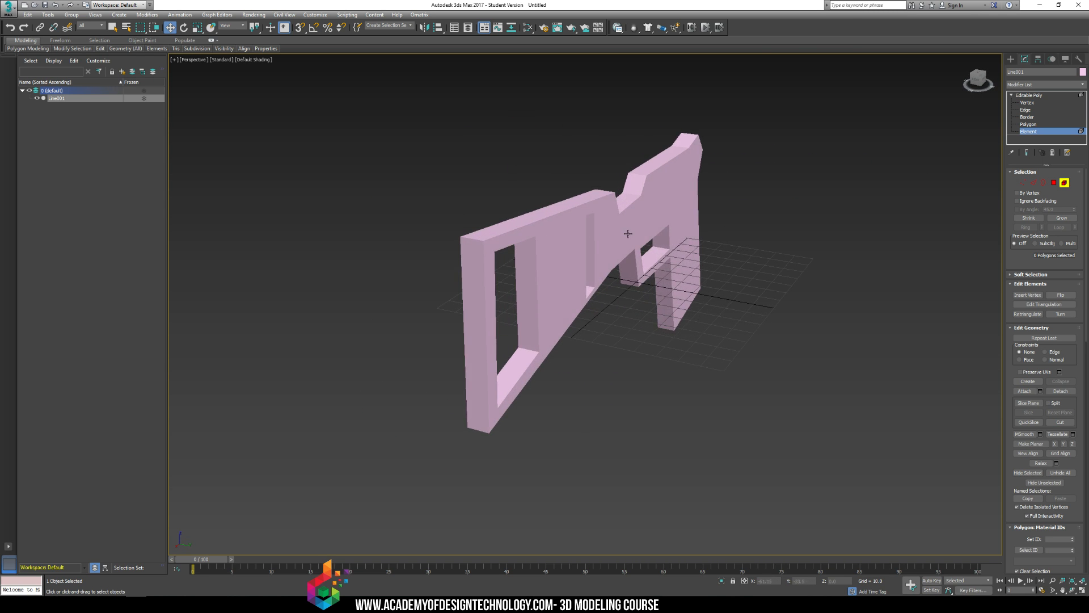
pyautogui.click(637, 234)
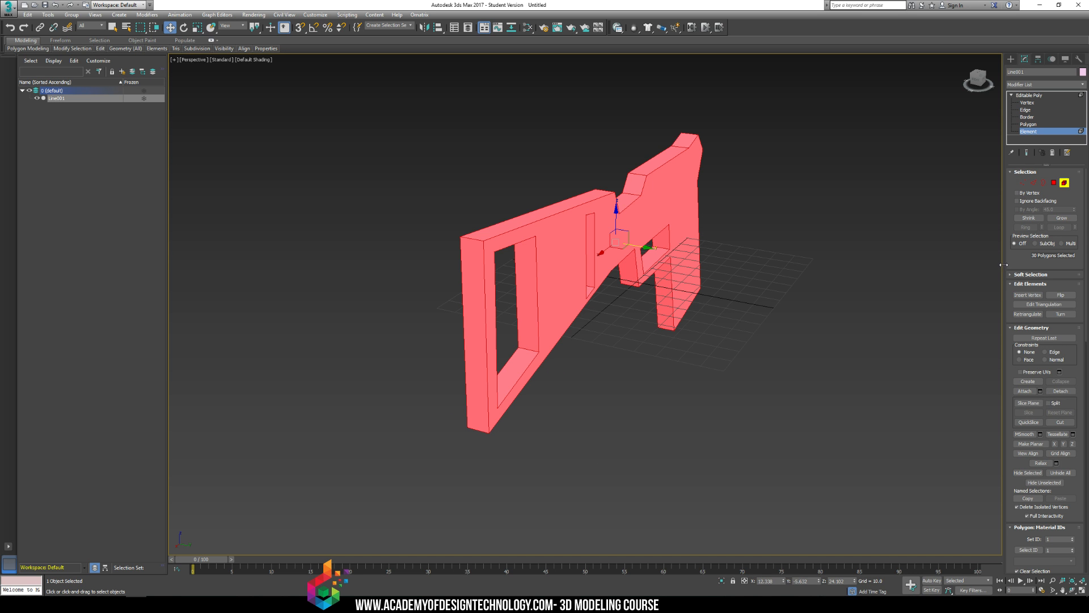
pyautogui.keyDown('alt'); pyautogui.moveTo(906, 267); pyautogui.dragTo(850, 256, button='middle'); pyautogui.keyUp('alt')
# - At Polygon level, extrude the cloned back face outward to thicken the gun body further
pyautogui.press('4')
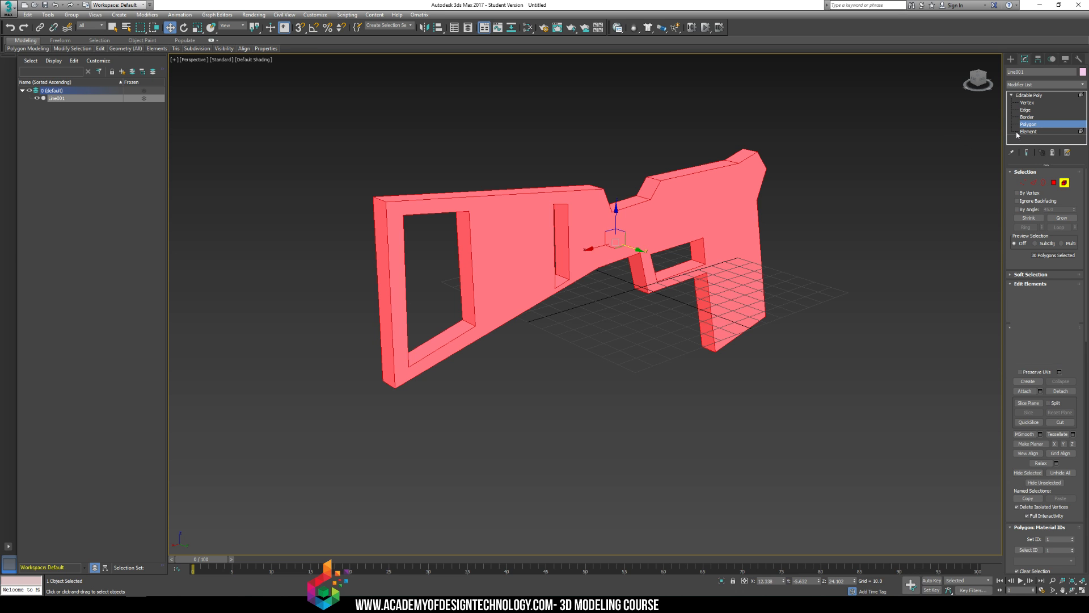
pyautogui.keyDown('alt'); pyautogui.moveTo(788, 245); pyautogui.dragTo(753, 245, button='middle'); pyautogui.keyUp('alt')
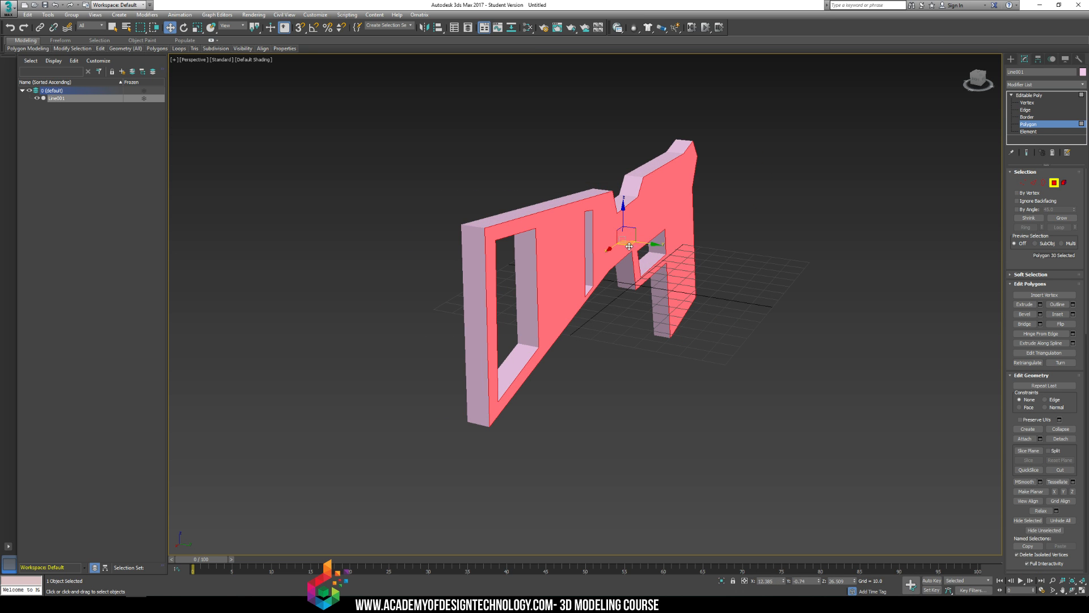
pyautogui.click(1023, 305)
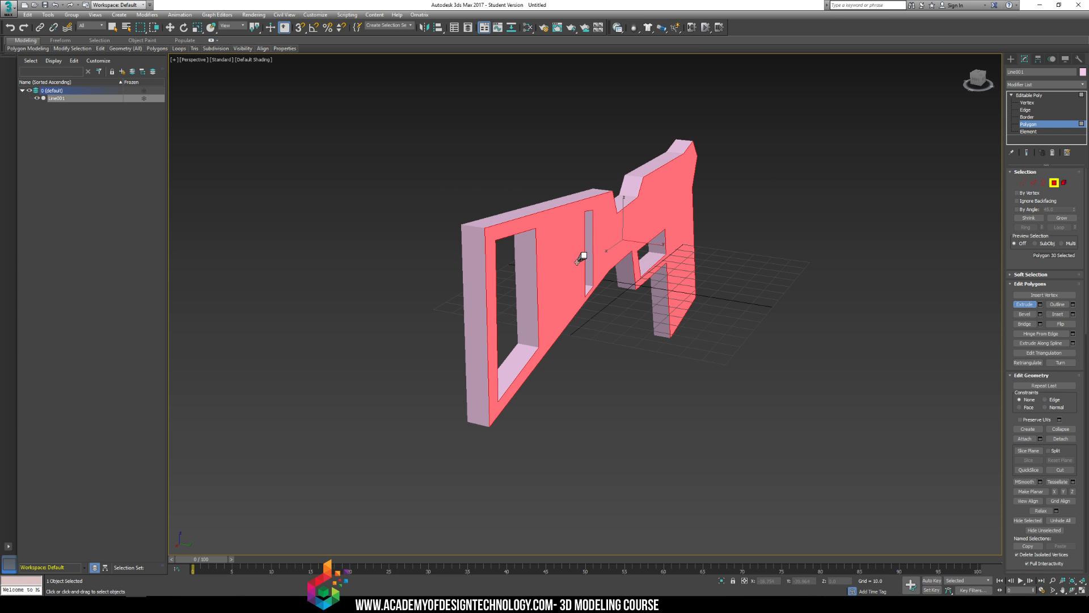
pyautogui.moveTo(583, 257); pyautogui.dragTo(587, 214)
pyautogui.click(757, 204)
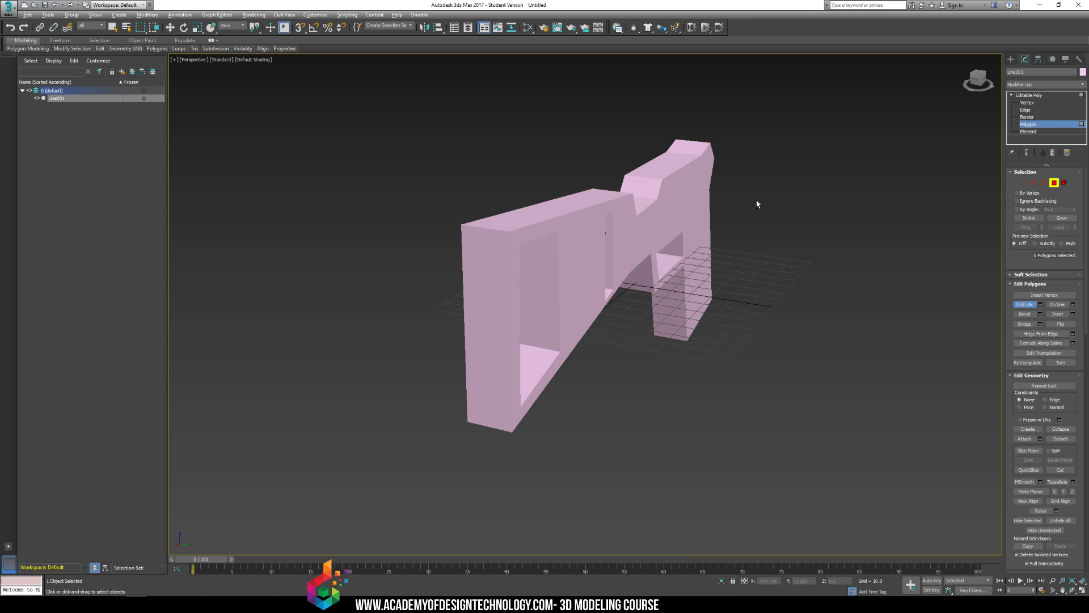
# - Turn on edged faces and select the polygons crossed by a horizontal band along the whole length of the gun
pyautogui.keyDown('alt'); pyautogui.moveTo(757, 204); pyautogui.dragTo(694, 182, button='middle'); pyautogui.keyUp('alt')
pyautogui.press('F4')
pyautogui.keyDown('alt'); pyautogui.moveTo(376, 227); pyautogui.dragTo(365, 229, button='middle'); pyautogui.keyUp('alt')
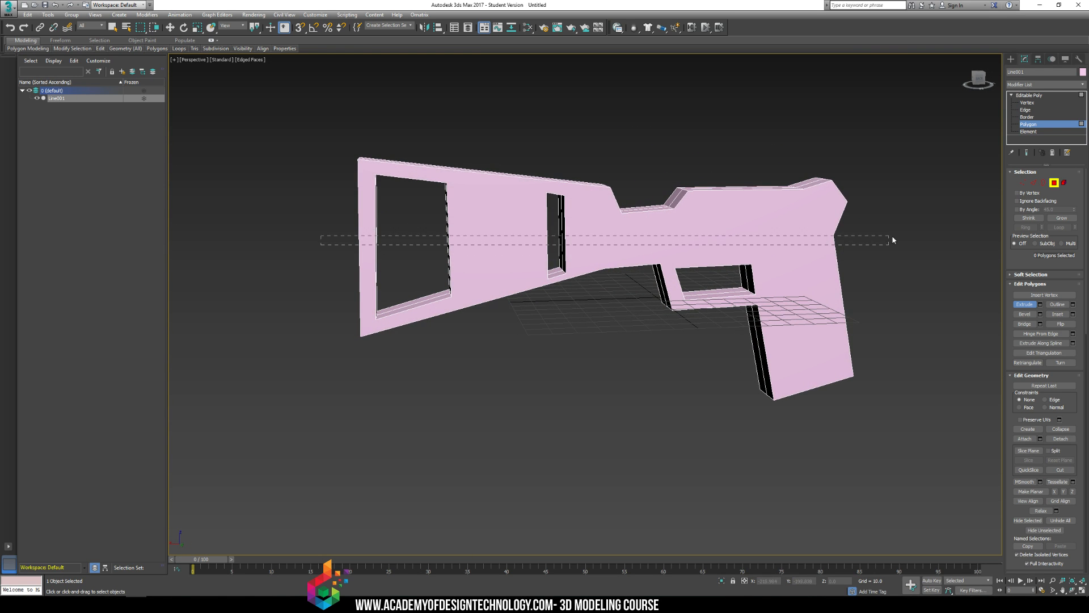
pyautogui.moveTo(893, 239); pyautogui.dragTo(914, 238)
pyautogui.keyDown('alt'); pyautogui.moveTo(875, 334); pyautogui.dragTo(925, 345, button='middle'); pyautogui.keyUp('alt')
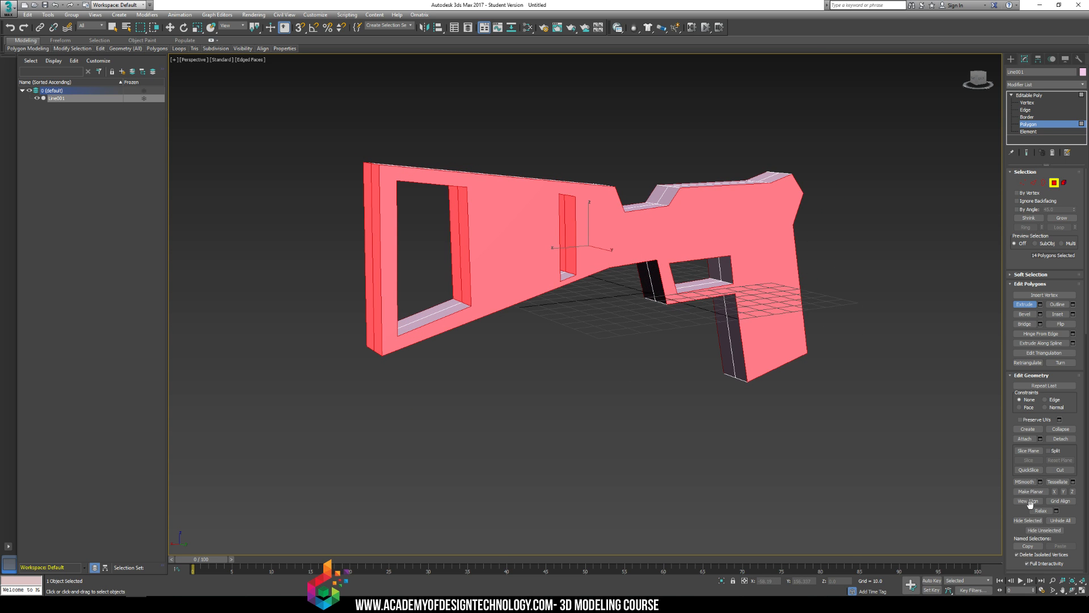
# - Rotate a slice plane to horizontal and slice the selected polygons at two heights through the stock and body
pyautogui.click(1028, 450)
pyautogui.press('e')
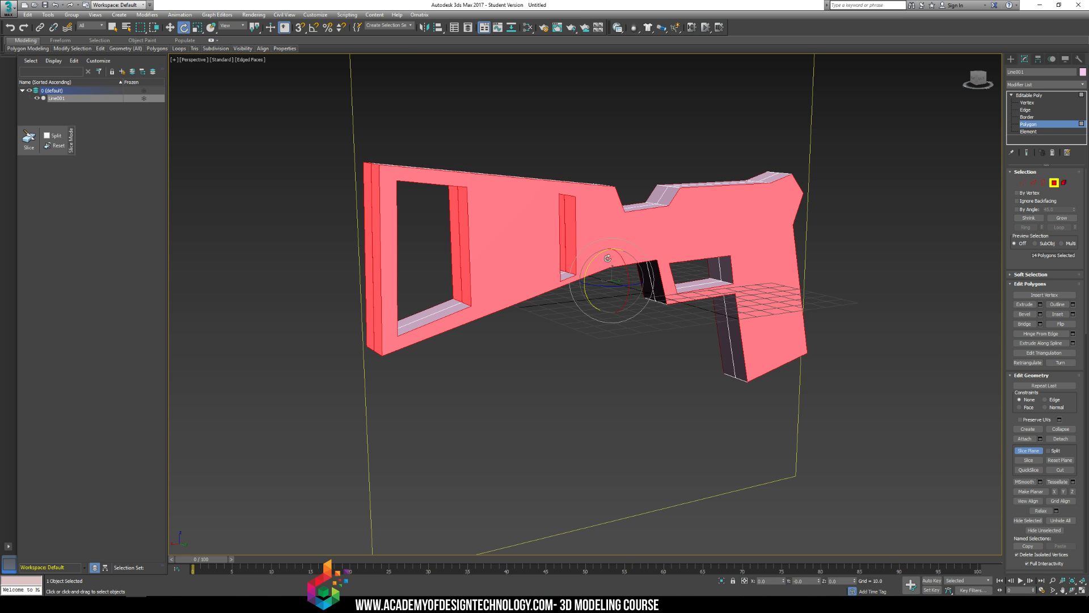
pyautogui.moveTo(625, 266); pyautogui.dragTo(628, 348)
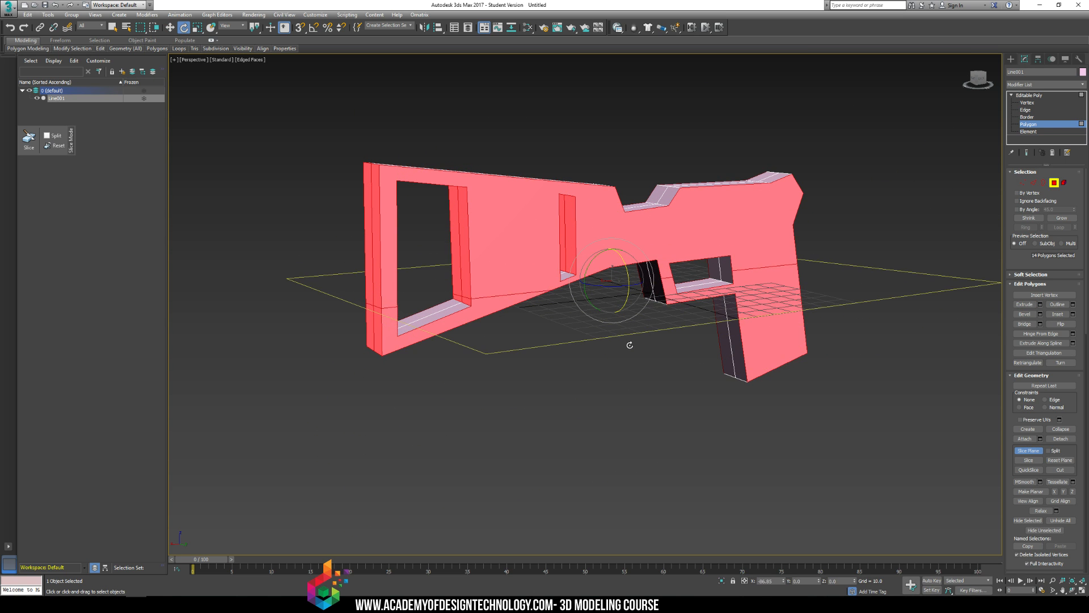
pyautogui.press('w')
pyautogui.moveTo(610, 264); pyautogui.dragTo(611, 208)
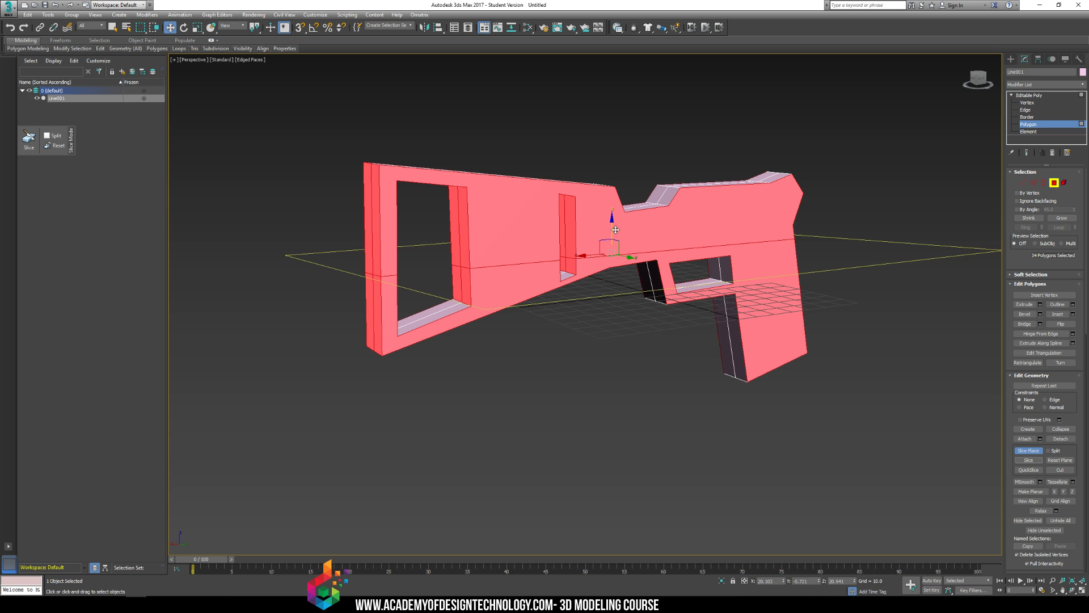
pyautogui.moveTo(616, 230); pyautogui.dragTo(614, 201)
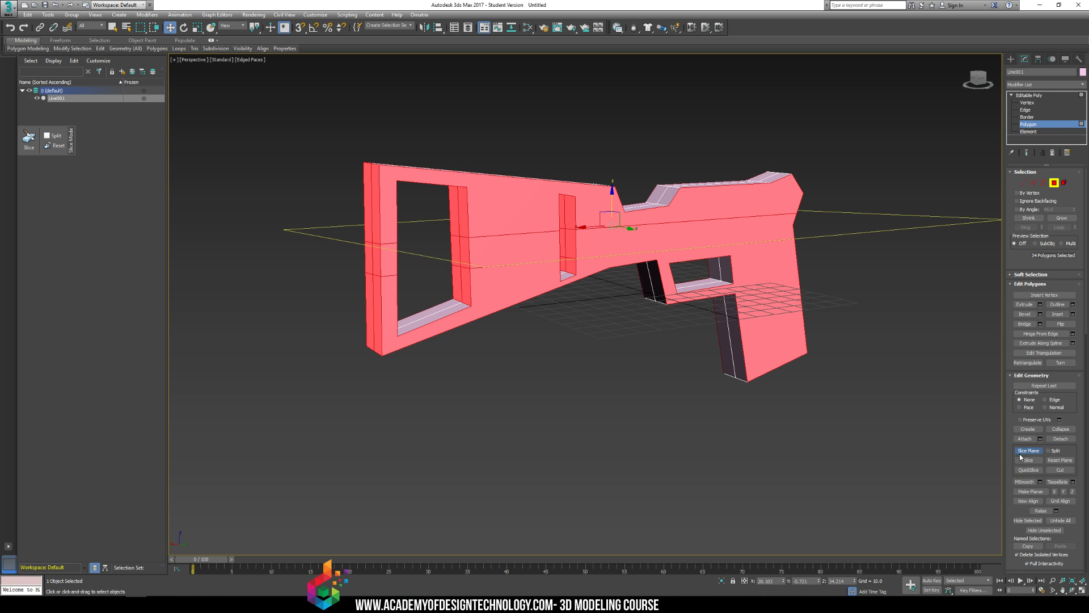
pyautogui.click(1022, 459)
pyautogui.click(1023, 451)
# - Select the middle band of polygons around the stock's rear end, including its outer and inner faces
pyautogui.keyDown('alt'); pyautogui.moveTo(637, 357); pyautogui.dragTo(673, 342, button='middle'); pyautogui.keyUp('alt')
pyautogui.click(618, 258)
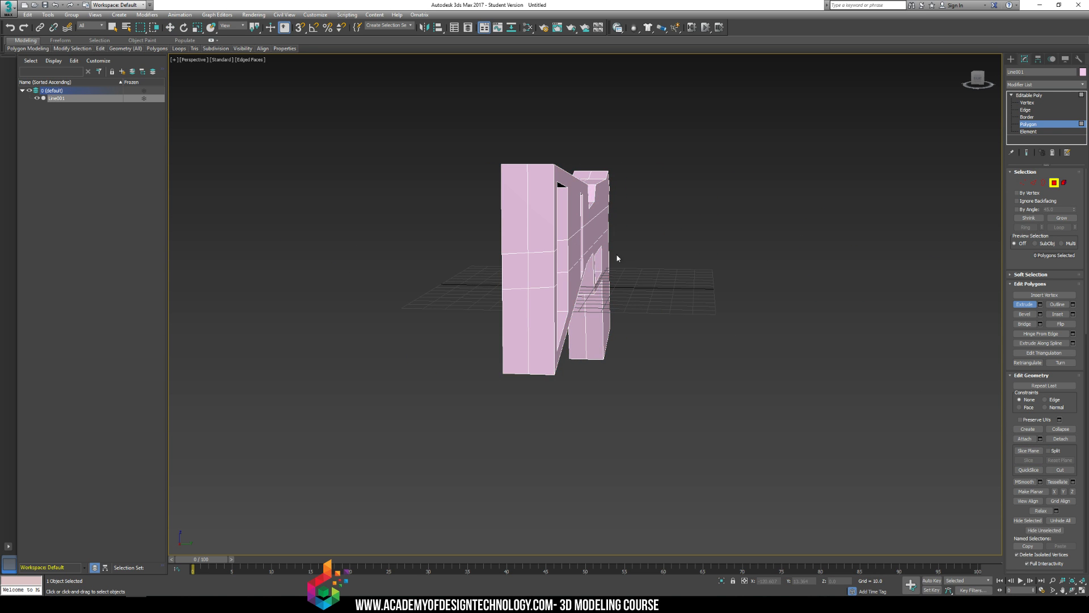
pyautogui.click(537, 253)
pyautogui.keyDown('ctrl'); pyautogui.click(516, 260); pyautogui.keyUp('ctrl')
pyautogui.keyDown('alt'); pyautogui.moveTo(516, 260); pyautogui.dragTo(500, 275, button='middle'); pyautogui.keyUp('alt')
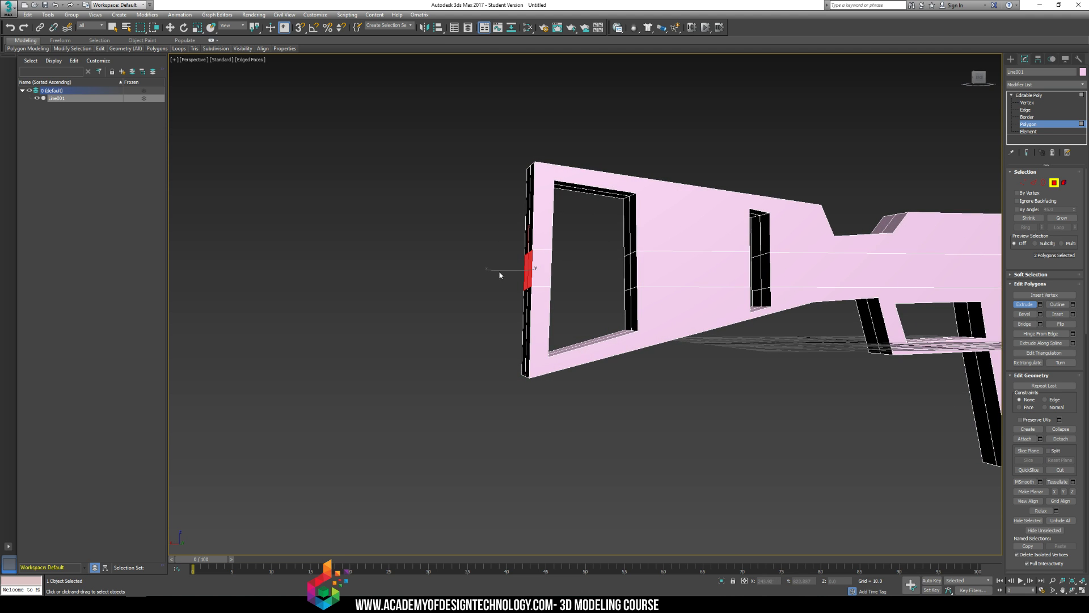
pyautogui.keyDown('alt'); pyautogui.moveTo(569, 282); pyautogui.dragTo(571, 271, button='middle'); pyautogui.keyUp('alt')
pyautogui.press('r')
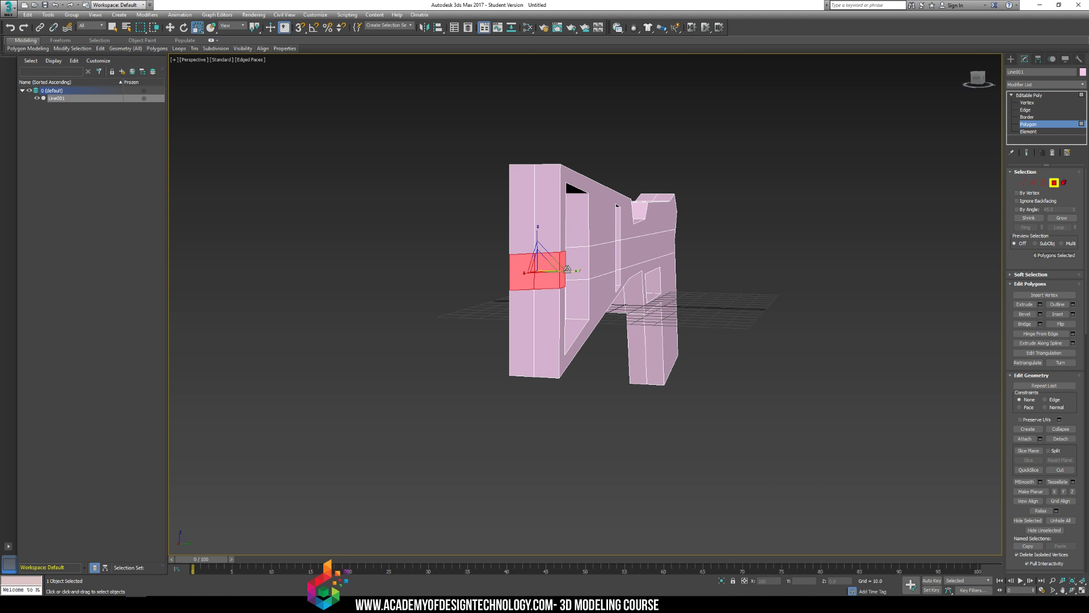
# - Scale the selected band taller, then widen it along Y to about 172%
pyautogui.moveTo(568, 268); pyautogui.dragTo(547, 209)
pyautogui.hotkey('ctrl', 'z')
pyautogui.press('r')
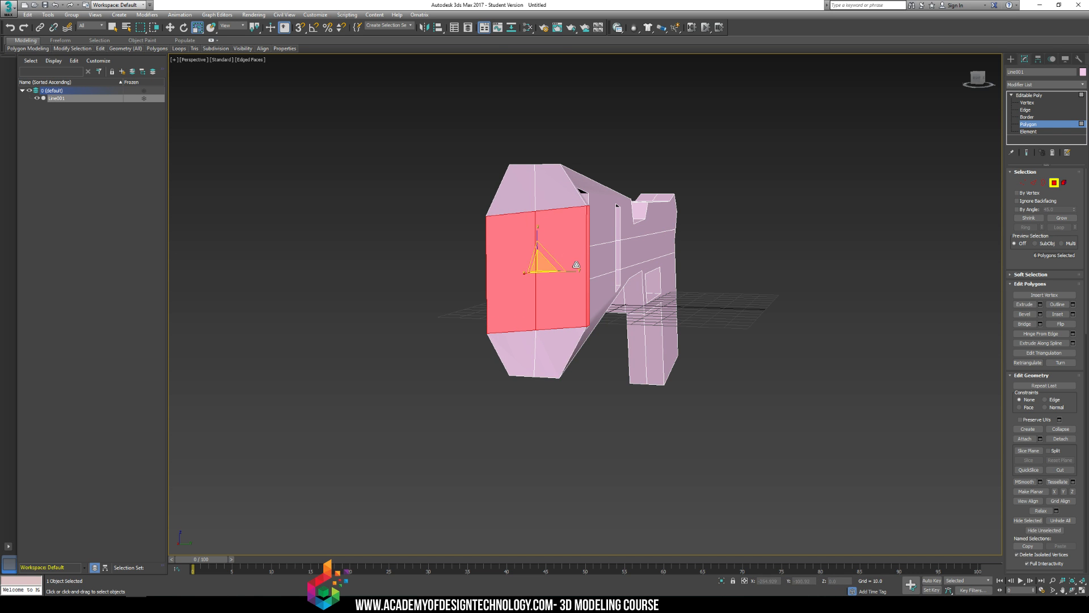
pyautogui.moveTo(576, 270); pyautogui.dragTo(594, 275)
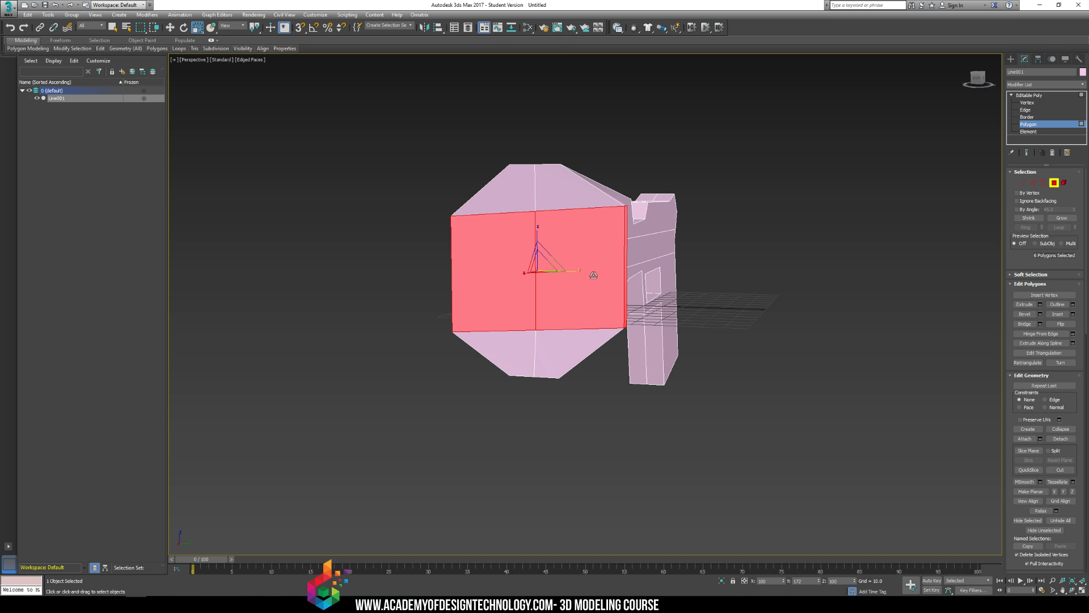
# - At Vertex level, scale the upper and lower vertex rows of the widened butt vertically to level each row
pyautogui.click(1027, 103)
pyautogui.keyDown('alt'); pyautogui.moveTo(703, 223); pyautogui.dragTo(443, 218, button='middle'); pyautogui.keyUp('alt')
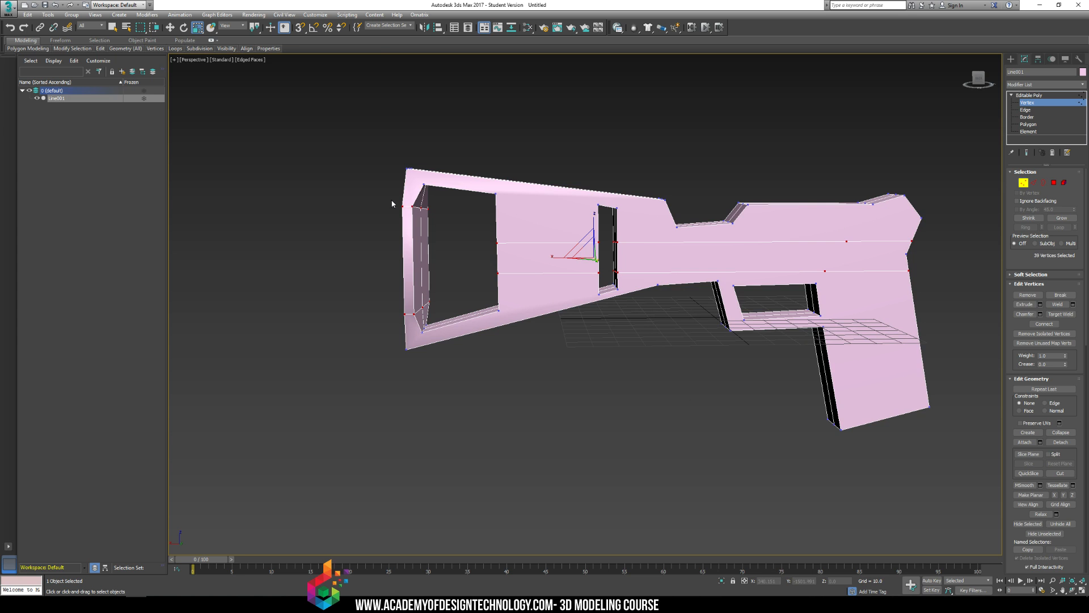
pyautogui.moveTo(392, 202); pyautogui.dragTo(440, 220)
pyautogui.press('r')
pyautogui.moveTo(416, 179); pyautogui.dragTo(416, 194)
pyautogui.hotkey('ctrl', 'z')
pyautogui.press('r')
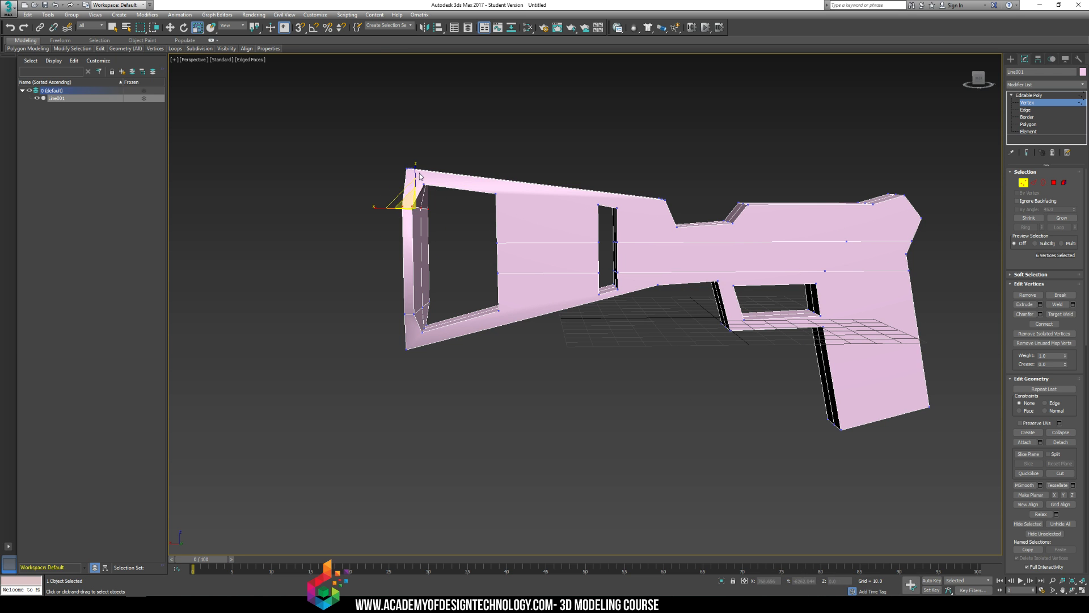
pyautogui.keyDown('alt'); pyautogui.moveTo(340, 278); pyautogui.dragTo(376, 286, button='middle'); pyautogui.keyUp('alt')
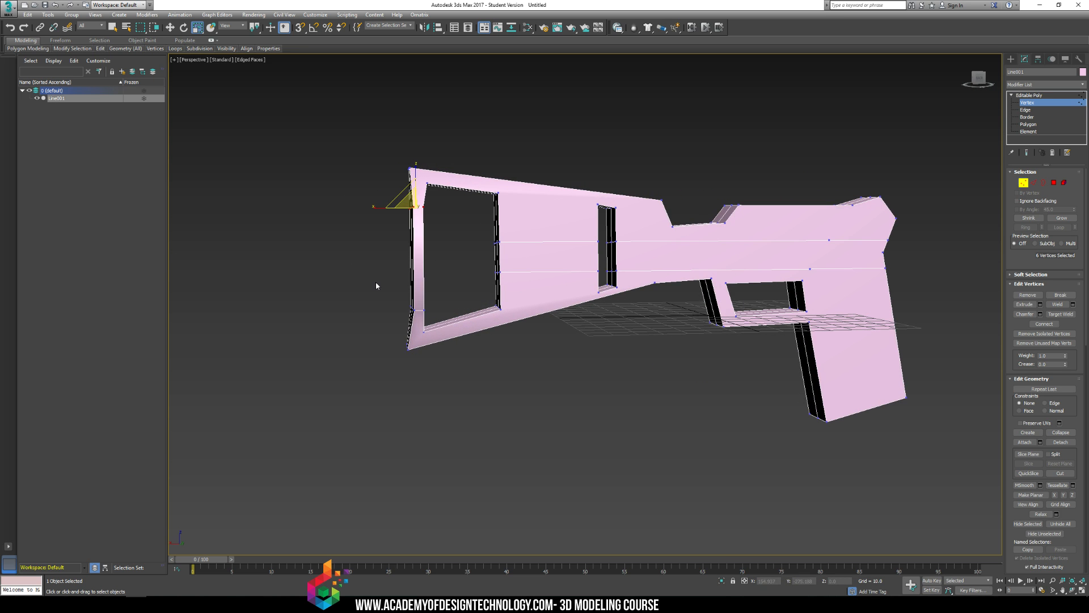
pyautogui.moveTo(437, 330); pyautogui.dragTo(437, 329)
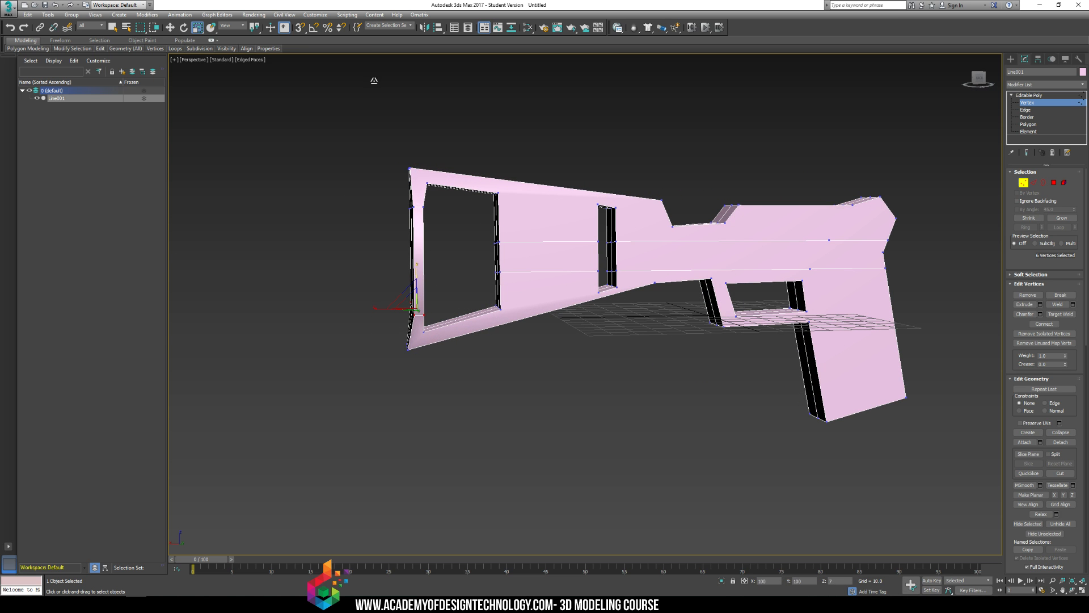
# - Move two lower vertices on one side of the butt outward to widen its bottom
pyautogui.keyDown('alt'); pyautogui.moveTo(400, 197); pyautogui.dragTo(582, 223, button='middle'); pyautogui.keyUp('alt')
pyautogui.keyDown('ctrl'); pyautogui.moveTo(390, 198); pyautogui.dragTo(448, 260); pyautogui.keyUp('ctrl')
pyautogui.press('w')
pyautogui.click(546, 227)
pyautogui.moveTo(546, 227)
pyautogui.keyDown('alt'); pyautogui.mouseDown(button='middle')
pyautogui.moveTo(465, 229)
pyautogui.moveTo(479, 217)
pyautogui.moveTo(488, 233)
pyautogui.moveTo(532, 242)
pyautogui.mouseUp(button='middle'); pyautogui.keyUp('alt')
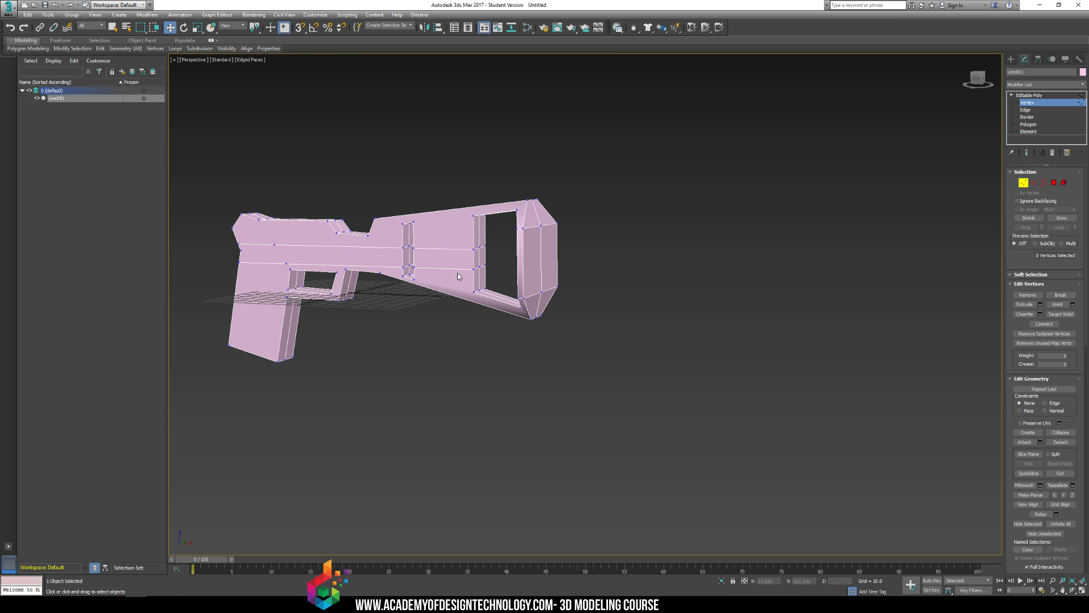
pyautogui.keyDown('alt'); pyautogui.moveTo(425, 245); pyautogui.dragTo(494, 244, button='middle'); pyautogui.keyUp('alt')
pyautogui.click(503, 241)
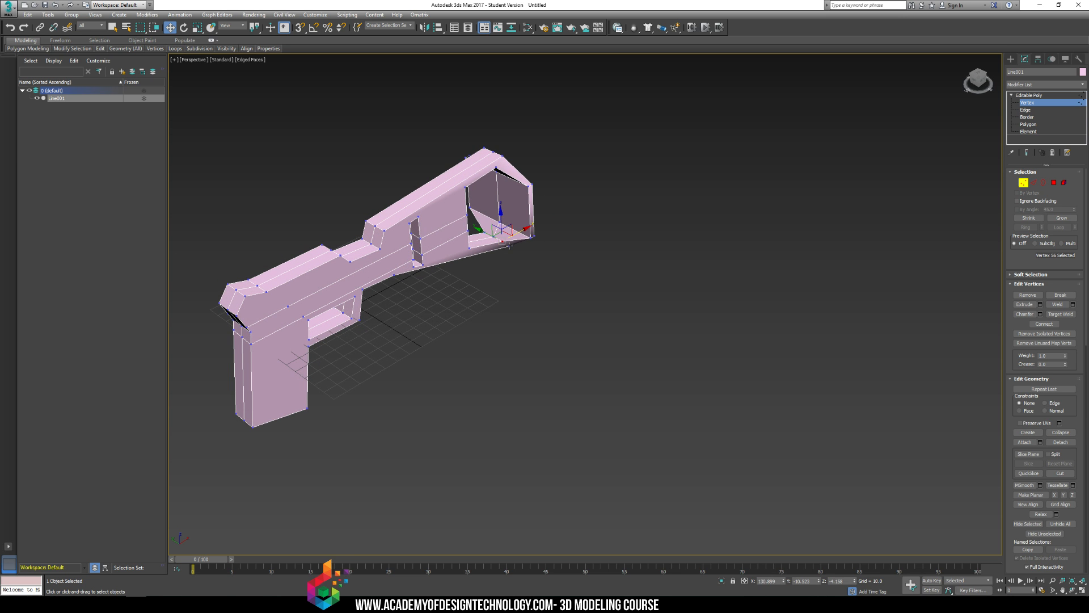
pyautogui.keyDown('ctrl'); pyautogui.click(510, 247); pyautogui.keyUp('ctrl')
pyautogui.moveTo(493, 234); pyautogui.dragTo(504, 238)
pyautogui.keyDown('alt'); pyautogui.moveTo(503, 238); pyautogui.dragTo(534, 247, button='middle'); pyautogui.keyUp('alt')
pyautogui.scroll(5, 476, 269)
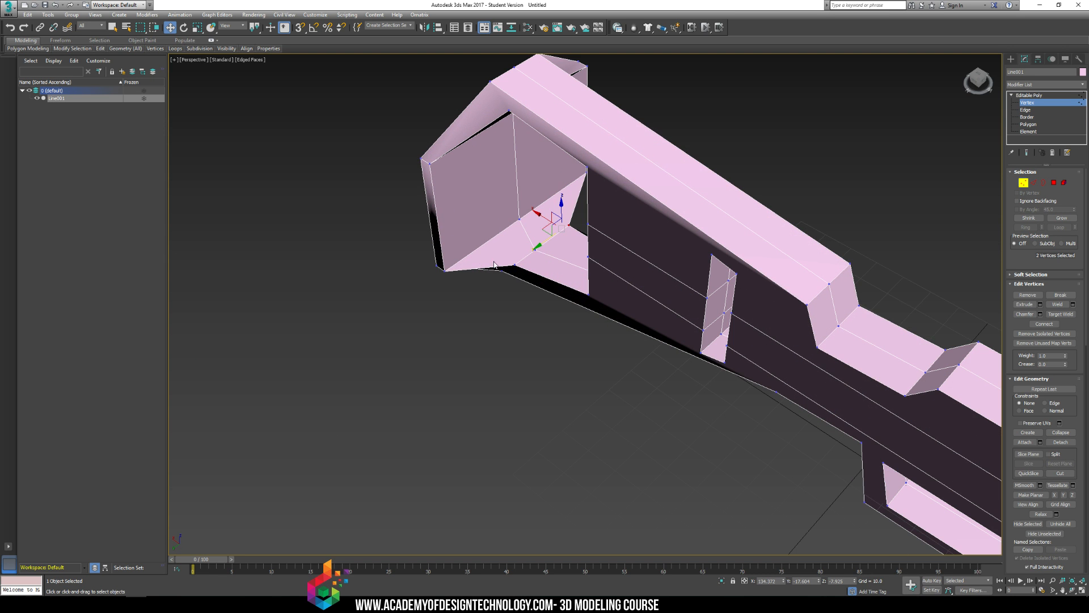
# - Move the two lower vertices on the butt's opposite side outward along Y by about 16.6
pyautogui.moveTo(496, 265); pyautogui.dragTo(470, 295)
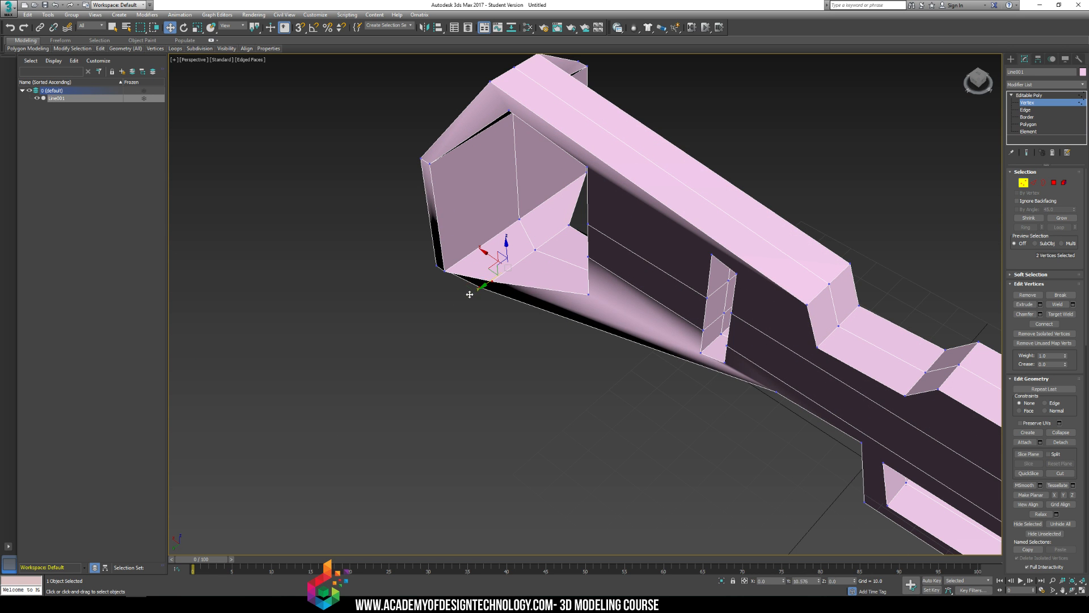
pyautogui.click(601, 365)
pyautogui.scroll(-4, 669, 364)
pyautogui.keyDown('alt'); pyautogui.moveTo(689, 363); pyautogui.dragTo(717, 291, button='middle'); pyautogui.keyUp('alt')
# - Inset the middle polygons on both the outer and inner faces of the butt to form a rectangular frame
pyautogui.click(1034, 125)
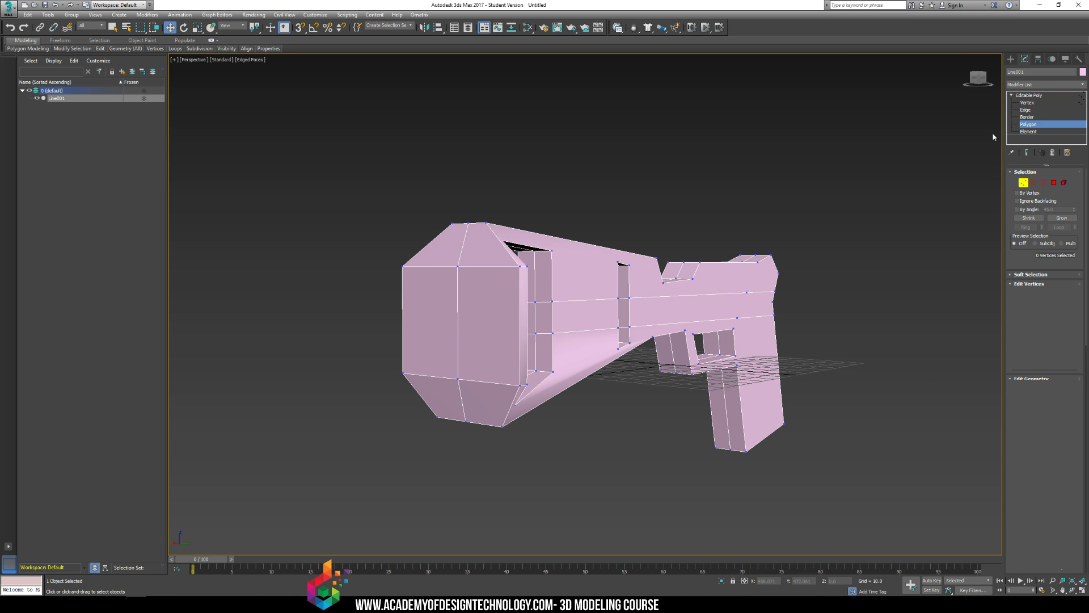
pyautogui.click(496, 313)
pyautogui.keyDown('ctrl'); pyautogui.click(435, 307); pyautogui.keyUp('ctrl')
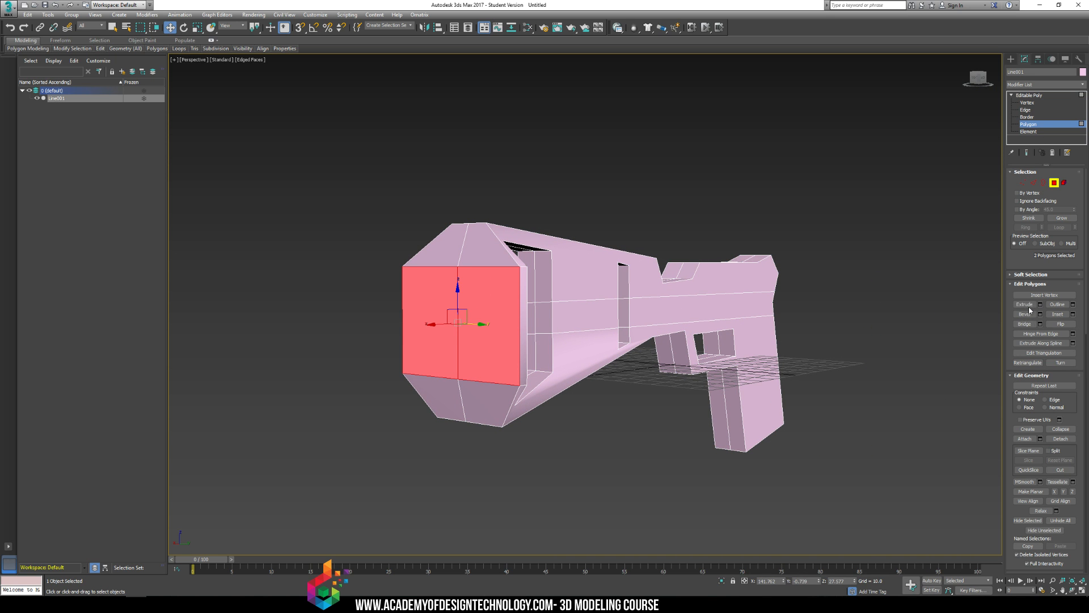
pyautogui.click(1072, 315)
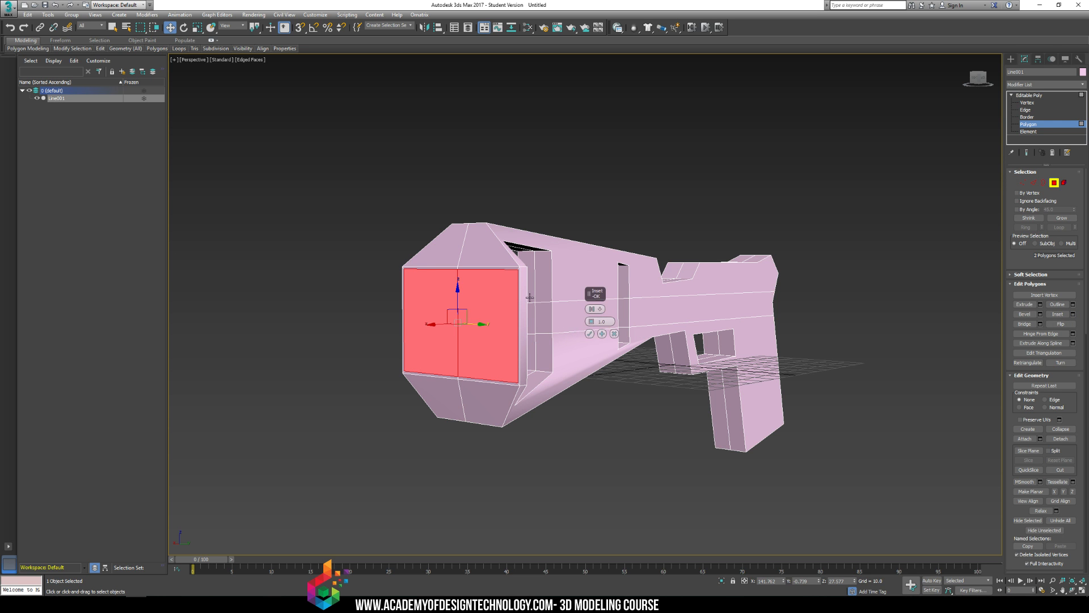
pyautogui.keyDown('alt'); pyautogui.moveTo(530, 297); pyautogui.dragTo(489, 299, button='middle'); pyautogui.keyUp('alt')
pyautogui.keyDown('ctrl'); pyautogui.click(459, 297); pyautogui.keyUp('ctrl')
pyautogui.keyDown('ctrl'); pyautogui.click(482, 299); pyautogui.keyUp('ctrl')
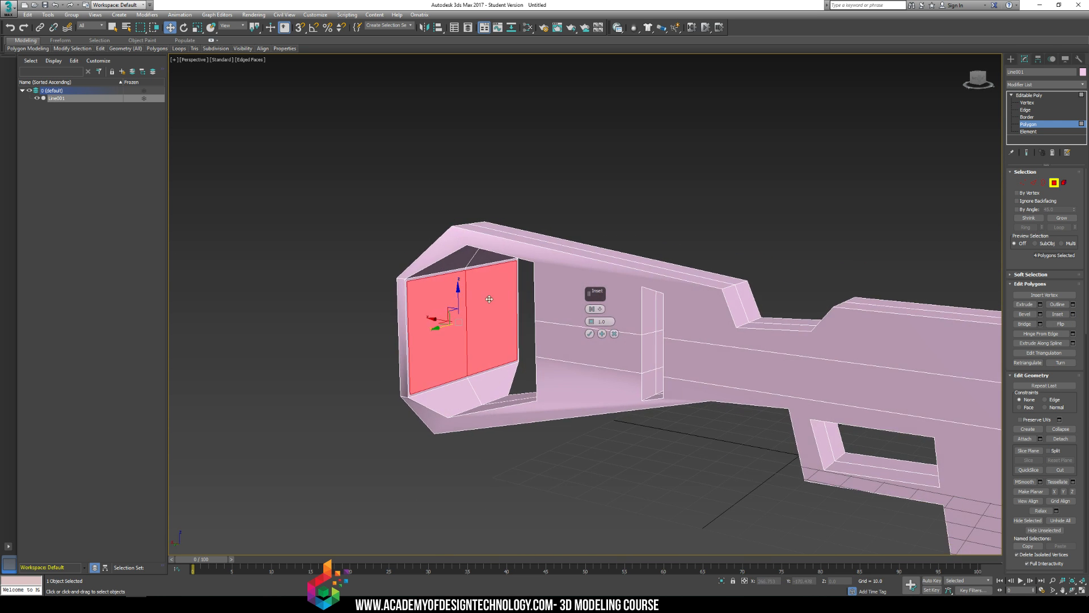
pyautogui.moveTo(593, 323); pyautogui.dragTo(601, 288)
pyautogui.keyDown('alt'); pyautogui.moveTo(601, 288); pyautogui.dragTo(542, 305, button='middle'); pyautogui.keyUp('alt')
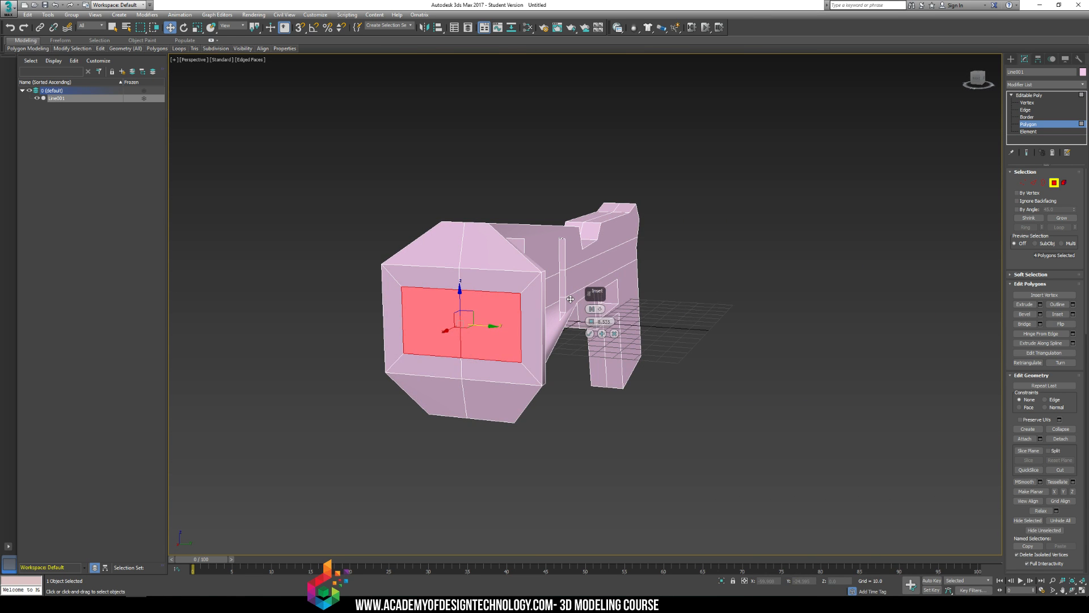
pyautogui.click(590, 333)
# - Delete the inset polygons on both faces to cut a rectangular opening through the butt
pyautogui.press('Delete')
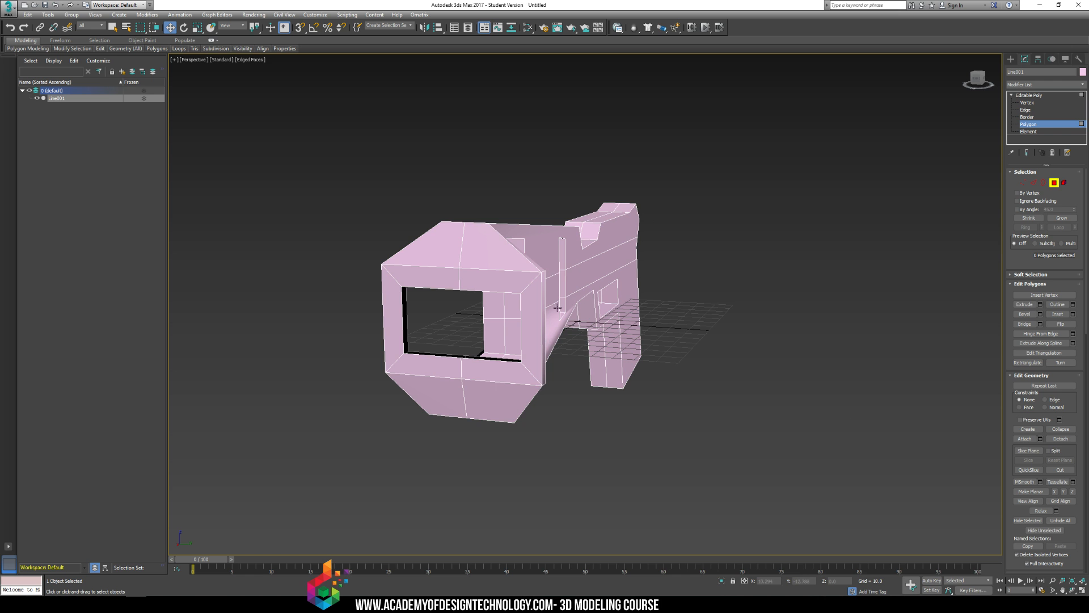
pyautogui.keyDown('alt'); pyautogui.moveTo(558, 307); pyautogui.dragTo(576, 285, button='middle'); pyautogui.keyUp('alt')
pyautogui.scroll(5, 577, 284)
pyautogui.moveTo(465, 282)
pyautogui.keyDown('alt'); pyautogui.mouseDown(button='middle')
pyautogui.moveTo(492, 270)
pyautogui.moveTo(461, 296)
pyautogui.mouseUp(button='middle'); pyautogui.keyUp('alt')
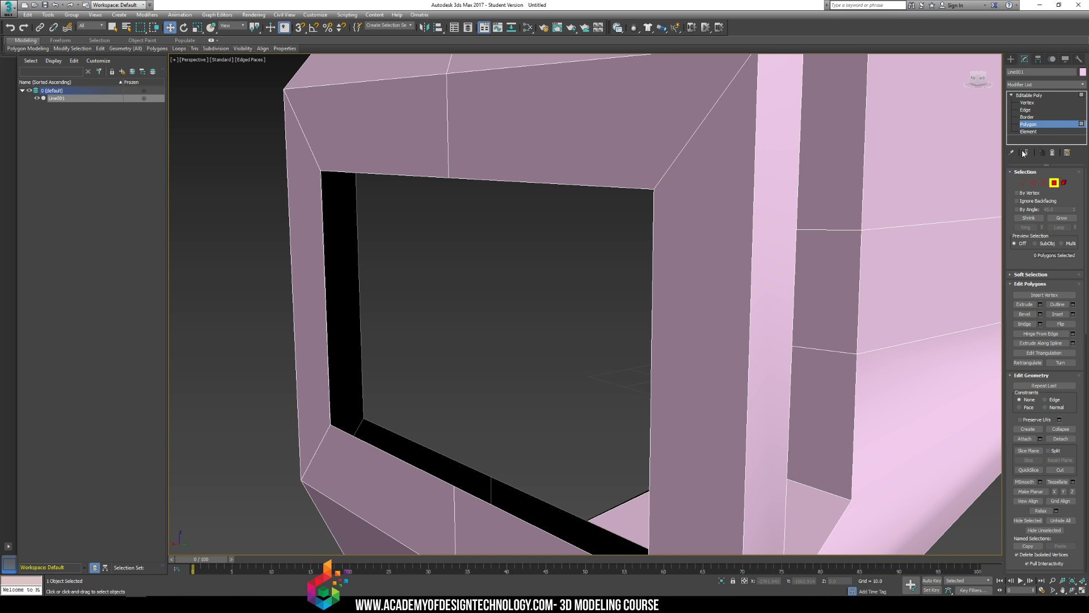
# - At Border level, select the outer and inner open borders of the butt's rectangular opening
pyautogui.click(1043, 117)
pyautogui.click(355, 236)
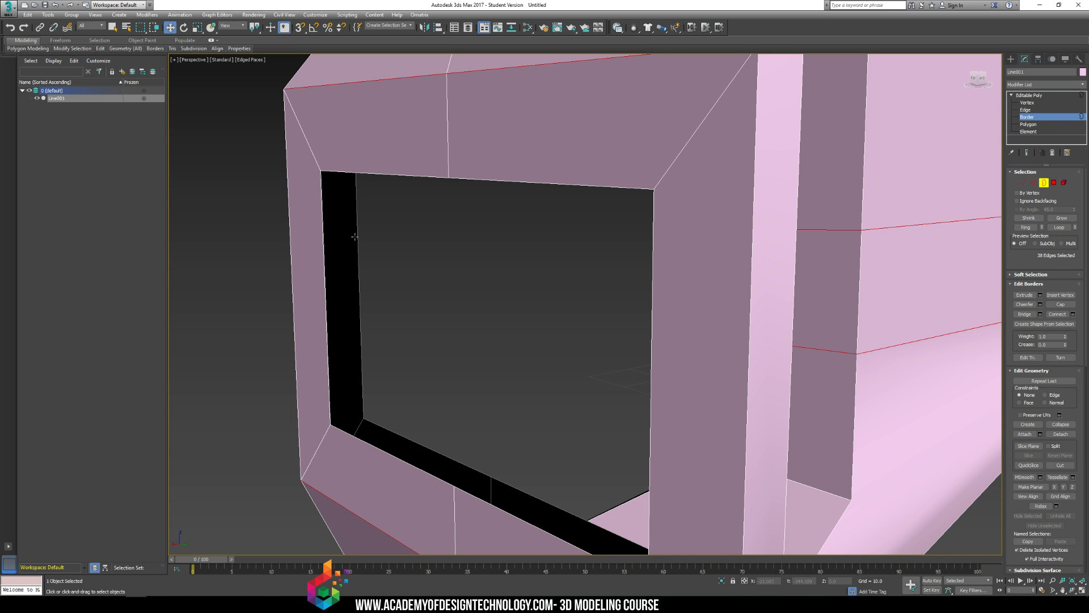
pyautogui.click(320, 229)
pyautogui.scroll(-8, 414, 267)
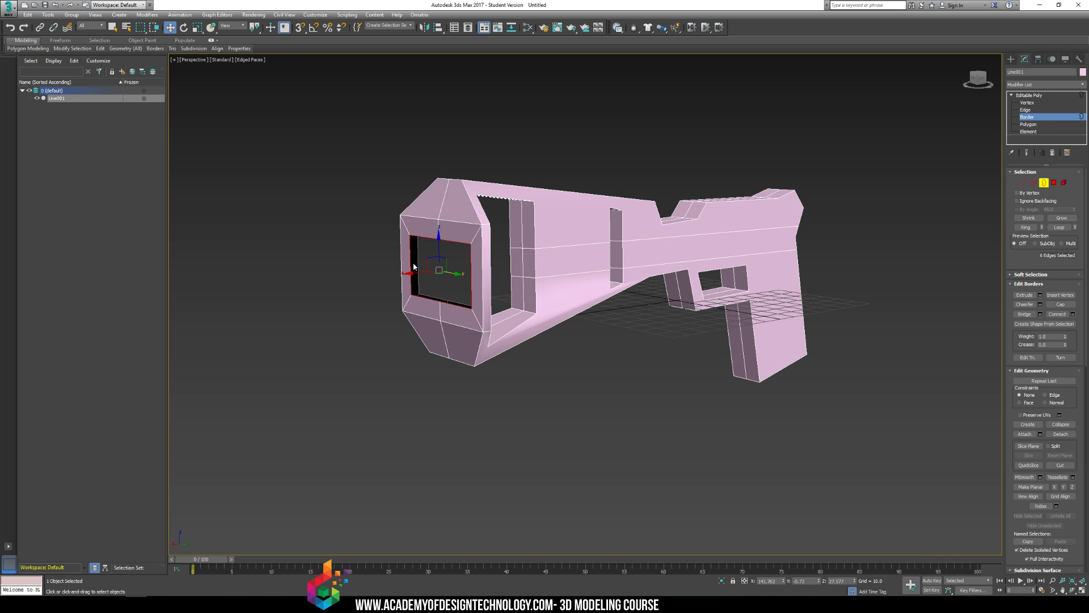
pyautogui.scroll(2, 413, 267)
pyautogui.keyDown('ctrl'); pyautogui.click(419, 268); pyautogui.keyUp('ctrl')
pyautogui.press('z')
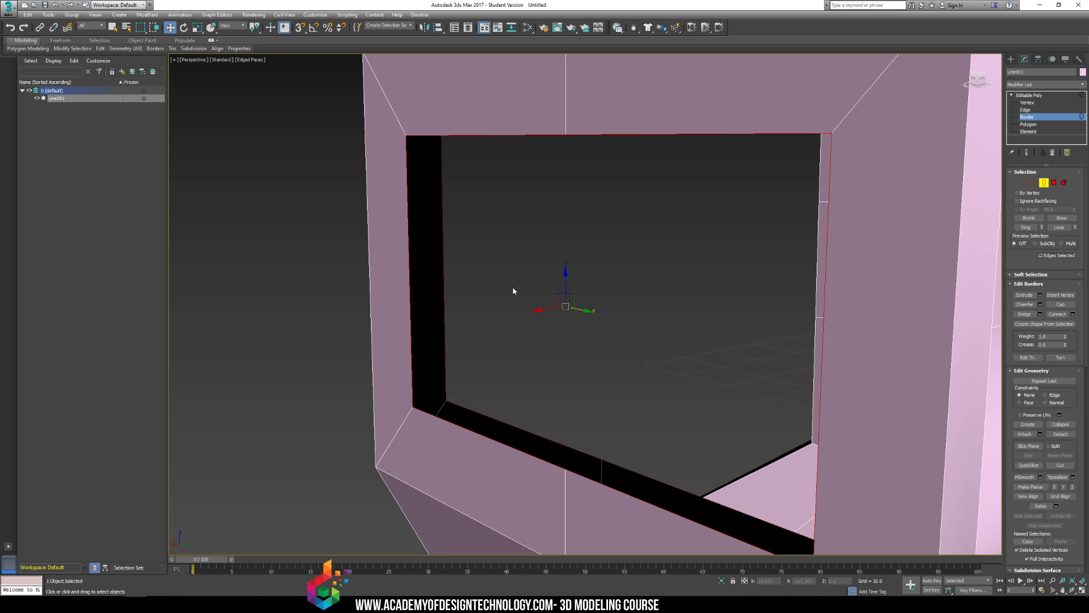
pyautogui.moveTo(551, 295)
pyautogui.keyDown('alt'); pyautogui.mouseDown(button='middle')
pyautogui.moveTo(490, 305)
pyautogui.moveTo(540, 313)
pyautogui.mouseUp(button='middle'); pyautogui.keyUp('alt')
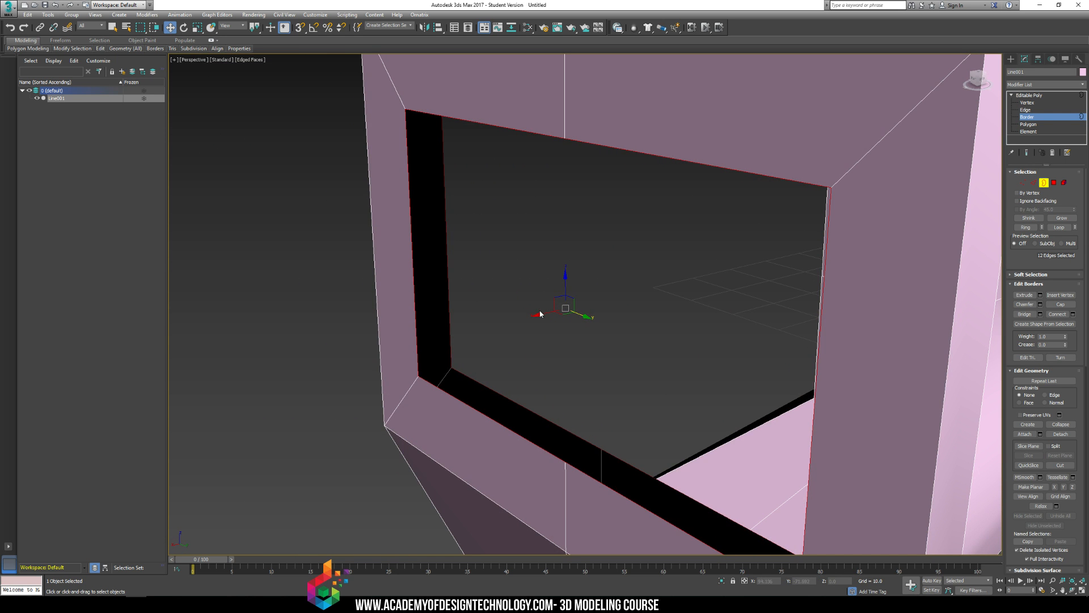
# - Bridge the two selected borders to close the walls of the butt opening
pyautogui.click(1041, 315)
pyautogui.keyDown('alt'); pyautogui.moveTo(528, 304); pyautogui.dragTo(785, 277, button='middle'); pyautogui.keyUp('alt')
pyautogui.scroll(-2, 400, 263)
pyautogui.click(590, 358)
pyautogui.click(580, 344)
pyautogui.scroll(-5, 612, 331)
# - At Edge level, scale the upper and lower edge pairs on the stock's inner wall vertically to level them
pyautogui.click(1032, 111)
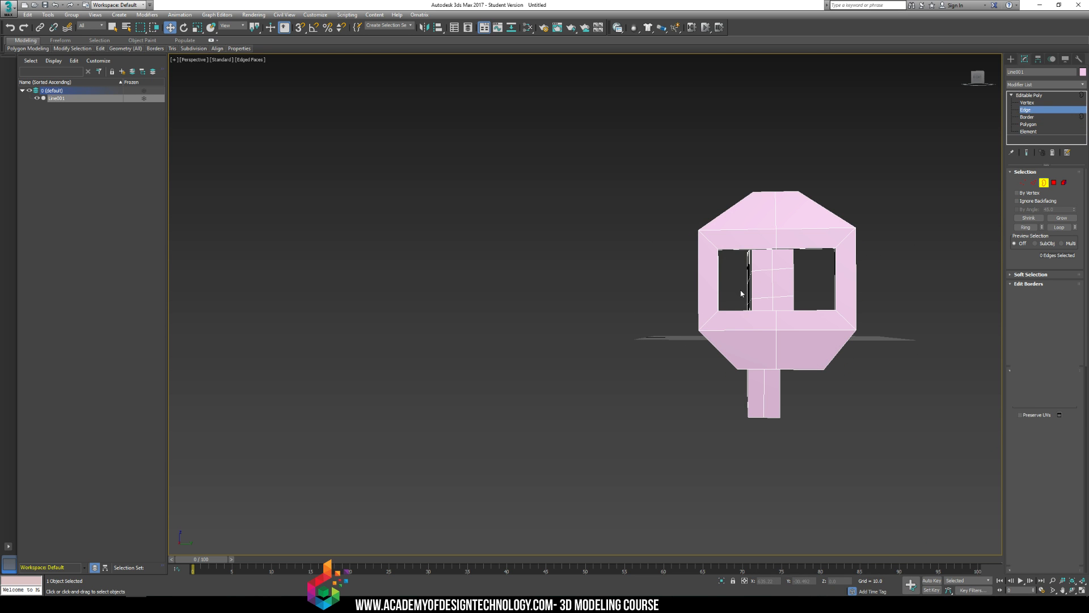
pyautogui.click(766, 271)
pyautogui.press('r')
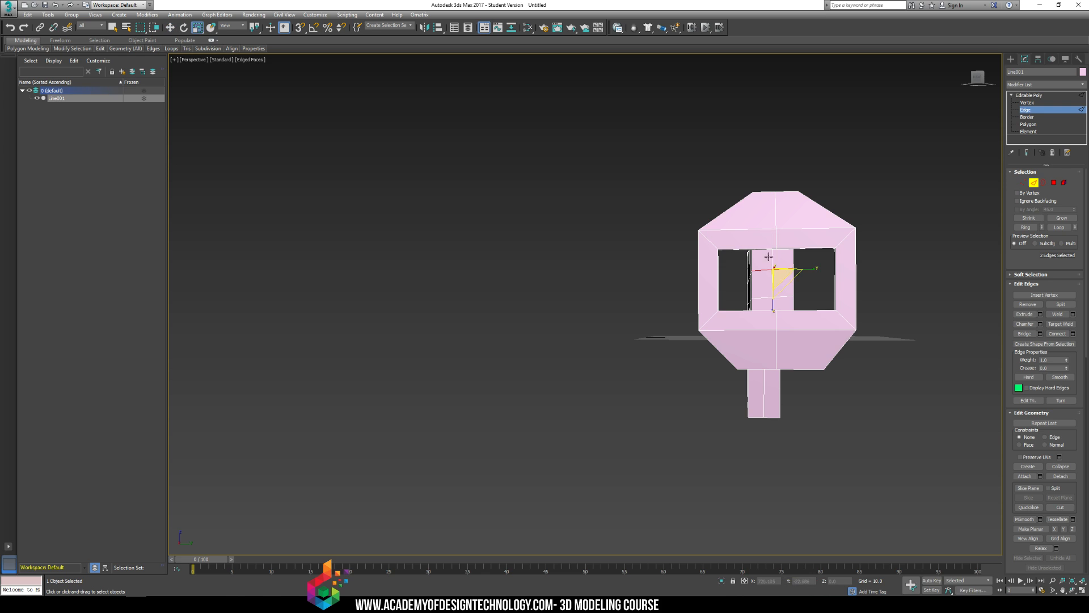
pyautogui.click(764, 297)
pyautogui.keyDown('ctrl'); pyautogui.click(773, 330); pyautogui.keyUp('ctrl')
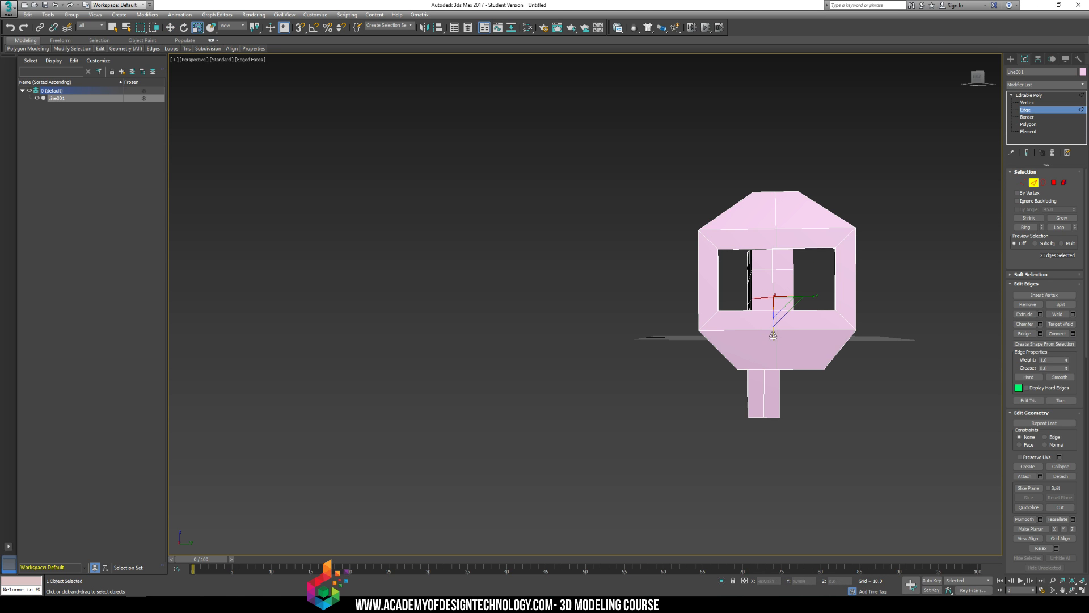
pyautogui.click(652, 151)
pyautogui.keyDown('alt'); pyautogui.moveTo(652, 151); pyautogui.dragTo(816, 196, button='middle'); pyautogui.keyUp('alt')
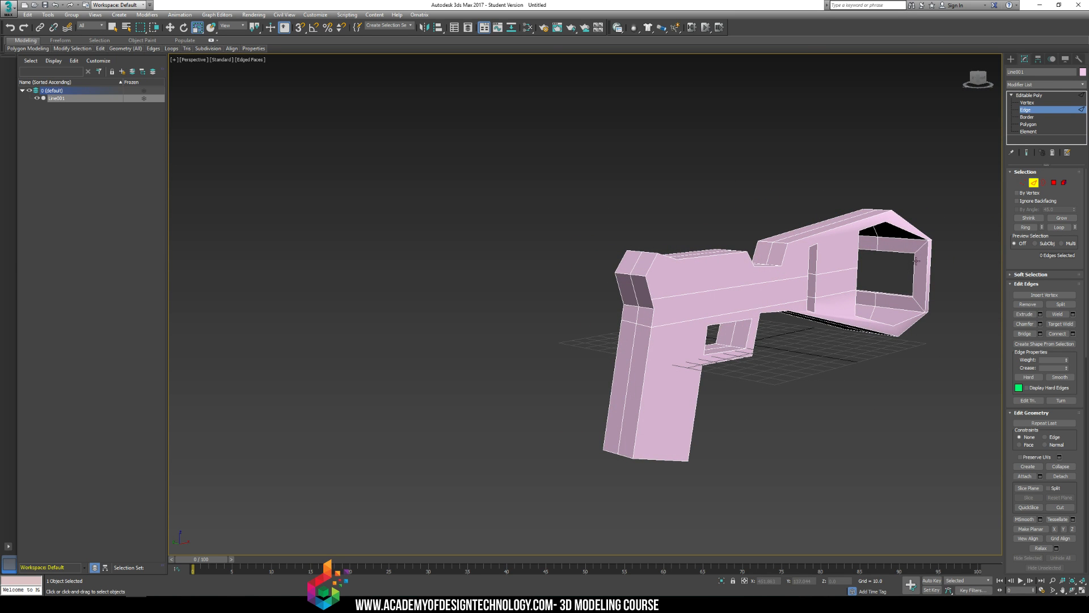
pyautogui.keyDown('alt'); pyautogui.moveTo(916, 261); pyautogui.dragTo(723, 269, button='middle'); pyautogui.keyUp('alt')
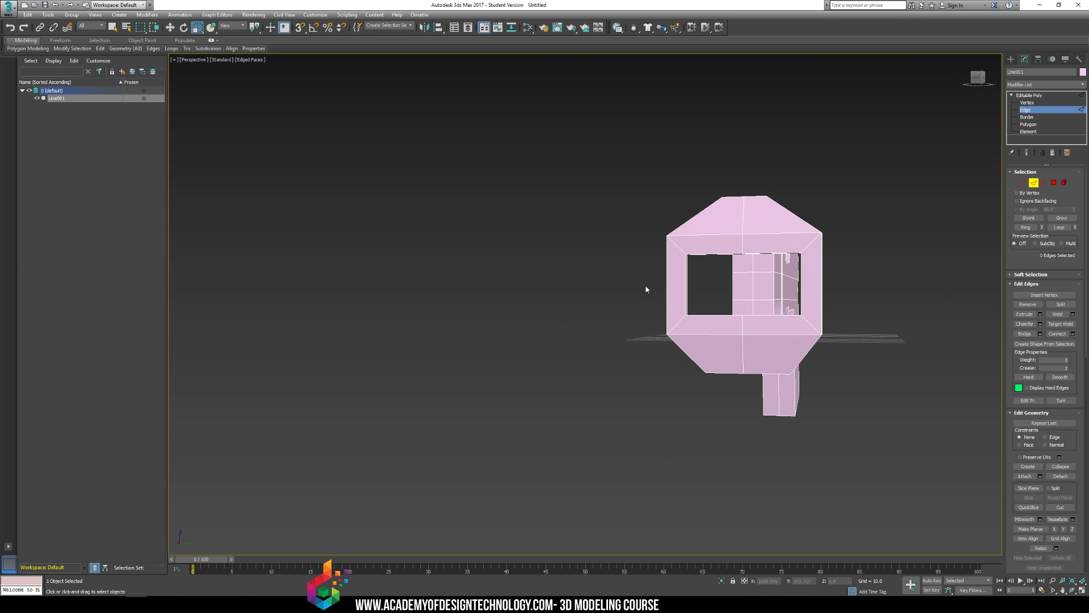
# - At Polygon level, cut the polygons of the butt frame's two side walls horizontally through their middle with a slice plane
pyautogui.keyDown('alt'); pyautogui.moveTo(868, 297); pyautogui.dragTo(763, 292, button='middle'); pyautogui.keyUp('alt')
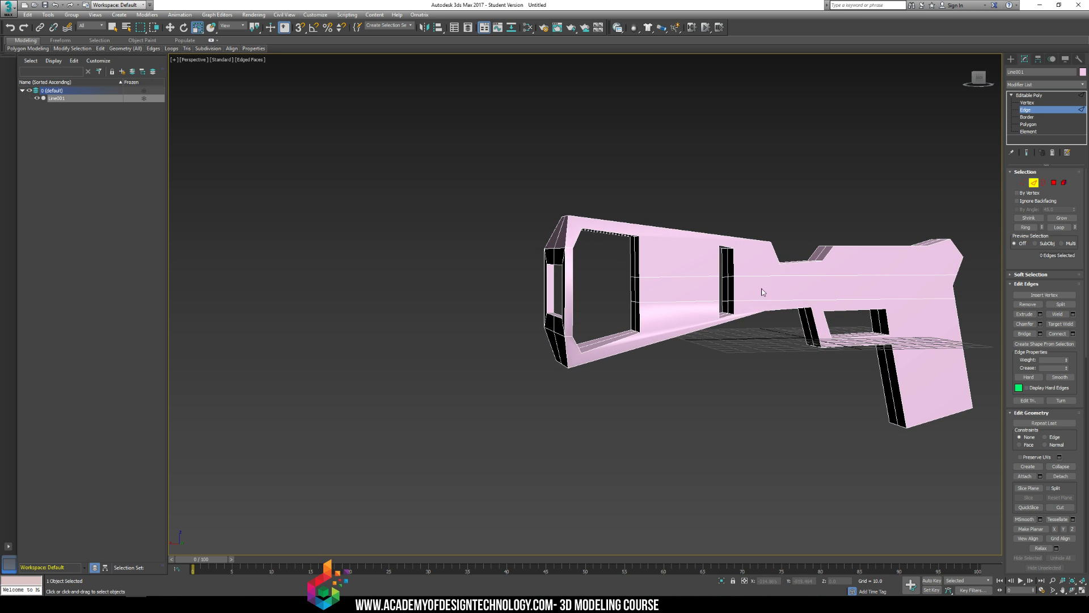
pyautogui.click(1032, 127)
pyautogui.keyDown('alt'); pyautogui.moveTo(548, 295); pyautogui.dragTo(670, 314, button='middle'); pyautogui.keyUp('alt')
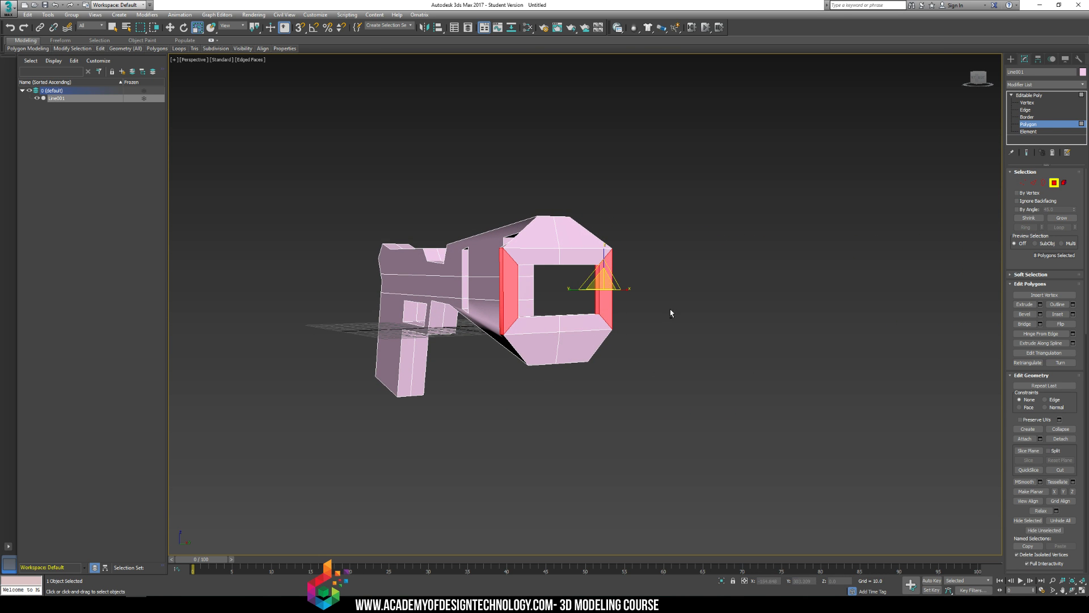
pyautogui.click(1029, 450)
pyautogui.moveTo(459, 253)
pyautogui.mouseDown()
pyautogui.moveTo(459, 263)
pyautogui.moveTo(444, 254)
pyautogui.mouseUp()
pyautogui.press('e')
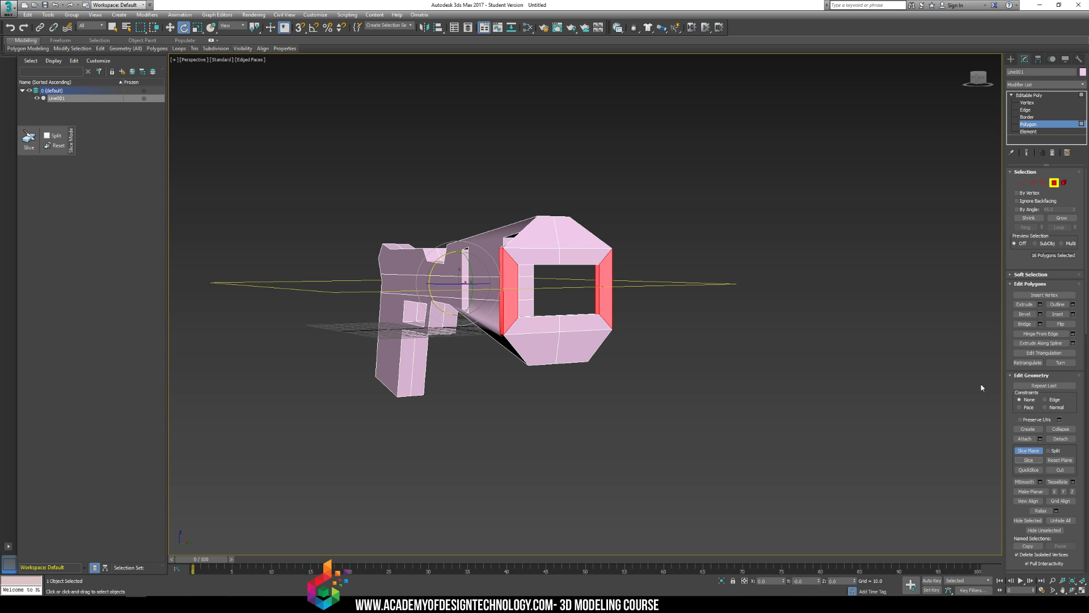
pyautogui.click(1025, 445)
pyautogui.keyDown('alt'); pyautogui.moveTo(746, 297); pyautogui.dragTo(668, 312, button='middle'); pyautogui.keyUp('alt')
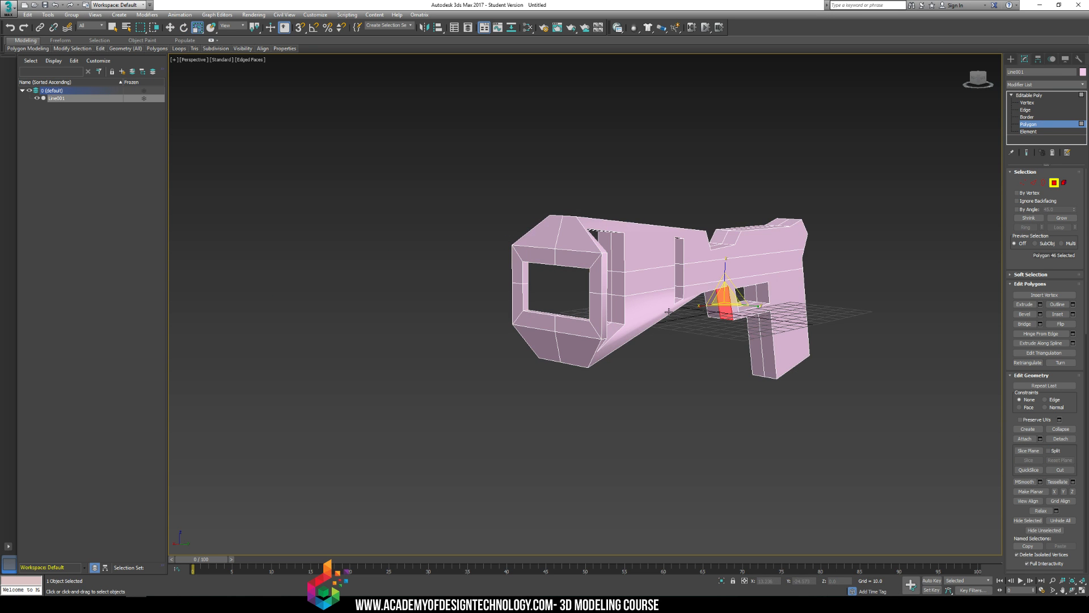
# - At Vertex level, move the new mid-height vertices on both sides of the butt frame outward to give the sides a pointed profile
pyautogui.press('1')
pyautogui.moveTo(490, 276); pyautogui.dragTo(521, 283)
pyautogui.press('w')
pyautogui.keyDown('alt'); pyautogui.moveTo(603, 292); pyautogui.dragTo(574, 295, button='middle'); pyautogui.keyUp('alt')
pyautogui.click(543, 286)
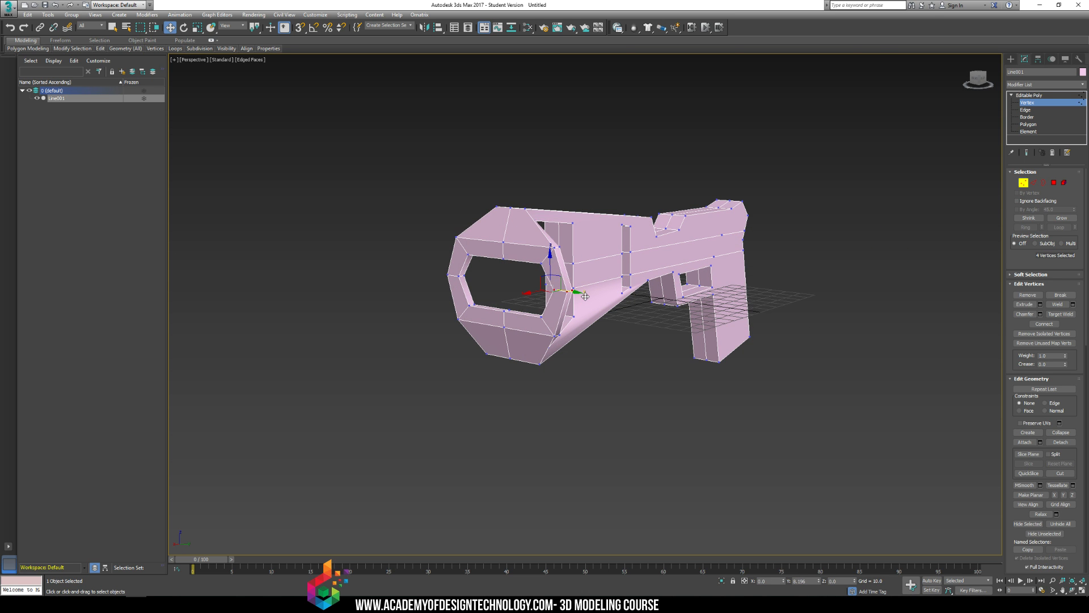
# - At Polygon level, select the two polygons on the underside of the grip and inset them as a group to leave a thin rim
pyautogui.keyDown('alt'); pyautogui.moveTo(440, 184); pyautogui.dragTo(627, 241, button='middle'); pyautogui.keyUp('alt')
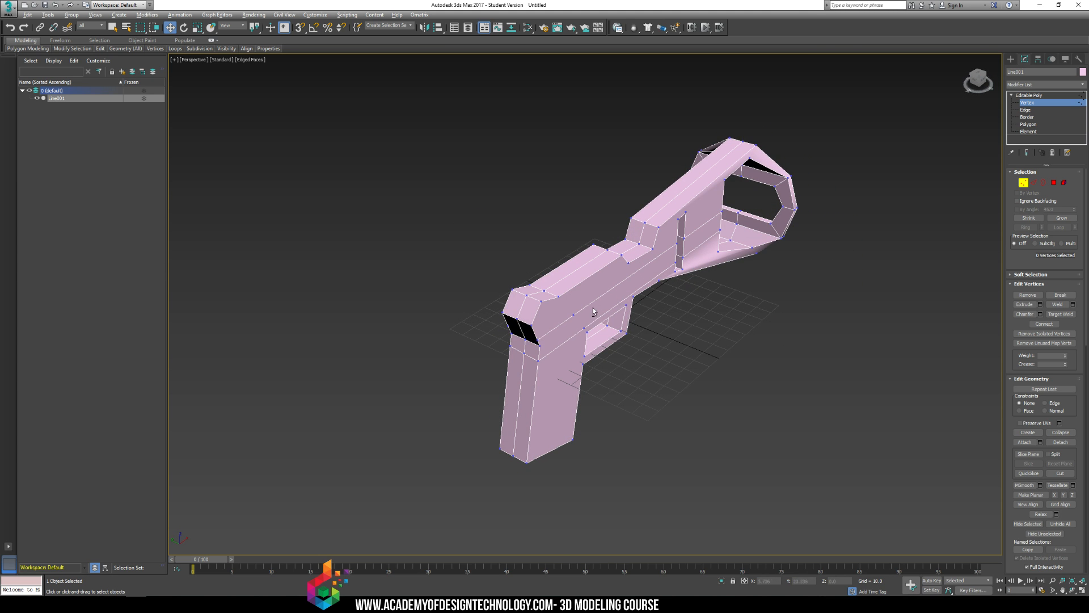
pyautogui.keyDown('alt'); pyautogui.moveTo(594, 311); pyautogui.dragTo(576, 248, button='middle'); pyautogui.keyUp('alt')
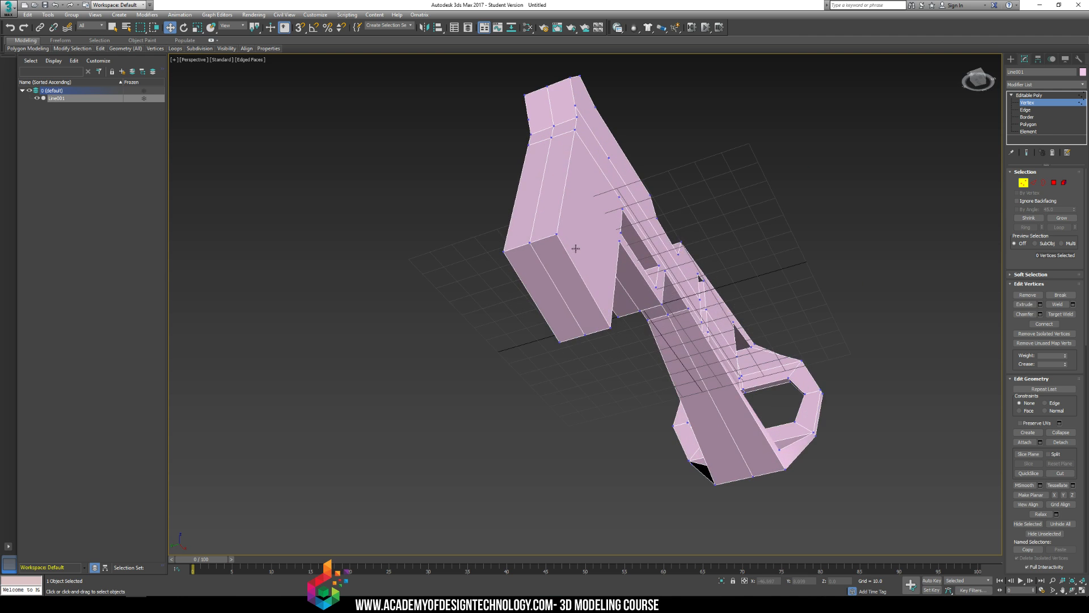
pyautogui.click(1030, 124)
pyautogui.click(536, 281)
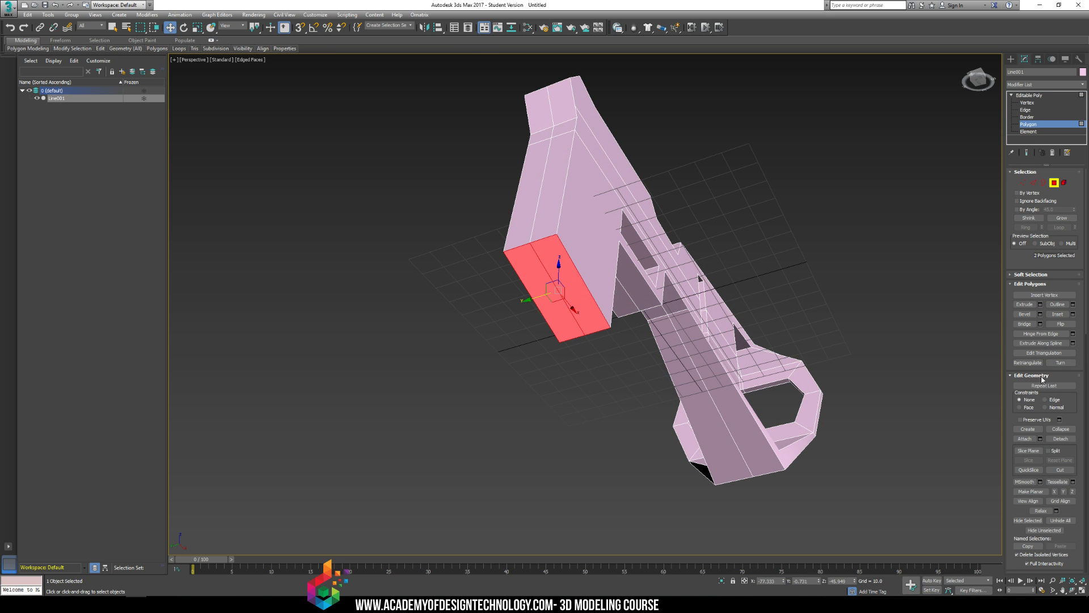
pyautogui.click(1073, 315)
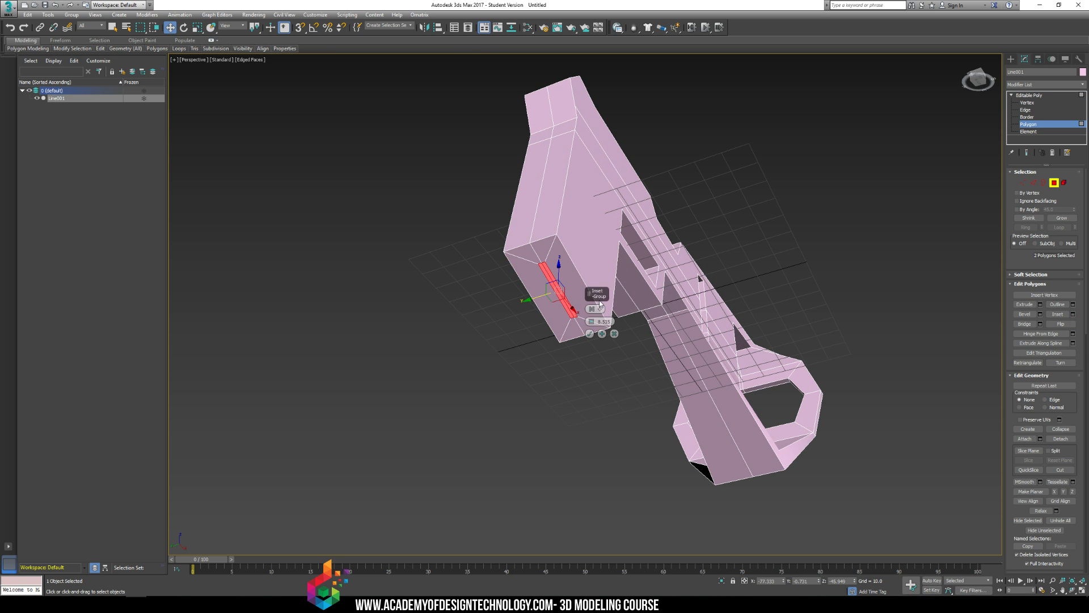
pyautogui.moveTo(592, 321); pyautogui.dragTo(591, 352)
pyautogui.click(589, 334)
# - Extrude the inset polygons inward to hollow out the underside of the grip
pyautogui.click(1025, 304)
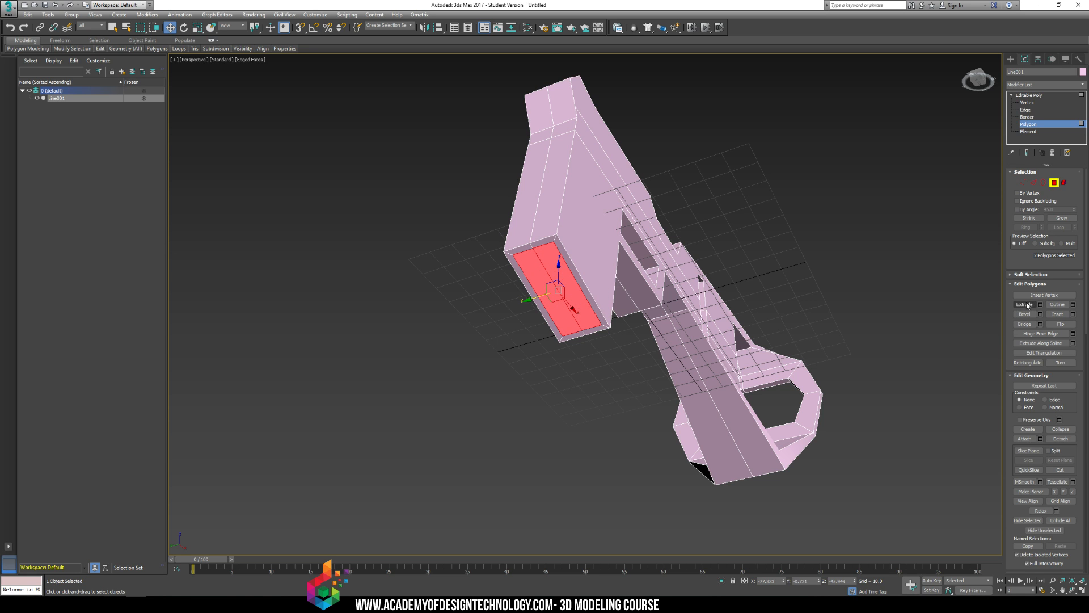
pyautogui.moveTo(555, 308); pyautogui.dragTo(530, 484)
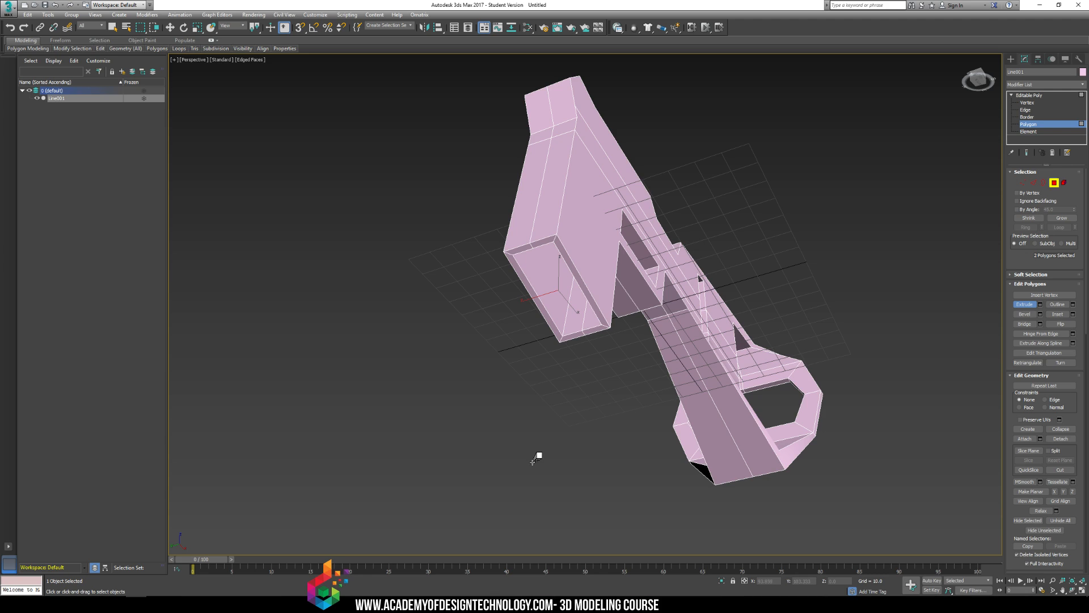
# - Select the four angled polygons on the rear end above the grip and inset them as a group
pyautogui.keyDown('alt'); pyautogui.moveTo(573, 363); pyautogui.dragTo(634, 300, button='middle'); pyautogui.keyUp('alt')
pyautogui.click(591, 288)
pyautogui.keyDown('alt'); pyautogui.moveTo(761, 281); pyautogui.dragTo(636, 324, button='middle'); pyautogui.keyUp('alt')
pyautogui.click(502, 250)
pyautogui.keyDown('ctrl'); pyautogui.click(484, 248); pyautogui.keyUp('ctrl')
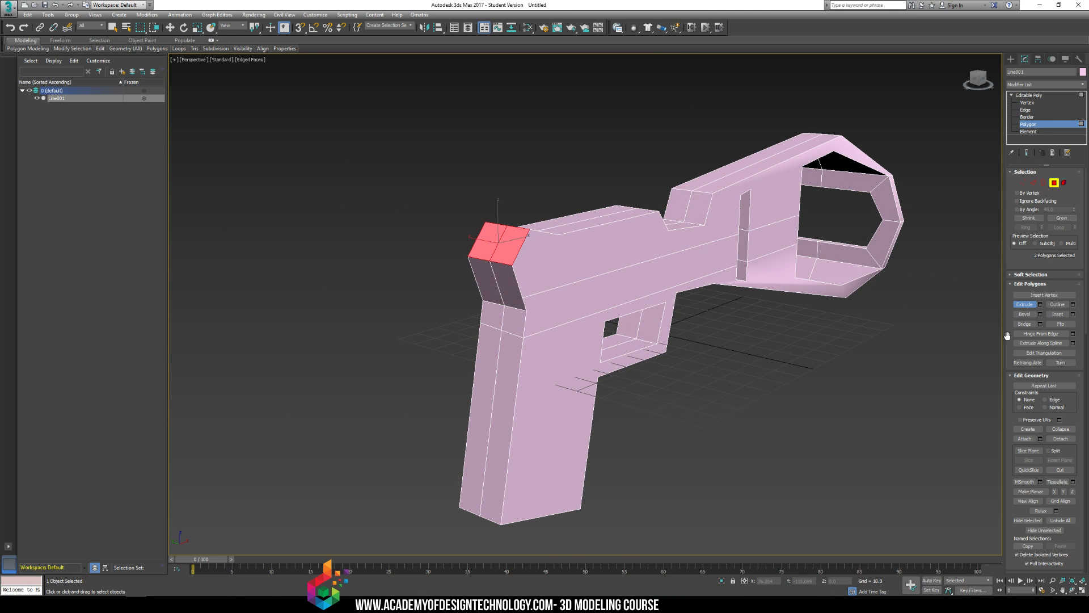
pyautogui.keyDown('ctrl'); pyautogui.click(521, 289); pyautogui.keyUp('ctrl')
pyautogui.keyDown('ctrl'); pyautogui.click(484, 278); pyautogui.keyUp('ctrl')
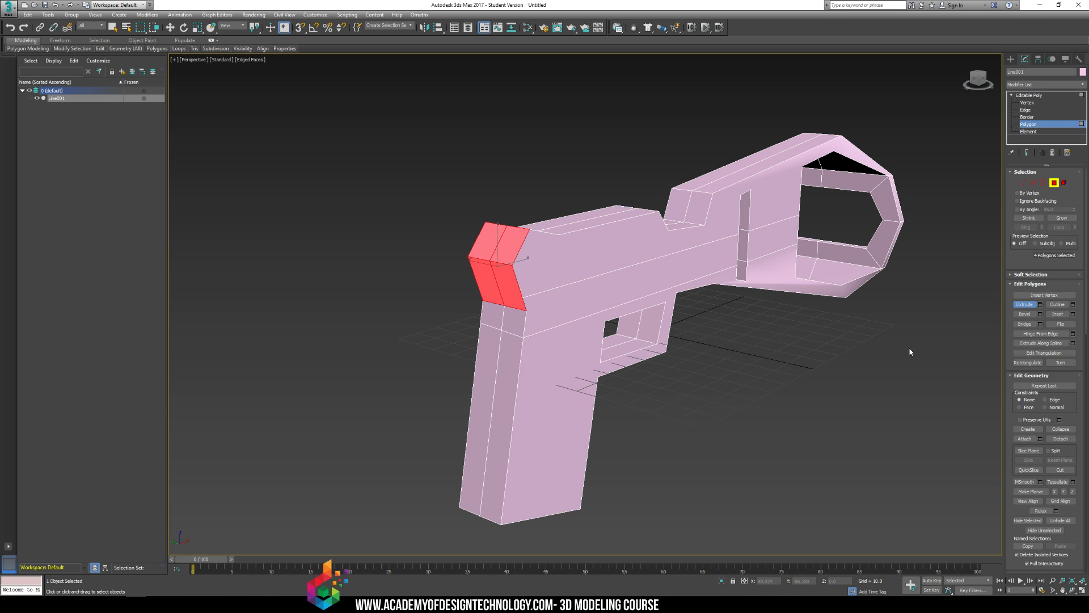
pyautogui.click(1073, 313)
pyautogui.click(589, 333)
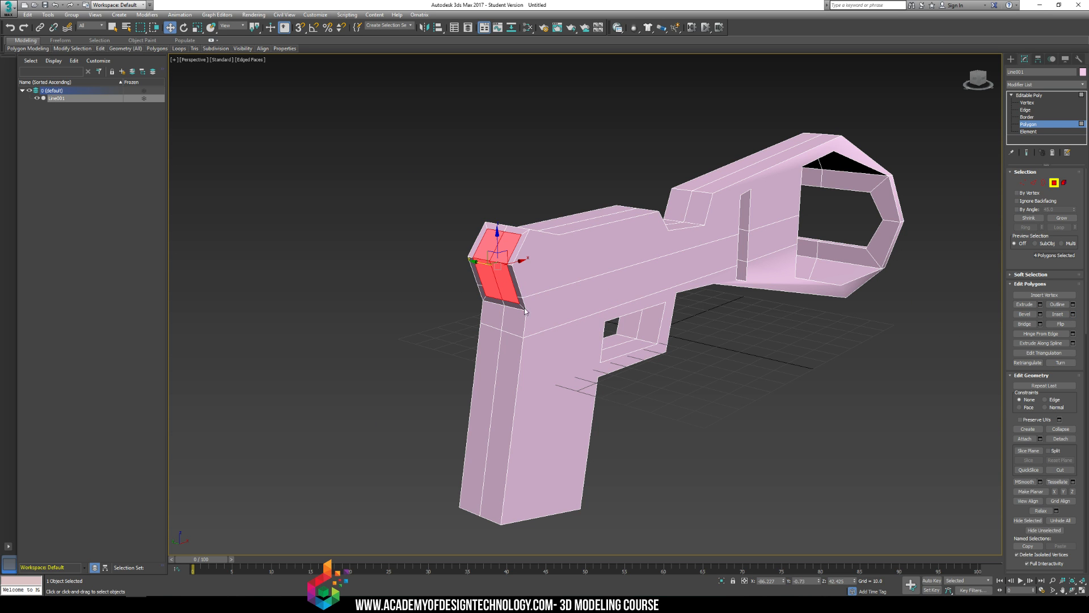
# - Extrude the inset rear polygons inward to form a recess in the back end
pyautogui.click(1025, 304)
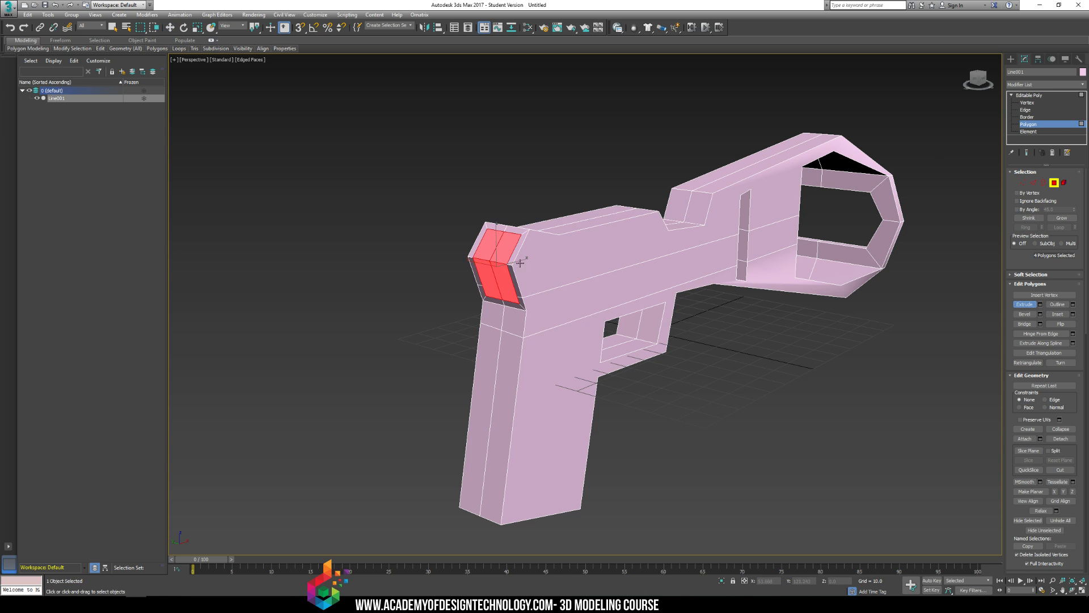
pyautogui.moveTo(501, 262); pyautogui.dragTo(503, 281)
pyautogui.press('w')
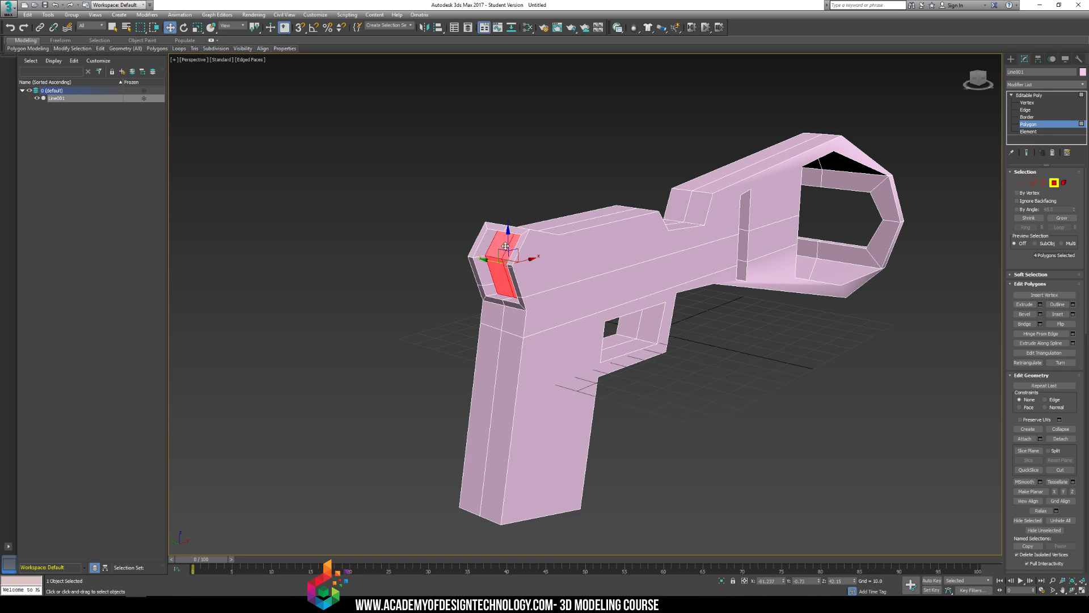
# - Inset the recessed rear polygons again and extrude them back outward as a raised block
pyautogui.click(1073, 315)
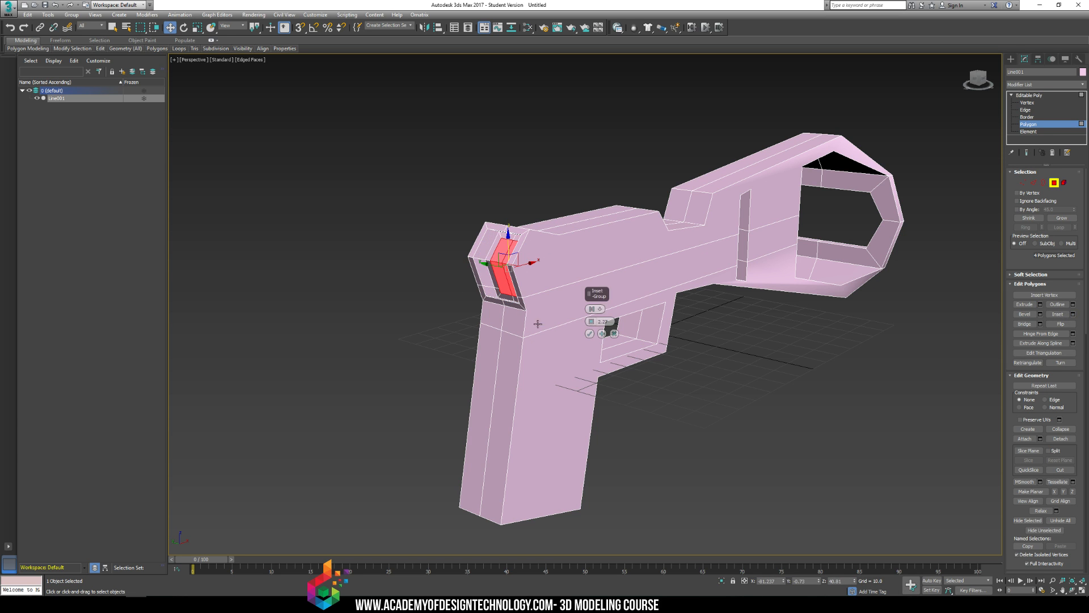
pyautogui.click(1024, 307)
pyautogui.moveTo(503, 264); pyautogui.dragTo(503, 252)
pyautogui.click(499, 251)
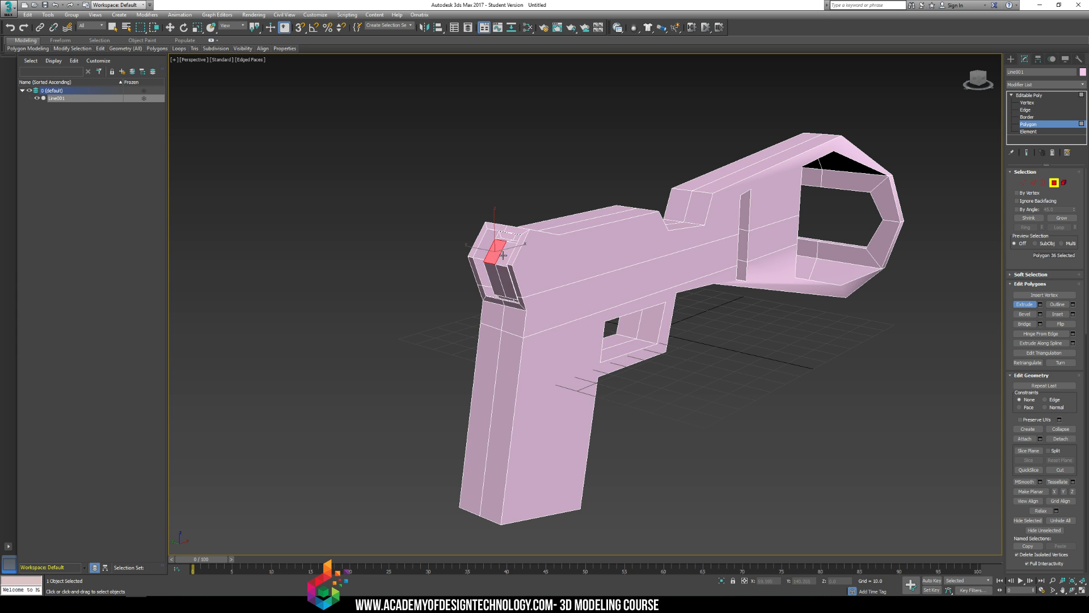
# - Examine the rear recess and the overall gun body from several sides with edge display turned off
pyautogui.click(528, 169)
pyautogui.keyDown('alt'); pyautogui.moveTo(528, 169); pyautogui.dragTo(571, 194, button='middle'); pyautogui.keyUp('alt')
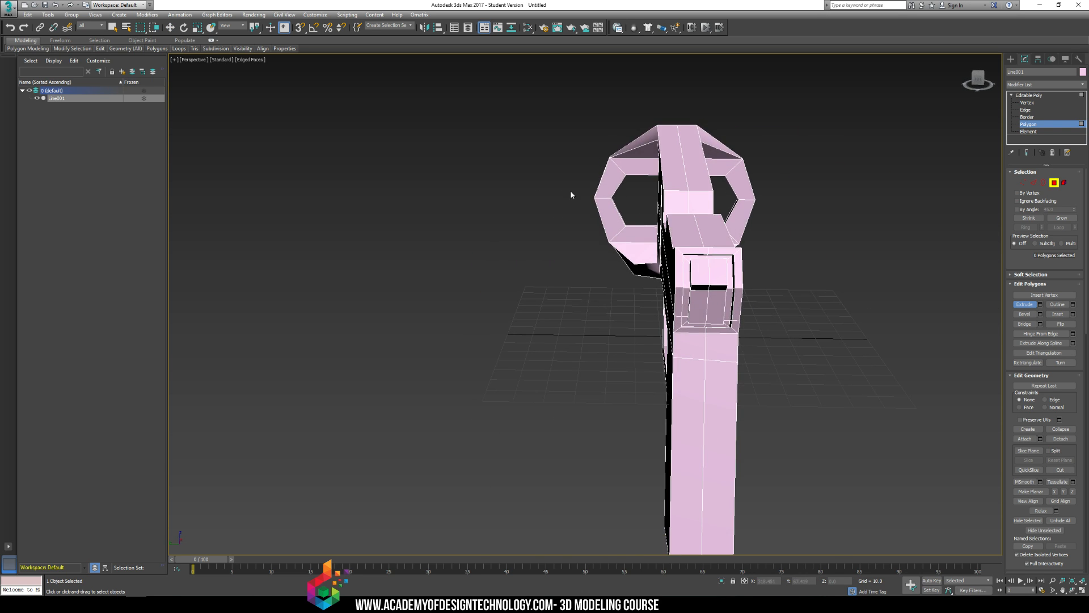
pyautogui.press('F4')
pyautogui.keyDown('alt'); pyautogui.moveTo(711, 221); pyautogui.dragTo(674, 219, button='middle'); pyautogui.keyUp('alt')
pyautogui.click(445, 223)
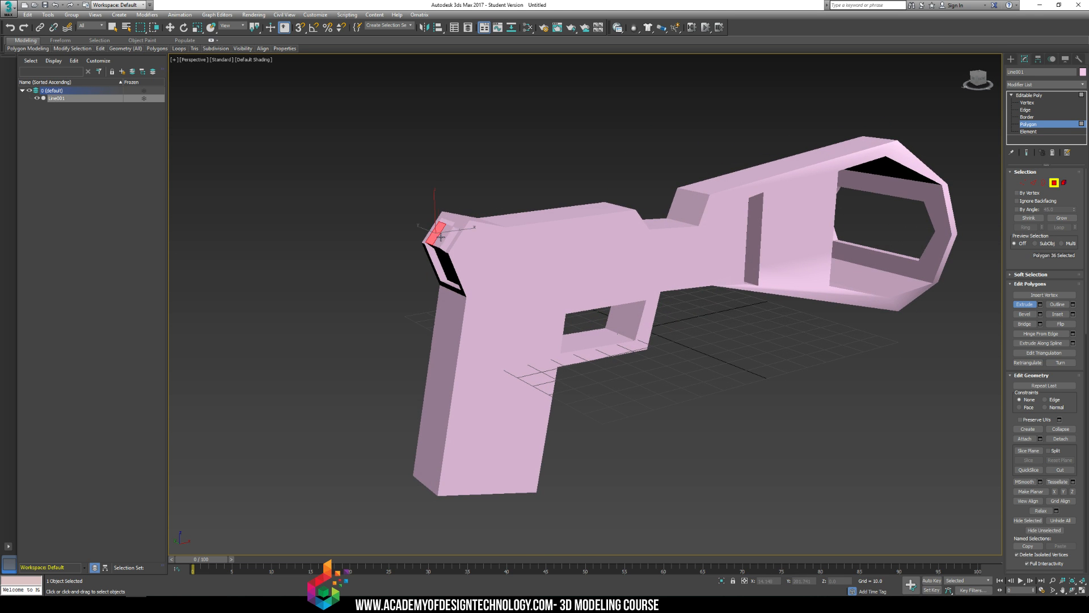
pyautogui.keyDown('ctrl'); pyautogui.click(441, 235); pyautogui.keyUp('ctrl')
pyautogui.press('e')
pyautogui.click(450, 171)
pyautogui.keyDown('alt'); pyautogui.moveTo(451, 171); pyautogui.dragTo(568, 190, button='middle'); pyautogui.keyUp('alt')
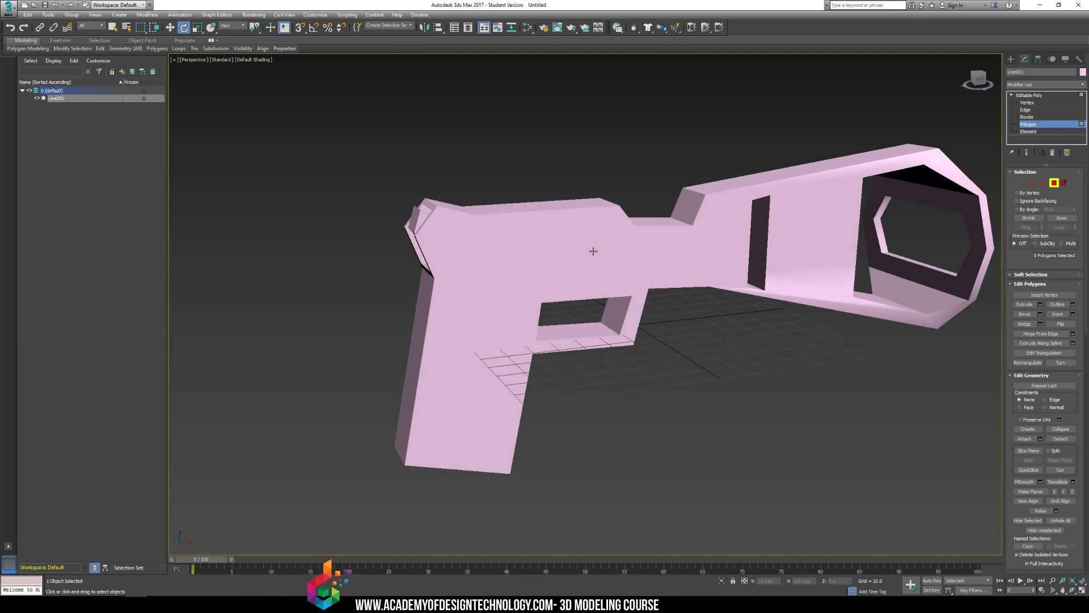
pyautogui.keyDown('alt'); pyautogui.moveTo(573, 284); pyautogui.dragTo(602, 282, button='middle'); pyautogui.keyUp('alt')
pyautogui.click(651, 229)
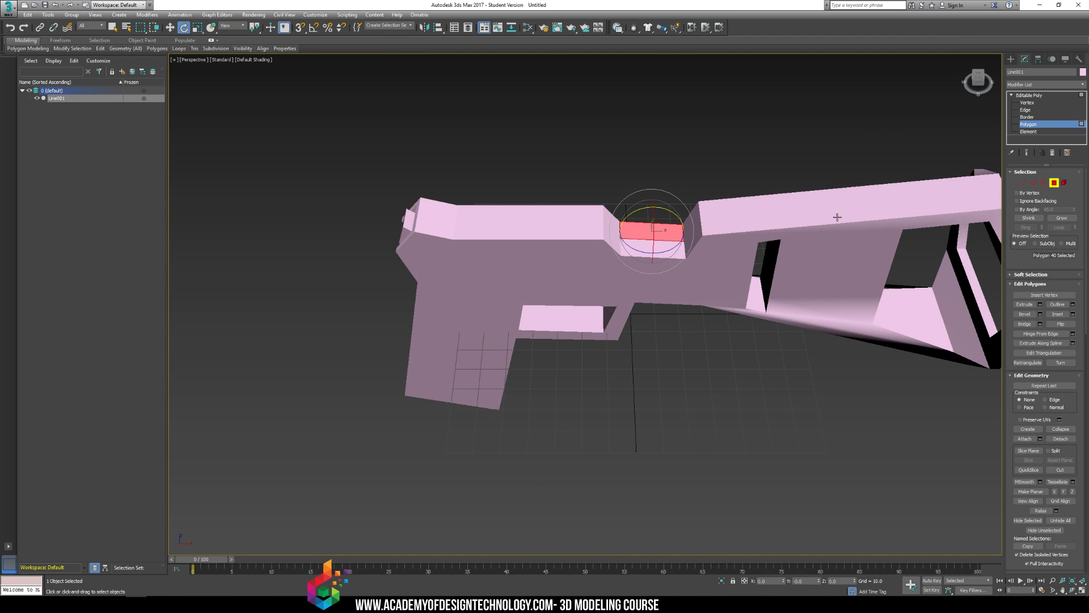
# - Restore the edge display and, at Polygon level, delete all polygons on one side of the body's centre line
pyautogui.press('F4')
pyautogui.click(1035, 110)
pyautogui.keyDown('alt'); pyautogui.moveTo(736, 187); pyautogui.dragTo(614, 186, button='middle'); pyautogui.keyUp('alt')
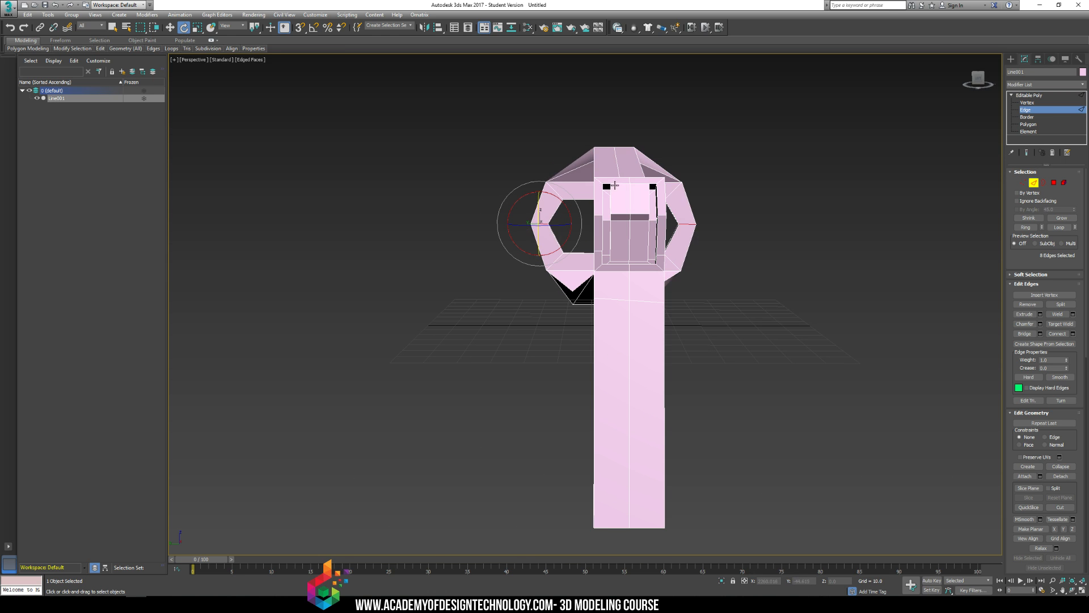
pyautogui.click(1029, 124)
pyautogui.keyDown('alt'); pyautogui.moveTo(515, 128); pyautogui.dragTo(517, 128, button='middle'); pyautogui.keyUp('alt')
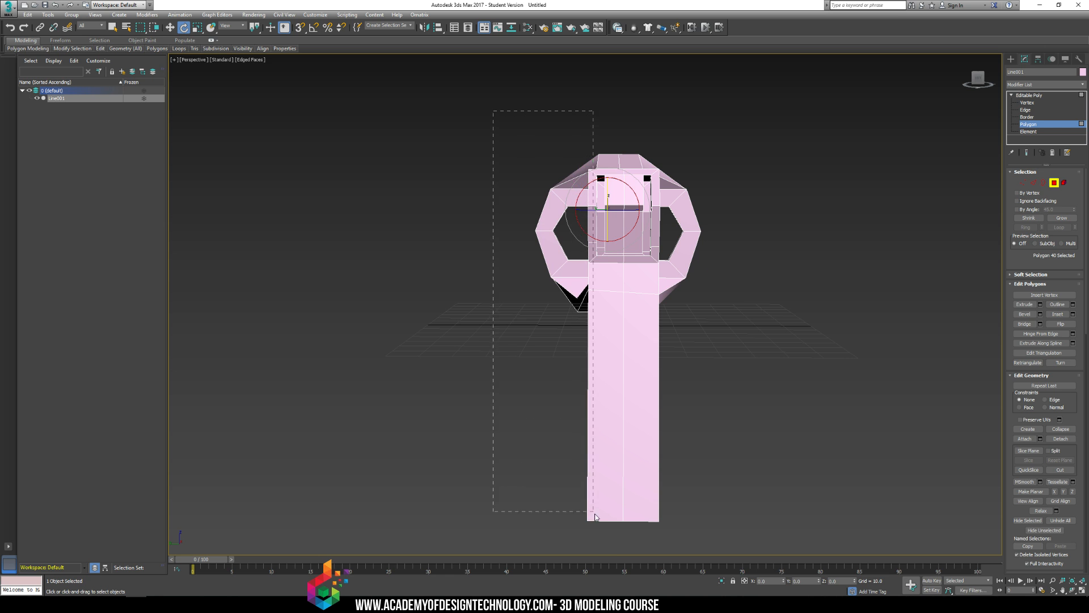
pyautogui.moveTo(595, 514); pyautogui.dragTo(616, 543)
pyautogui.press('Delete')
pyautogui.keyDown('alt'); pyautogui.moveTo(511, 277); pyautogui.dragTo(585, 277, button='middle'); pyautogui.keyUp('alt')
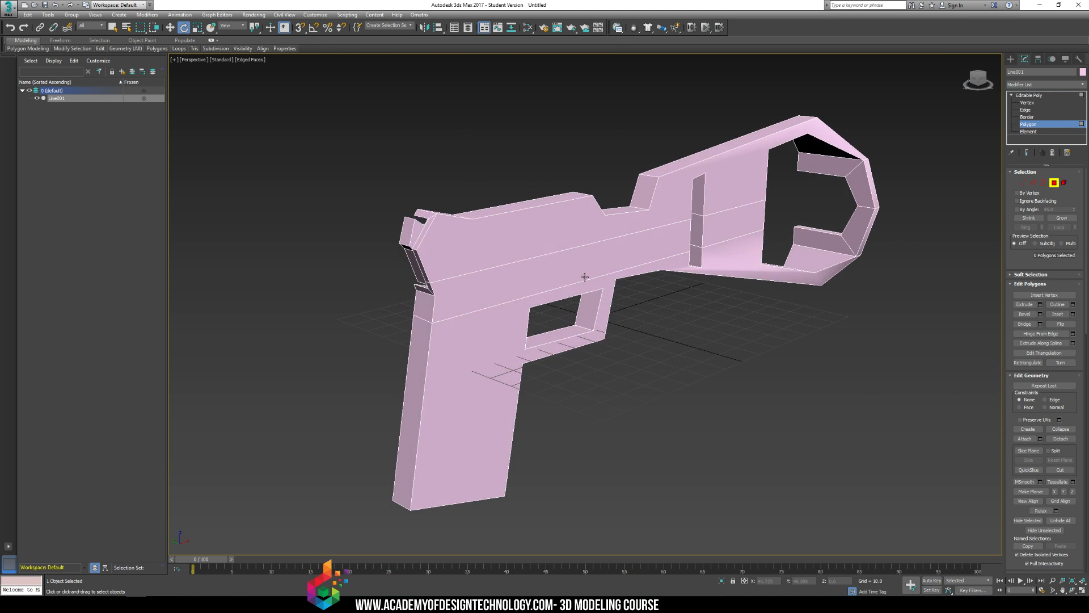
# - Mirror the remaining half of the gun about the Y axis as a copy
pyautogui.click(1011, 59)
pyautogui.keyDown('alt'); pyautogui.moveTo(490, 190); pyautogui.dragTo(430, 175, button='middle'); pyautogui.keyUp('alt')
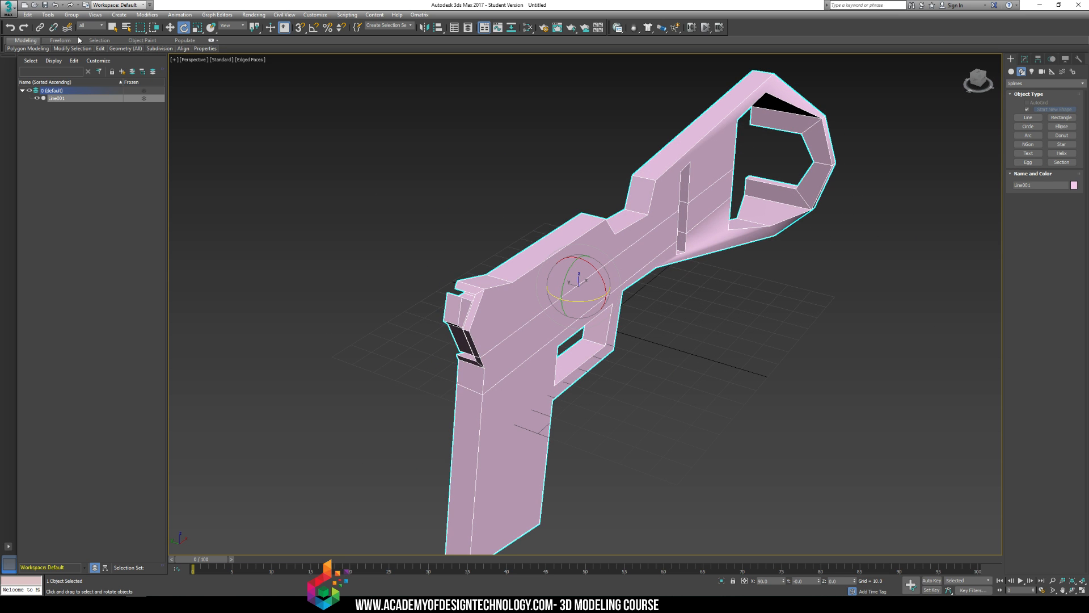
pyautogui.click(53, 17)
pyautogui.click(77, 159)
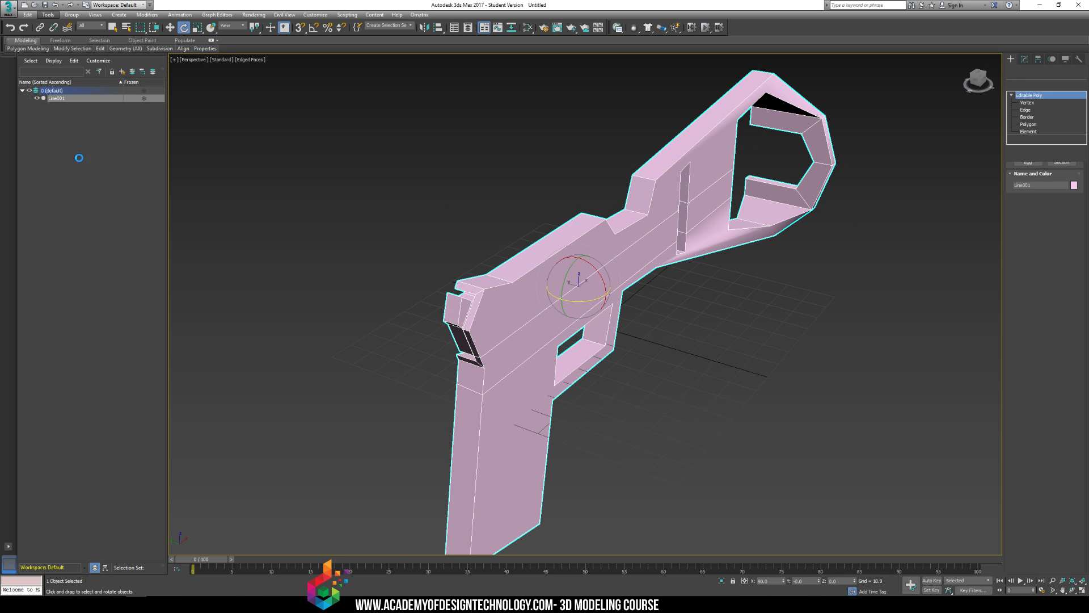
pyautogui.click(527, 267)
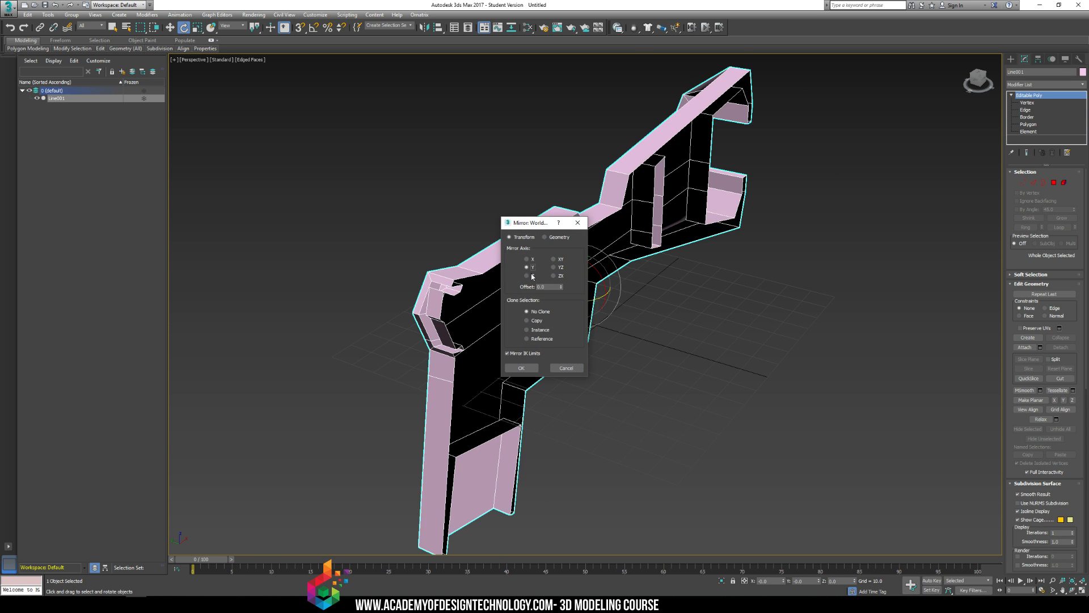
pyautogui.click(527, 320)
pyautogui.click(521, 368)
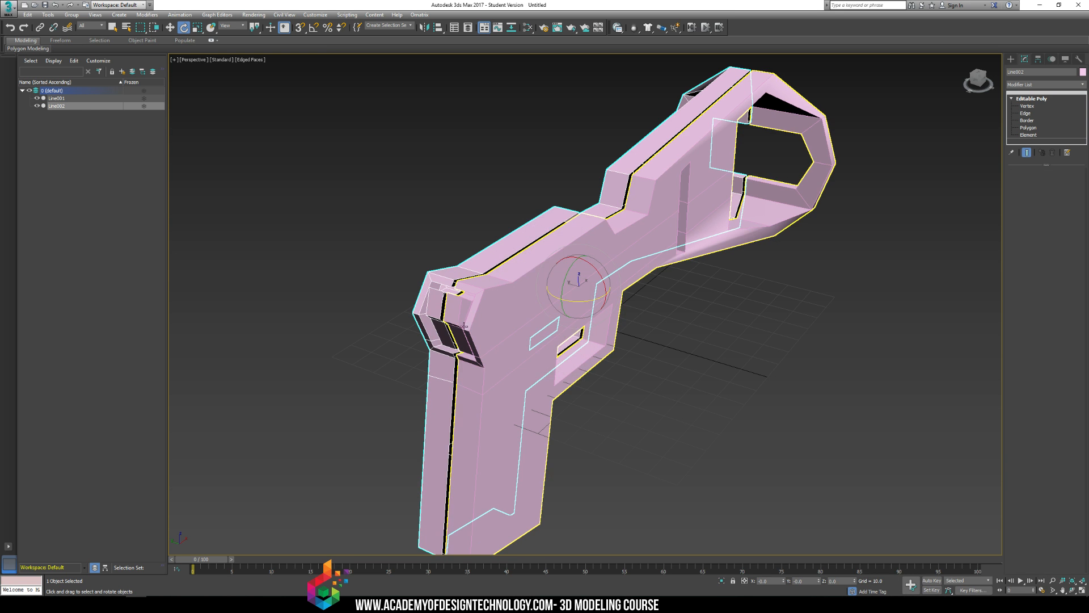
# - Move the mirrored half against the original so the two halves meet along the centre seam, and deselect it
pyautogui.press('w')
pyautogui.moveTo(573, 285); pyautogui.dragTo(577, 286)
pyautogui.click(730, 348)
pyautogui.keyDown('alt'); pyautogui.moveTo(729, 348); pyautogui.dragTo(693, 338, button='middle'); pyautogui.keyUp('alt')
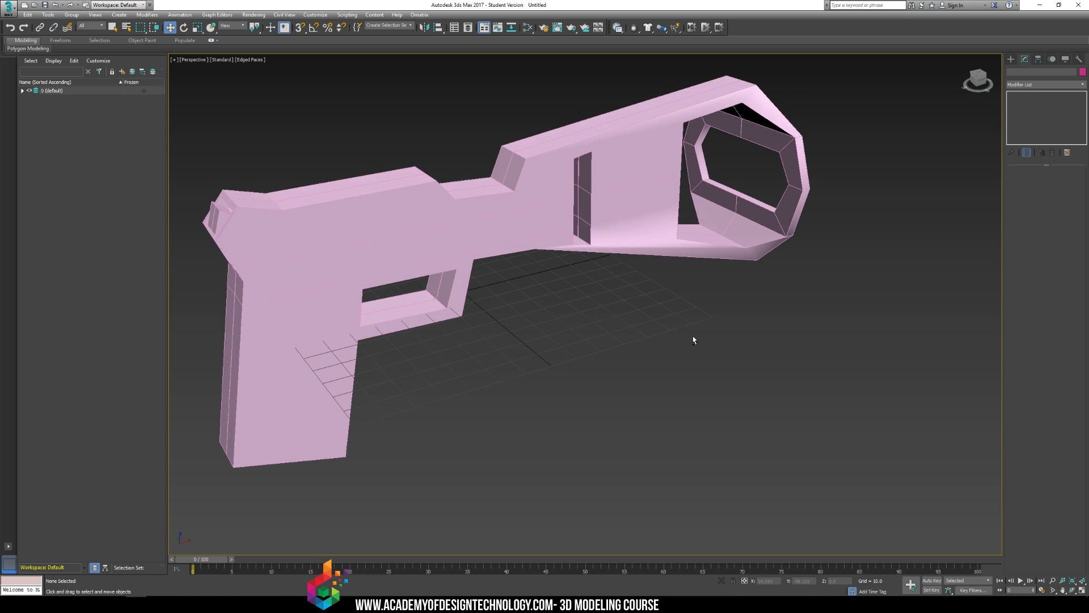
# - At Vertex level on the original half, select the upper centre-seam vertices, adjust their height, and clear the selection
pyautogui.click(560, 216)
pyautogui.keyDown('alt'); pyautogui.moveTo(559, 216); pyautogui.dragTo(615, 223, button='middle'); pyautogui.keyUp('alt')
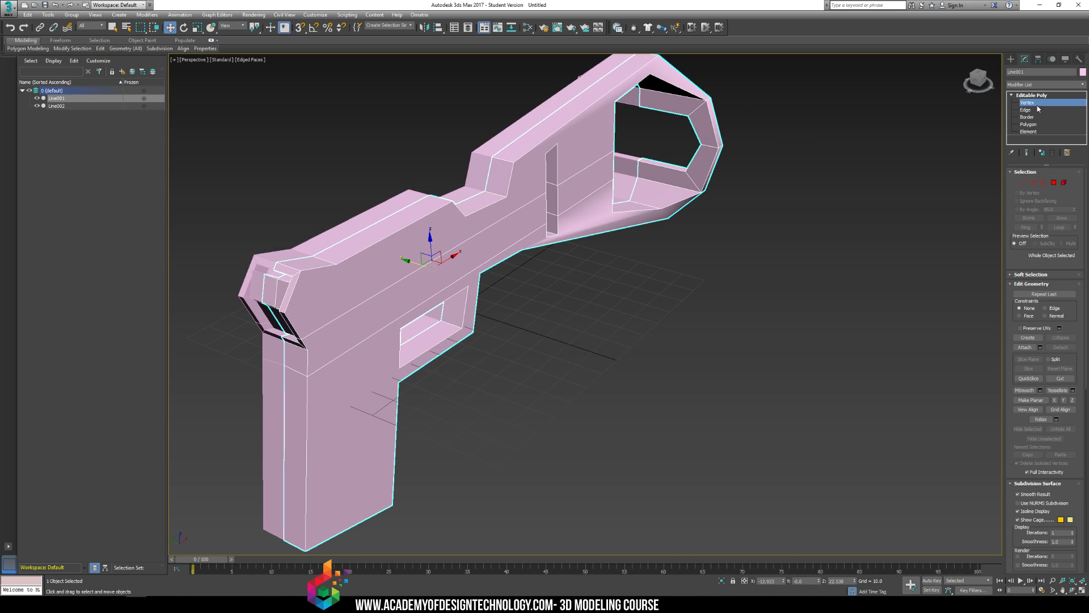
pyautogui.keyDown('alt'); pyautogui.moveTo(800, 97); pyautogui.dragTo(588, 115, button='middle'); pyautogui.keyUp('alt')
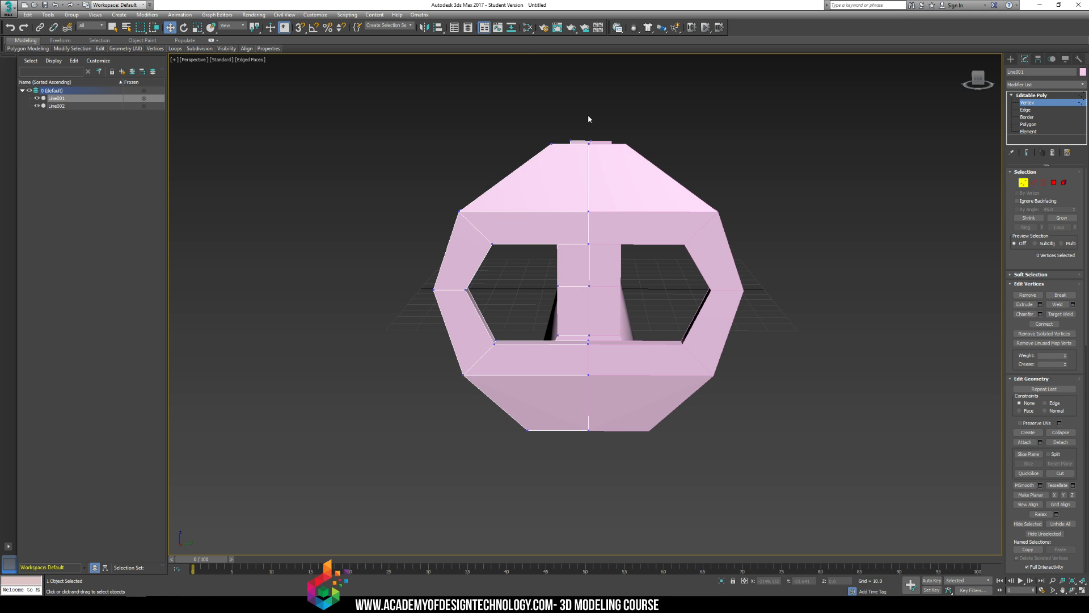
pyautogui.moveTo(583, 126); pyautogui.dragTo(595, 177)
pyautogui.keyDown('alt'); pyautogui.moveTo(595, 177); pyautogui.dragTo(635, 174, button='middle'); pyautogui.keyUp('alt')
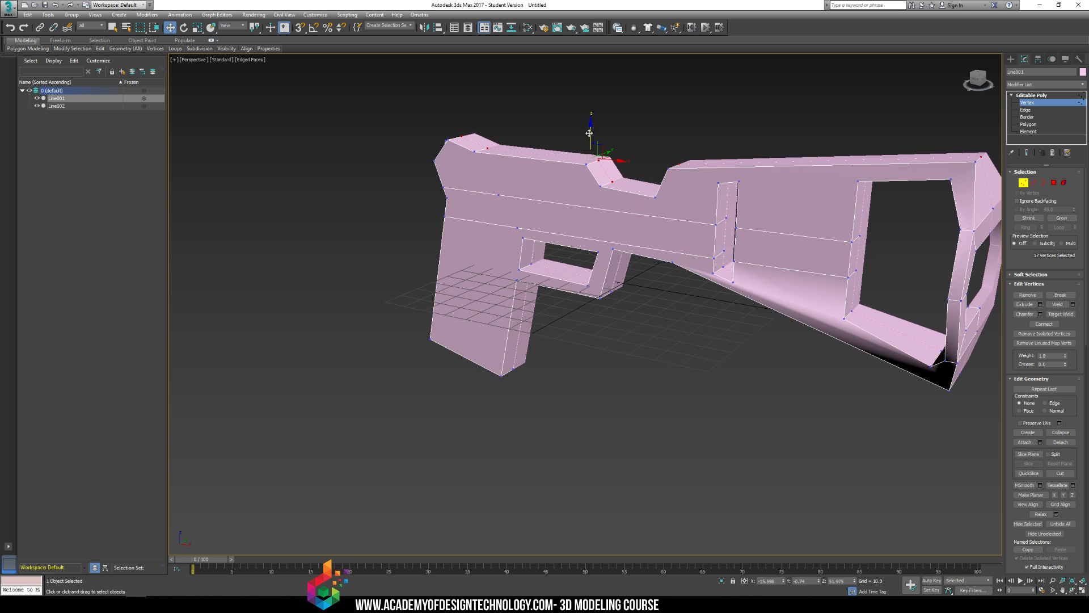
pyautogui.keyDown('alt'); pyautogui.moveTo(590, 132); pyautogui.dragTo(662, 165, button='middle'); pyautogui.keyUp('alt')
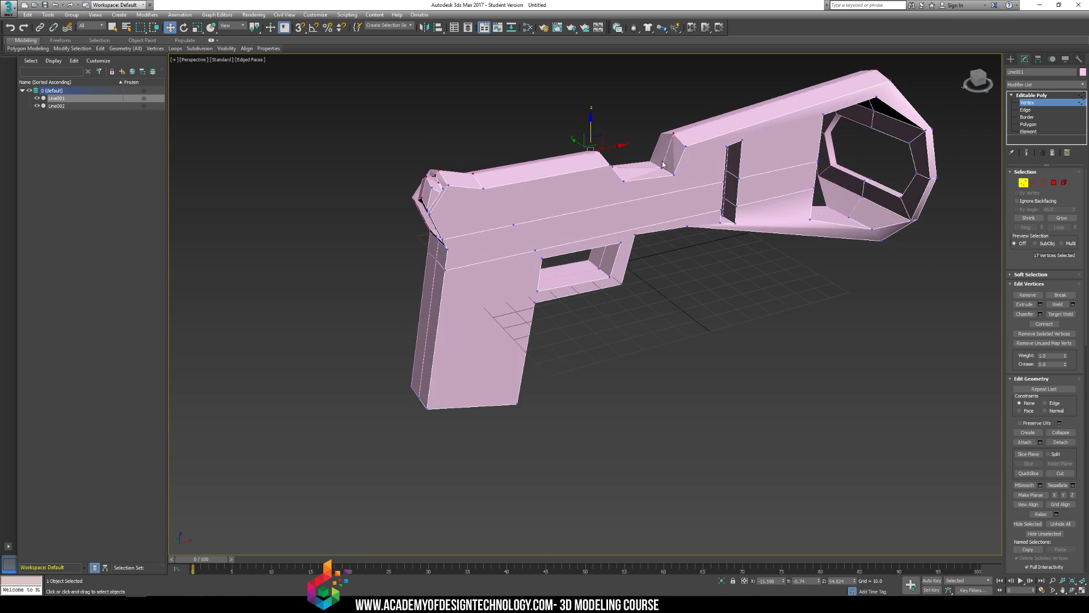
pyautogui.click(662, 165)
pyautogui.click(659, 127)
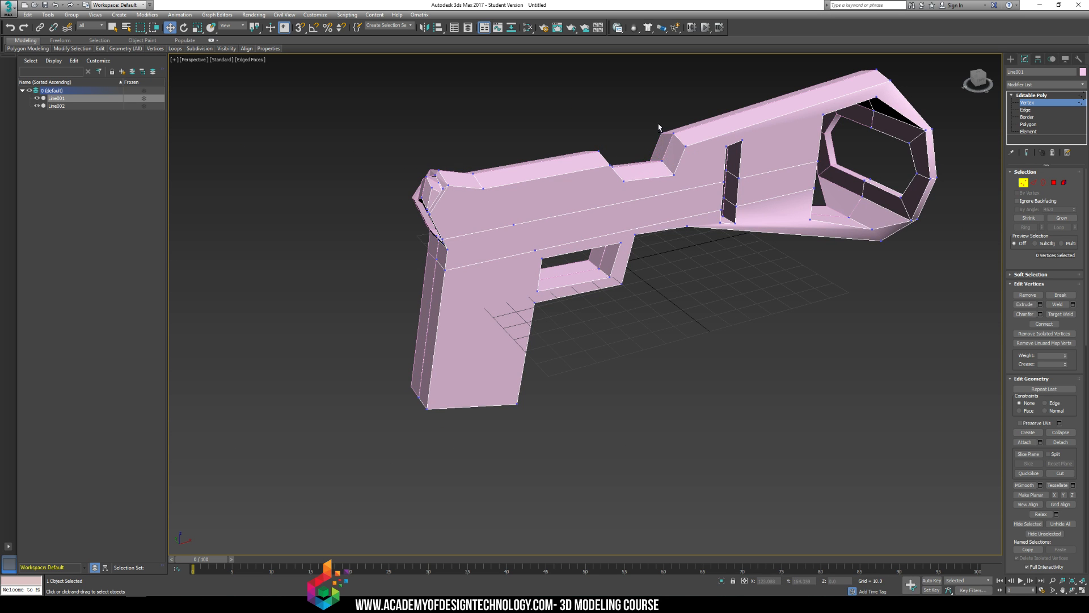
# - Select the two centre-seam vertices on the grip's rear edge and move them slightly outward along the X axis
pyautogui.keyDown('alt'); pyautogui.moveTo(660, 127); pyautogui.dragTo(607, 132, button='middle'); pyautogui.keyUp('alt')
pyautogui.click(448, 248)
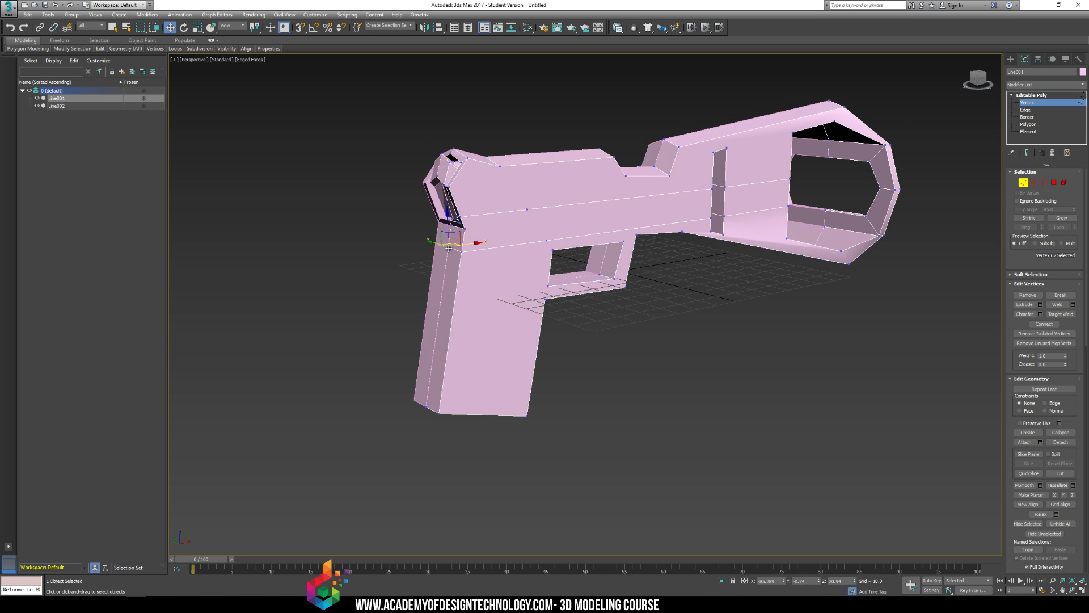
pyautogui.keyDown('ctrl'); pyautogui.click(427, 407); pyautogui.keyUp('ctrl')
pyautogui.moveTo(465, 325); pyautogui.dragTo(458, 325)
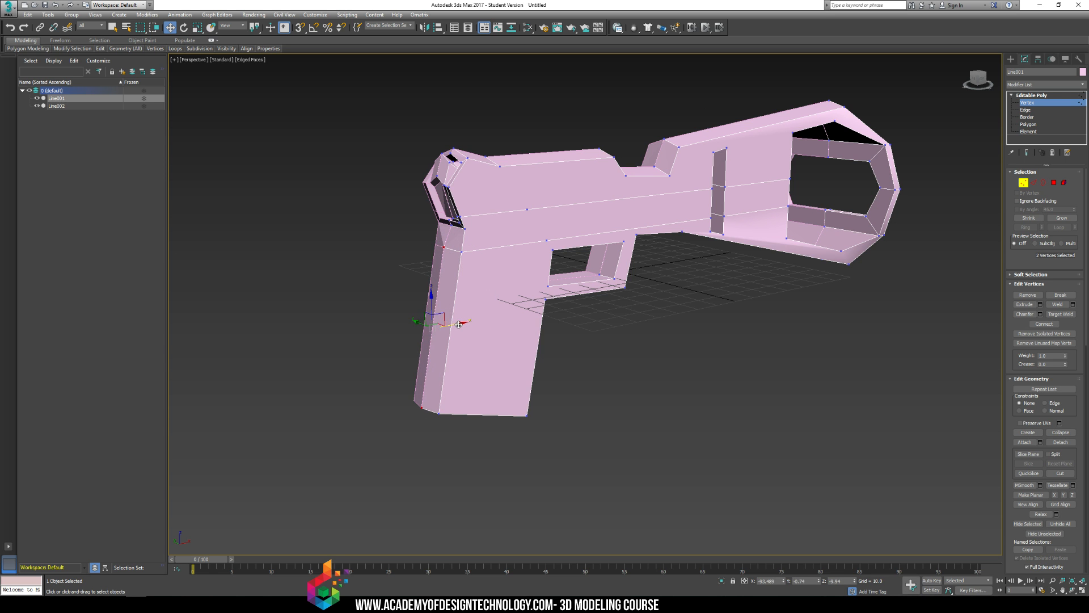
# - Select the two centre-seam vertices on the grip's front edge and nudge them along the X axis
pyautogui.moveTo(459, 325)
pyautogui.keyDown('alt'); pyautogui.mouseDown(button='middle')
pyautogui.moveTo(503, 319)
pyautogui.moveTo(466, 312)
pyautogui.mouseUp(button='middle'); pyautogui.keyUp('alt')
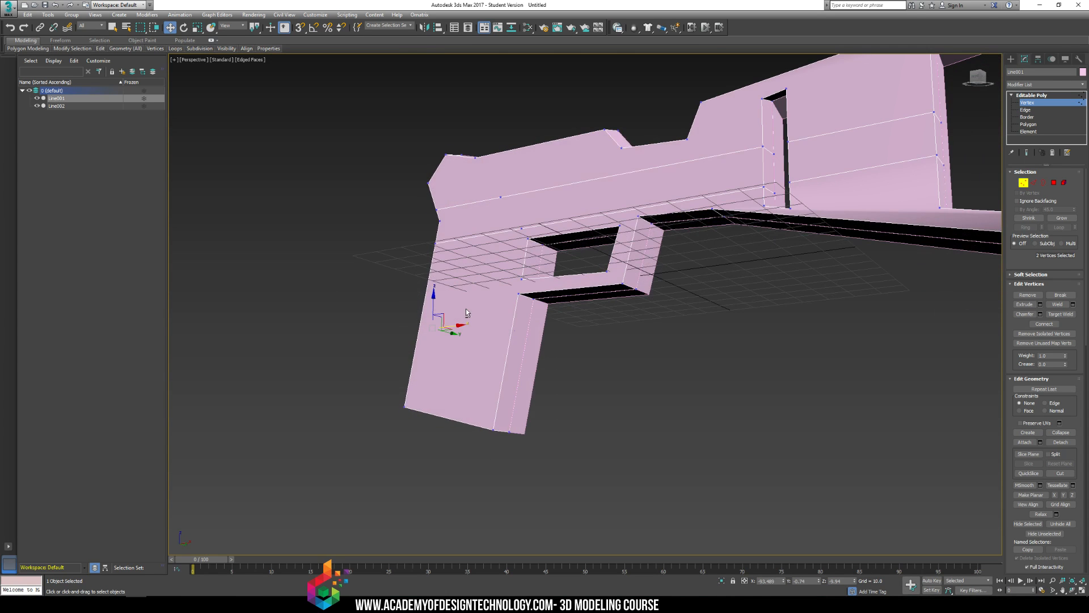
pyautogui.click(534, 298)
pyautogui.keyDown('ctrl'); pyautogui.click(512, 432); pyautogui.keyUp('ctrl')
pyautogui.keyDown('alt'); pyautogui.moveTo(513, 430); pyautogui.dragTo(549, 369, button='middle'); pyautogui.keyUp('alt')
pyautogui.moveTo(546, 364); pyautogui.dragTo(546, 363)
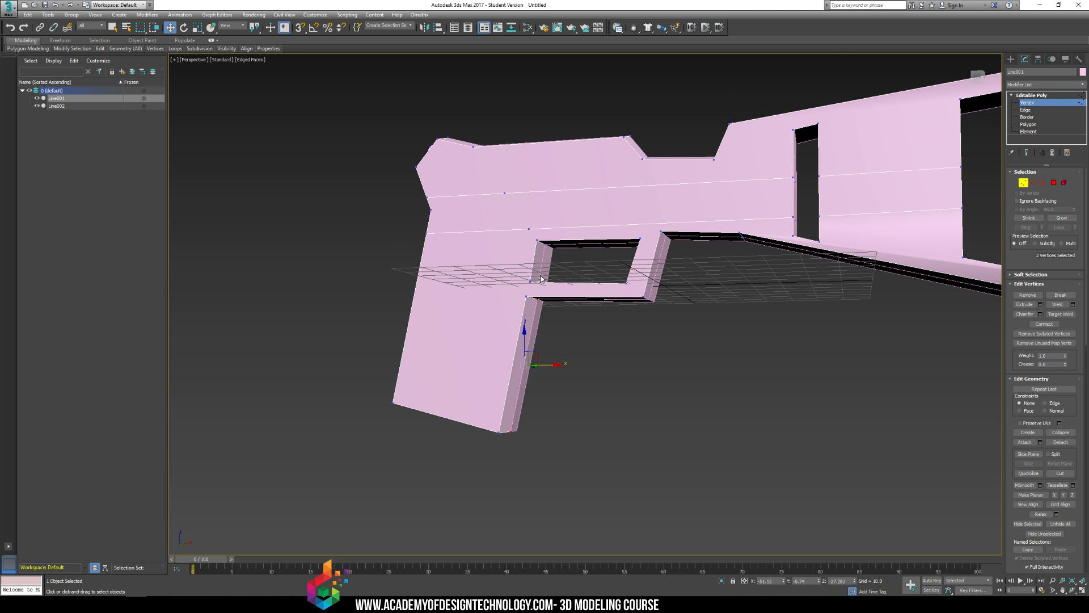
# - Select the two centre-seam vertices on the grip-side wall of the trigger opening and shift them slightly along X
pyautogui.keyDown('alt'); pyautogui.moveTo(543, 280); pyautogui.dragTo(561, 192, button='middle'); pyautogui.keyUp('alt')
pyautogui.click(534, 288)
pyautogui.keyDown('ctrl'); pyautogui.click(568, 178); pyautogui.keyUp('ctrl')
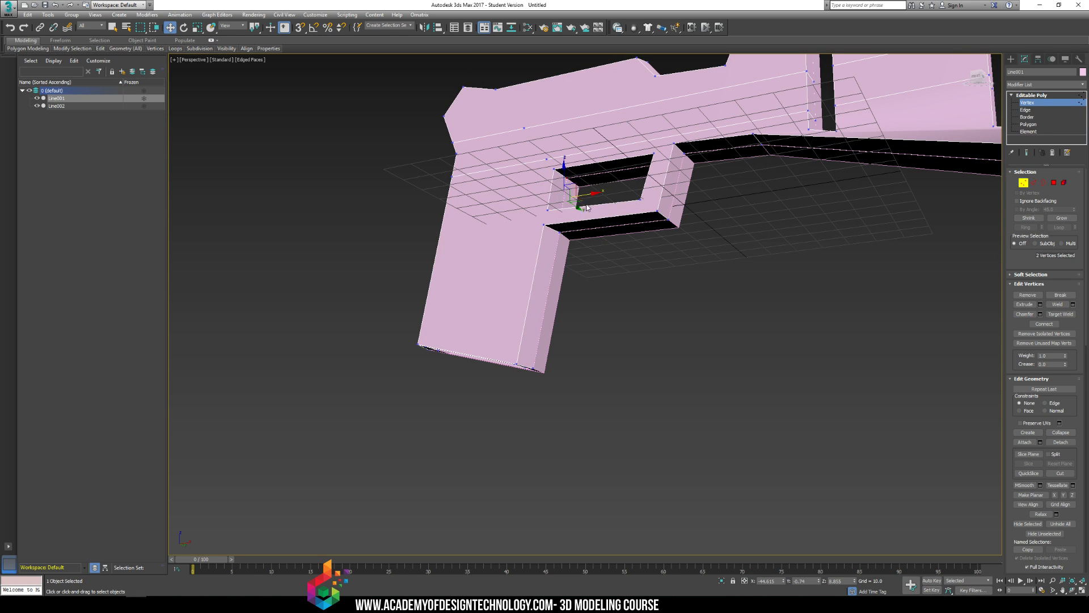
pyautogui.moveTo(591, 197); pyautogui.dragTo(593, 197)
pyautogui.keyDown('alt'); pyautogui.moveTo(596, 207); pyautogui.dragTo(653, 295, button='middle'); pyautogui.keyUp('alt')
pyautogui.moveTo(644, 199); pyautogui.dragTo(593, 310, button='middle')
pyautogui.scroll(-4, 593, 311)
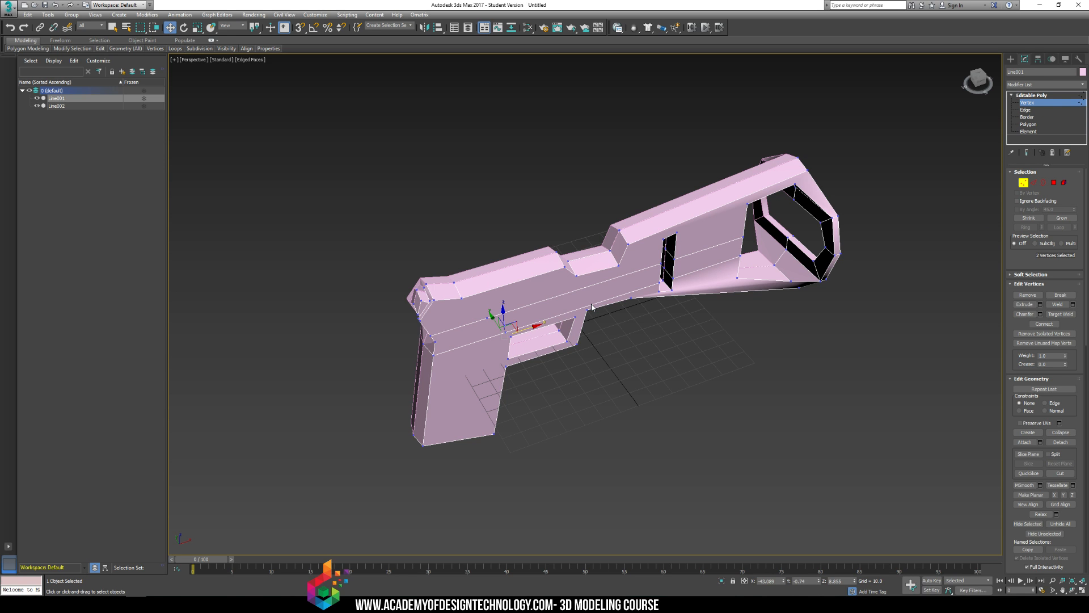
# - Leave vertex editing, render the gun in the perspective view, and close the rendered frame
pyautogui.click(1011, 59)
pyautogui.keyDown('alt'); pyautogui.moveTo(717, 316); pyautogui.dragTo(719, 301, button='middle'); pyautogui.keyUp('alt')
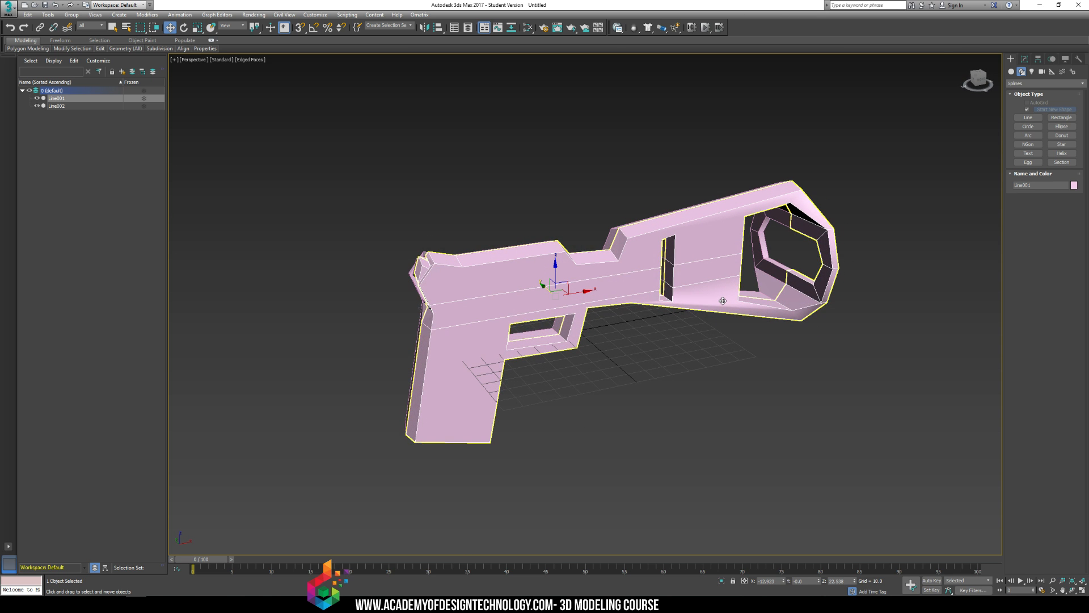
pyautogui.keyDown('alt'); pyautogui.moveTo(661, 360); pyautogui.dragTo(723, 356, button='middle'); pyautogui.keyUp('alt')
pyautogui.hotkey('shift', 'q')
pyautogui.hotkey('shift', 'q')
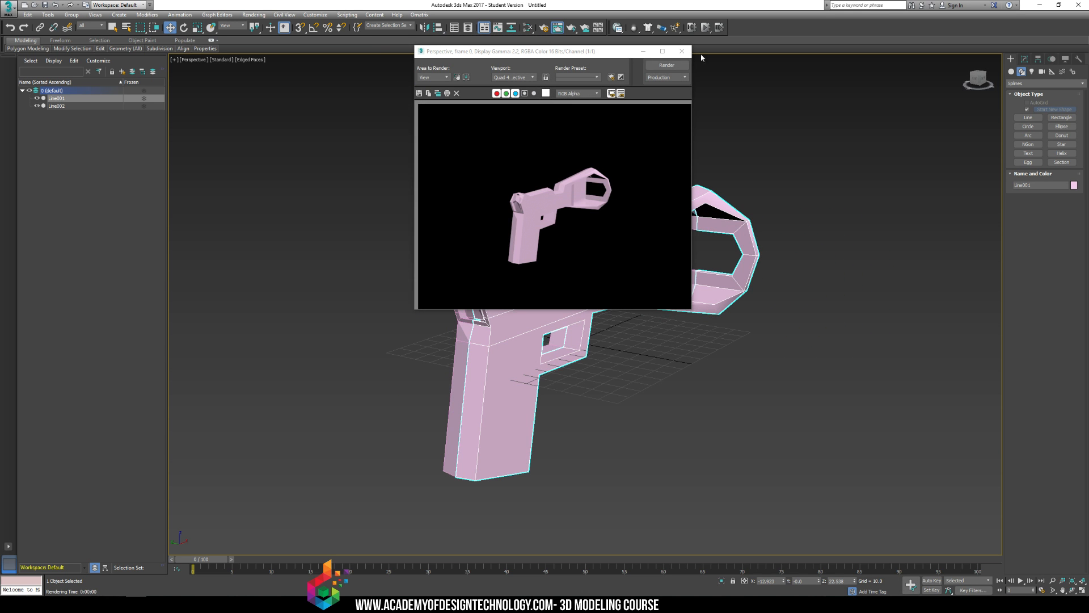
pyautogui.click(682, 51)
# - Render the gun from behind the grip and from the large framed opening's end, closing the rendered frame
pyautogui.keyDown('alt'); pyautogui.moveTo(579, 267); pyautogui.dragTo(528, 278, button='middle'); pyautogui.keyUp('alt')
pyautogui.scroll(2, 524, 282)
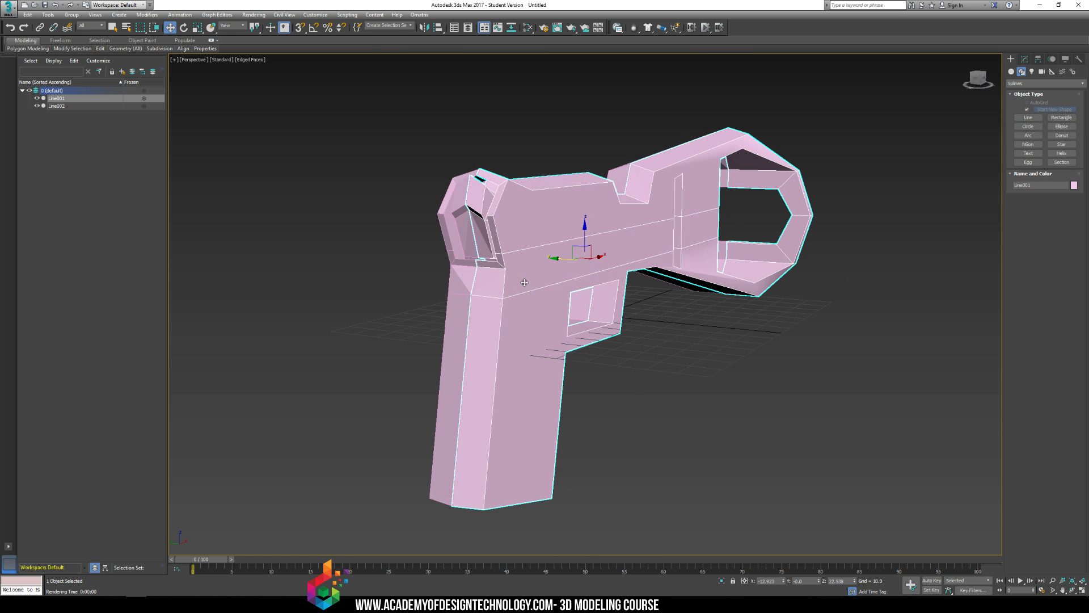
pyautogui.hotkey('shift', 'q')
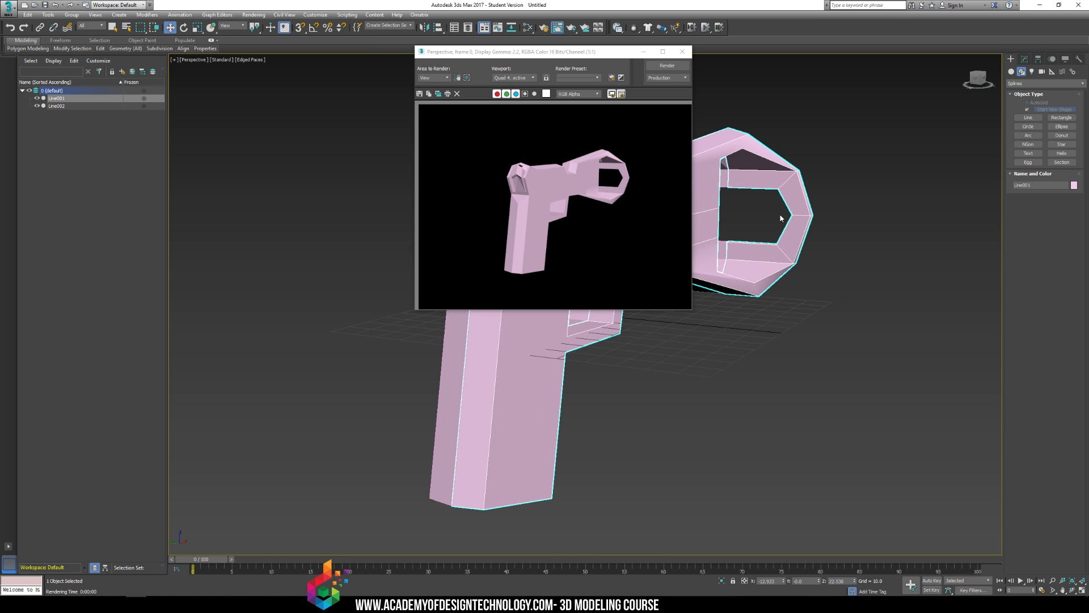
pyautogui.keyDown('alt'); pyautogui.moveTo(675, 165); pyautogui.dragTo(767, 306, button='middle'); pyautogui.keyUp('alt')
pyautogui.hotkey('shift', 'q')
pyautogui.hotkey('shift', 'q')
pyautogui.hotkey('shift', 'q')
pyautogui.hotkey('shift', 'q')
pyautogui.hotkey('shift', 'q')
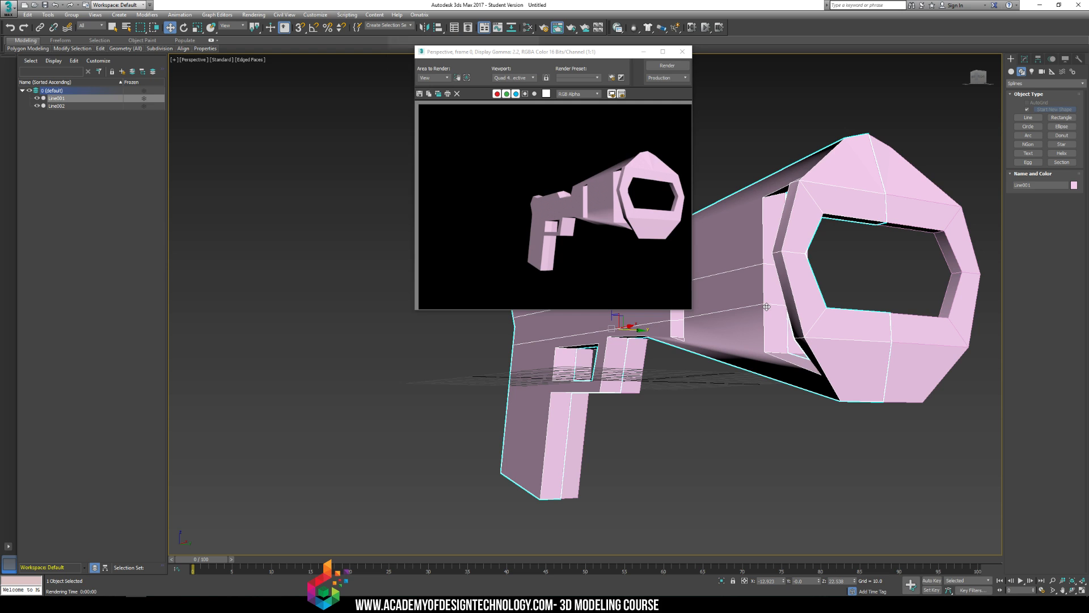
pyautogui.click(684, 51)
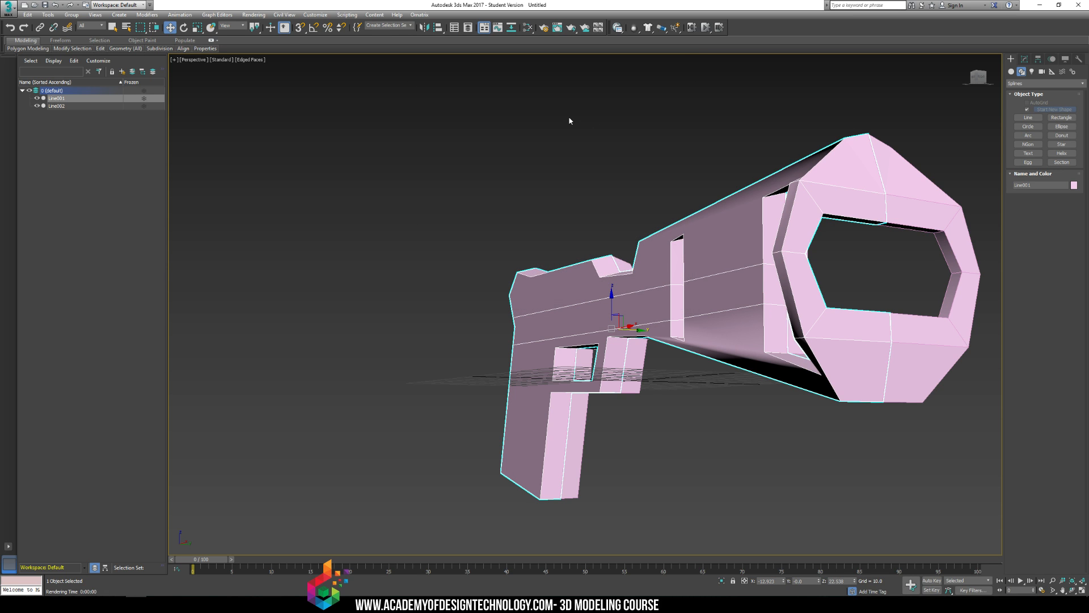
pyautogui.keyDown('alt'); pyautogui.moveTo(550, 131); pyautogui.dragTo(437, 177, button='middle'); pyautogui.keyUp('alt')
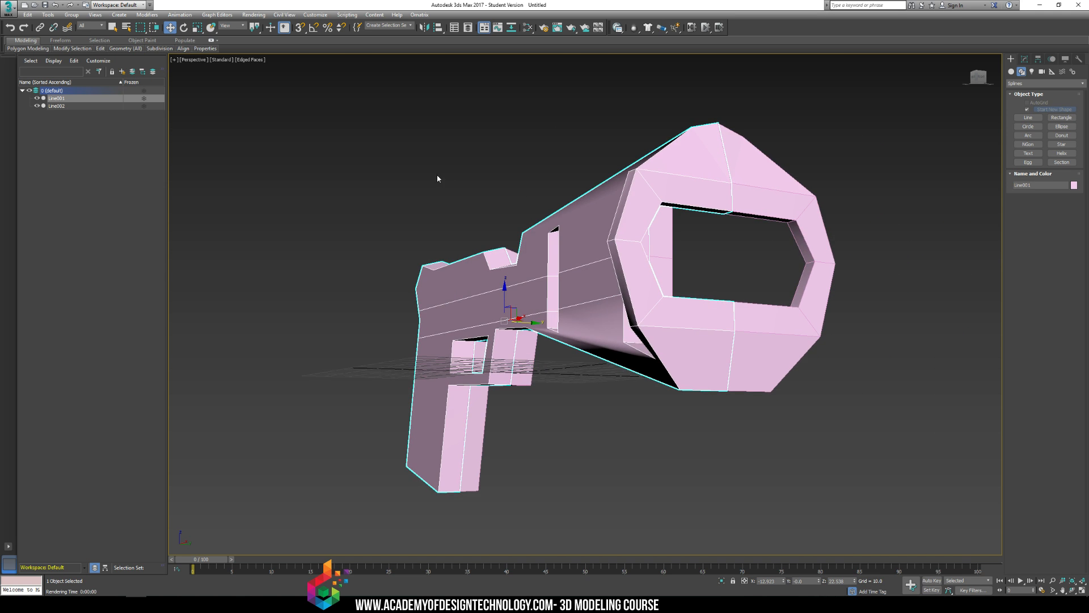
pyautogui.scroll(-4, 439, 180)
pyautogui.keyDown('alt'); pyautogui.moveTo(469, 219); pyautogui.dragTo(530, 268, button='middle'); pyautogui.keyUp('alt')
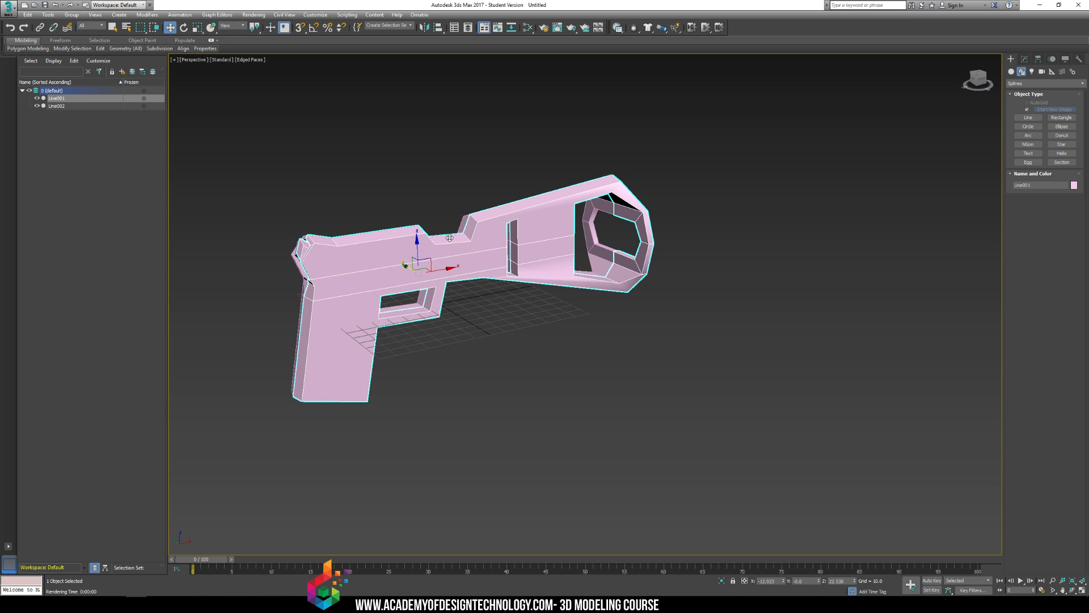
pyautogui.keyDown('alt'); pyautogui.moveTo(449, 238); pyautogui.dragTo(459, 249, button='middle'); pyautogui.keyUp('alt')
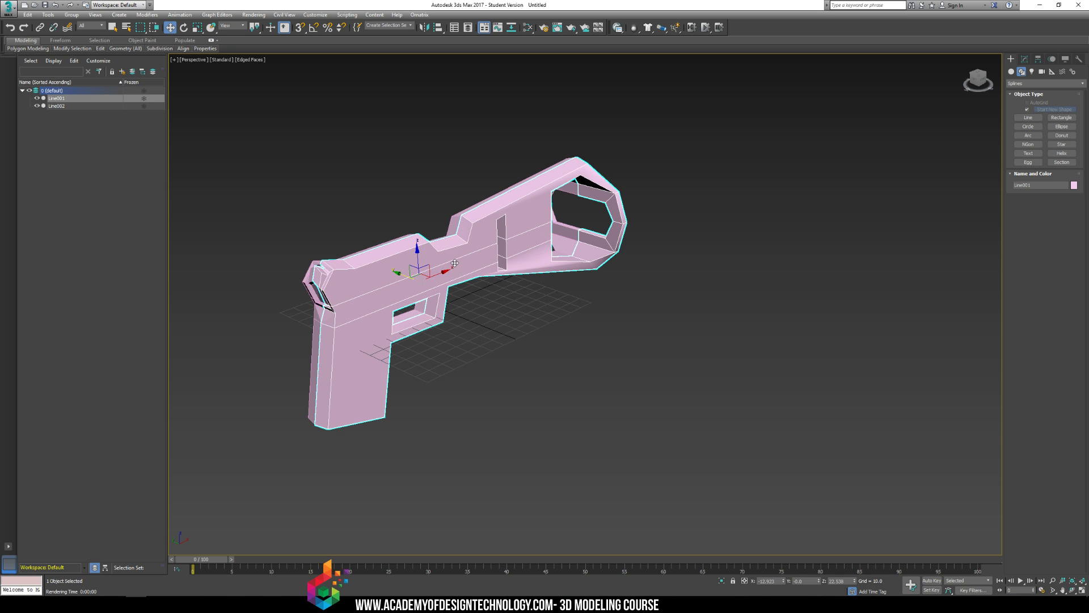
pyautogui.keyDown('alt'); pyautogui.moveTo(492, 206); pyautogui.dragTo(556, 204, button='middle'); pyautogui.keyUp('alt')
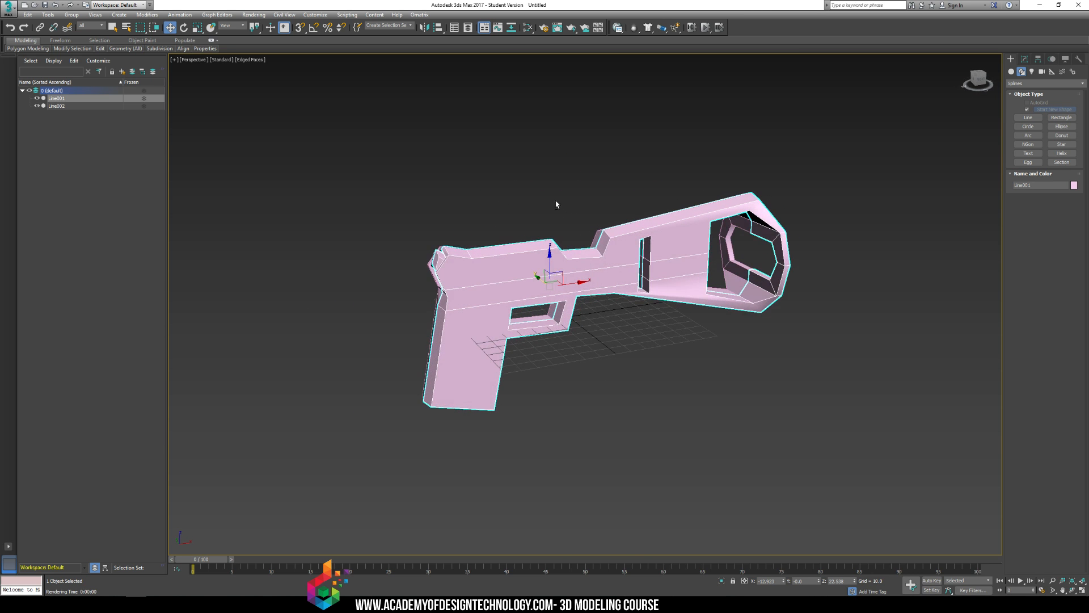
pyautogui.keyDown('alt'); pyautogui.moveTo(454, 269); pyautogui.dragTo(534, 276, button='middle'); pyautogui.keyUp('alt')
# - Delete both gun halves from the scene and switch to the Front view
pyautogui.moveTo(360, 141); pyautogui.dragTo(709, 409)
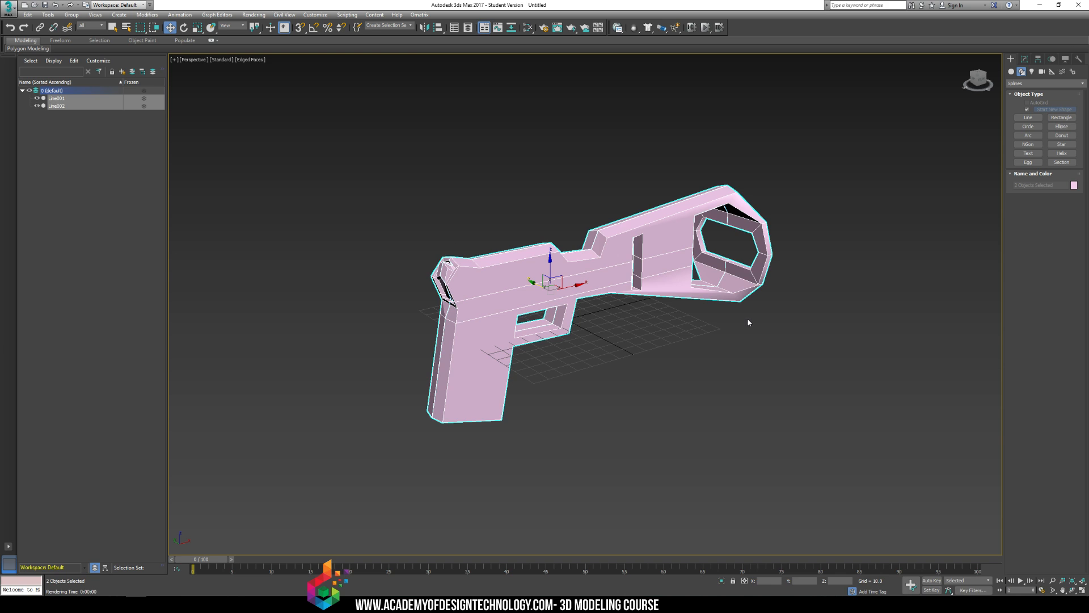
pyautogui.press('Delete')
pyautogui.press('f')
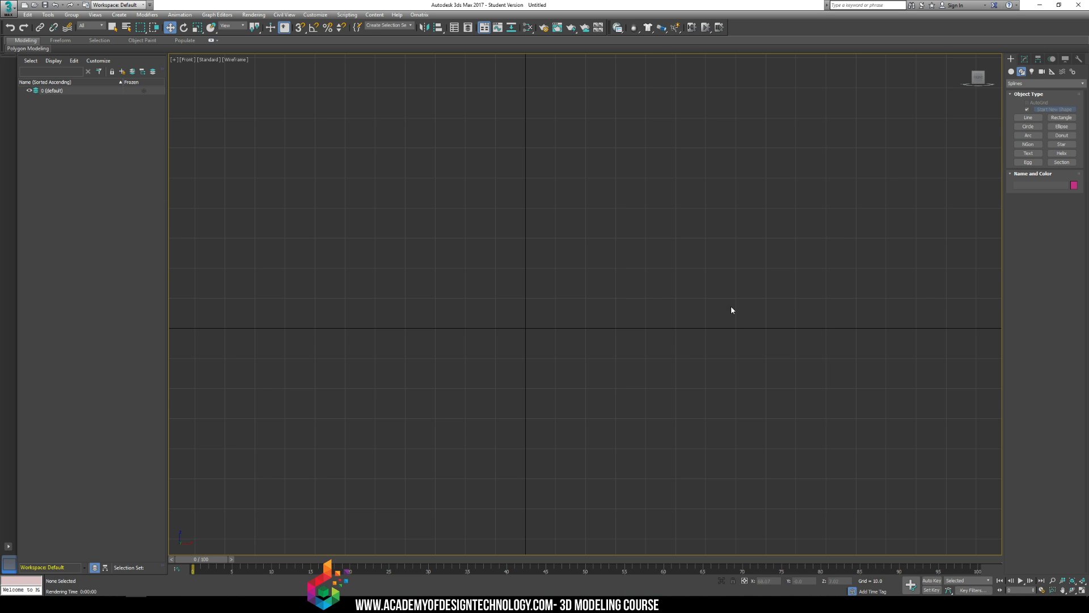
# - Draw a rectangle spline about 97 units wide and 50 units long around the middle of the Front view
pyautogui.click(1020, 119)
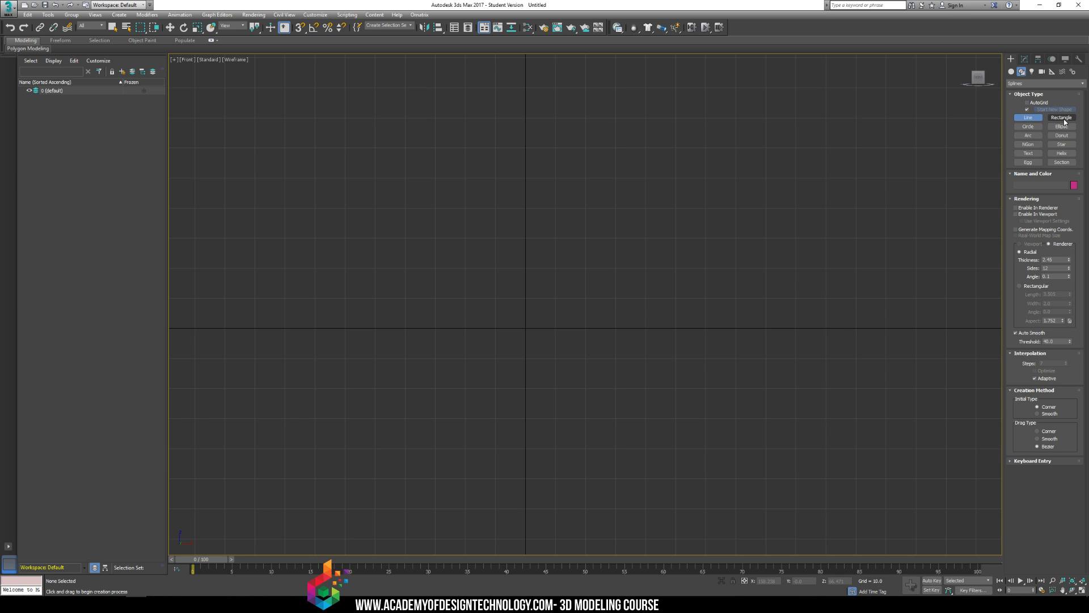
pyautogui.click(1061, 118)
pyautogui.moveTo(419, 213); pyautogui.dragTo(711, 364)
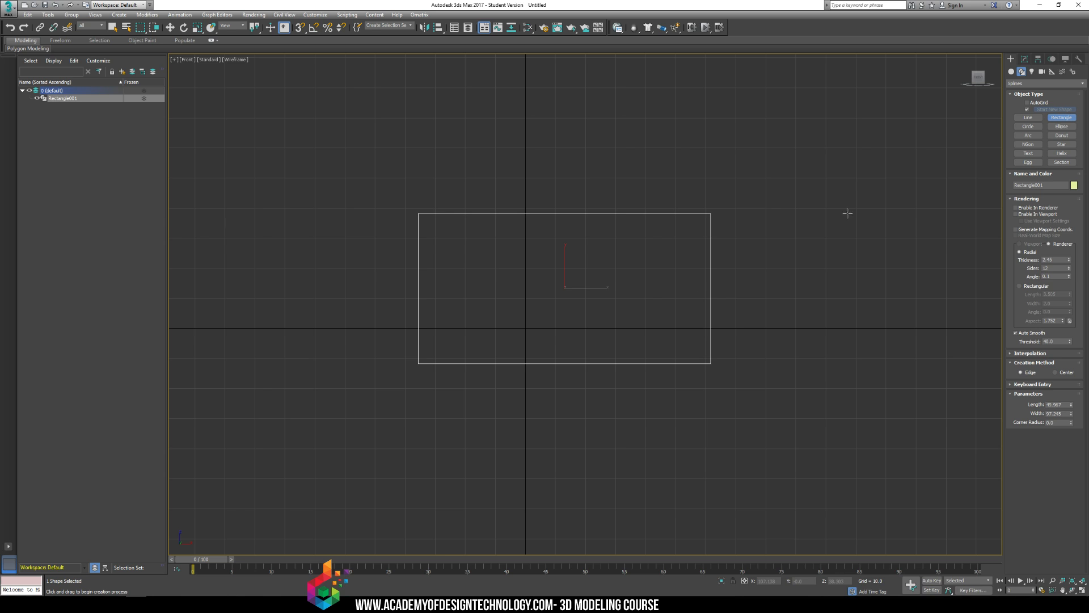
pyautogui.press('w')
# - Enable the rectangle's spline rendering in both renderer and viewport, and frame the reselected shape in Perspective view
pyautogui.click(1024, 58)
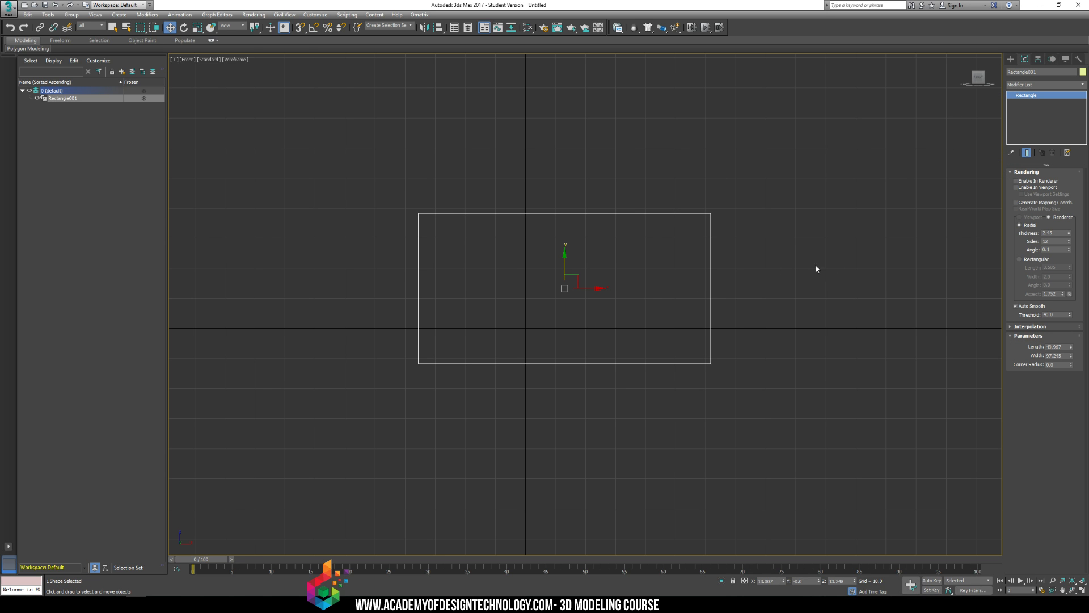
pyautogui.click(1025, 181)
pyautogui.click(1016, 188)
pyautogui.press('p')
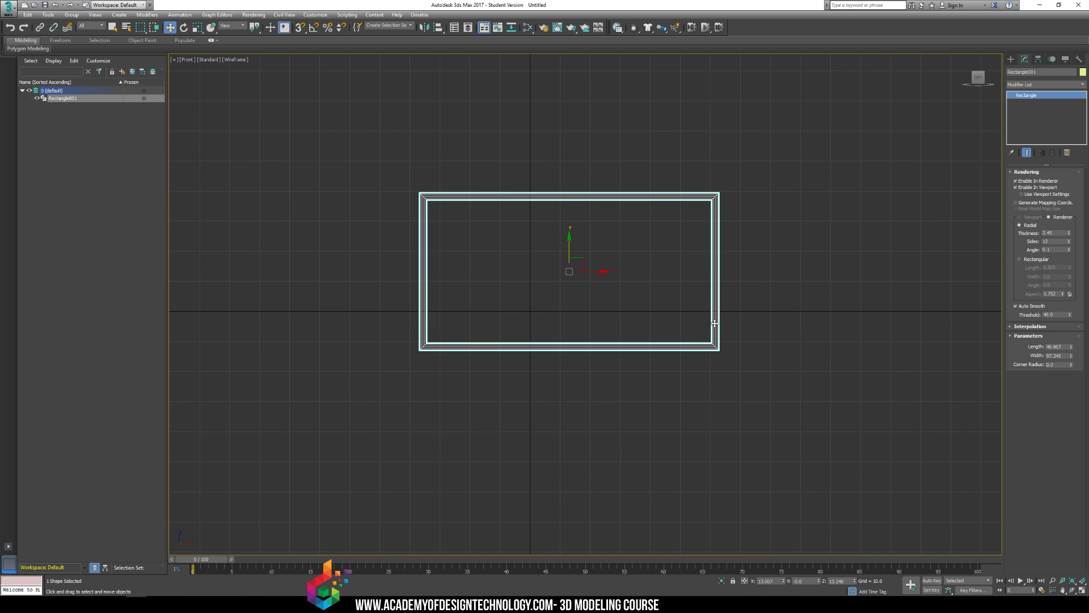
pyautogui.press('z')
pyautogui.click(591, 297)
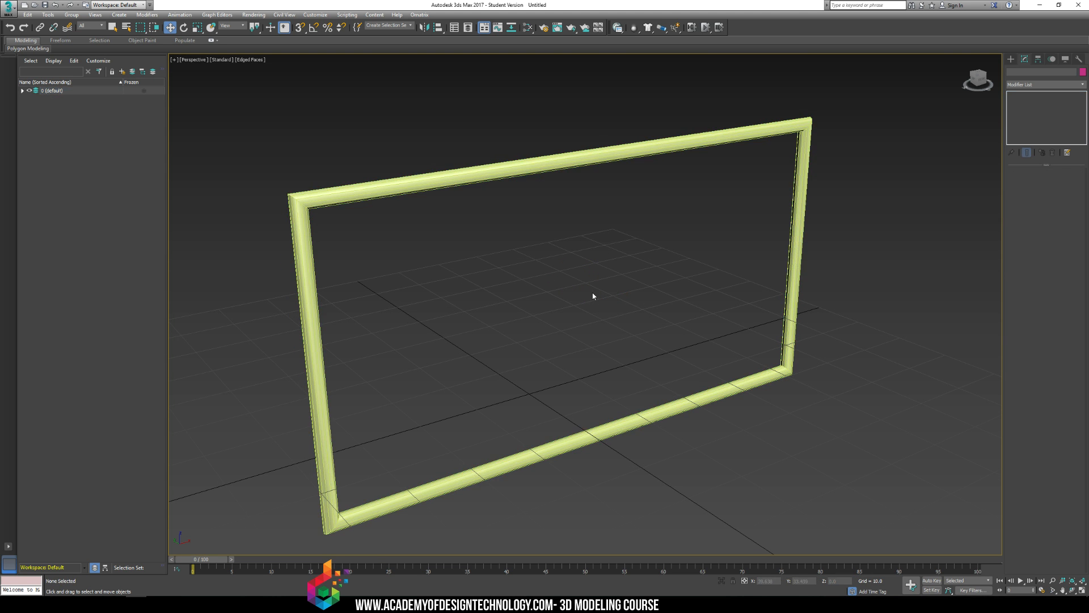
pyautogui.click(420, 178)
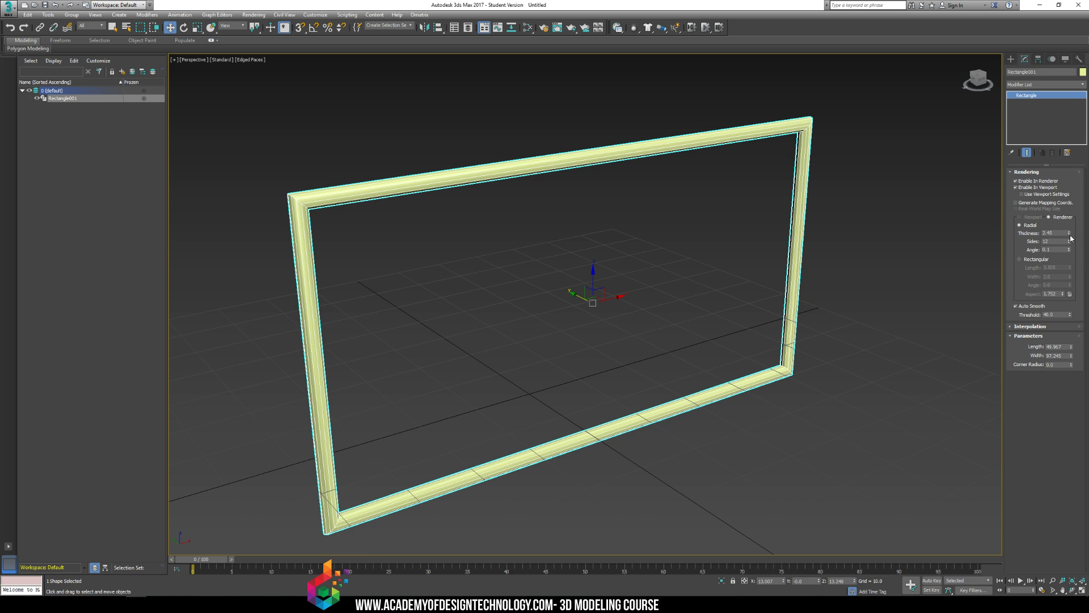
# - Set the spline's radial cross-section to a thickness of about 6 with 11 sides
pyautogui.moveTo(1070, 233); pyautogui.dragTo(1053, 215)
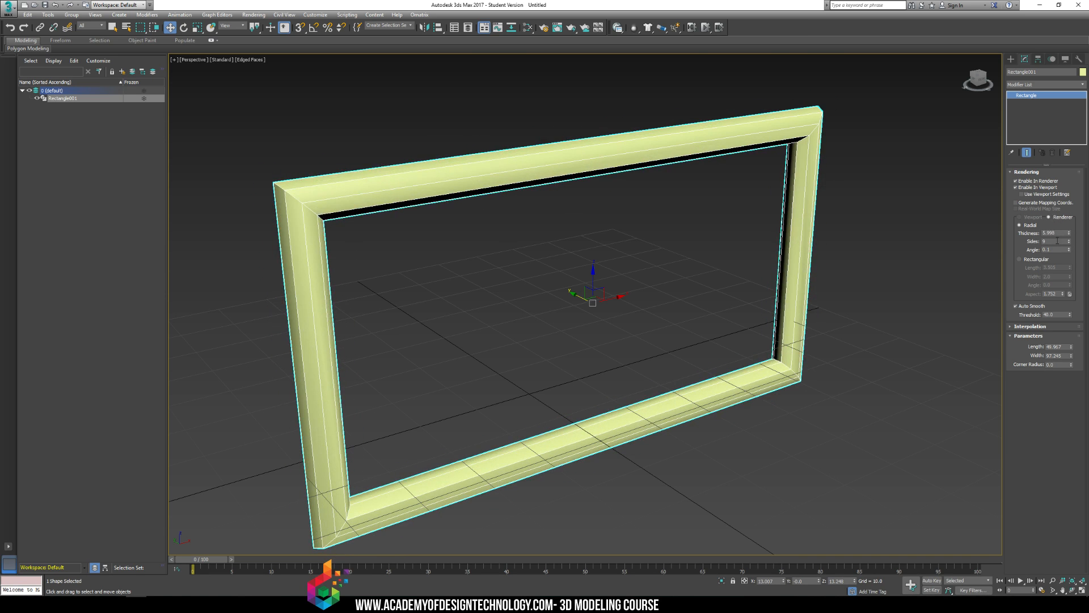
pyautogui.click(1069, 240)
pyautogui.click(1069, 240)
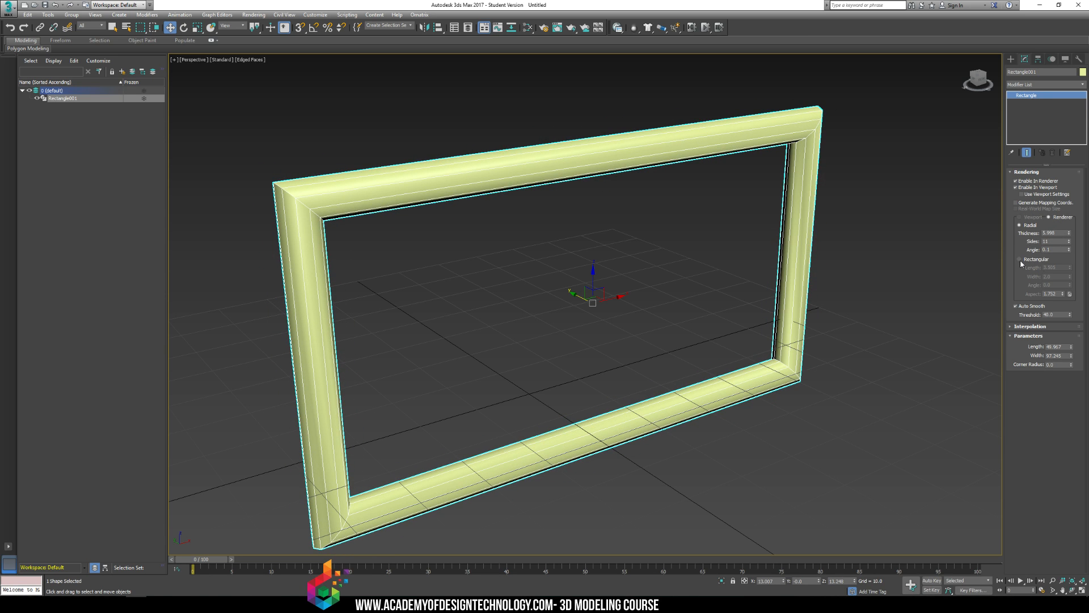
# - Switch the spline to a Rectangular cross-section with a length of about 13.6 and a width of about 12.6
pyautogui.click(1019, 259)
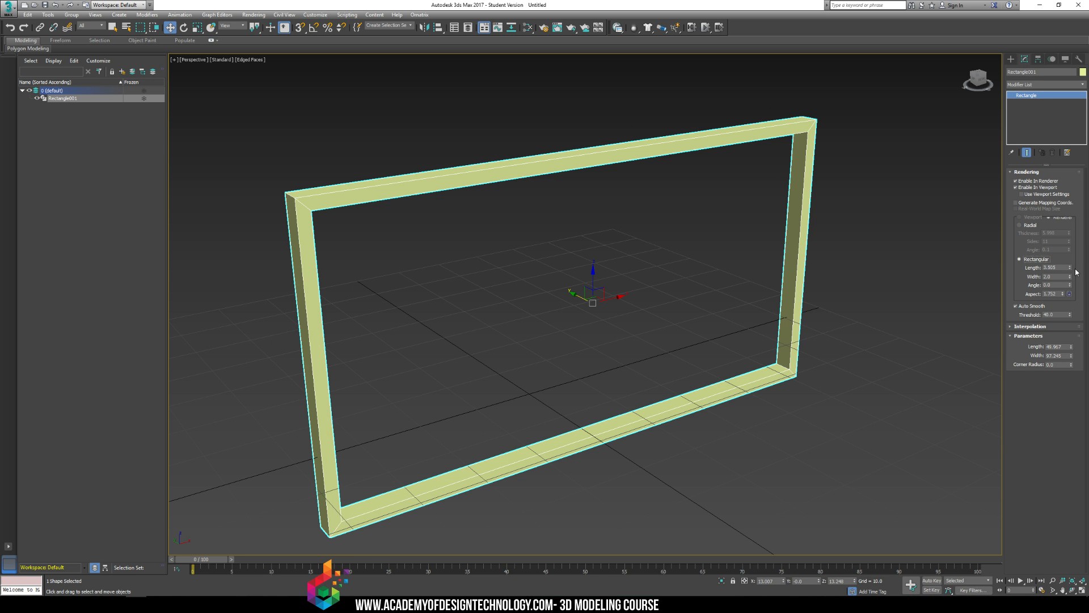
pyautogui.moveTo(1070, 267); pyautogui.dragTo(1026, 145)
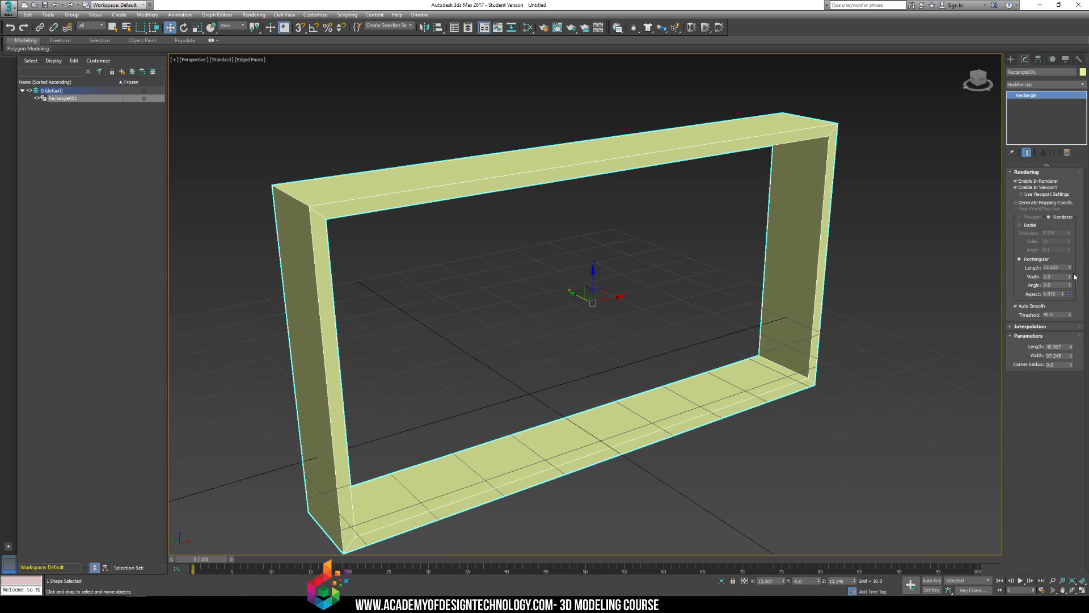
pyautogui.moveTo(1071, 280); pyautogui.dragTo(898, 58)
pyautogui.moveTo(741, 186); pyautogui.dragTo(761, 194, button='middle')
pyautogui.scroll(-5, 747, 216)
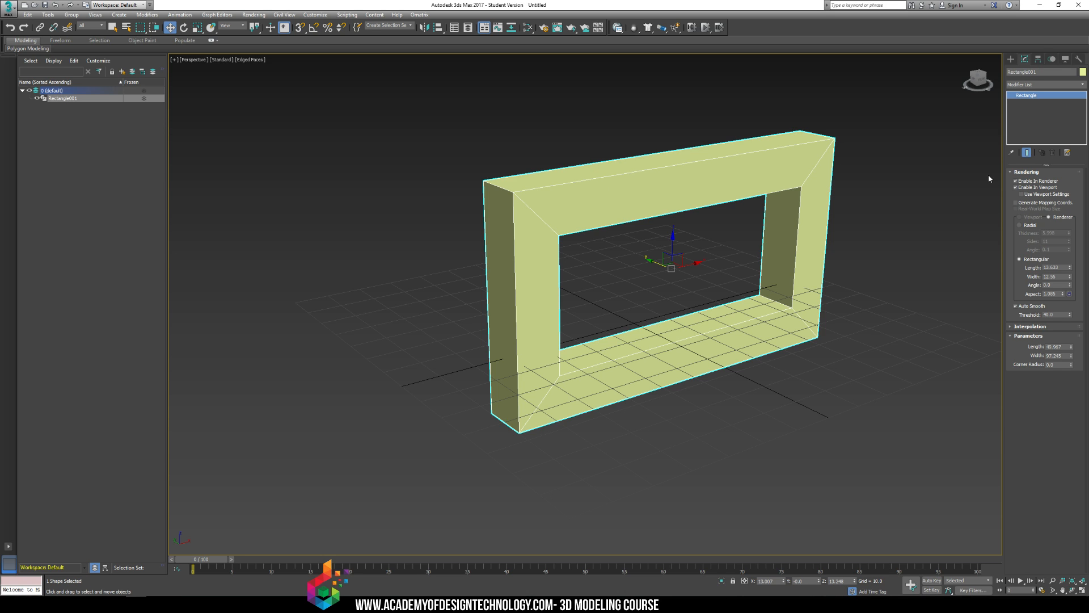
# - In the rectangle's interpolation settings, try Optimize and Adaptive and leave both options off
pyautogui.click(1015, 326)
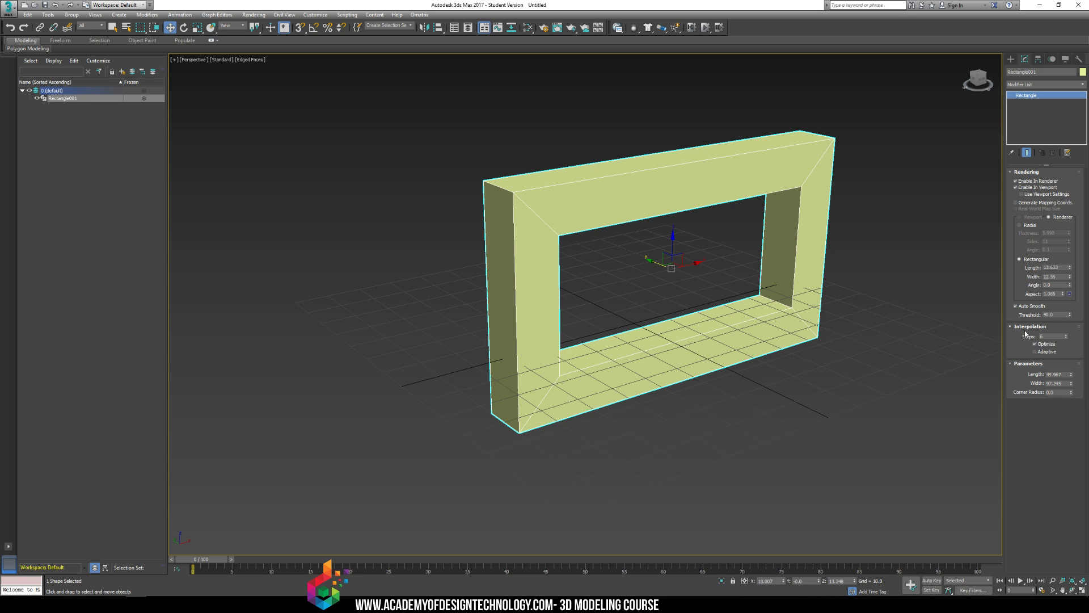
pyautogui.click(1035, 344)
pyautogui.click(1035, 351)
pyautogui.click(1035, 344)
pyautogui.click(1035, 351)
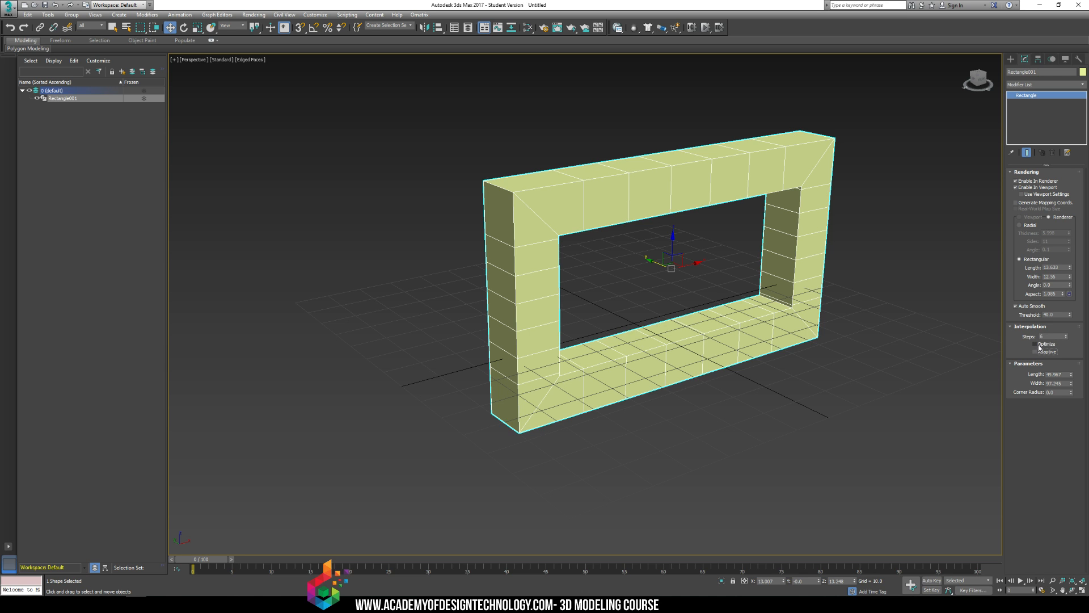
# - Raise the rectangle's interpolation steps to 10, and reduce them to 3
pyautogui.click(1066, 334)
pyautogui.click(1066, 335)
pyautogui.click(1066, 335)
pyautogui.click(1066, 335)
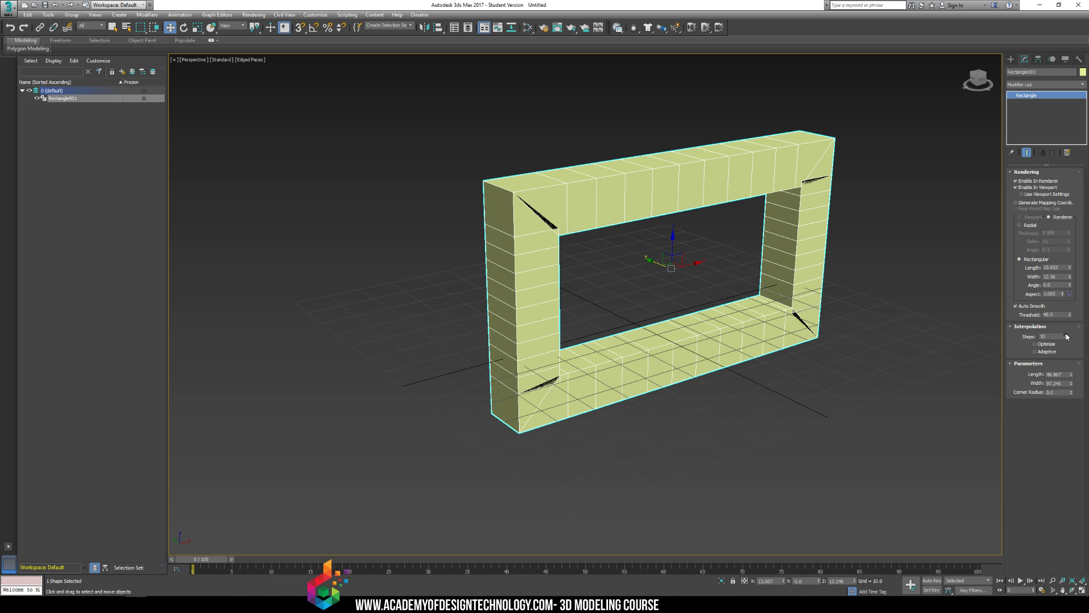
pyautogui.click(1066, 339)
pyautogui.click(1067, 339)
pyautogui.click(1067, 339)
pyautogui.click(1067, 339)
pyautogui.click(1066, 339)
pyautogui.click(1067, 339)
pyautogui.click(1066, 338)
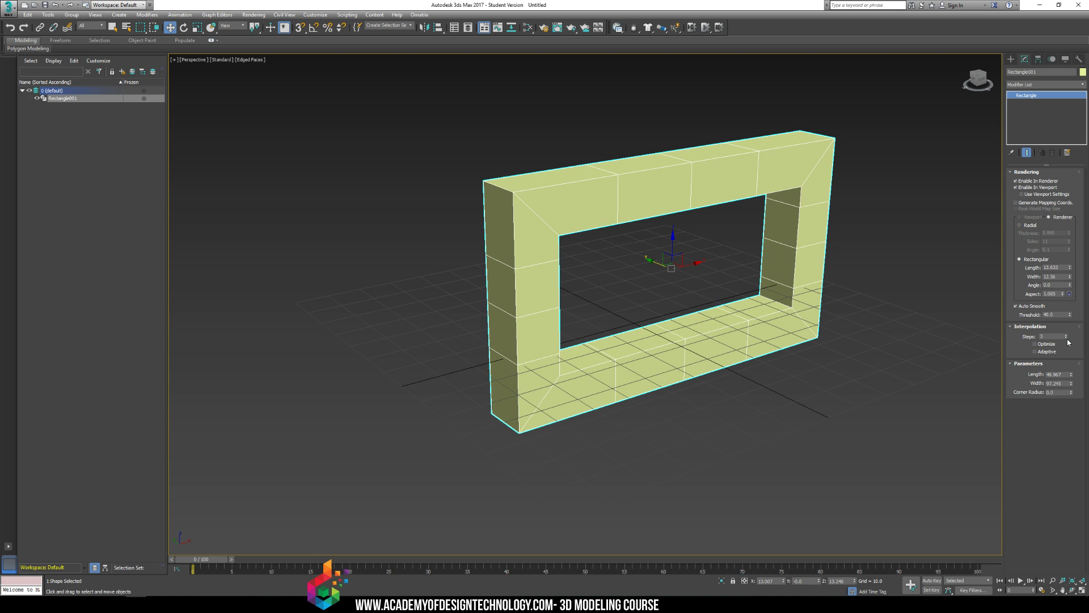
# - Toggle the spline's Enable In Viewport option off and on again to compare the plain shape with the thick frame
pyautogui.keyDown('alt'); pyautogui.moveTo(847, 248); pyautogui.dragTo(652, 252, button='middle'); pyautogui.keyUp('alt')
pyautogui.keyDown('alt'); pyautogui.moveTo(725, 286); pyautogui.dragTo(709, 271, button='middle'); pyautogui.keyUp('alt')
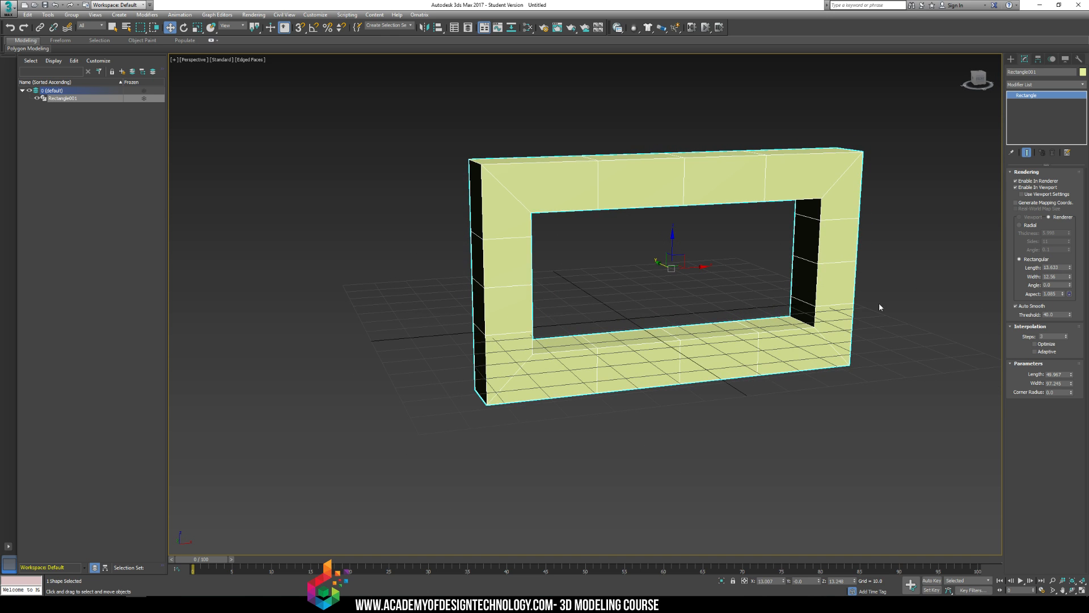
pyautogui.click(1028, 188)
pyautogui.keyDown('alt'); pyautogui.moveTo(802, 194); pyautogui.dragTo(785, 212, button='middle'); pyautogui.keyUp('alt')
pyautogui.click(1015, 187)
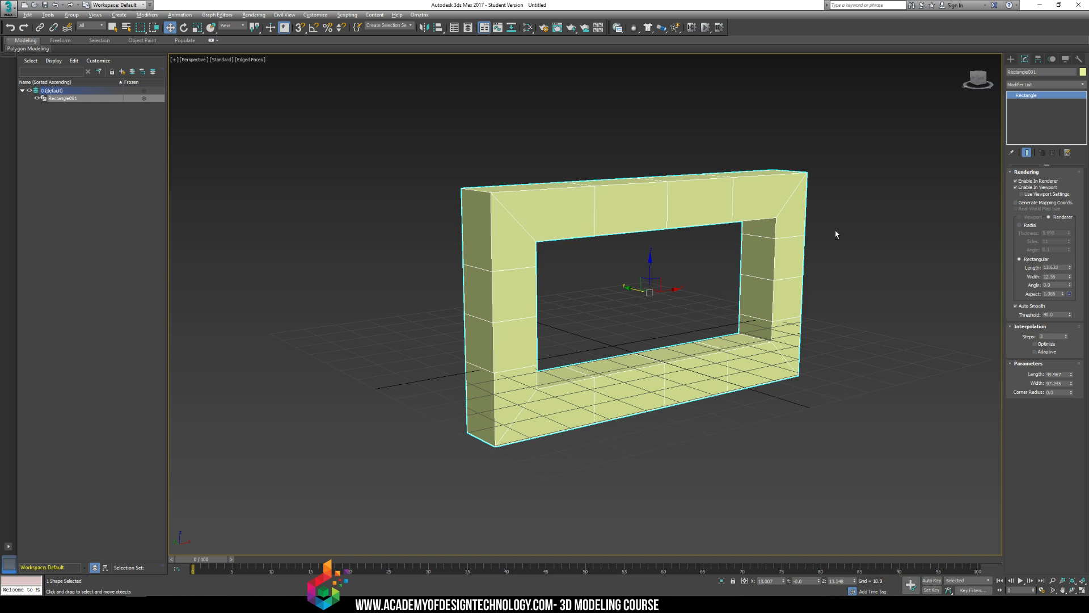
# - Turn on Optimize for the rectangle, widen it to about 101, and round its corners with a radius of about 13.1
pyautogui.click(1035, 344)
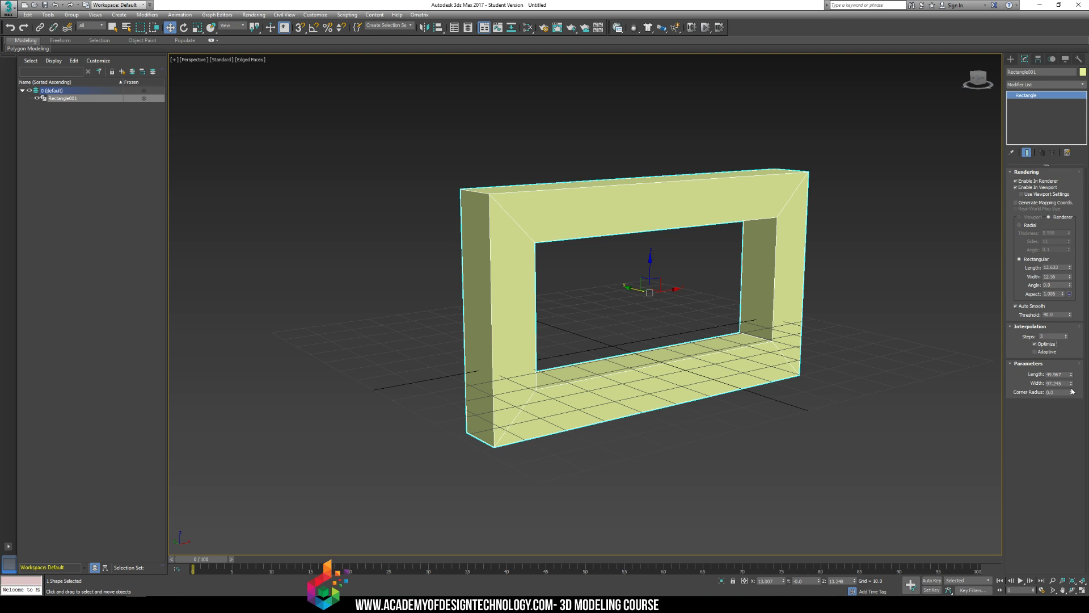
pyautogui.moveTo(1070, 384); pyautogui.dragTo(987, 427)
pyautogui.moveTo(789, 221)
pyautogui.keyDown('alt'); pyautogui.mouseDown(button='middle')
pyautogui.moveTo(693, 202)
pyautogui.moveTo(780, 219)
pyautogui.mouseUp(button='middle'); pyautogui.keyUp('alt')
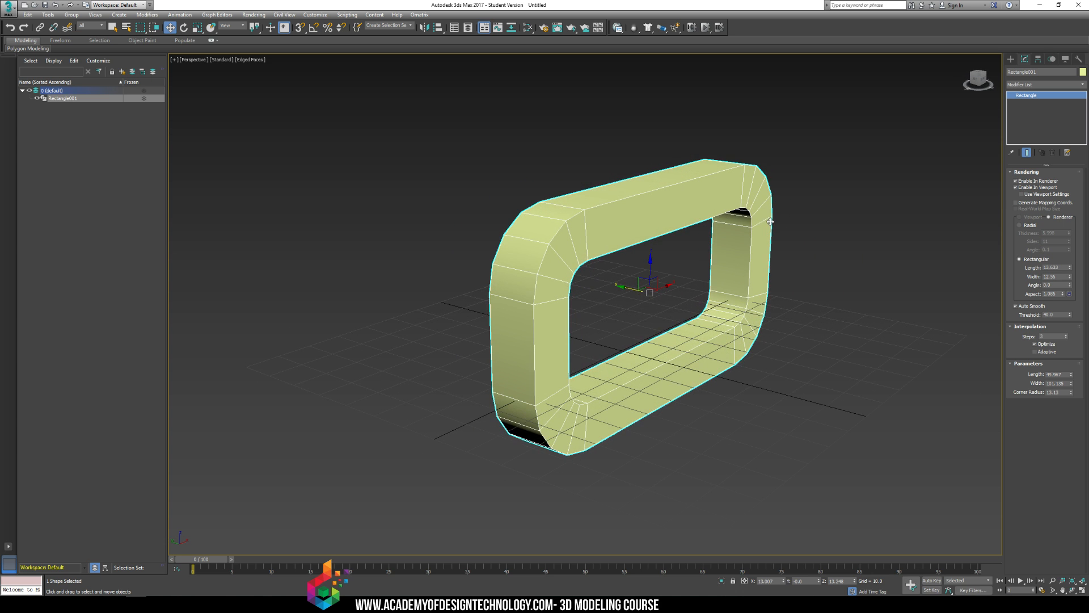
# - Clone the rounded frame as an independent Copy, rotated so that it lies flat across the original
pyautogui.press('e')
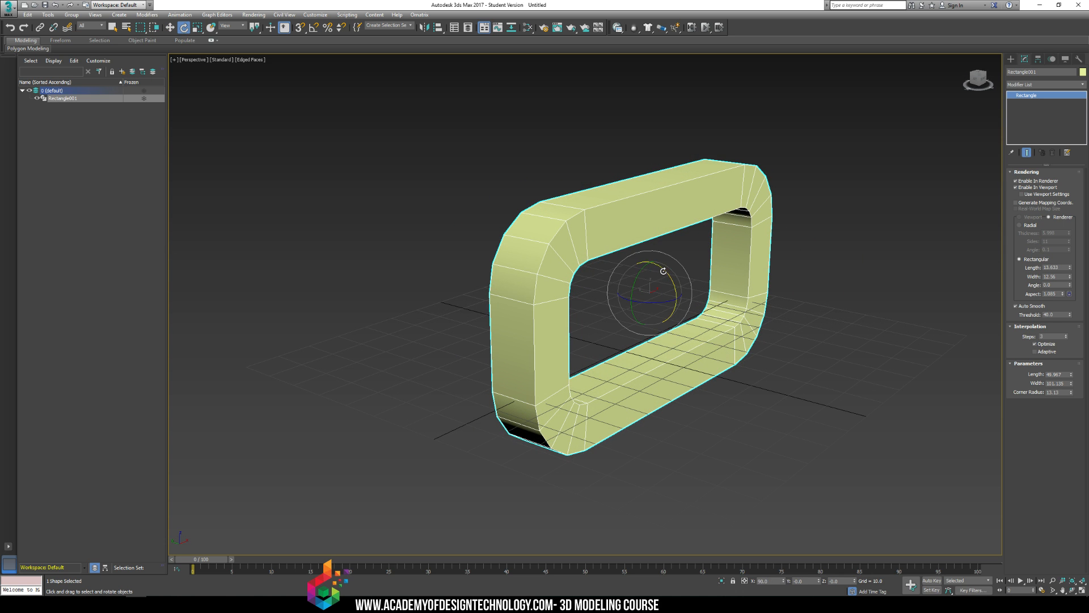
pyautogui.keyDown('shift'); pyautogui.moveTo(653, 264); pyautogui.dragTo(600, 229); pyautogui.keyUp('shift')
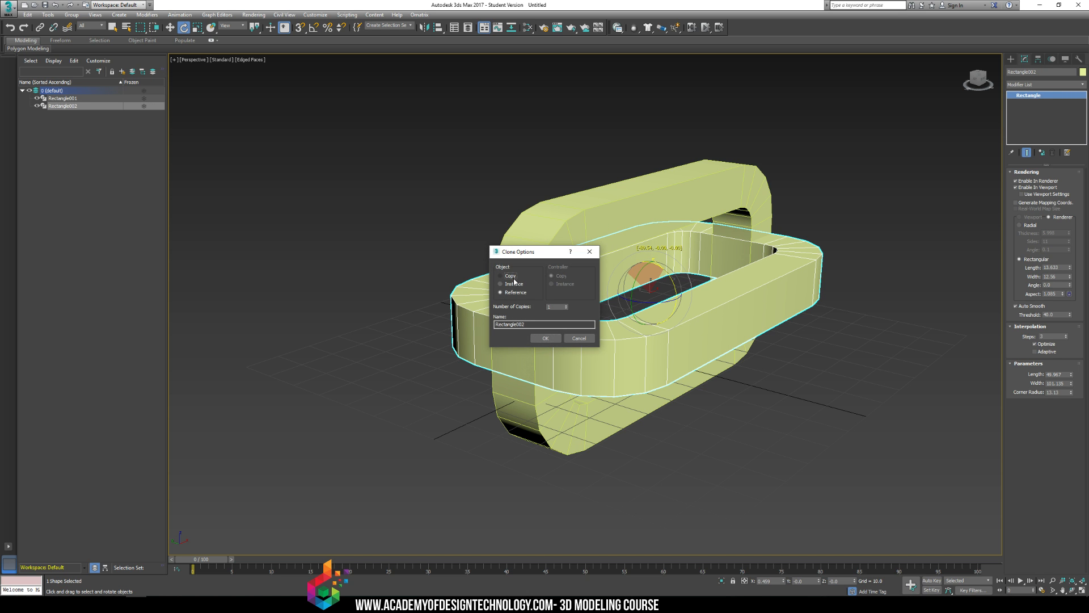
pyautogui.click(513, 277)
pyautogui.click(546, 338)
# - Move the rotated copy along the X axis until it interlocks with the first link, and turn off the edged-faces display
pyautogui.moveTo(602, 325); pyautogui.dragTo(553, 347, button='middle')
pyautogui.press('w')
pyautogui.moveTo(615, 307); pyautogui.dragTo(760, 272)
pyautogui.keyDown('alt'); pyautogui.moveTo(760, 272); pyautogui.dragTo(686, 306, button='middle'); pyautogui.keyUp('alt')
pyautogui.click(651, 383)
pyautogui.press('F4')
pyautogui.scroll(-5, 663, 376)
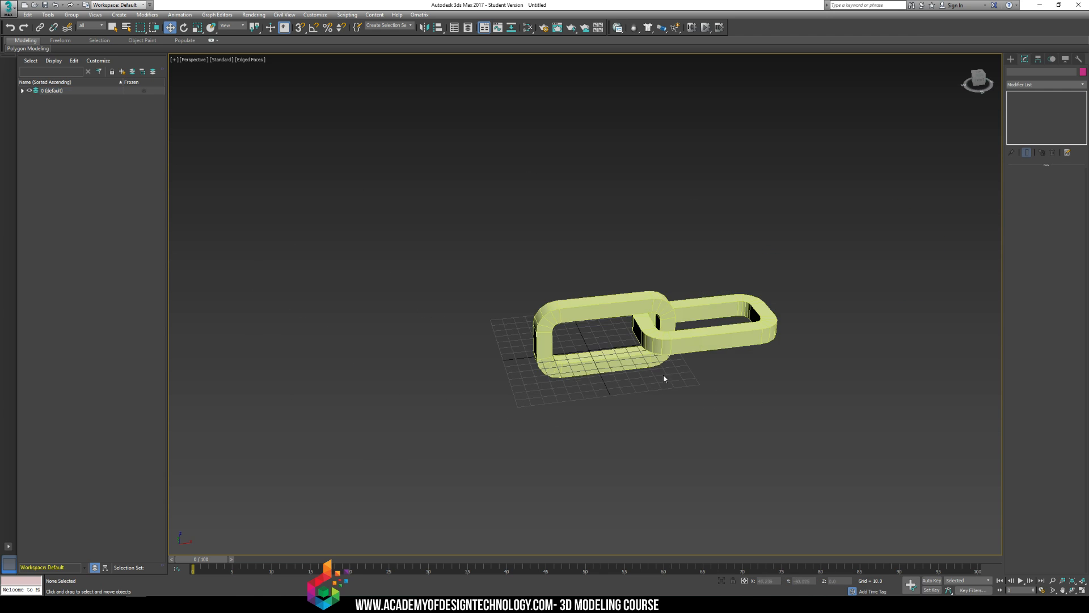
# - Copy the two links along the X axis, and copy the resulting four to build an eight-link chain
pyautogui.scroll(-5, 653, 362)
pyautogui.moveTo(595, 312)
pyautogui.mouseDown()
pyautogui.moveTo(611, 336)
pyautogui.moveTo(692, 349)
pyautogui.moveTo(806, 329)
pyautogui.mouseUp()
pyautogui.hotkey('ctrl', 'a')
pyautogui.click(582, 338)
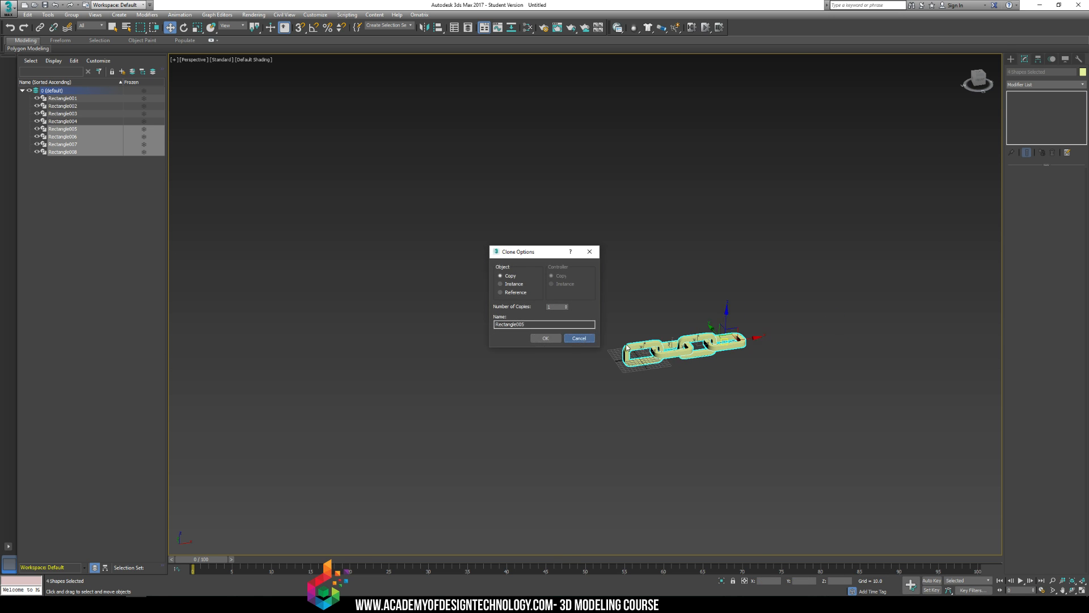
pyautogui.keyDown('shift'); pyautogui.moveTo(681, 344); pyautogui.dragTo(854, 329); pyautogui.keyUp('shift')
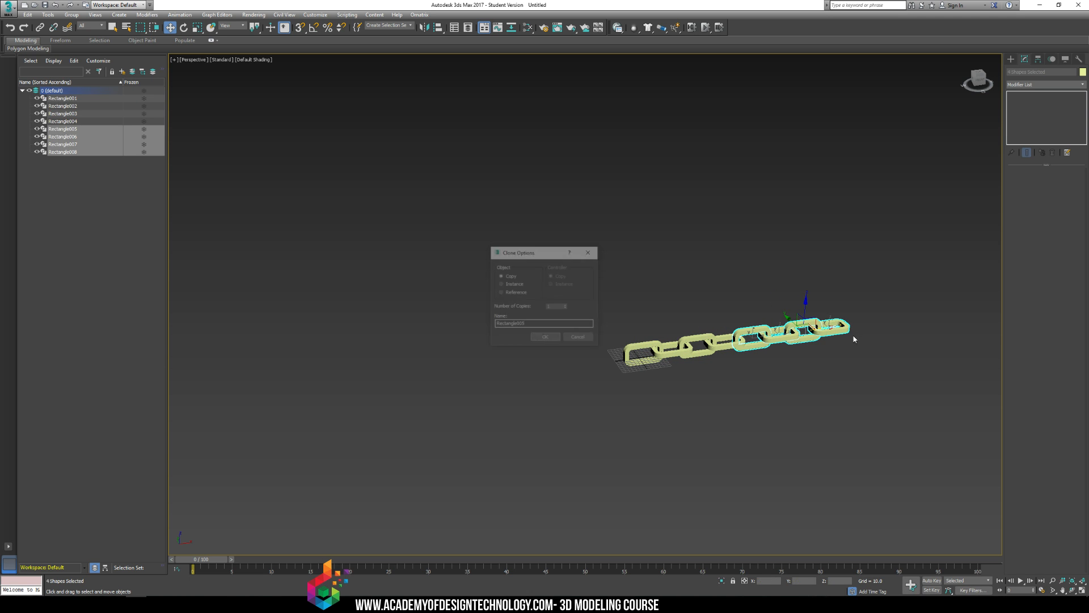
pyautogui.press('Return')
# - Render the chain in the perspective view from two angles and close the render window
pyautogui.press('z')
pyautogui.keyDown('alt'); pyautogui.moveTo(707, 311); pyautogui.dragTo(653, 316, button='middle'); pyautogui.keyUp('alt')
pyautogui.hotkey('shift', 'q')
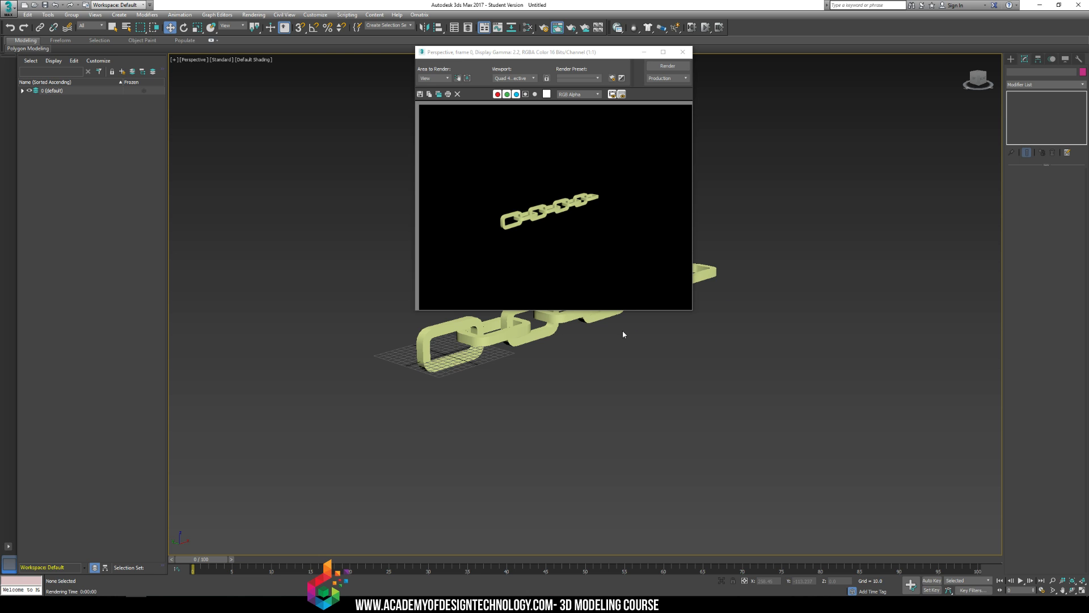
pyautogui.keyDown('alt'); pyautogui.moveTo(752, 217); pyautogui.dragTo(742, 269, button='middle'); pyautogui.keyUp('alt')
pyautogui.hotkey('shift', 'q')
pyautogui.click(681, 52)
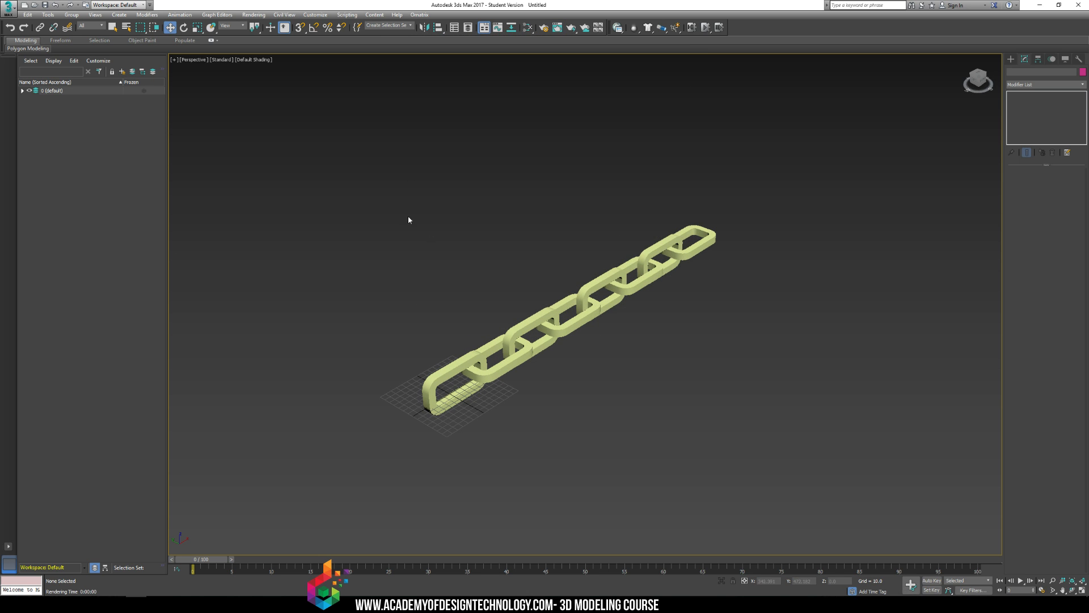
# - Delete all the chain links and restore the four-viewport layout
pyautogui.moveTo(408, 220); pyautogui.dragTo(729, 473)
pyautogui.press('Delete')
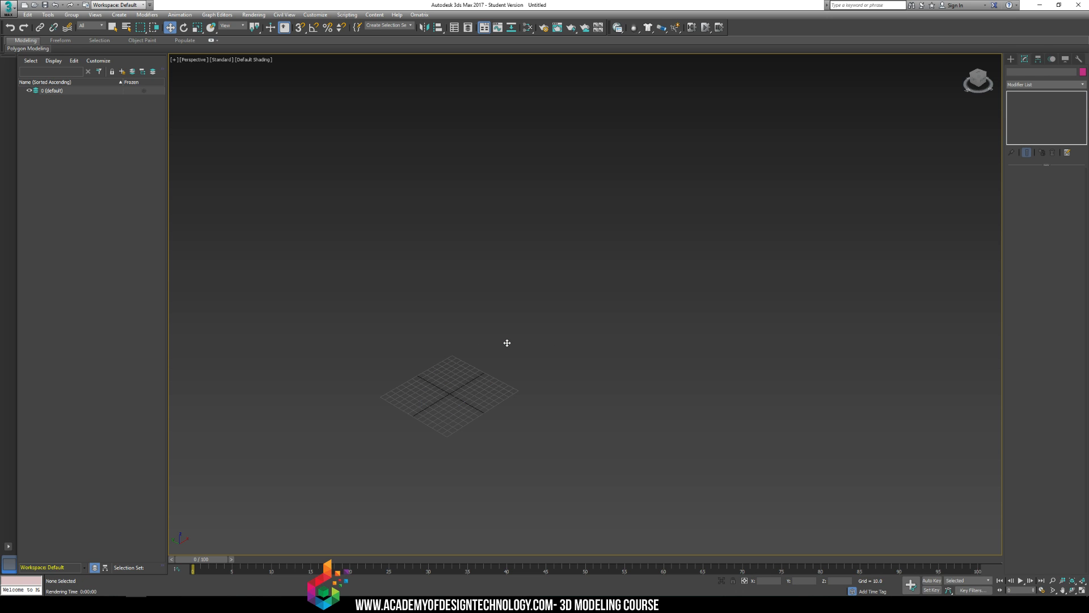
pyautogui.press('f')
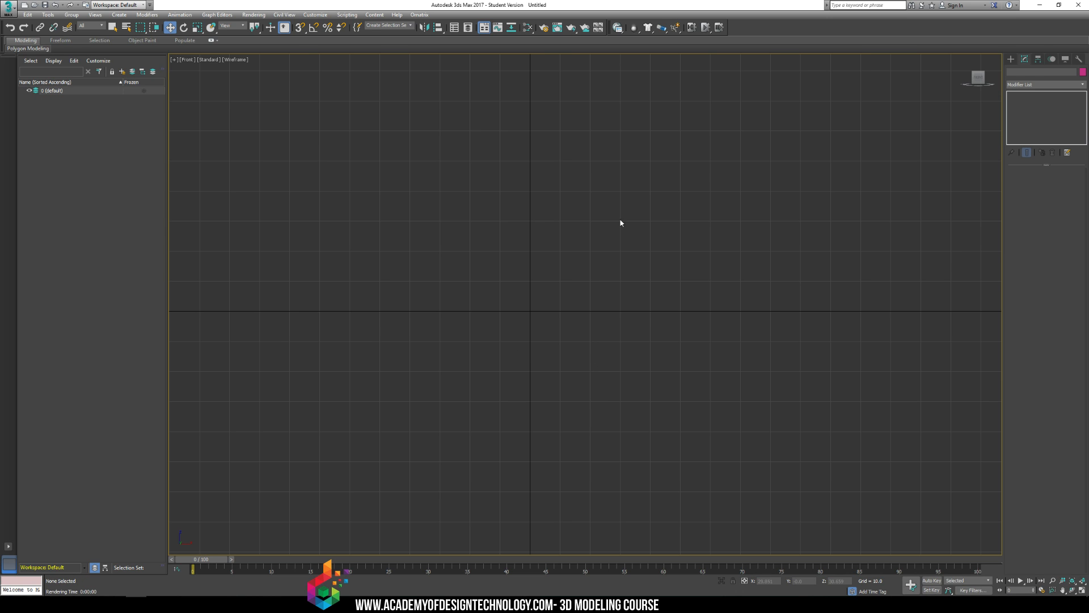
pyautogui.click(1011, 59)
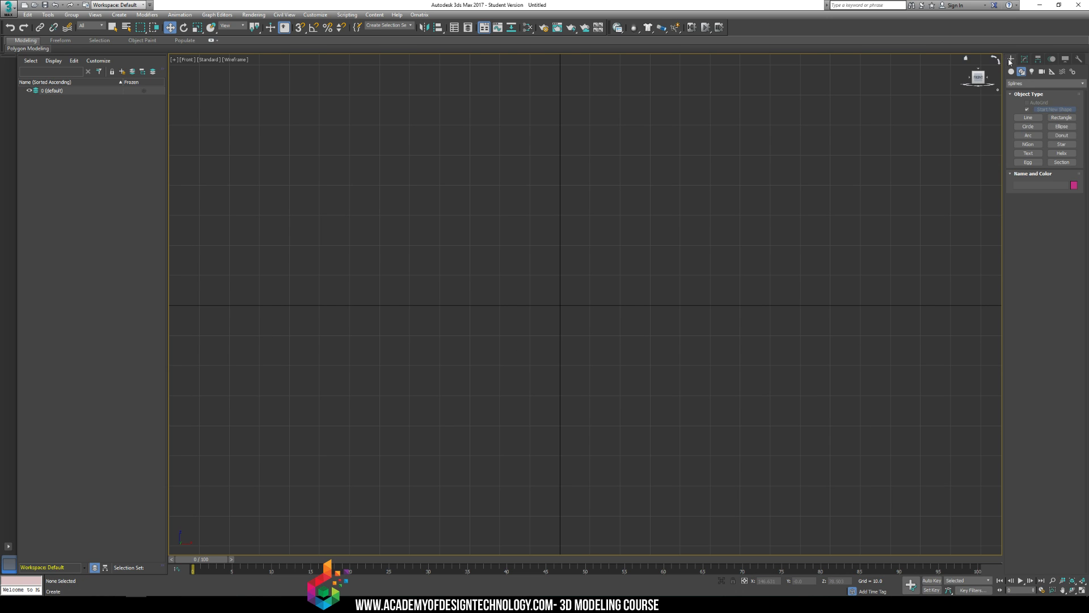
pyautogui.click(1029, 118)
pyautogui.press('p')
pyautogui.click(173, 59)
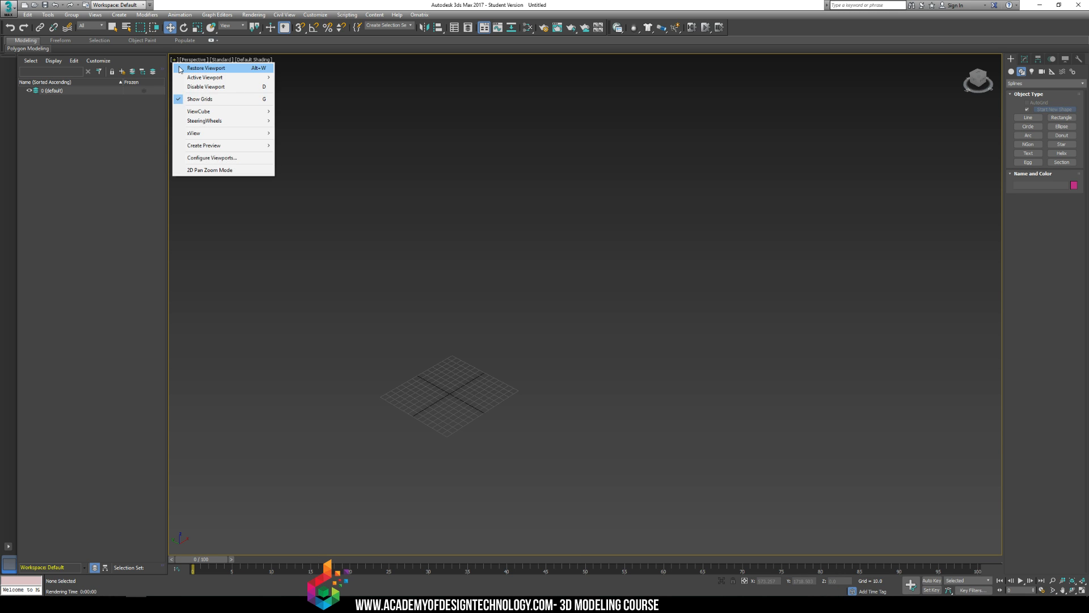
pyautogui.click(187, 68)
pyautogui.scroll(10, 705, 423)
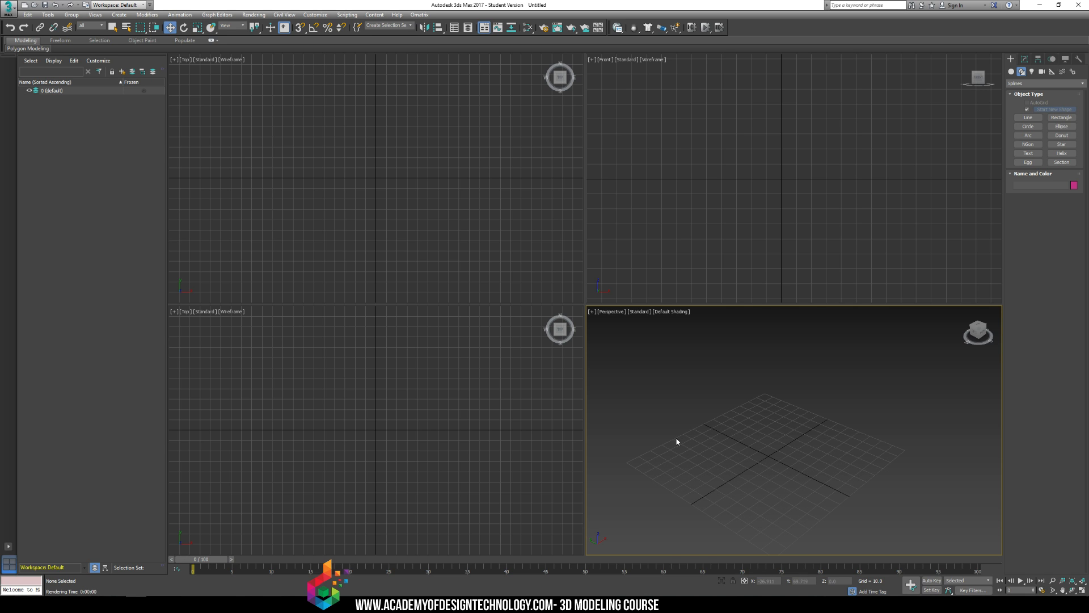
# - Place a Text shape in the front viewport and set its rectangular cross-section to about 14.3 long and 2.8 wide
pyautogui.click(1024, 153)
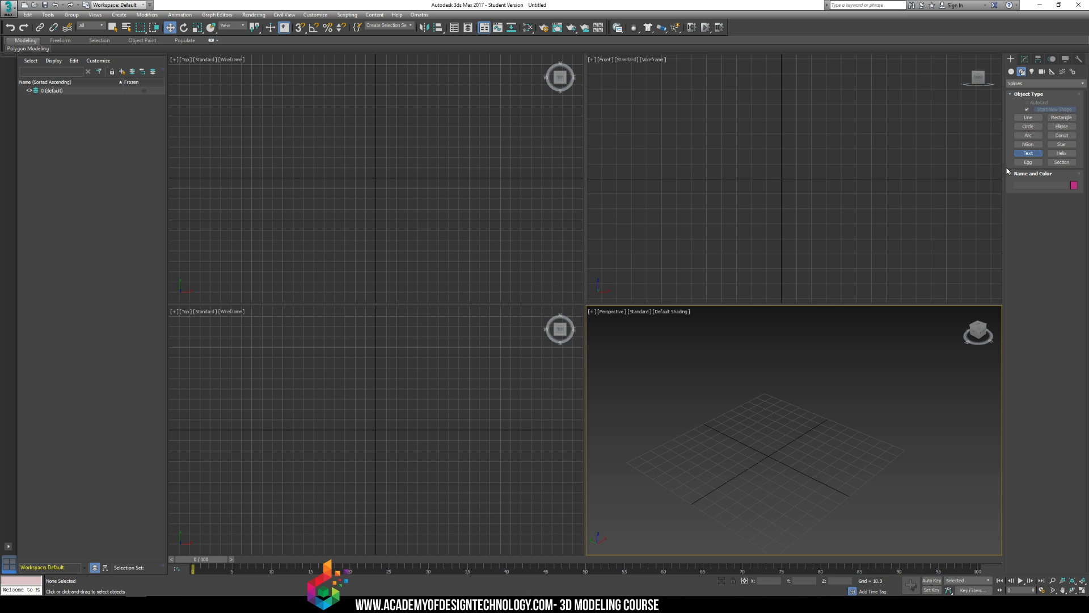
pyautogui.click(744, 138)
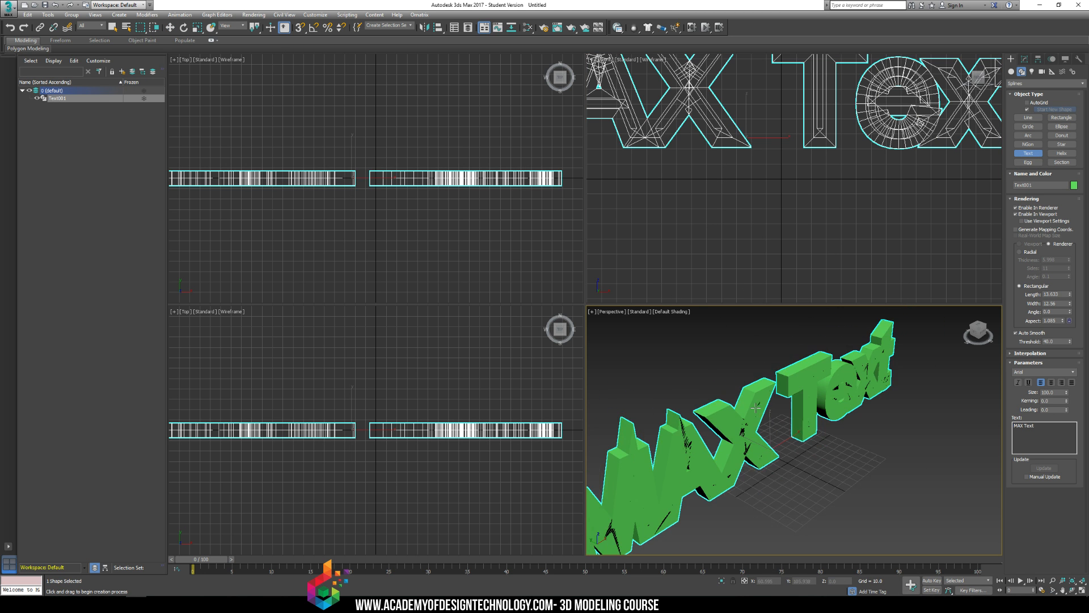
pyautogui.scroll(-5, 732, 397)
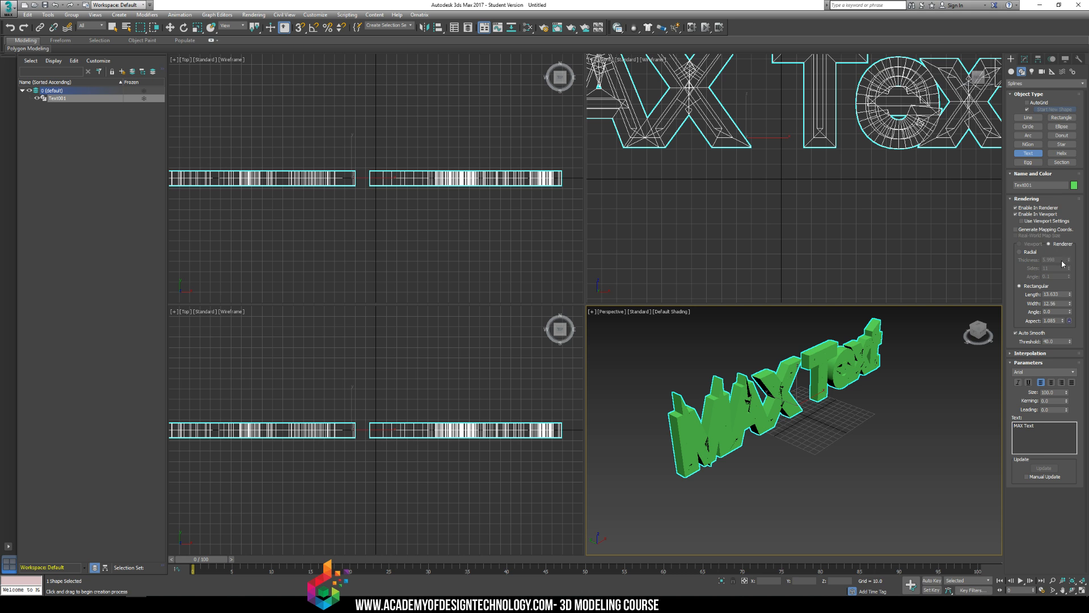
pyautogui.moveTo(1070, 296)
pyautogui.mouseDown()
pyautogui.moveTo(1070, 340)
pyautogui.moveTo(1069, 295)
pyautogui.moveTo(1070, 341)
pyautogui.moveTo(1065, 325)
pyautogui.mouseUp()
# - Disable the text's renderer and viewport thickness, and replace its wording with "THIS IS MY FIRST MODEL"
pyautogui.click(1017, 210)
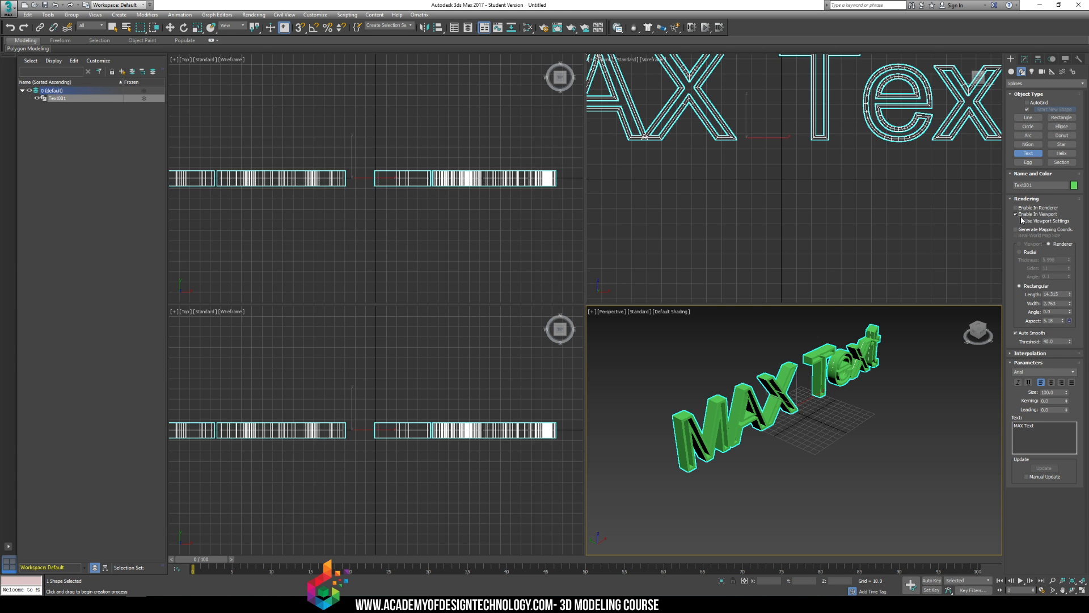
pyautogui.click(1017, 215)
pyautogui.keyDown('alt'); pyautogui.moveTo(853, 451); pyautogui.dragTo(842, 427, button='middle'); pyautogui.keyUp('alt')
pyautogui.click(1057, 430)
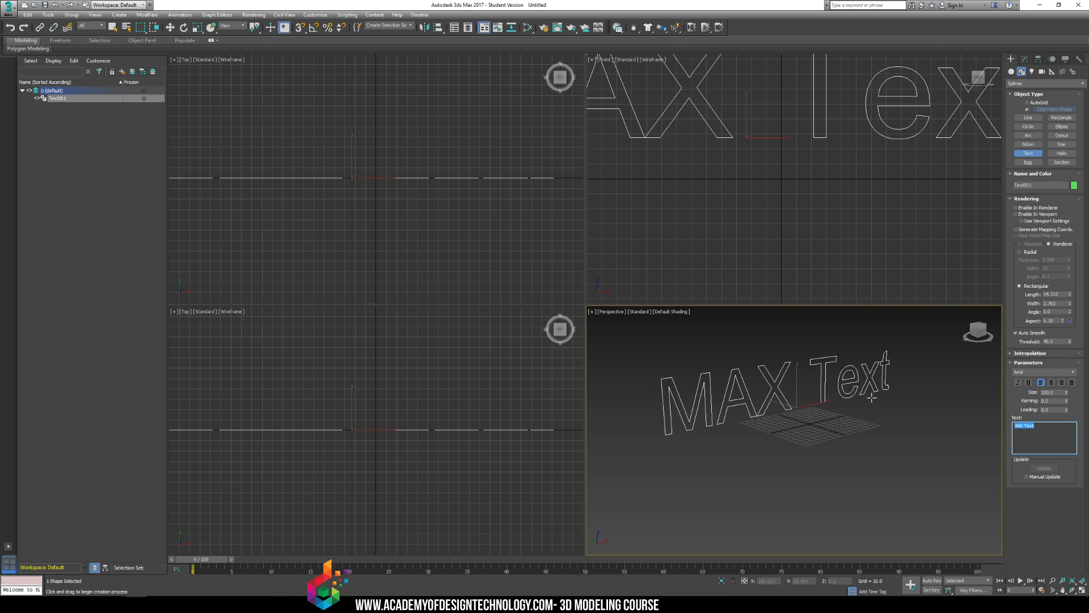
pyautogui.write('THIS IS MY ')
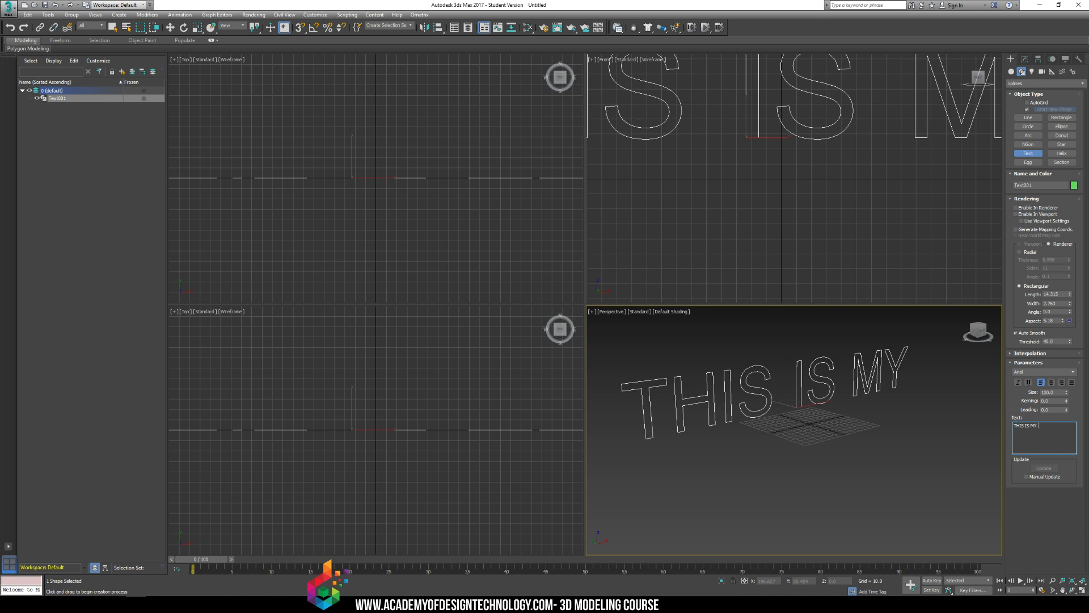
pyautogui.write('FIRST MODEL')
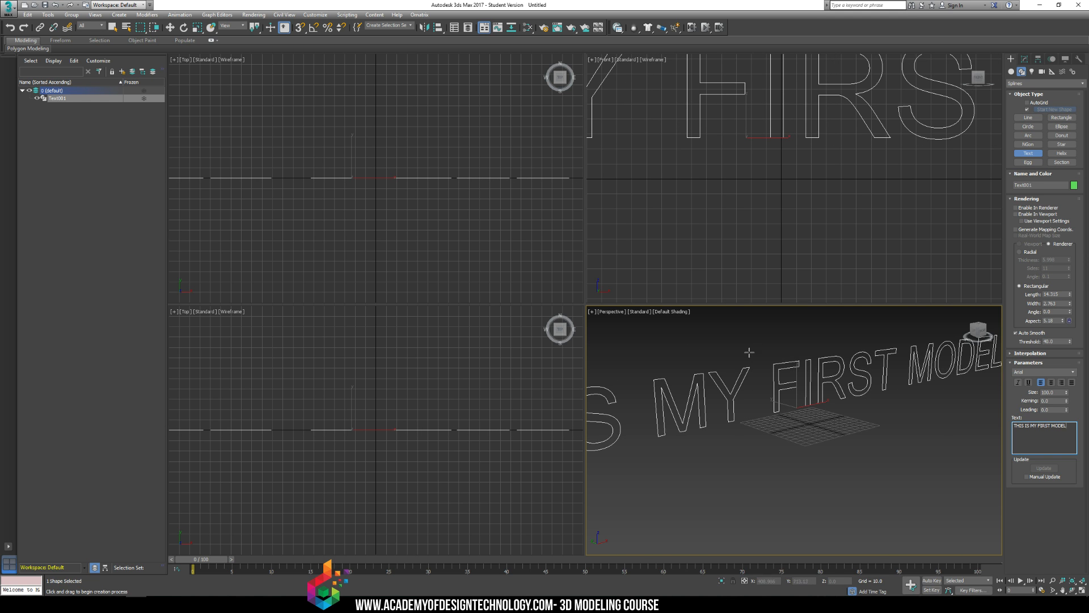
# - Scale the text down uniformly to about 11 percent and raise it above the grid to a Z of about 247
pyautogui.scroll(-4, 743, 348)
pyautogui.press('r')
pyautogui.moveTo(759, 416); pyautogui.dragTo(794, 472)
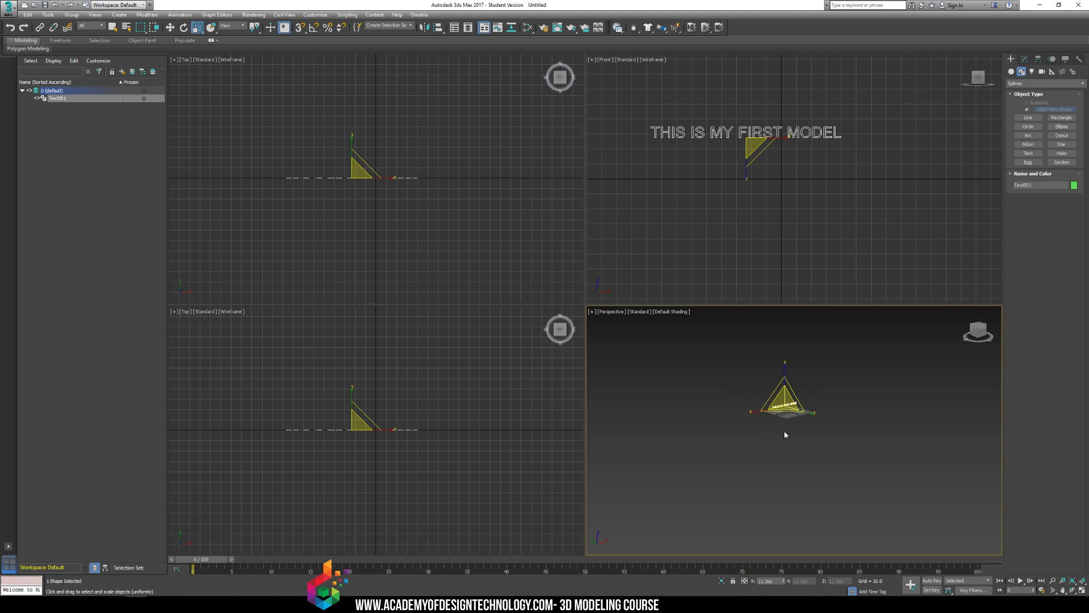
pyautogui.press('w')
pyautogui.moveTo(785, 374); pyautogui.dragTo(784, 349)
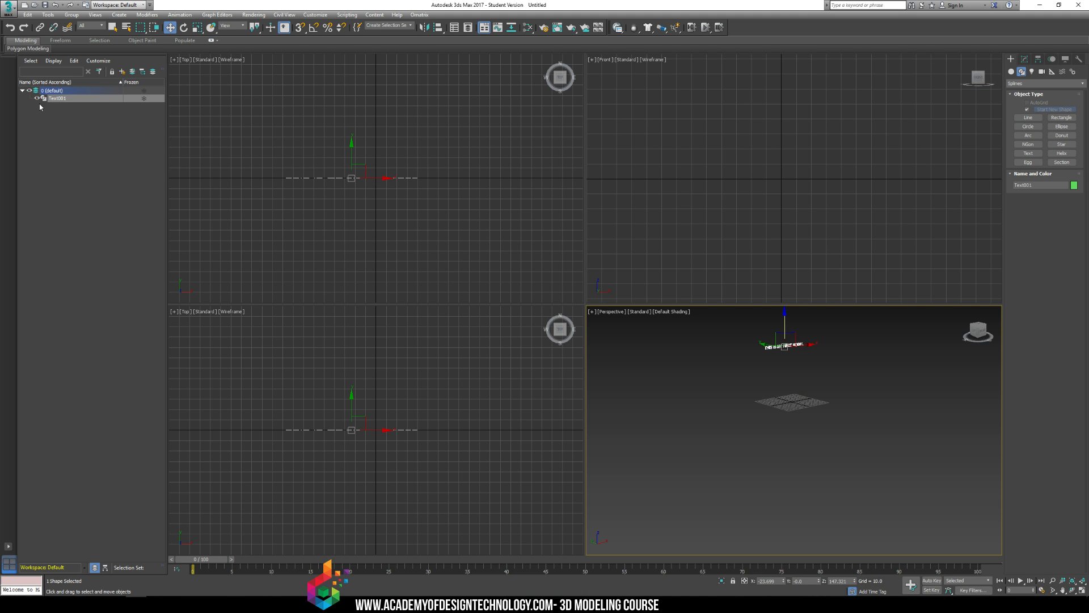
pyautogui.scroll(6, 755, 392)
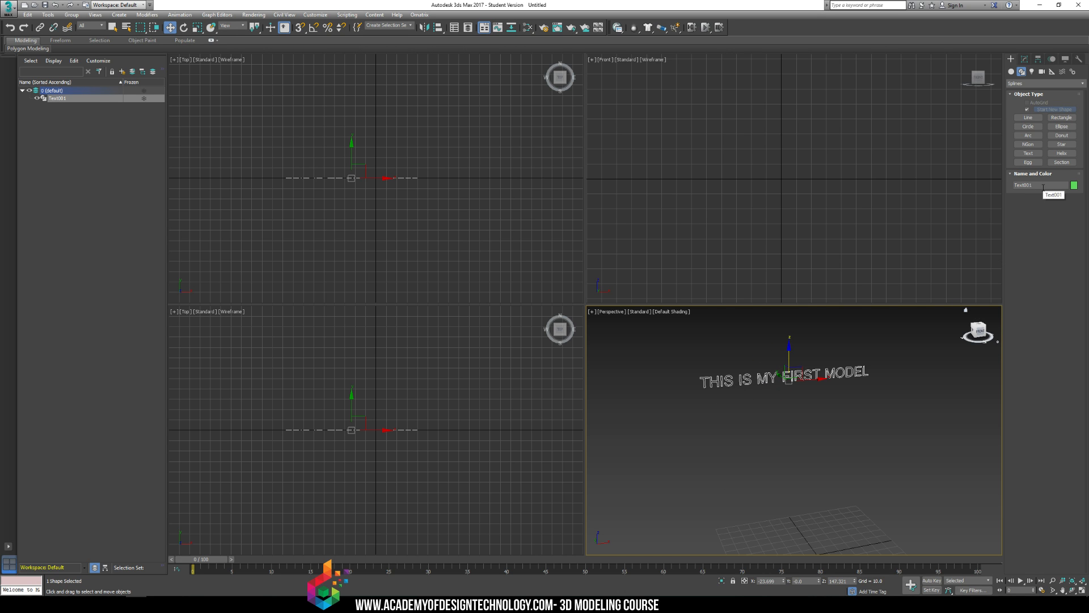
# - Rename the text object as Text_Holster
pyautogui.moveTo(1044, 185); pyautogui.dragTo(1002, 185)
pyautogui.write('HO')
pyautogui.moveTo(1038, 184); pyautogui.dragTo(947, 176)
pyautogui.write('Hol')
pyautogui.write('ster')
pyautogui.press('Return')
# - Replace the text's wording with "HOLSTER 1 :" and "Holds main gun" on a second line
pyautogui.click(1025, 59)
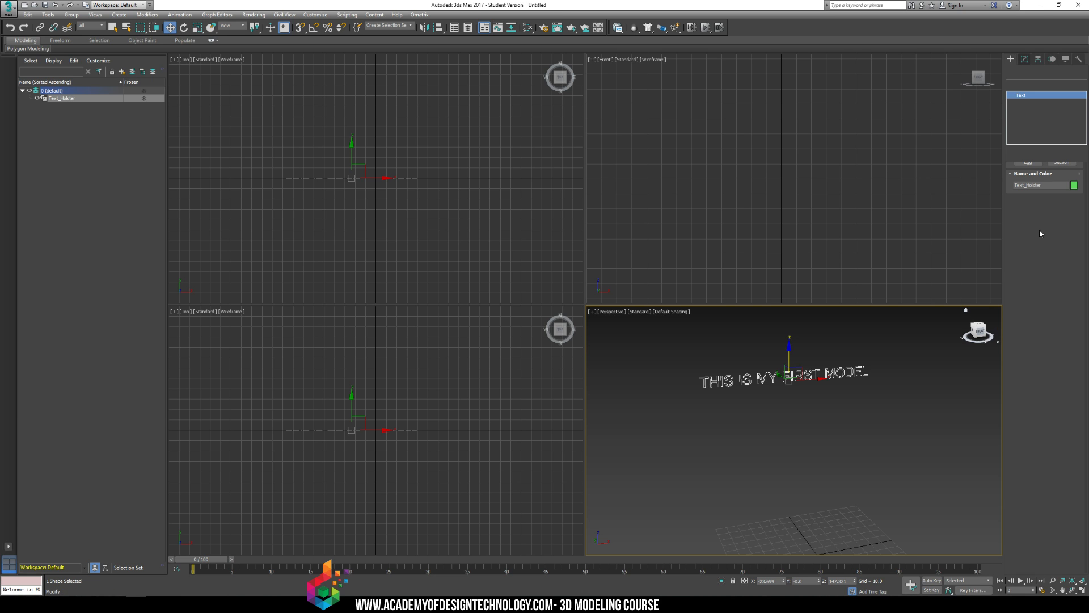
pyautogui.moveTo(1069, 400); pyautogui.dragTo(1010, 399)
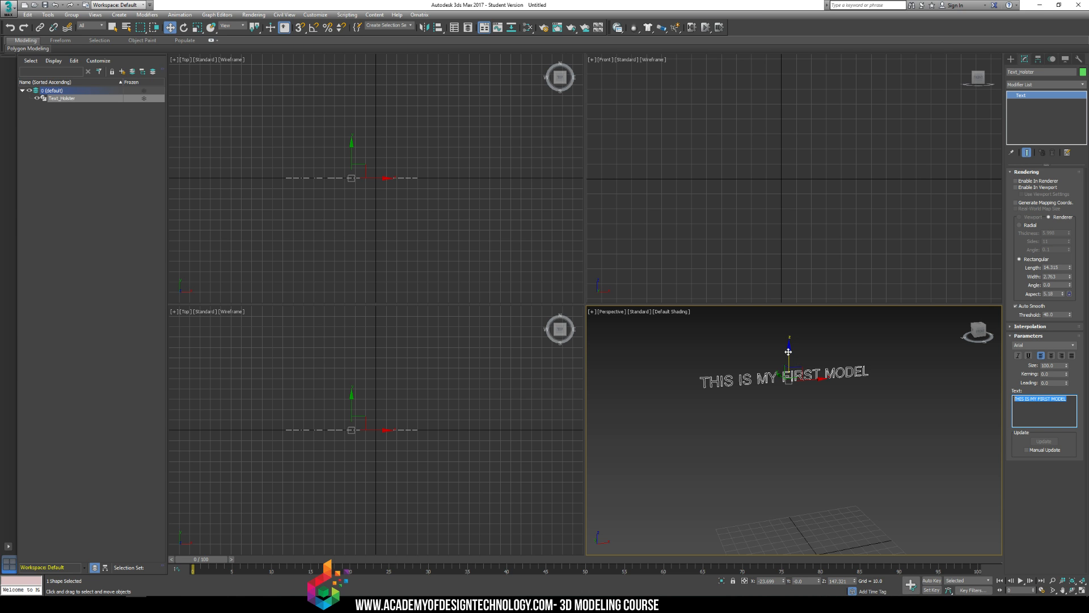
pyautogui.write('This is Hol')
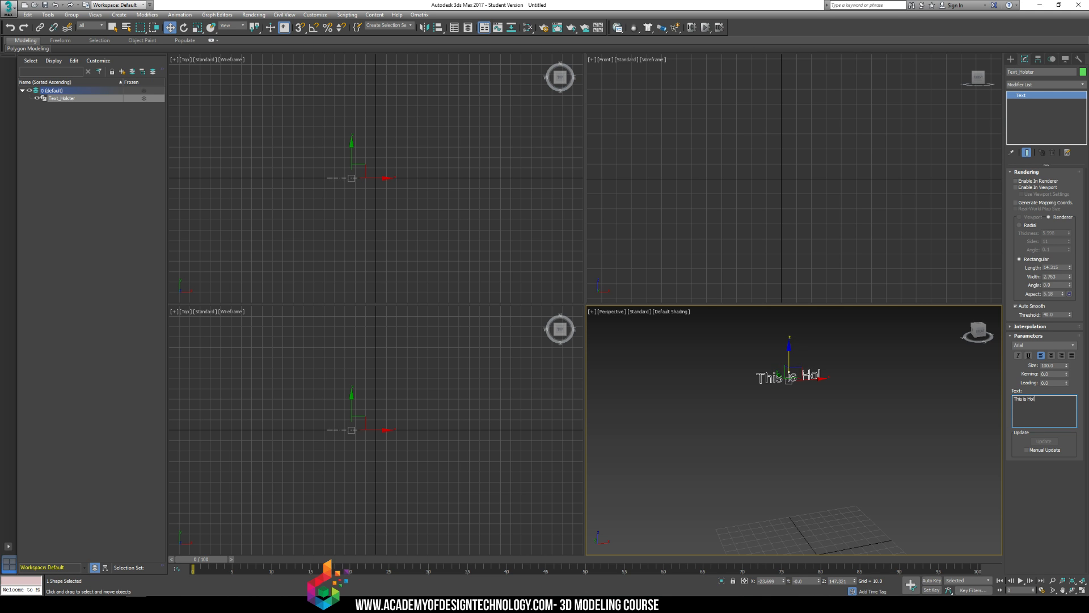
pyautogui.press('BackSpace')
pyautogui.press('BackSpace')
pyautogui.press('BackSpace')
pyautogui.press('BackSpace')
pyautogui.press('BackSpace')
pyautogui.press('BackSpace')
pyautogui.press('BackSpace')
pyautogui.press('BackSpace')
pyautogui.press('BackSpace')
pyautogui.write('HOLSTER 1')
pyautogui.write(' : ')
pyautogui.write('Holds main gun')
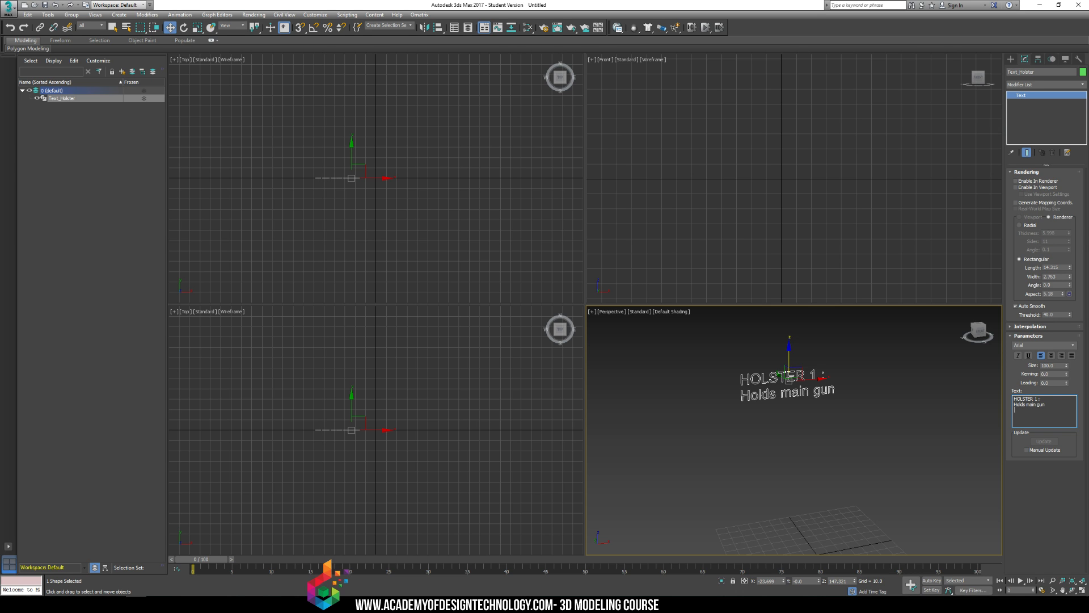
# - Add two more lines to the text, "Reaches for it with right arm" and "Made out of leather"
pyautogui.press('Return')
pyautogui.write('Reaches for it')
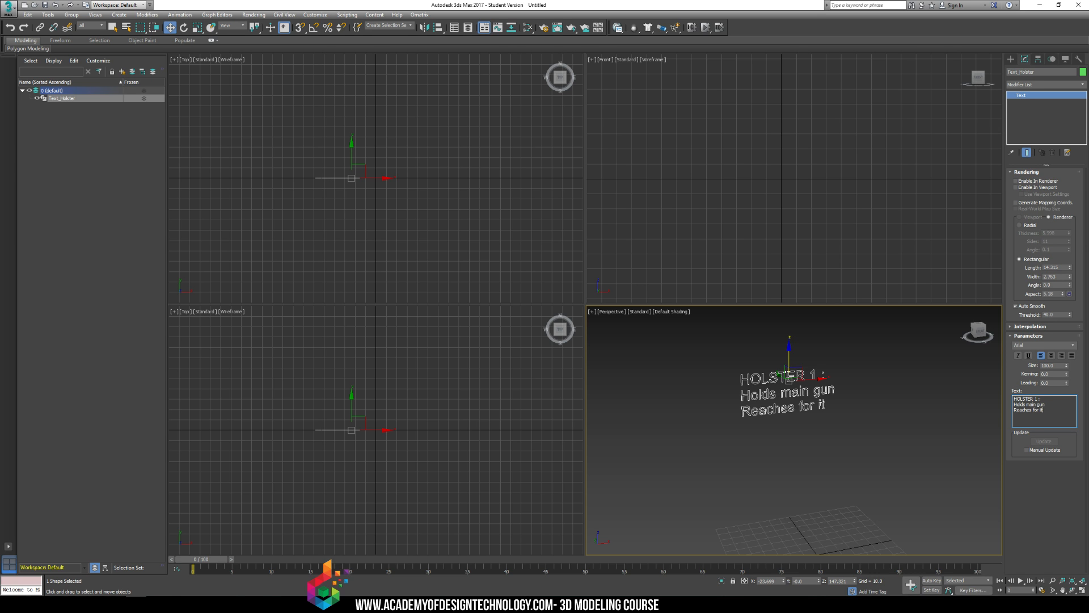
pyautogui.write(' with right arm')
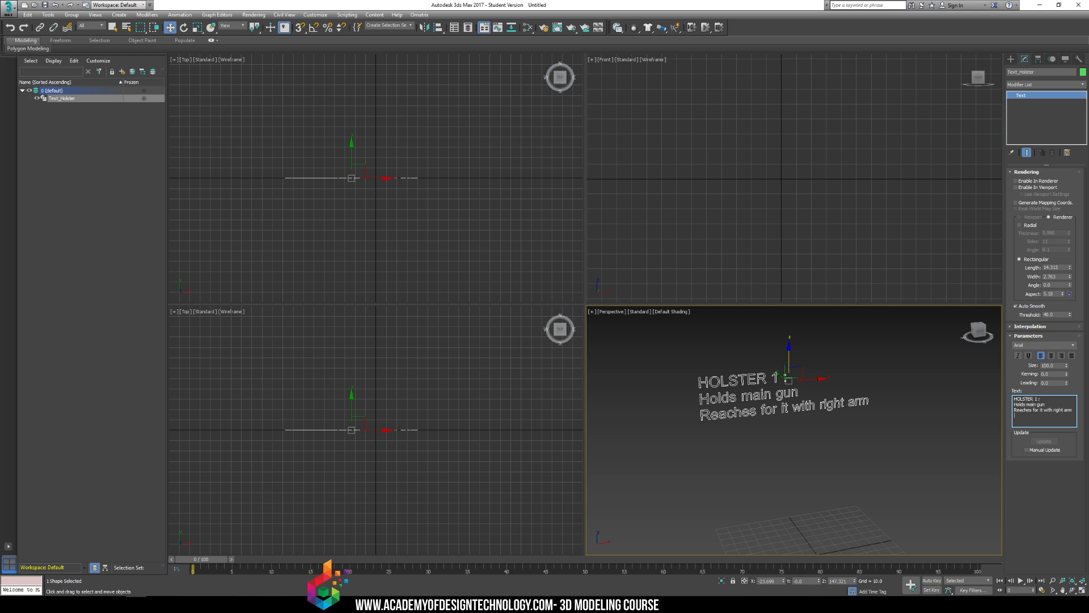
pyautogui.press('Return')
pyautogui.write('Made out of leather')
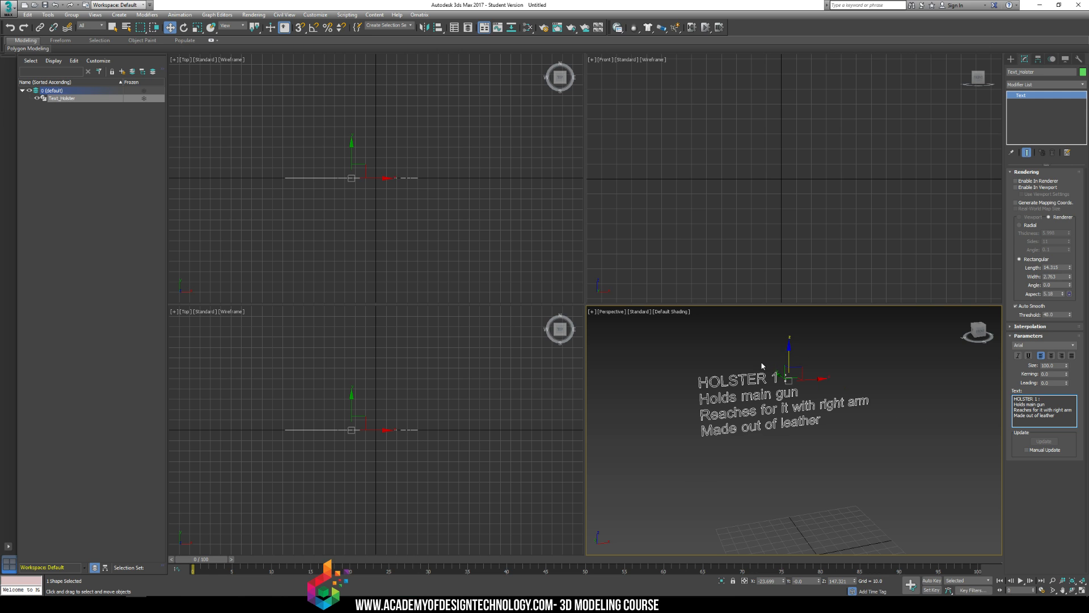
# - Inspect the holster note in the perspective view and delete it from the scene
pyautogui.scroll(5, 760, 369)
pyautogui.moveTo(750, 404); pyautogui.dragTo(681, 406, button='middle')
pyautogui.scroll(-8, 681, 406)
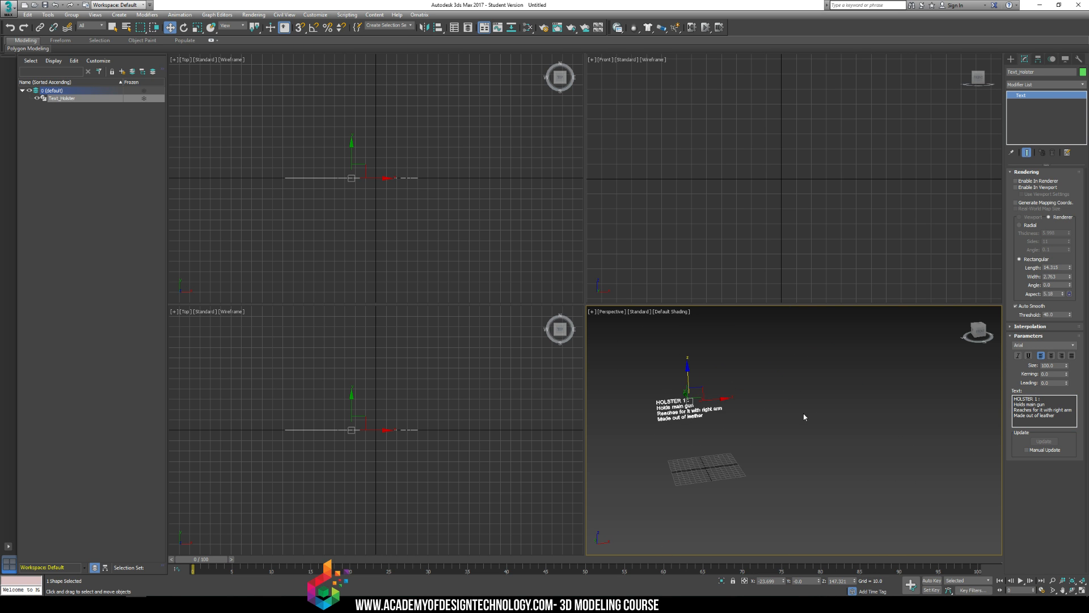
pyautogui.moveTo(804, 417); pyautogui.dragTo(776, 418, button='middle')
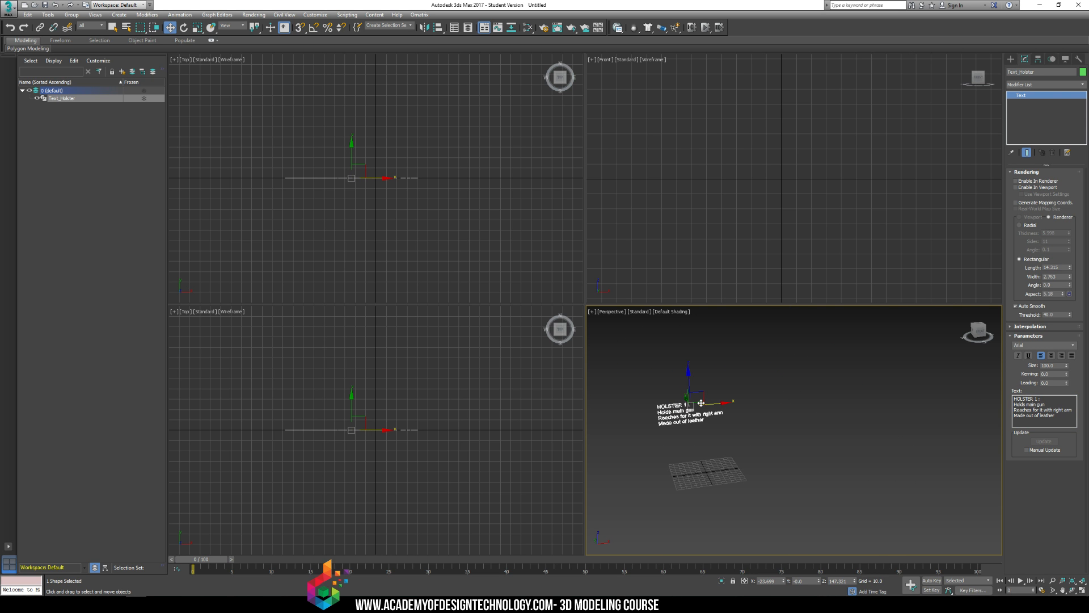
pyautogui.click(1010, 59)
pyautogui.moveTo(801, 400); pyautogui.dragTo(851, 389, button='middle')
pyautogui.moveTo(769, 409)
pyautogui.mouseDown(button='middle')
pyautogui.moveTo(793, 401)
pyautogui.moveTo(769, 400)
pyautogui.mouseUp(button='middle')
pyautogui.scroll(5, 769, 400)
pyautogui.press('Delete')
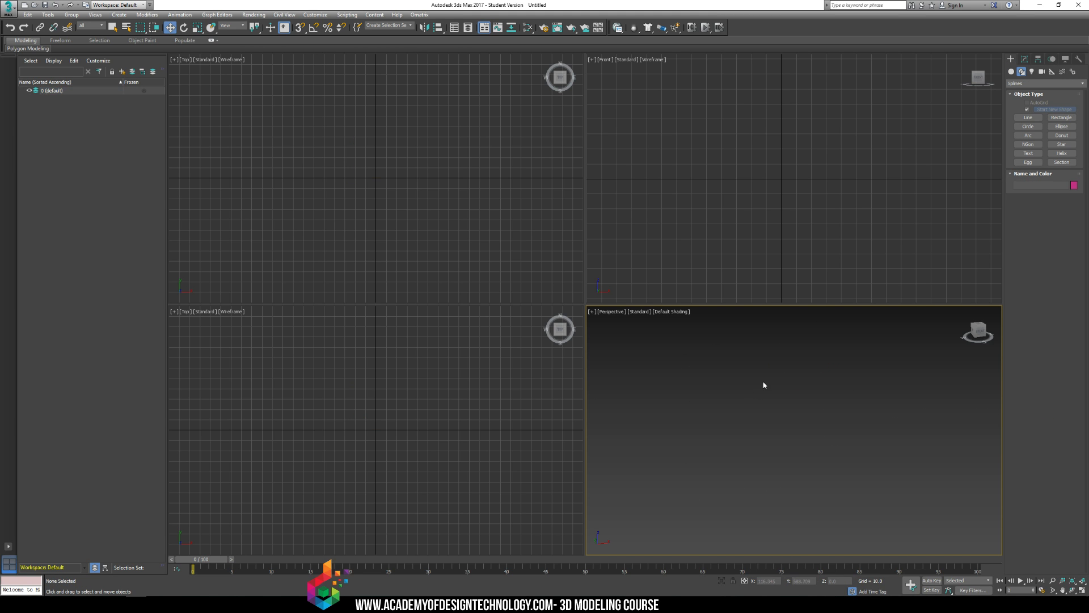
# - Draw a closed, straight-edged pistol-shaped outline with the Line tool in the front view
pyautogui.click(1026, 119)
pyautogui.moveTo(794, 143); pyautogui.dragTo(791, 181, button='middle')
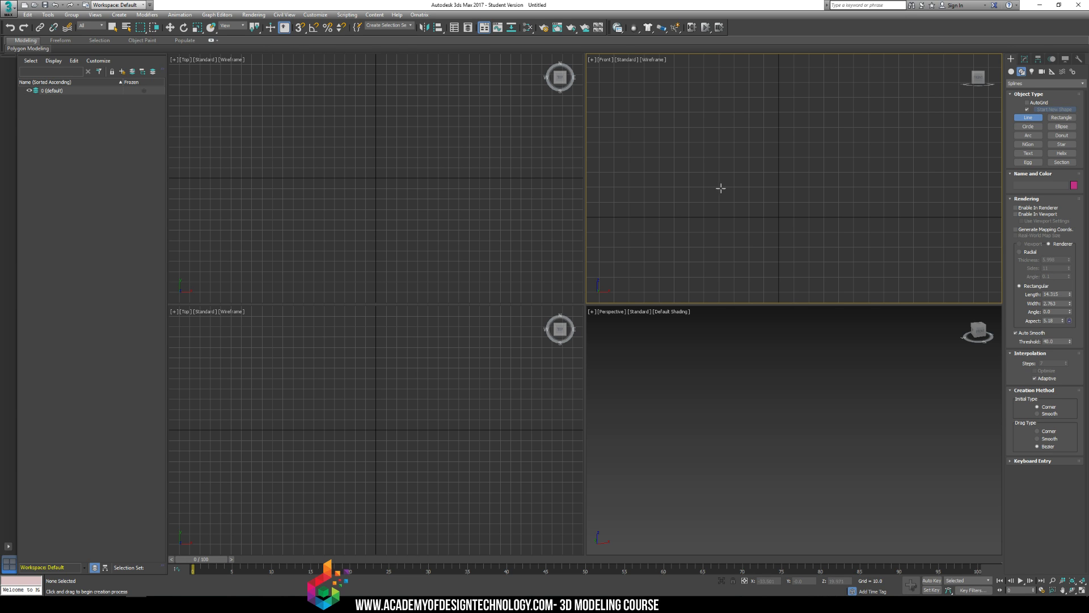
pyautogui.click(701, 209)
pyautogui.click(715, 106)
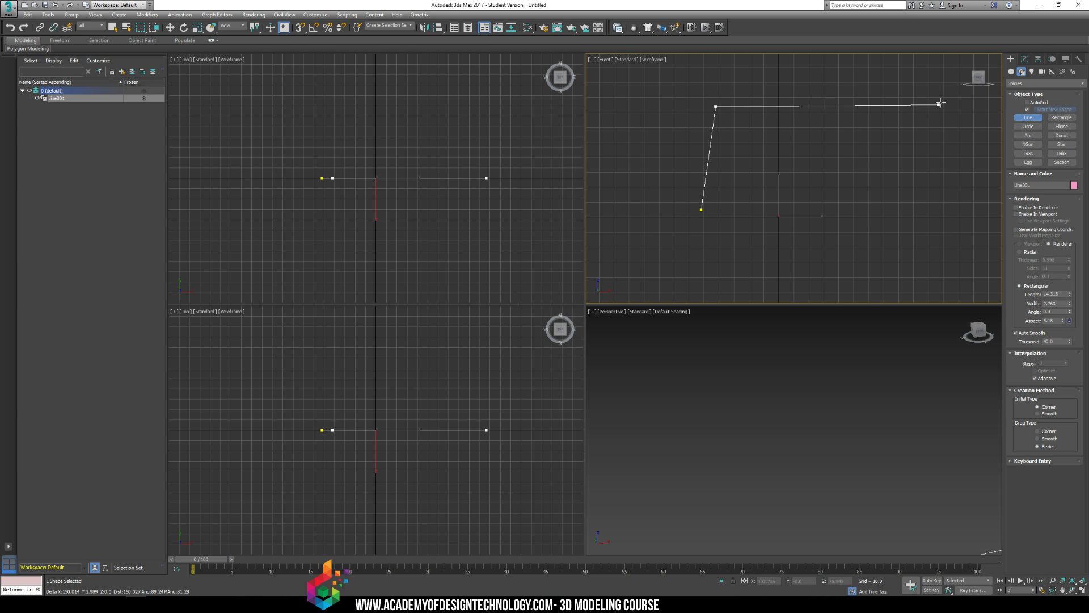
pyautogui.click(942, 103)
pyautogui.click(936, 140)
pyautogui.click(778, 147)
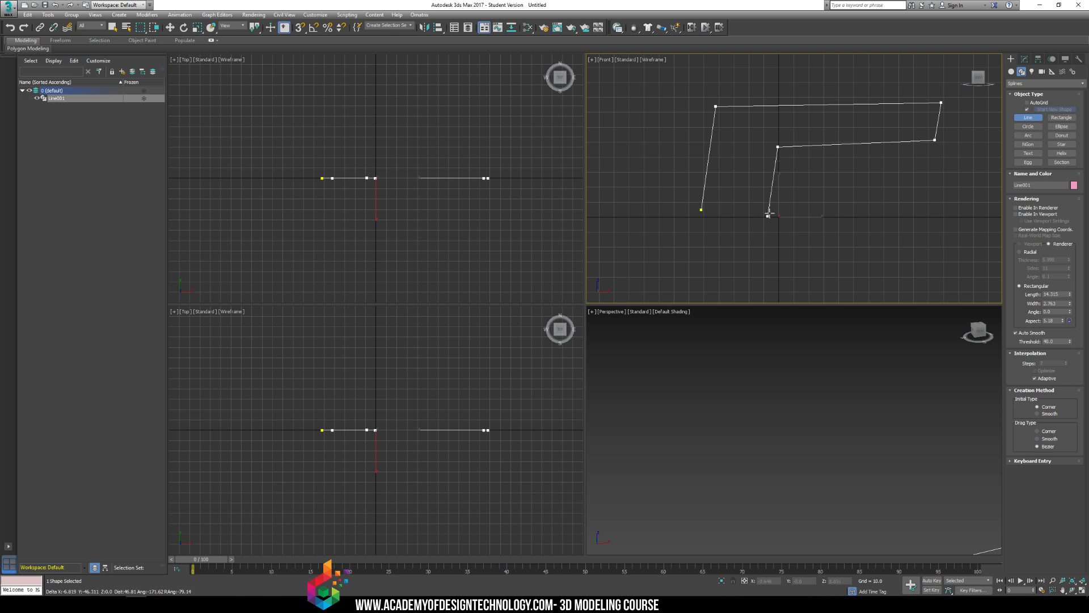
pyautogui.click(770, 176)
pyautogui.click(765, 178)
pyautogui.click(736, 176)
pyautogui.click(735, 209)
pyautogui.click(702, 210)
pyautogui.click(540, 339)
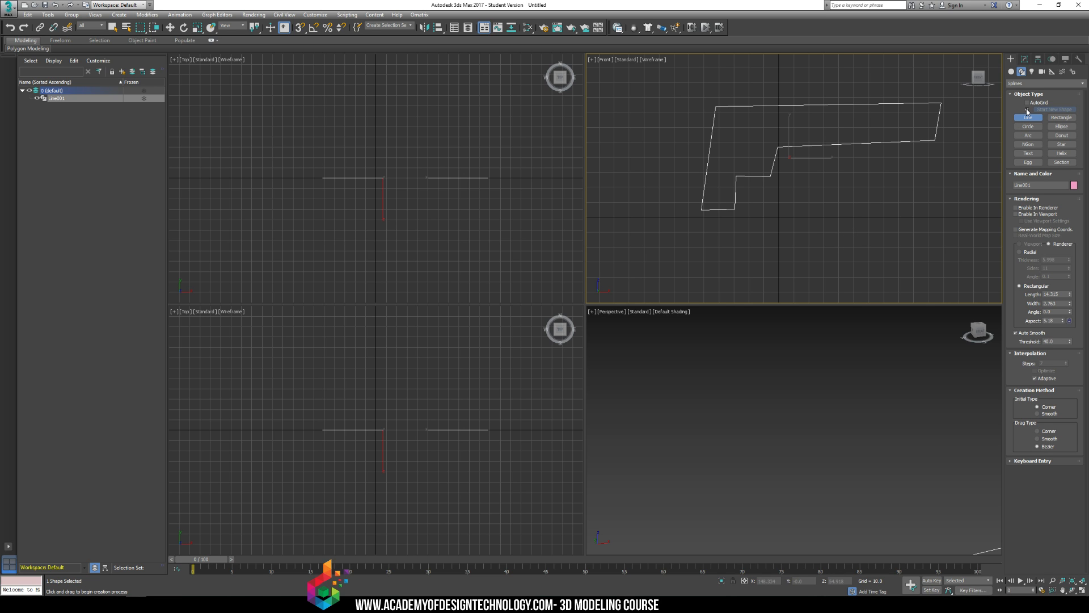
# - Turn off Start New Shape and draw a closed four-cornered trigger opening inside the pistol outline as part of the same shape
pyautogui.click(1028, 109)
pyautogui.click(742, 151)
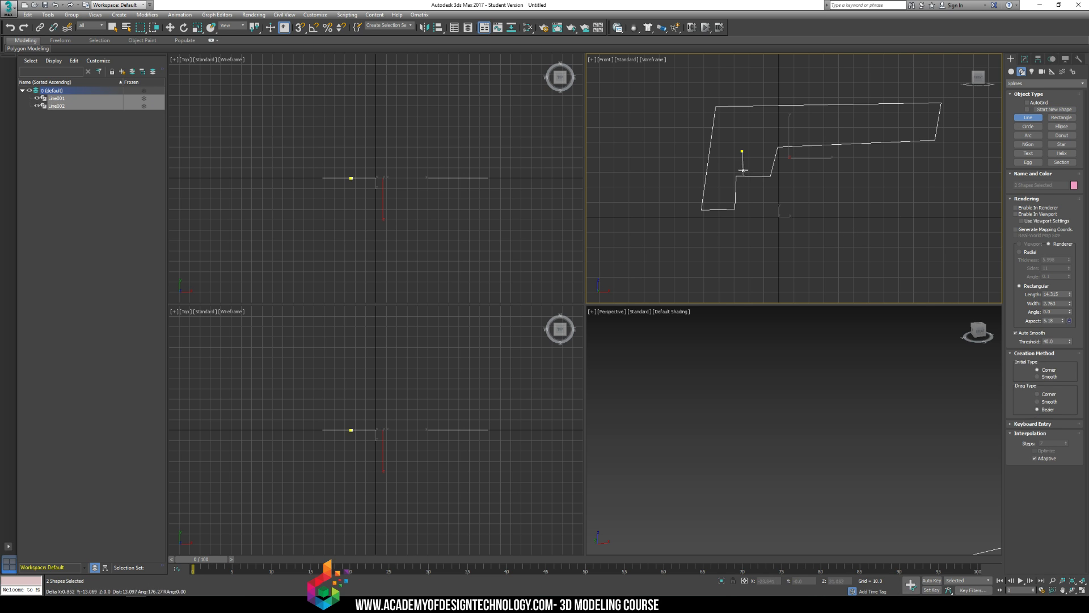
pyautogui.click(736, 166)
pyautogui.click(766, 169)
pyautogui.click(771, 146)
pyautogui.click(741, 152)
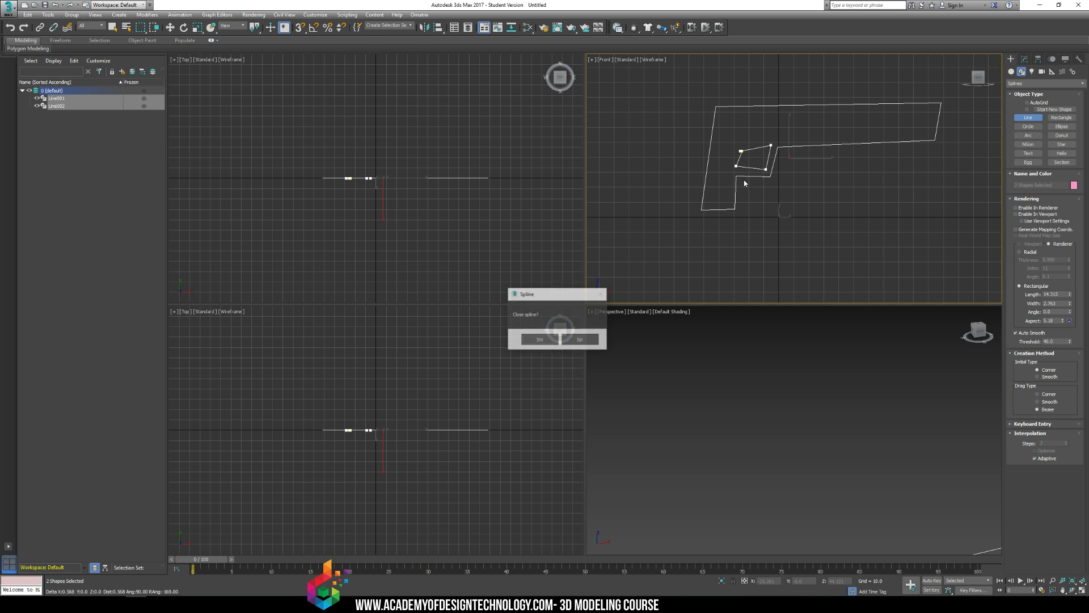
pyautogui.click(539, 338)
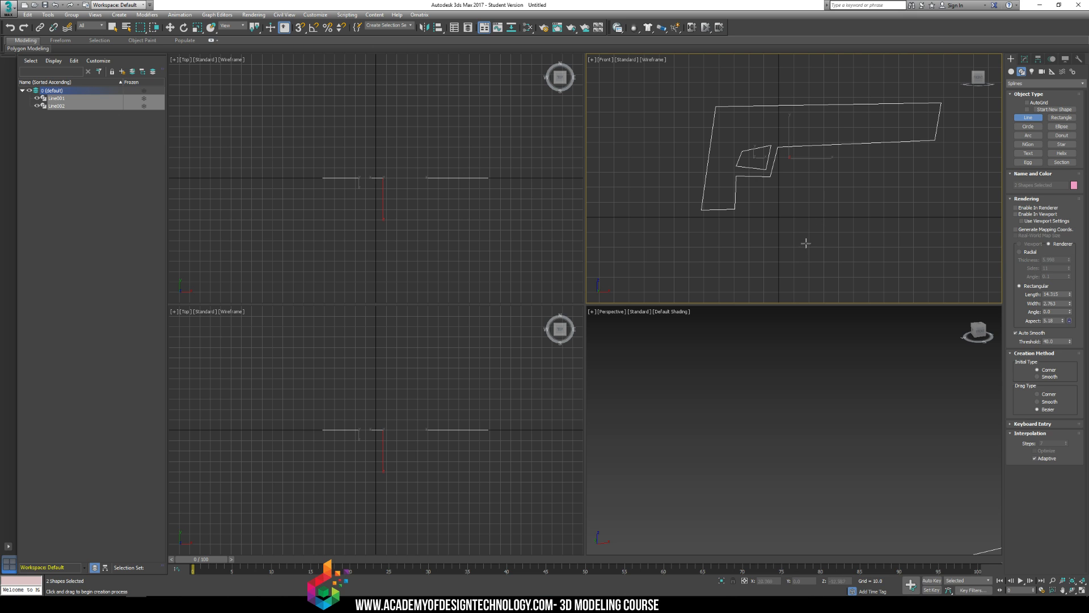
# - Finish the line drawing, frame the pistol shape in the perspective view and convert it to an Editable Poly
pyautogui.rightClick(813, 328)
pyautogui.press('z')
pyautogui.rightClick(785, 382)
pyautogui.rightClick(783, 382)
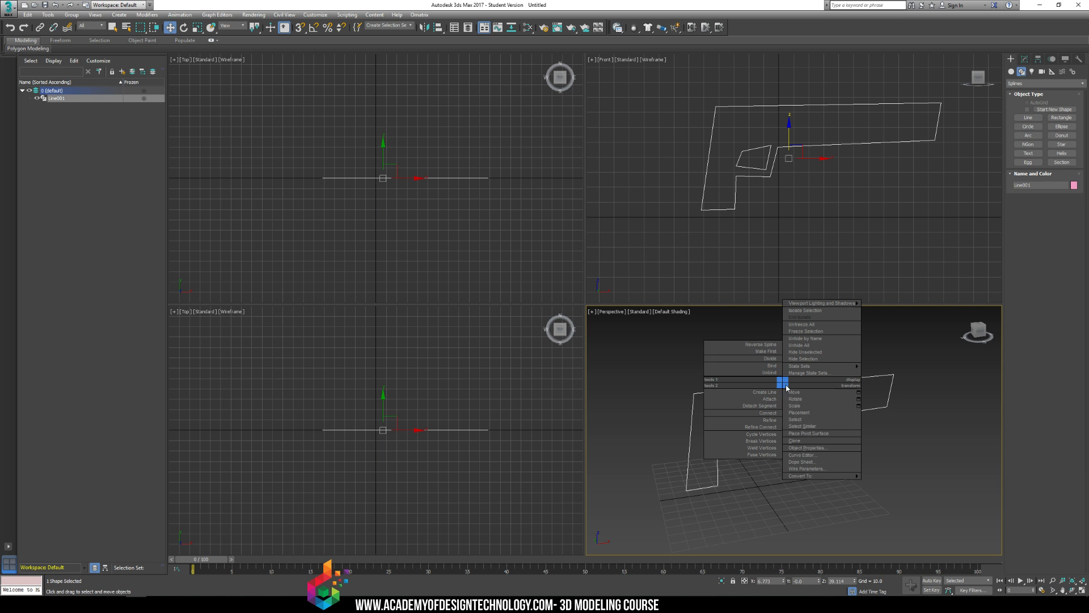
pyautogui.moveTo(818, 476)
pyautogui.click(888, 489)
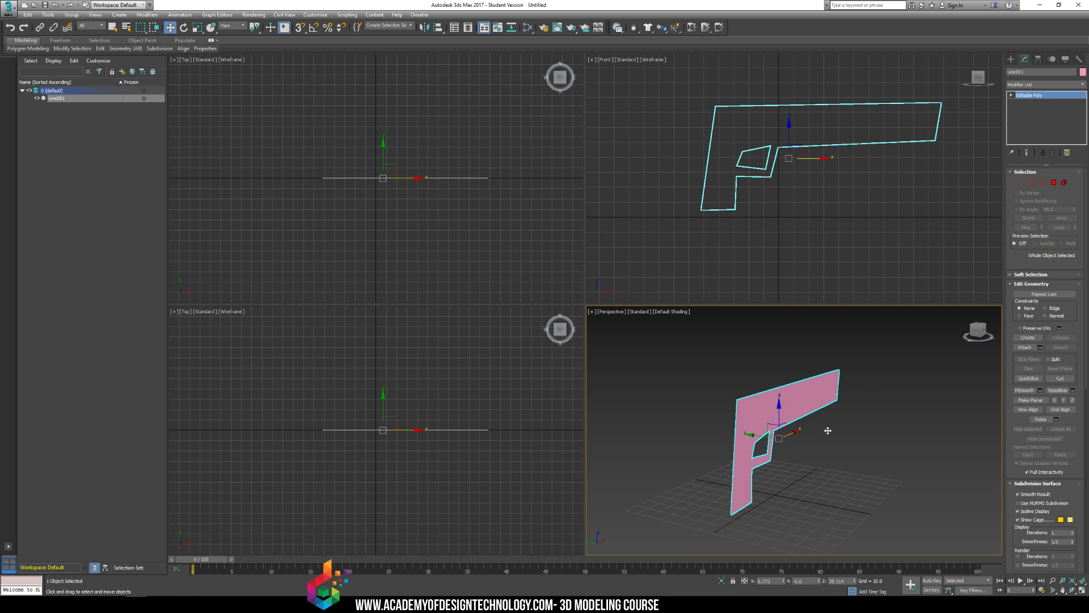
# - Select the pistol's polygon and extrude it to give the flat shape thickness
pyautogui.keyDown('alt'); pyautogui.moveTo(828, 431); pyautogui.dragTo(816, 400, button='middle'); pyautogui.keyUp('alt')
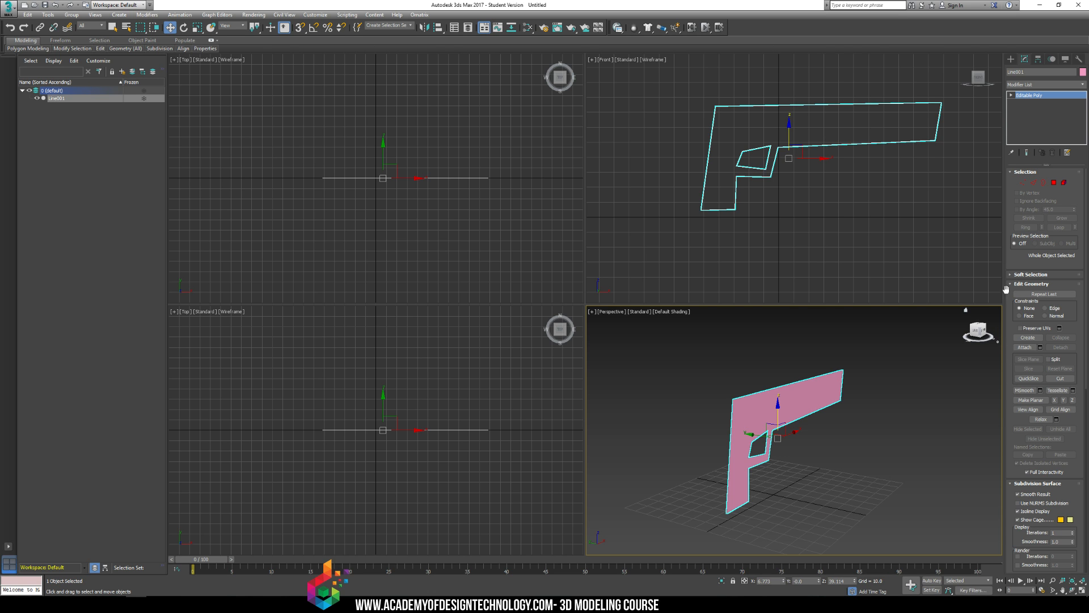
pyautogui.click(1011, 96)
pyautogui.click(1028, 124)
pyautogui.hotkey('ctrl', 'a')
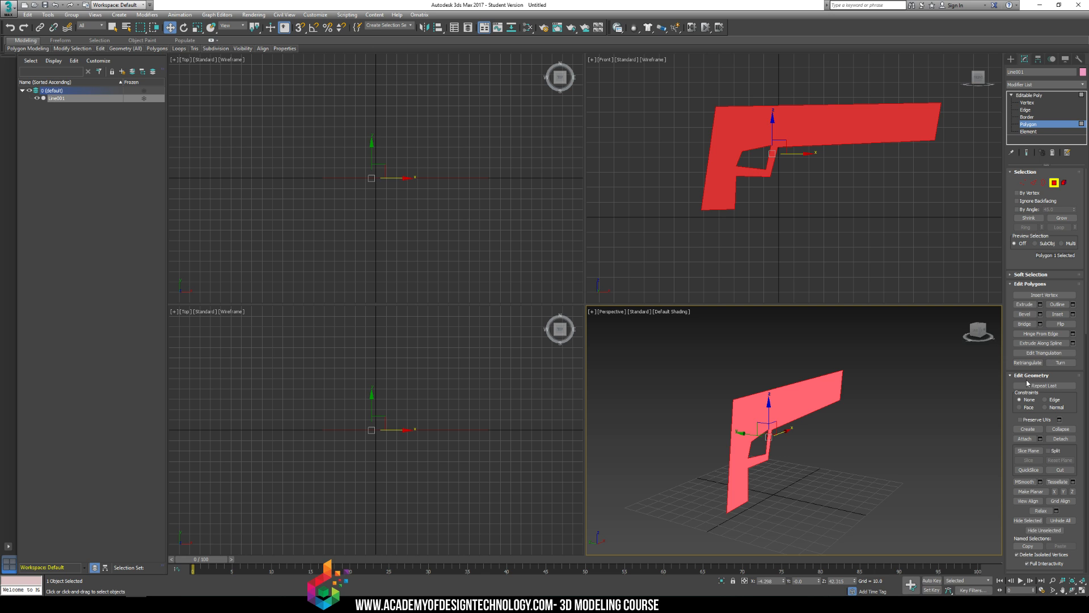
pyautogui.click(1024, 304)
pyautogui.moveTo(810, 384); pyautogui.dragTo(821, 360)
pyautogui.click(753, 374)
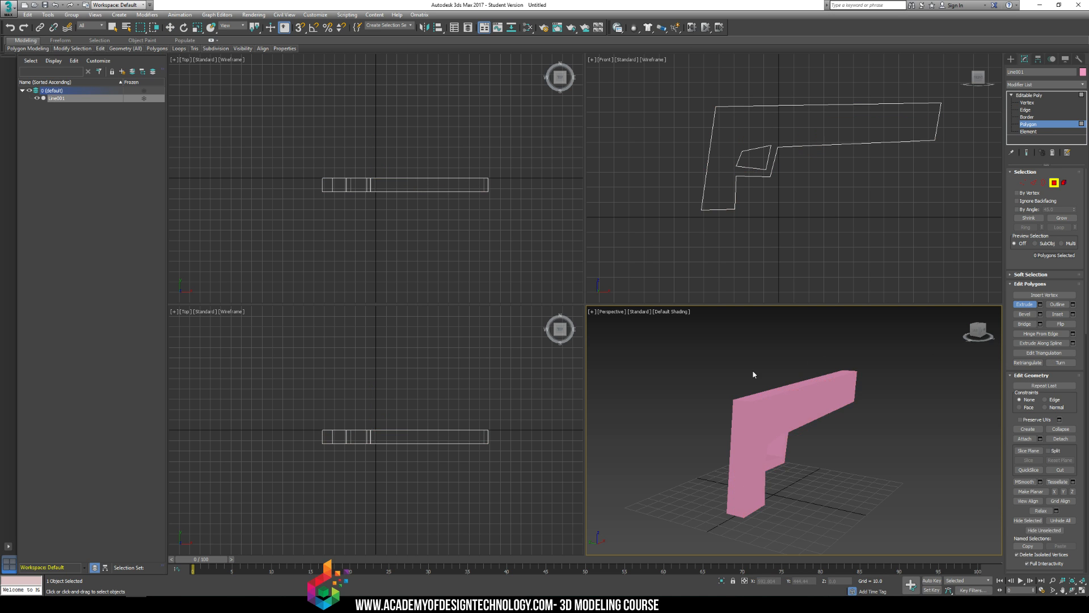
# - Show edged faces and mirror the extruded pistol along the Y axis as a Reference clone
pyautogui.moveTo(754, 375)
pyautogui.keyDown('alt'); pyautogui.mouseDown(button='middle')
pyautogui.moveTo(863, 410)
pyautogui.moveTo(819, 412)
pyautogui.mouseUp(button='middle'); pyautogui.keyUp('alt')
pyautogui.press('F4')
pyautogui.click(1013, 60)
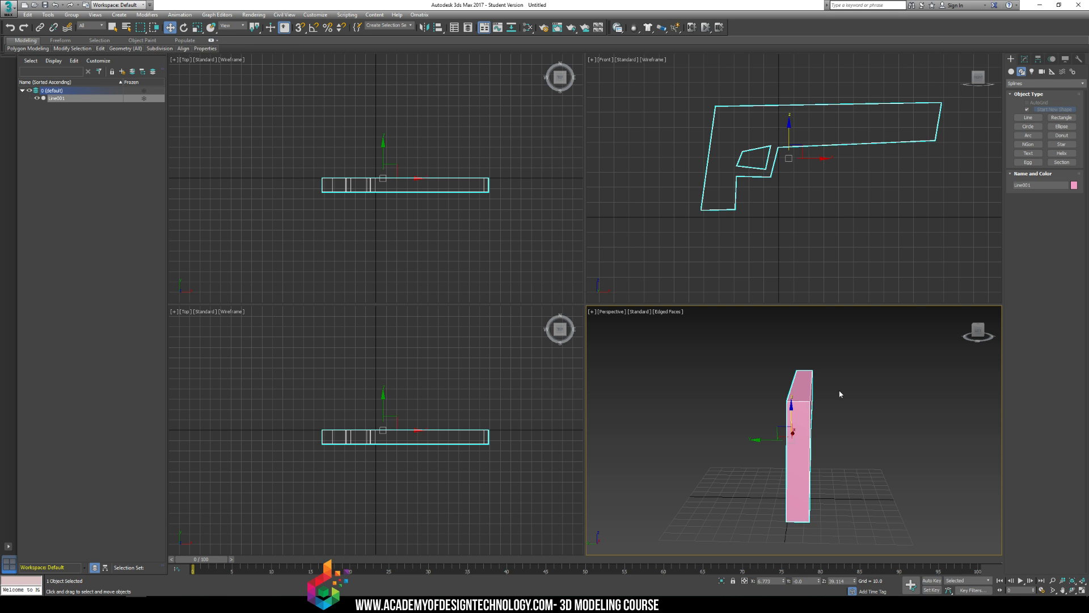
pyautogui.click(772, 410)
pyautogui.click(796, 407)
pyautogui.click(47, 15)
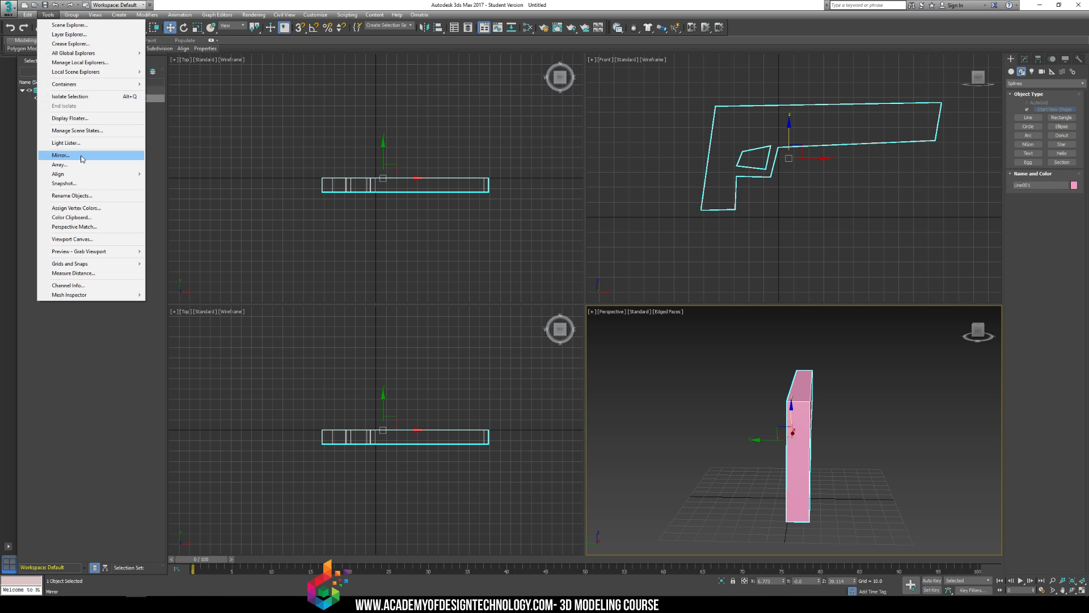
pyautogui.click(81, 157)
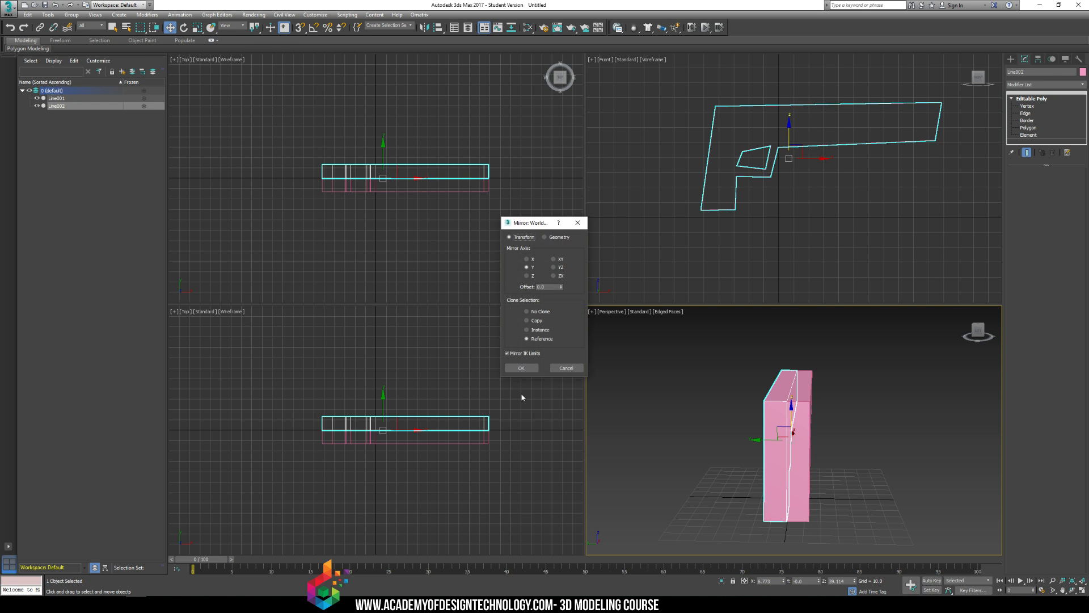
pyautogui.click(521, 368)
pyautogui.click(891, 404)
pyautogui.moveTo(891, 404)
pyautogui.keyDown('alt'); pyautogui.mouseDown(button='middle')
pyautogui.moveTo(763, 411)
pyautogui.moveTo(778, 398)
pyautogui.mouseUp(button='middle'); pyautogui.keyUp('alt')
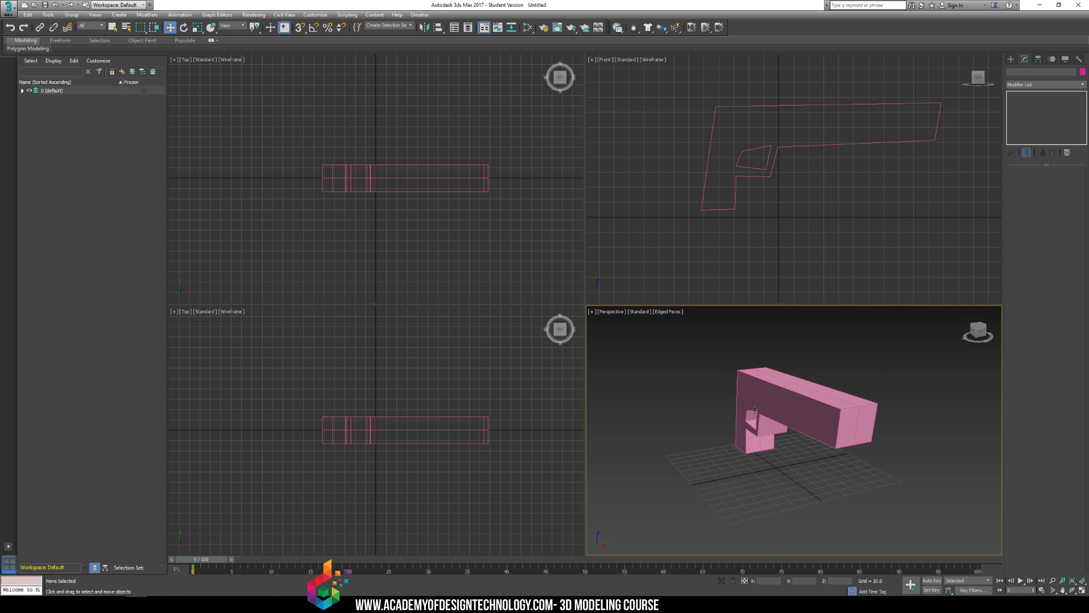
# - Thin the mirrored pistol by moving the original half's outer vertices toward the centre in the top view, and undo the move
pyautogui.click(777, 398)
pyautogui.press('1')
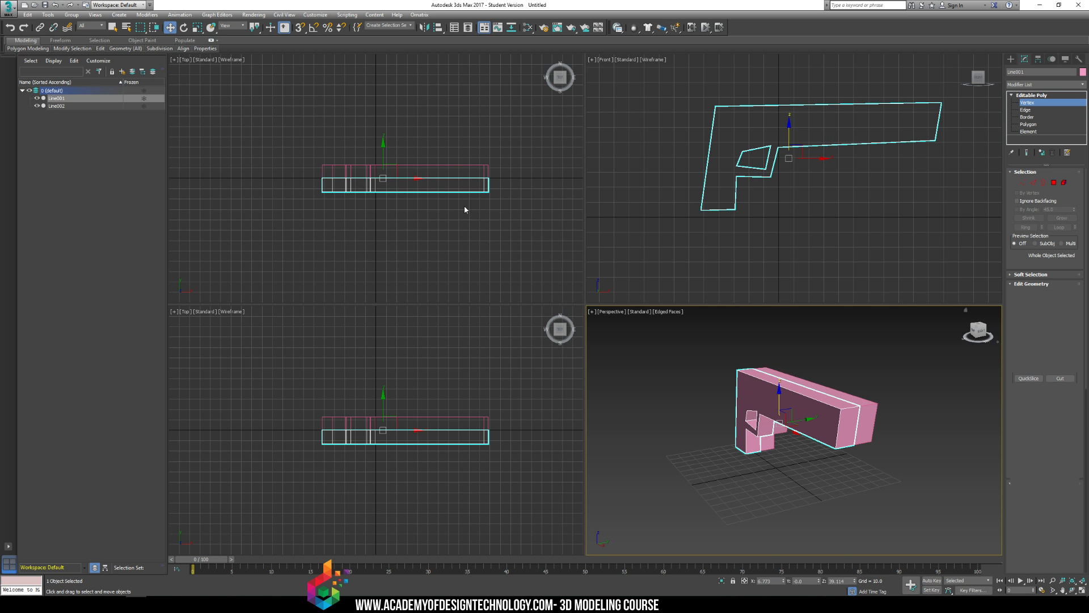
pyautogui.moveTo(304, 189); pyautogui.dragTo(505, 210)
pyautogui.moveTo(375, 164); pyautogui.dragTo(376, 158)
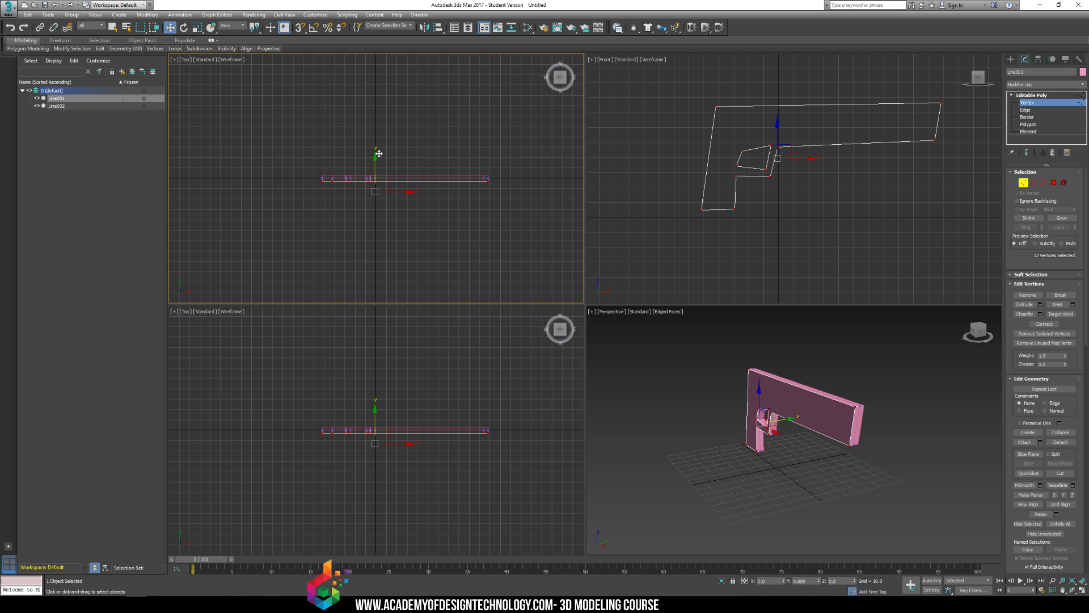
pyautogui.keyDown('alt'); pyautogui.moveTo(701, 401); pyautogui.dragTo(792, 406, button='middle'); pyautogui.keyUp('alt')
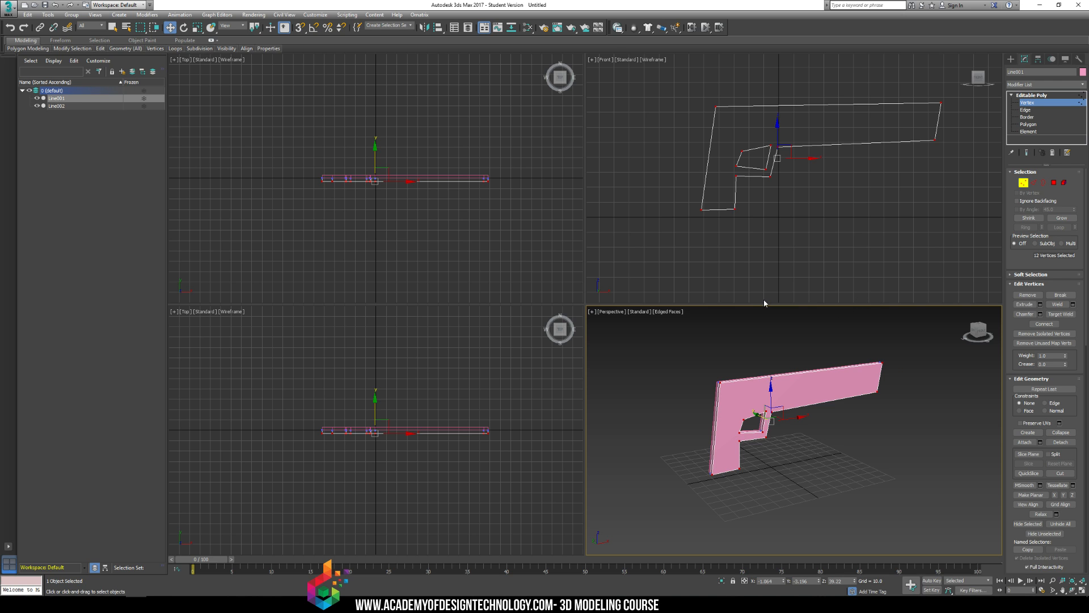
pyautogui.rightClick(866, 200)
pyautogui.hotkey('ctrl', 'z')
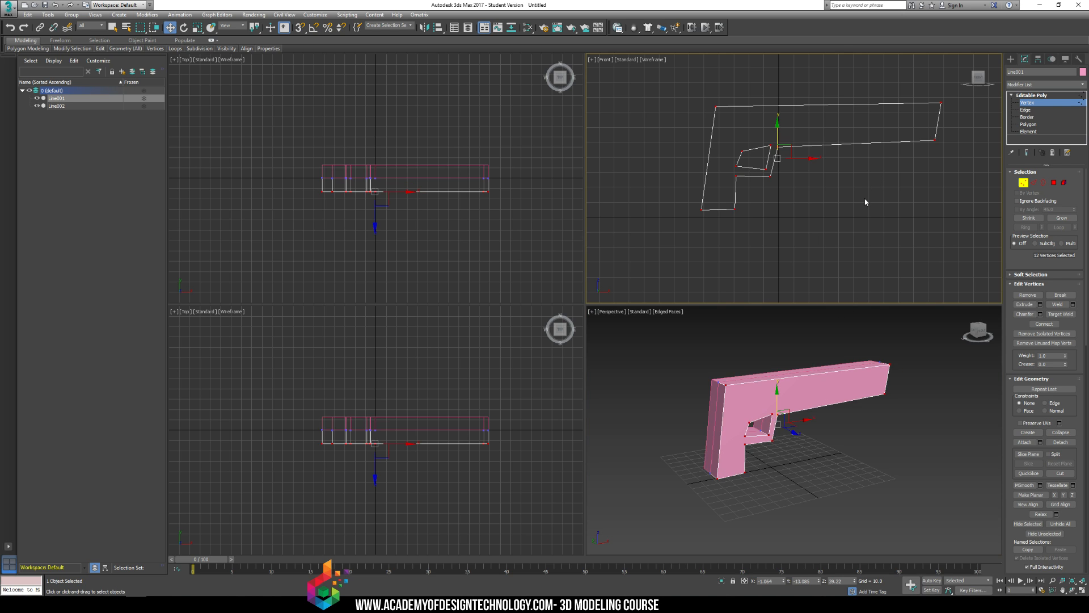
# - Leave vertex editing and undo the modelling operations back to the original pistol and trigger-opening splines
pyautogui.click(946, 172)
pyautogui.press('1')
pyautogui.click(946, 171)
pyautogui.click(917, 140)
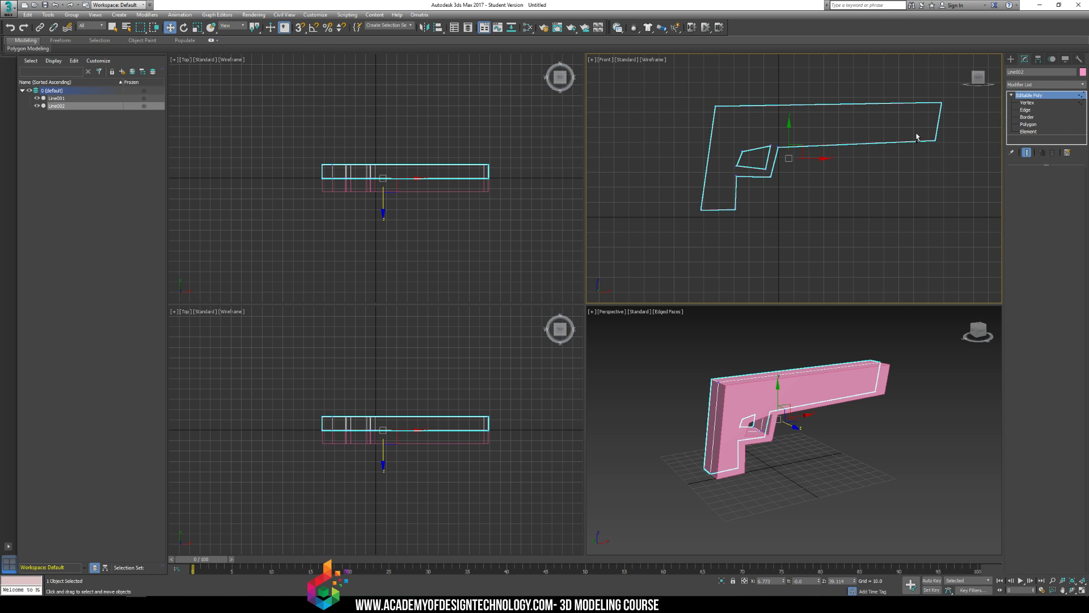
pyautogui.hotkey('ctrl', 'z')
pyautogui.hotkey('ctrl', 'z')
pyautogui.hotkey('ctrl', 'z')
pyautogui.hotkey('ctrl', 'z')
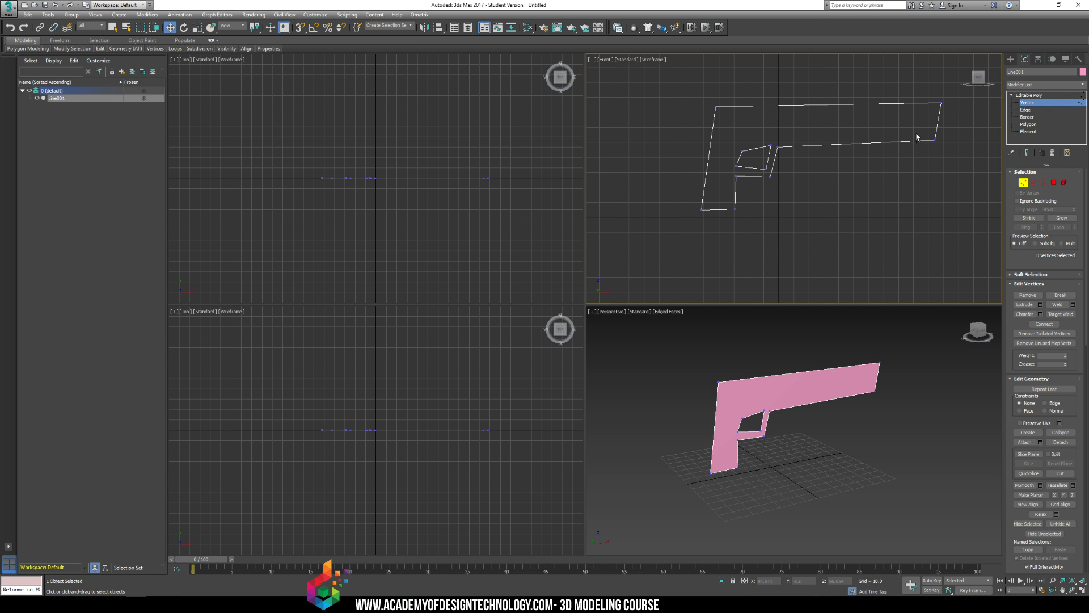
pyautogui.hotkey('ctrl', 'z')
pyautogui.hotkey('ctrl', 'z')
# - Move the pistol's outer outline downward in the front view, and undo both the move and the trigger-opening spline
pyautogui.click(911, 140)
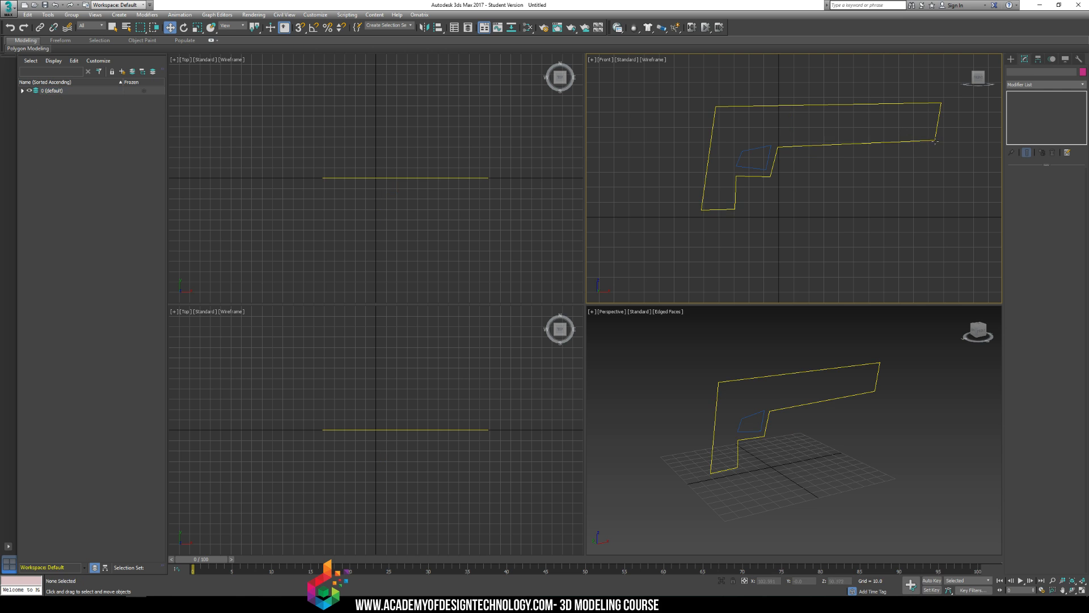
pyautogui.click(936, 141)
pyautogui.moveTo(788, 151); pyautogui.dragTo(796, 195)
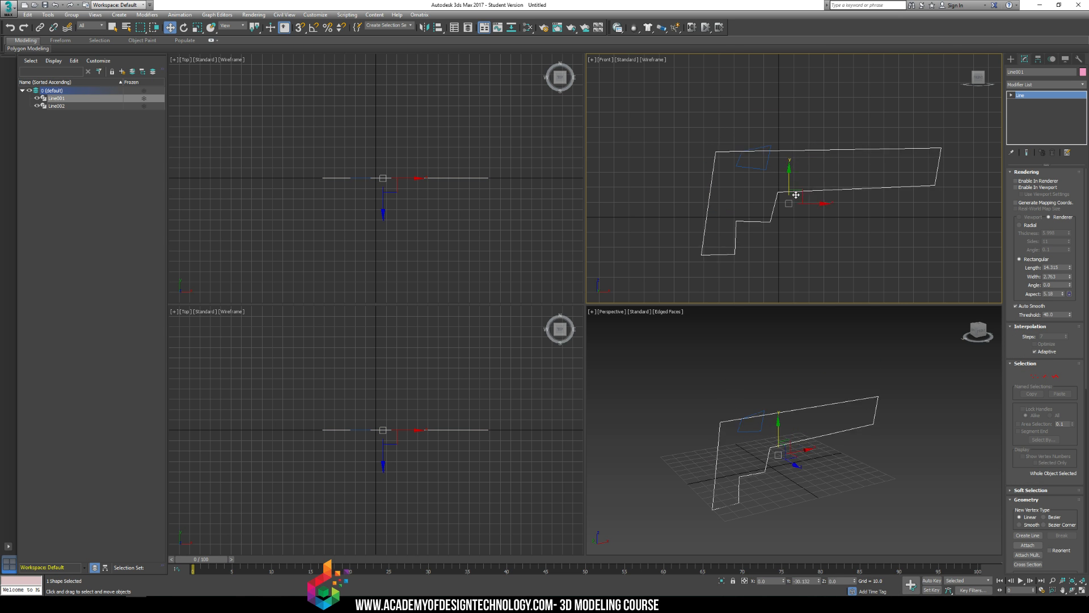
pyautogui.hotkey('ctrl', 'z')
pyautogui.hotkey('ctrl', 'z')
pyautogui.hotkey('ctrl', 'z')
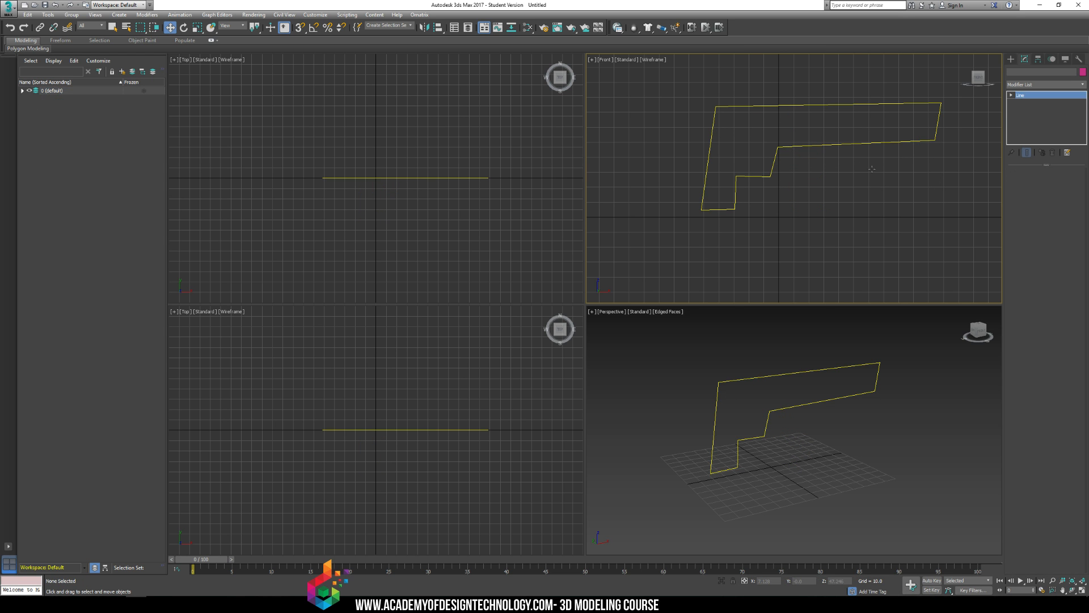
# - Select the remaining pistol outline and delete it from the scene
pyautogui.click(790, 146)
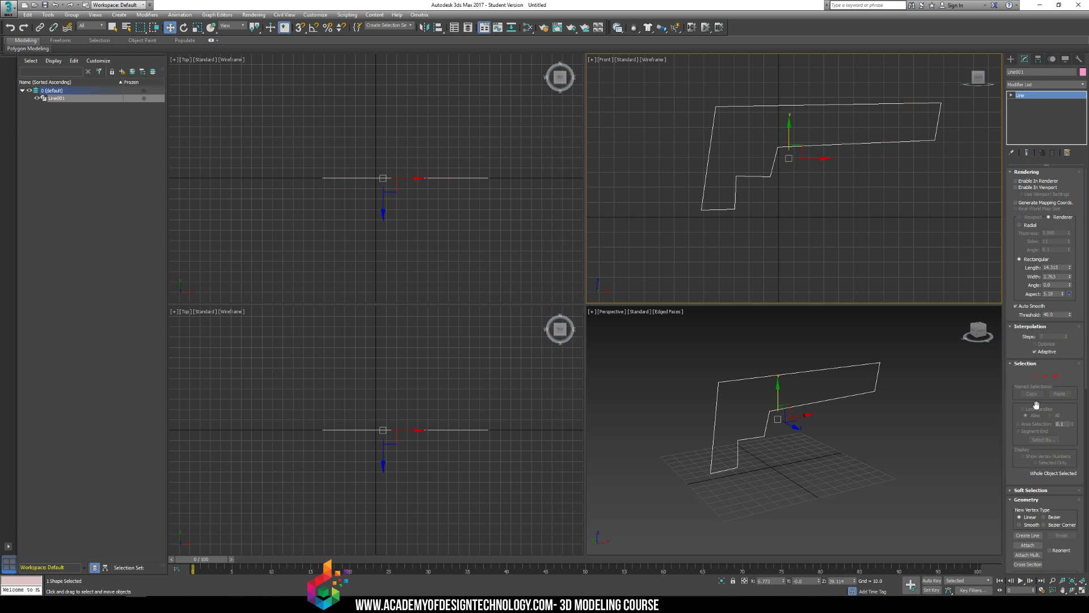
pyautogui.click(1035, 351)
pyautogui.click(1035, 343)
pyautogui.click(748, 222)
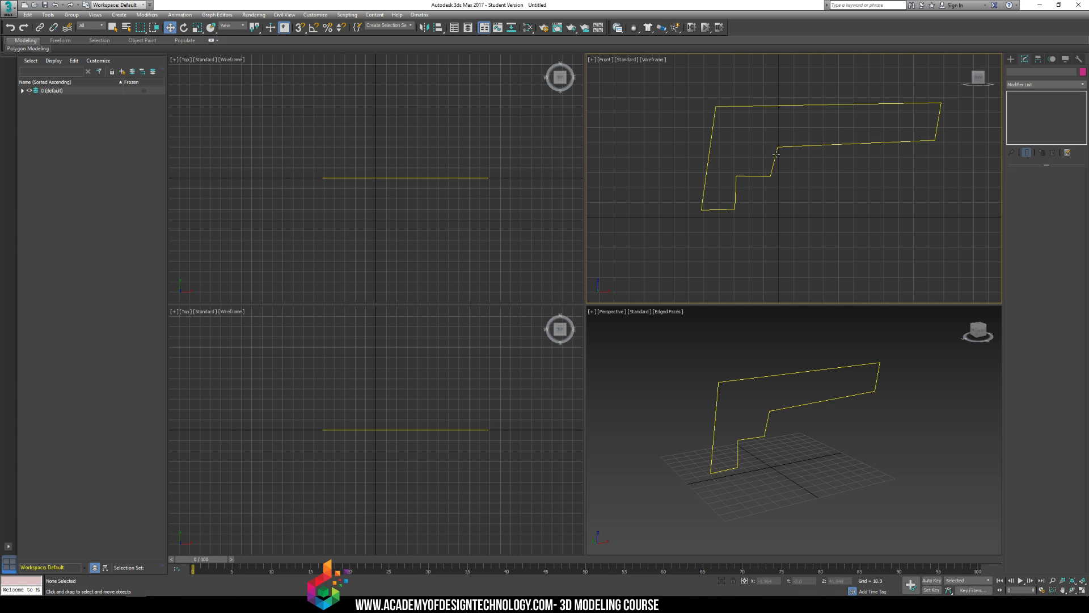
pyautogui.click(776, 155)
pyautogui.press('Delete')
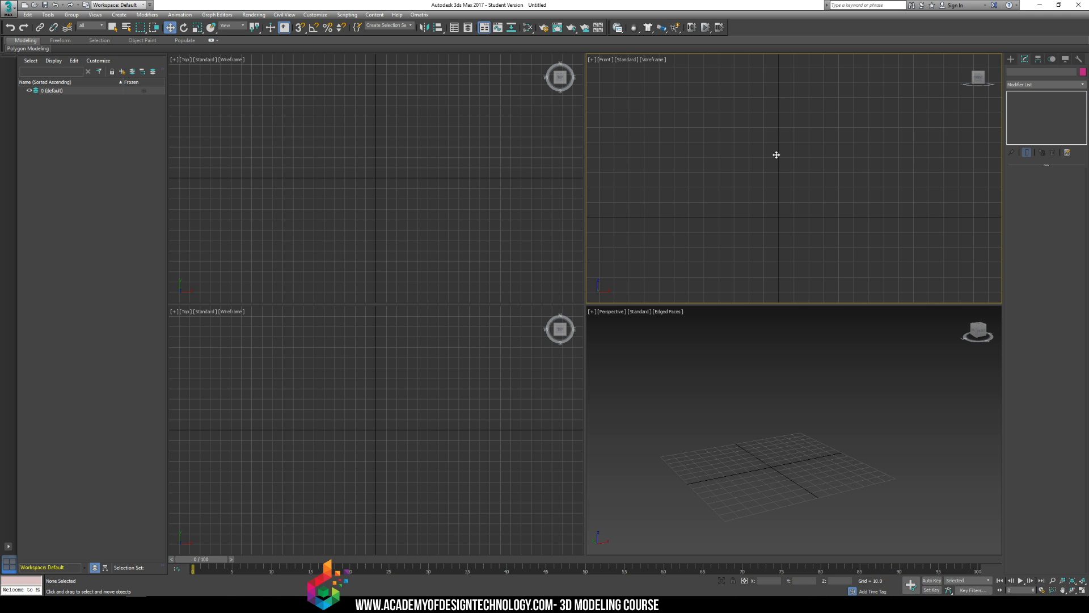
# - Draw an arc with a radius of about 53.6 in the perspective view
pyautogui.click(1012, 60)
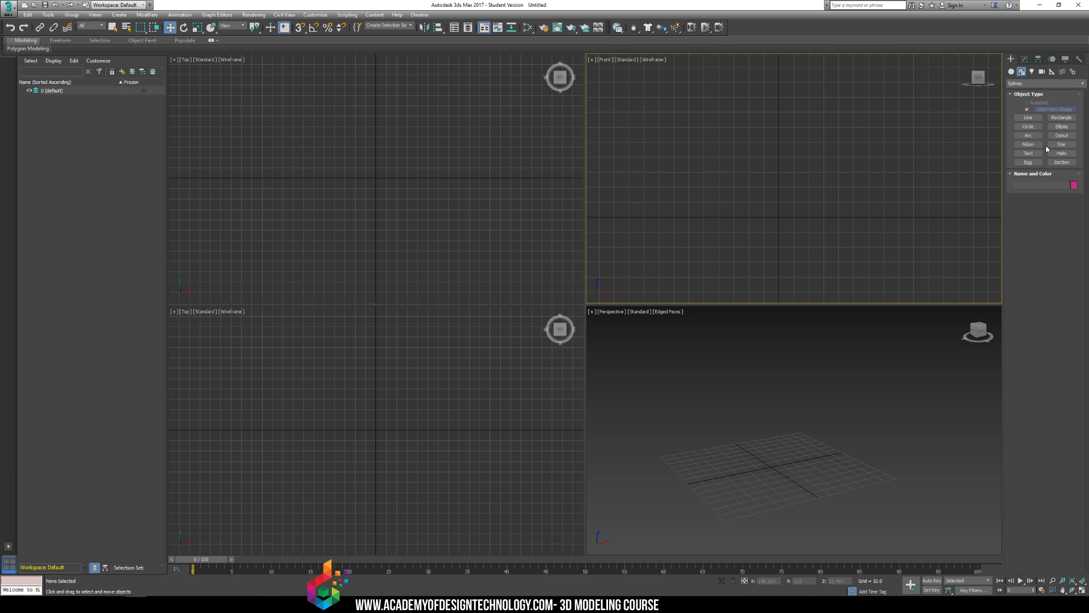
pyautogui.click(1029, 126)
pyautogui.click(1028, 136)
pyautogui.moveTo(753, 478); pyautogui.dragTo(807, 511)
pyautogui.click(820, 454)
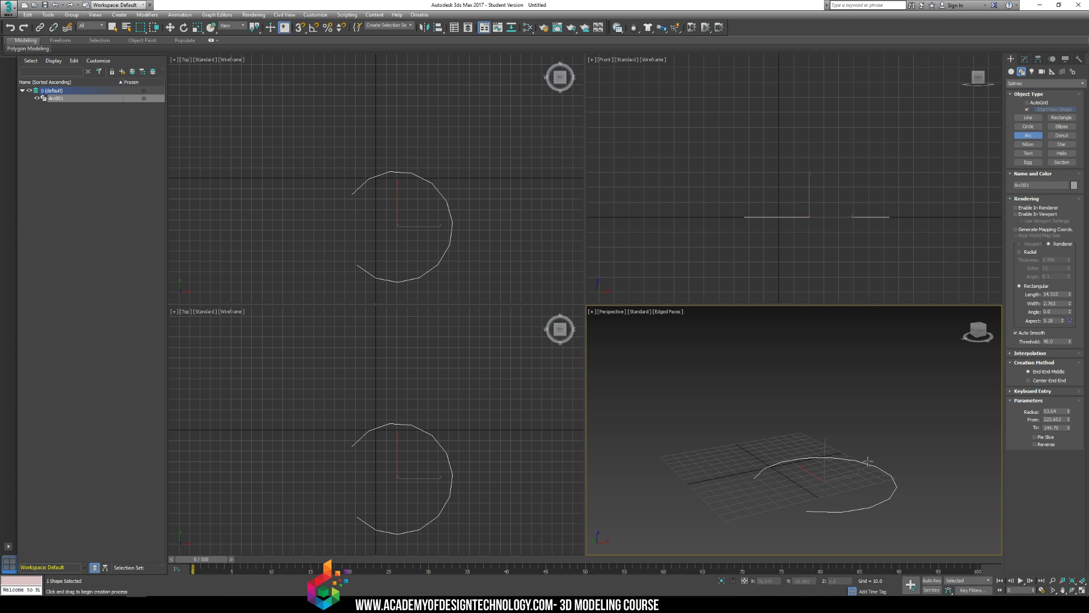
# - Enable the arc's thickness in both the renderer and the viewport, and view the resulting band up close
pyautogui.click(1041, 207)
pyautogui.click(1039, 214)
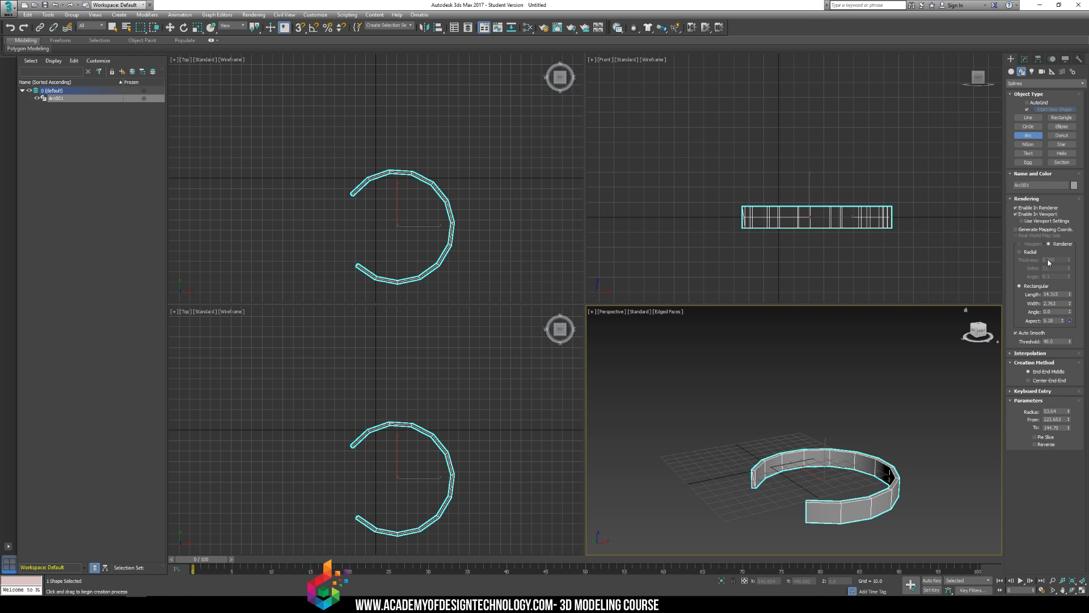
pyautogui.moveTo(792, 413); pyautogui.dragTo(787, 403, button='middle')
pyautogui.scroll(3, 786, 404)
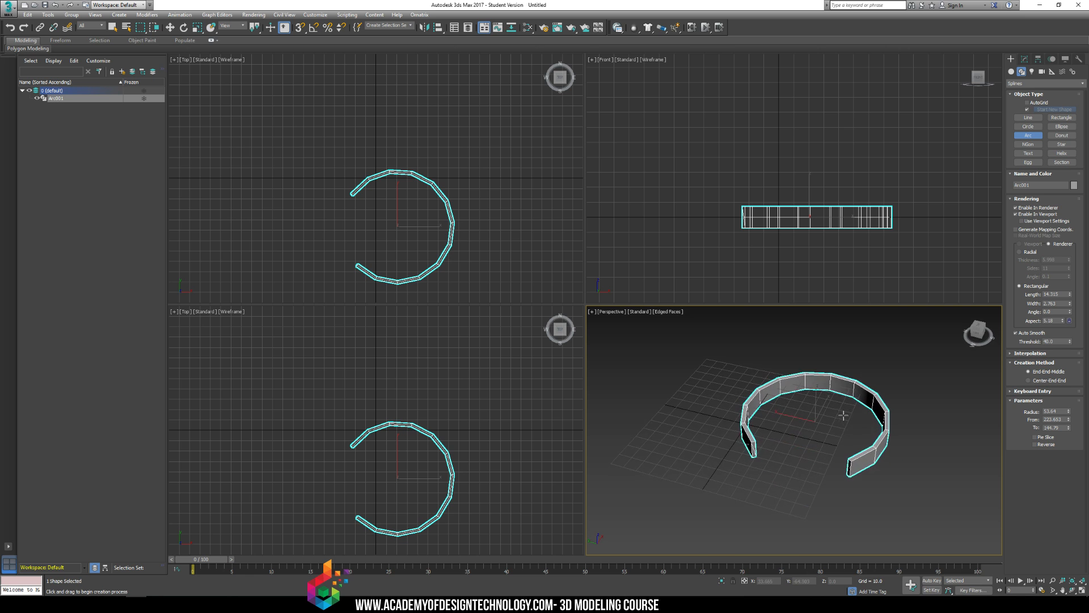
pyautogui.scroll(4, 840, 422)
pyautogui.scroll(-4, 841, 420)
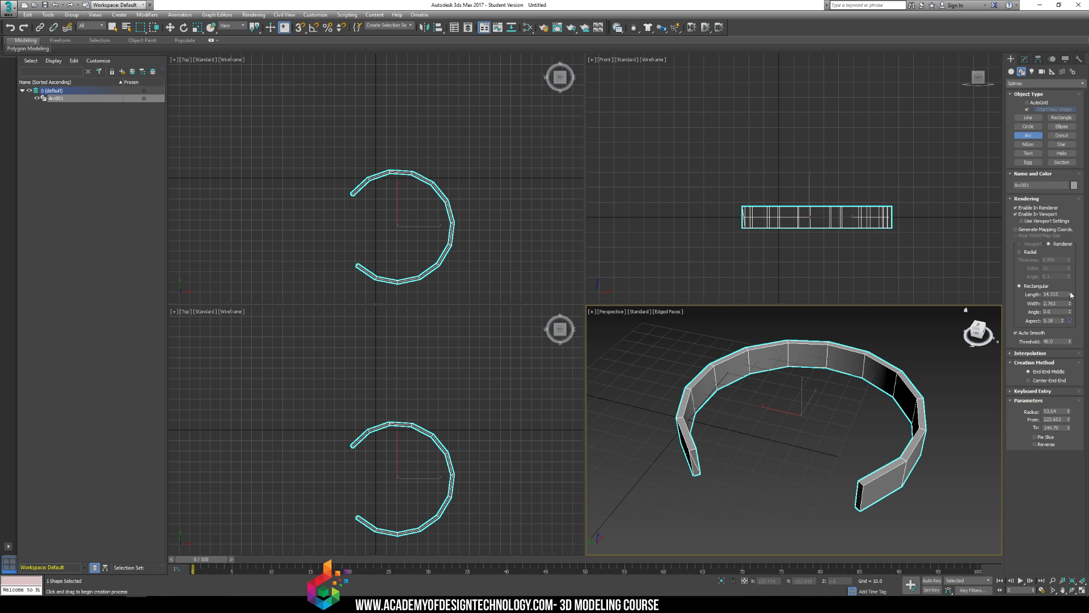
# - Set the arc's rectangular length to about 30.8, radius to about 17, From to 360 and To to about 97, and enable Pie Slice
pyautogui.moveTo(1071, 294); pyautogui.dragTo(1071, 269)
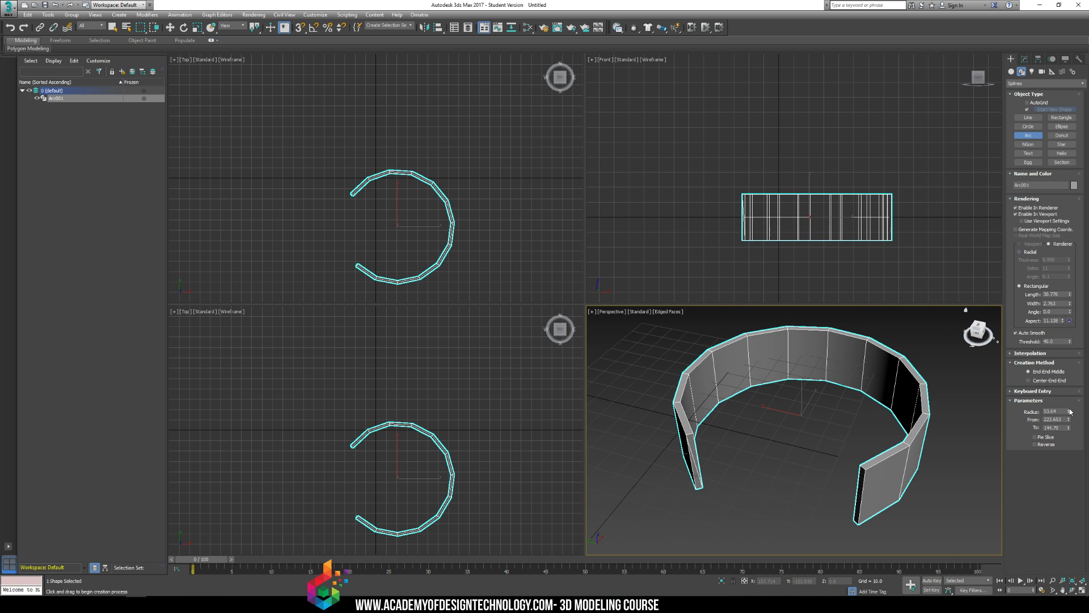
pyautogui.moveTo(1070, 412); pyautogui.dragTo(1072, 442)
pyautogui.click(1035, 437)
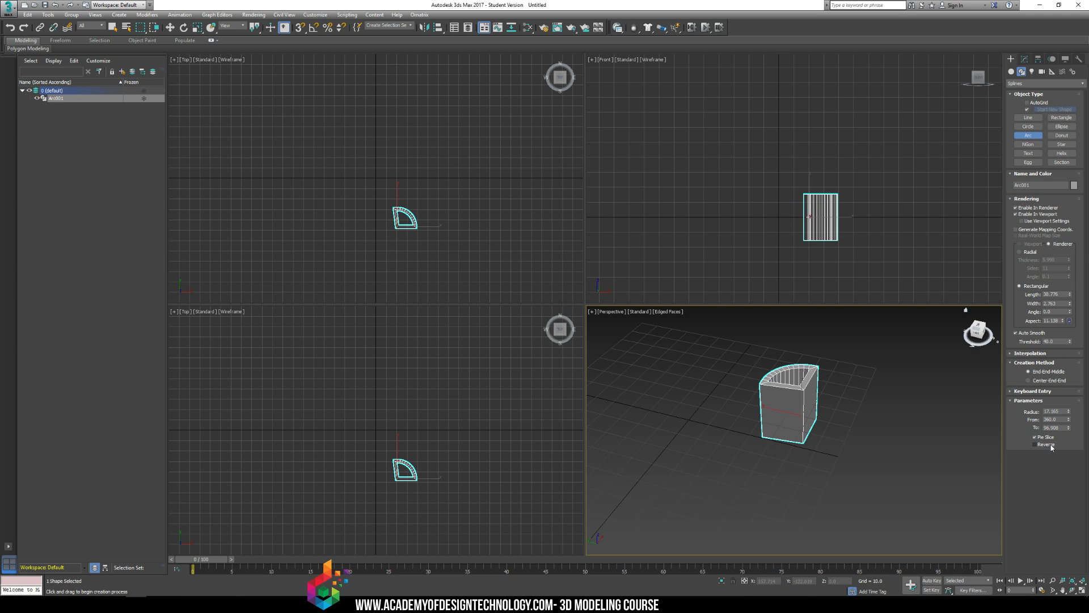
# - Turn off the arc's Pie Slice option and delete the arc from the scene
pyautogui.click(1047, 437)
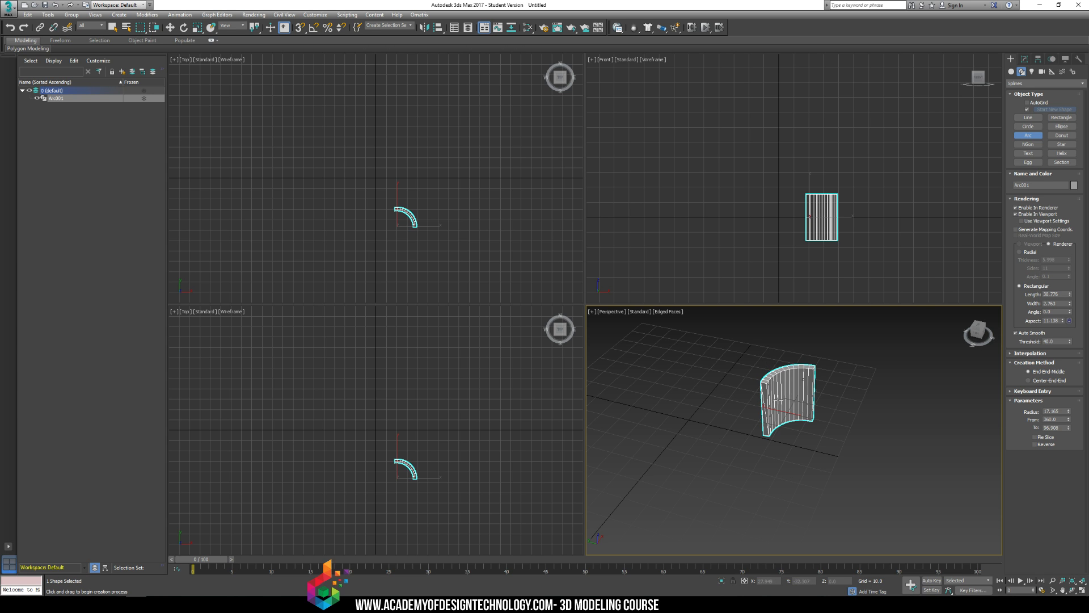
pyautogui.press('w')
pyautogui.moveTo(778, 383); pyautogui.dragTo(851, 407, button='middle')
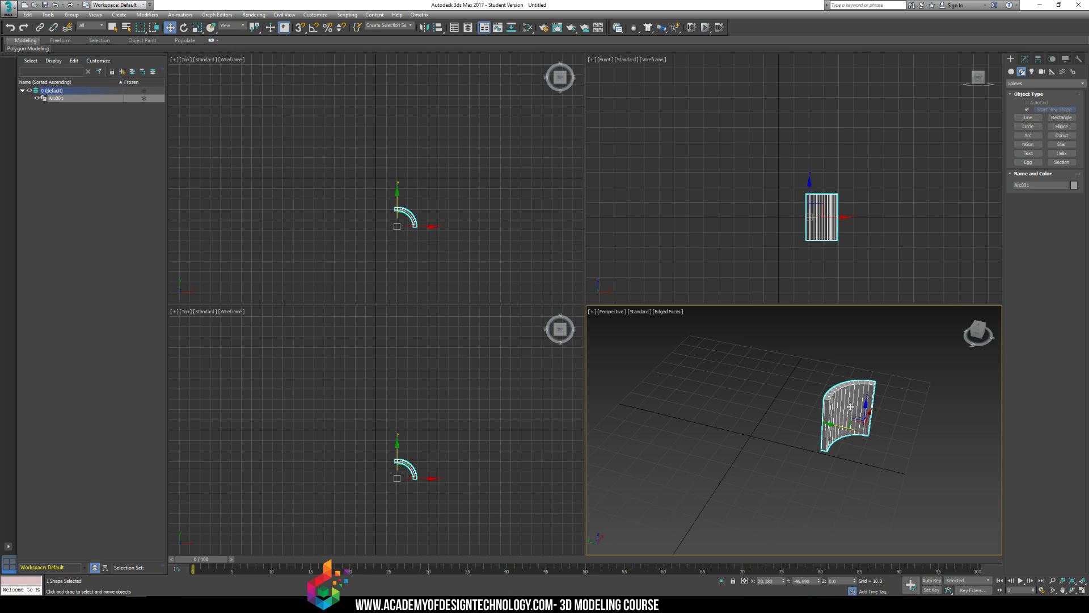
pyautogui.press('Delete')
pyautogui.click(1028, 117)
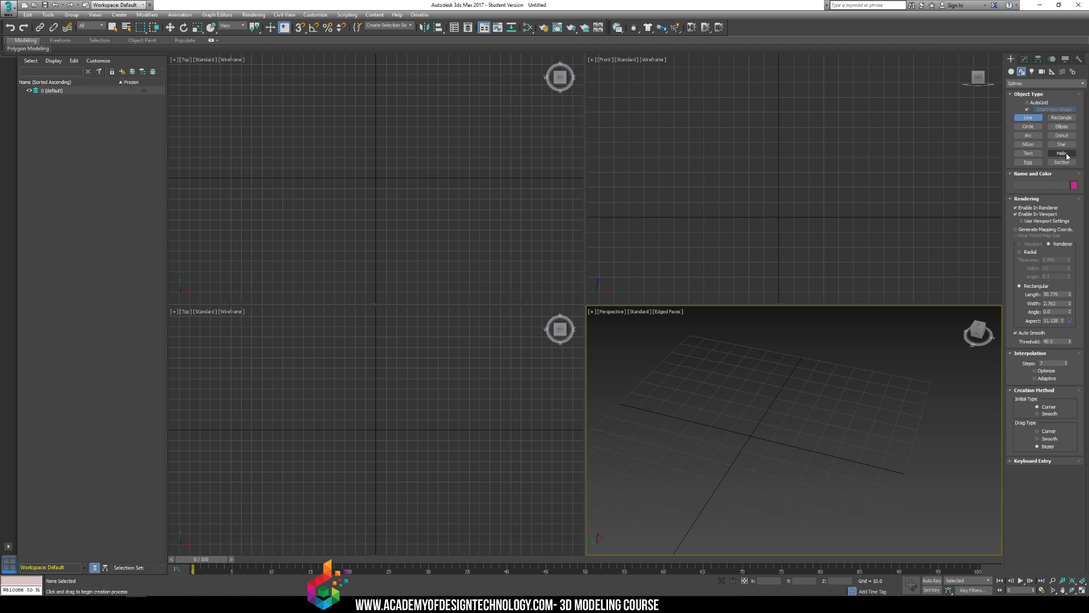
pyautogui.click(1062, 153)
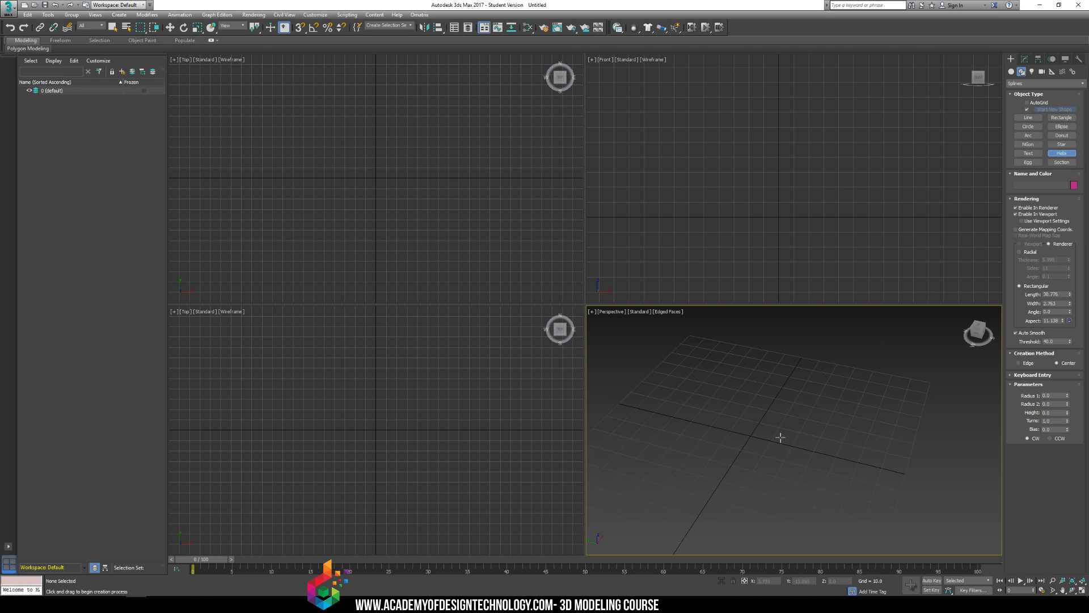
pyautogui.moveTo(769, 443); pyautogui.dragTo(780, 473, button='middle')
pyautogui.moveTo(764, 465); pyautogui.dragTo(778, 483)
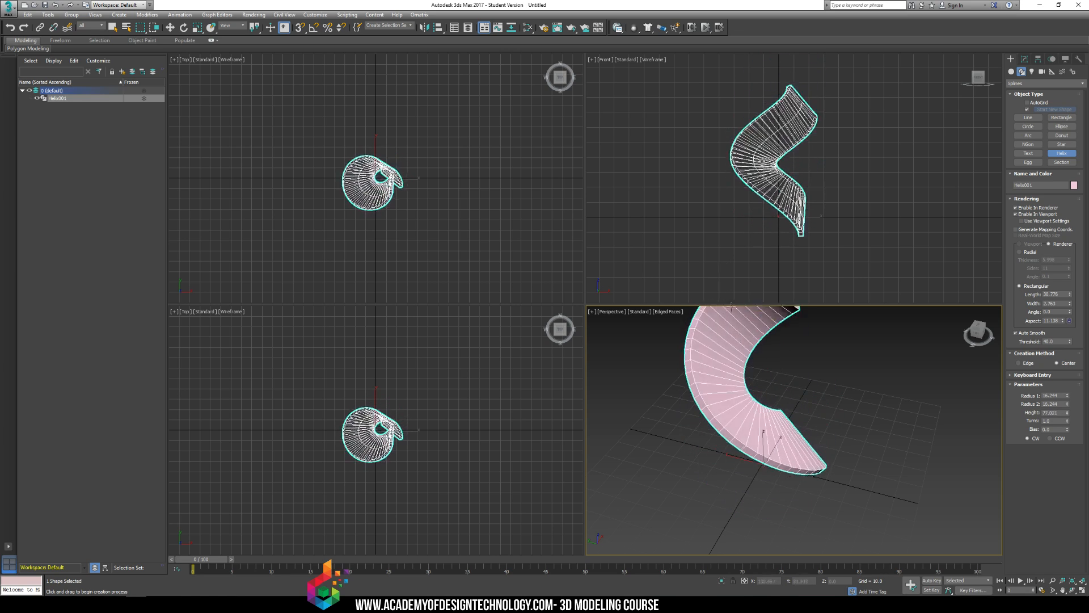
pyautogui.click(741, 282)
pyautogui.moveTo(775, 385); pyautogui.dragTo(770, 431, button='middle')
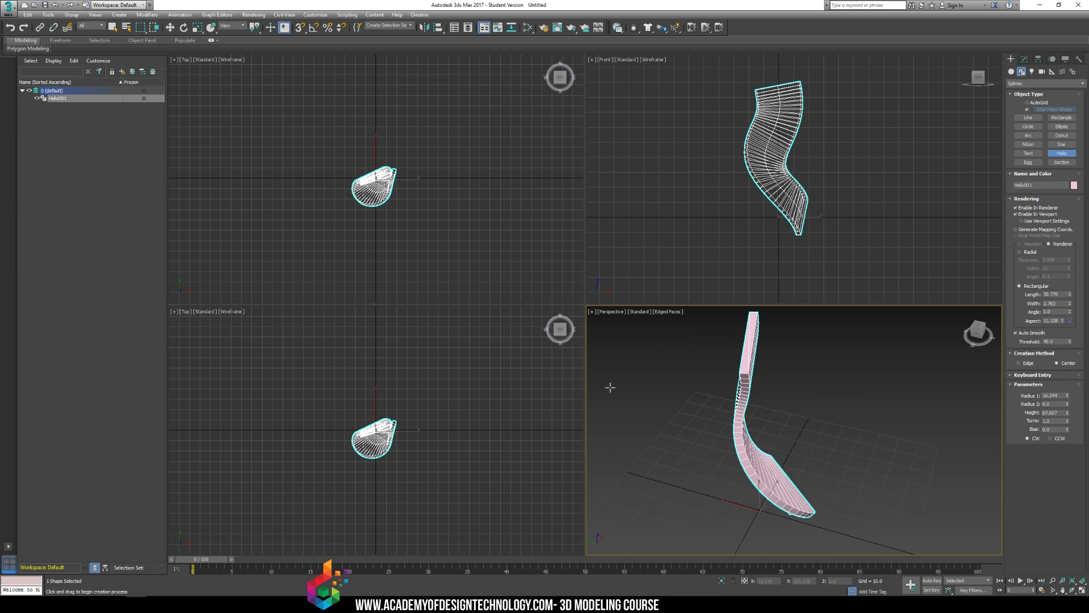
pyautogui.rightClick(773, 425)
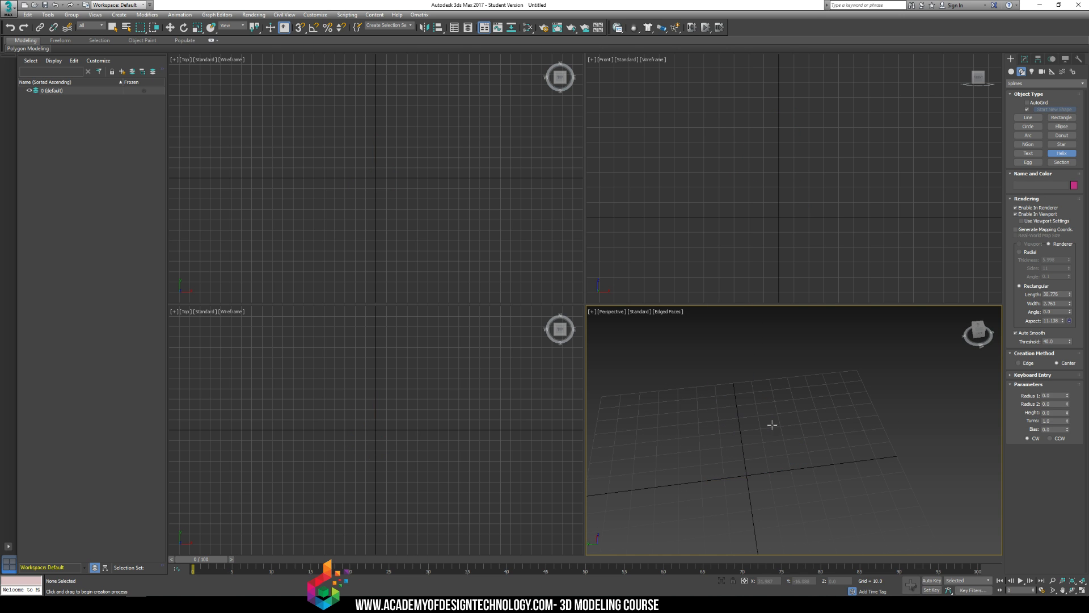
# - Draw a helix with radii of about 16.6 and 18.8 and height about 73.7, and disable its renderer and viewport thickness
pyautogui.moveTo(749, 478); pyautogui.dragTo(773, 477)
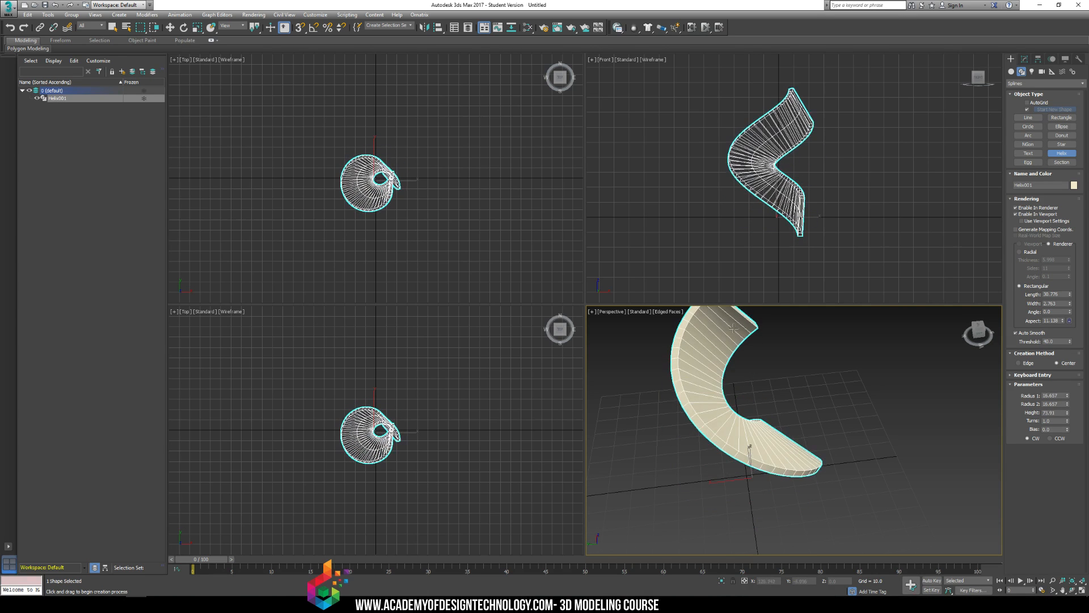
pyautogui.click(734, 328)
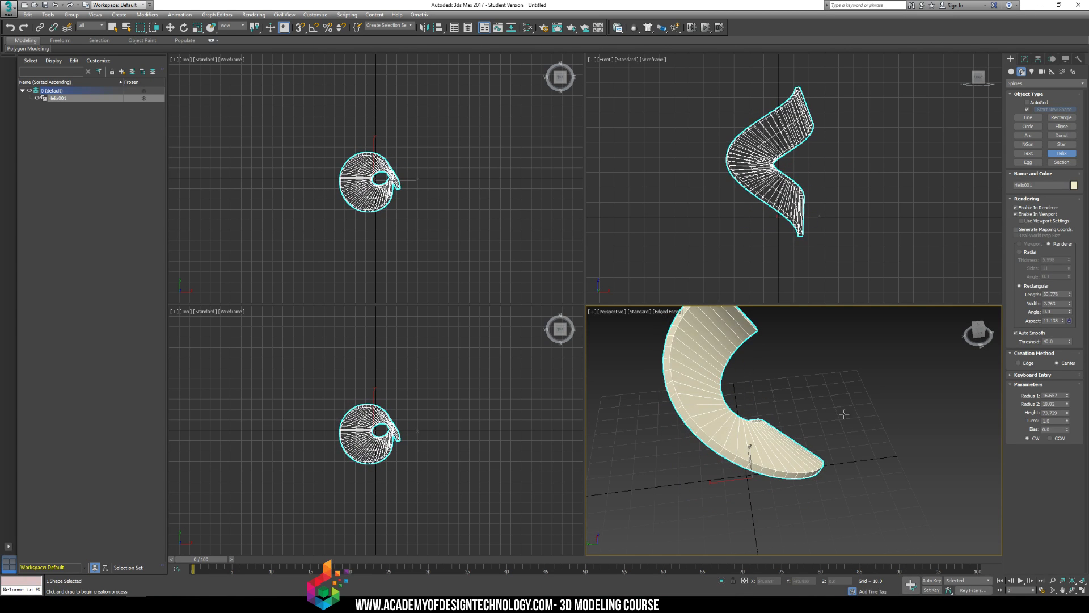
pyautogui.moveTo(790, 364); pyautogui.dragTo(837, 365, button='middle')
pyautogui.click(1023, 214)
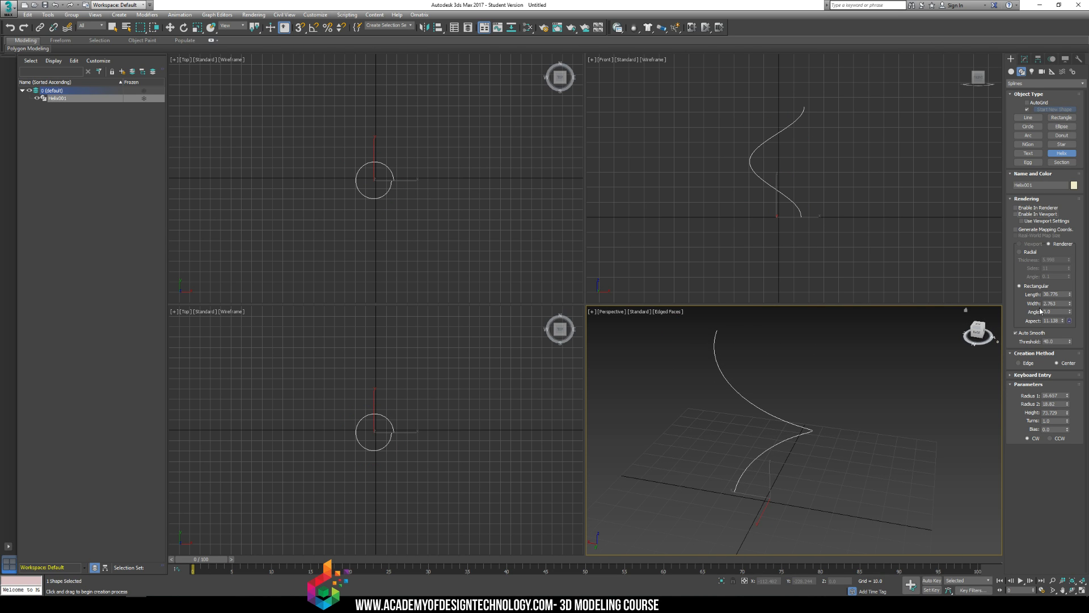
# - Set the helix's rectangular length to about 20.3, Radius 1 to about 20.3, height to about 92.2 and turns to about 13.9
pyautogui.moveTo(1069, 295); pyautogui.dragTo(1070, 344)
pyautogui.moveTo(1069, 397)
pyautogui.mouseDown()
pyautogui.moveTo(1040, 331)
pyautogui.moveTo(1067, 413)
pyautogui.mouseUp()
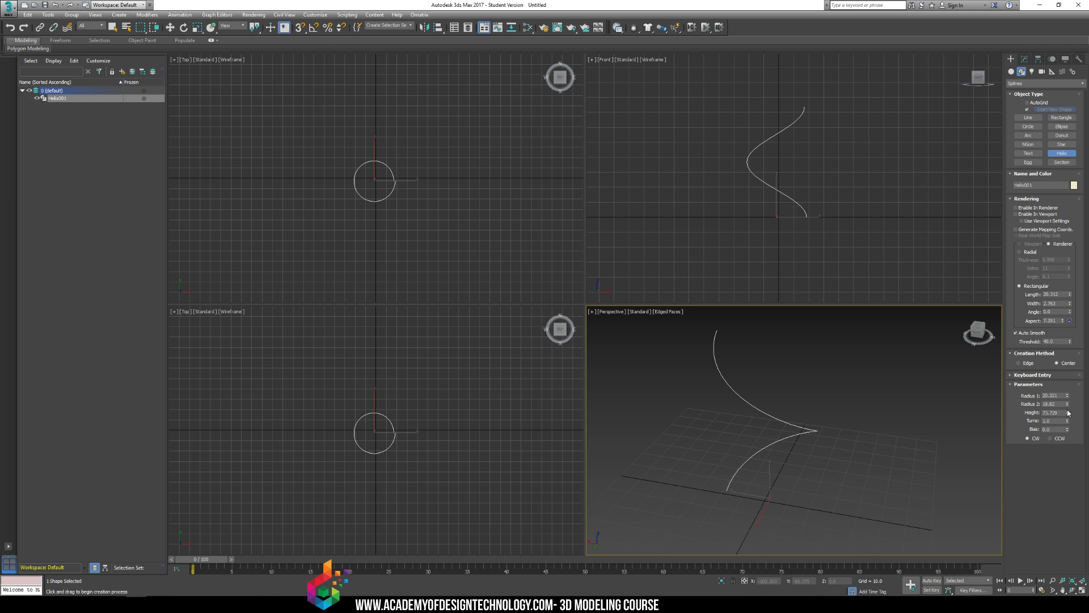
pyautogui.moveTo(1068, 413); pyautogui.dragTo(929, 453)
pyautogui.moveTo(818, 351); pyautogui.dragTo(822, 378, button='middle')
pyautogui.scroll(-5, 821, 377)
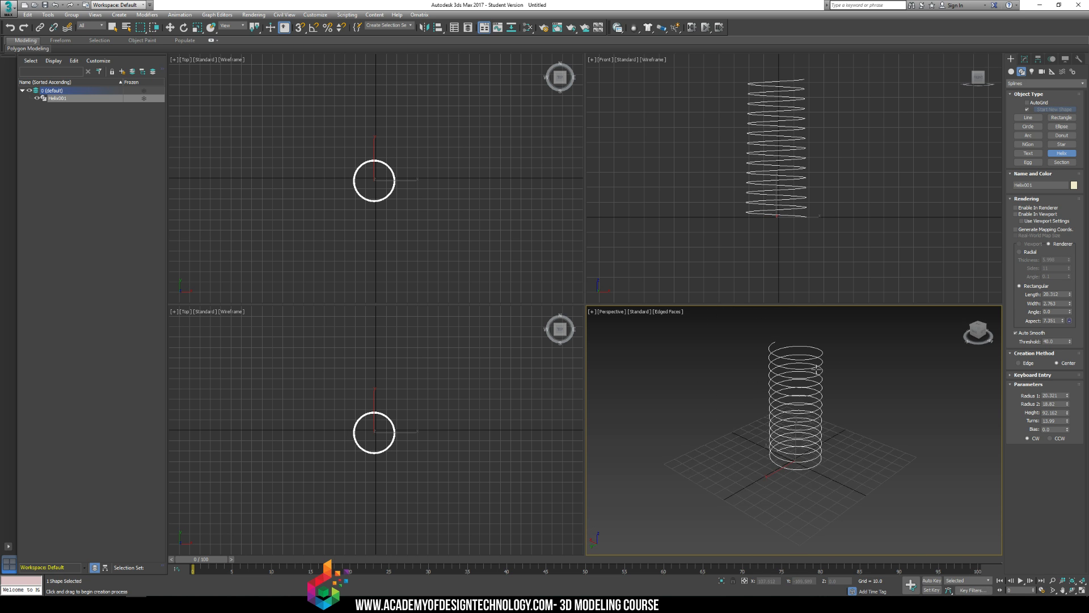
# - Set the helix's bias to about -0.15 and its turns to about 12.9
pyautogui.scroll(3, 898, 374)
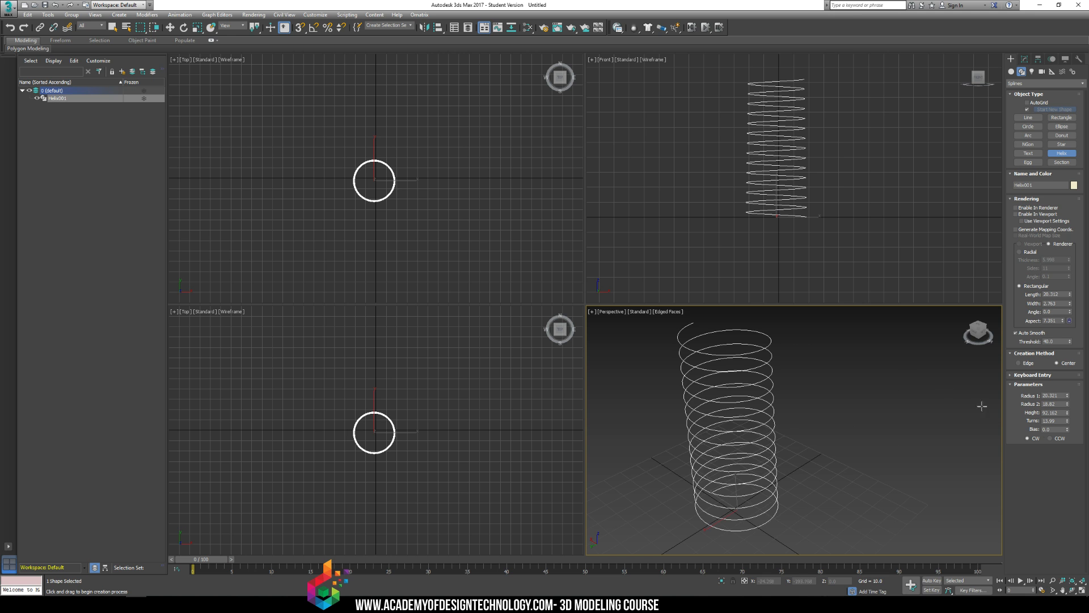
pyautogui.moveTo(1068, 430); pyautogui.dragTo(1071, 435)
pyautogui.keyDown('alt'); pyautogui.moveTo(792, 414); pyautogui.dragTo(886, 414, button='middle'); pyautogui.keyUp('alt')
pyautogui.moveTo(1069, 423); pyautogui.dragTo(1069, 423)
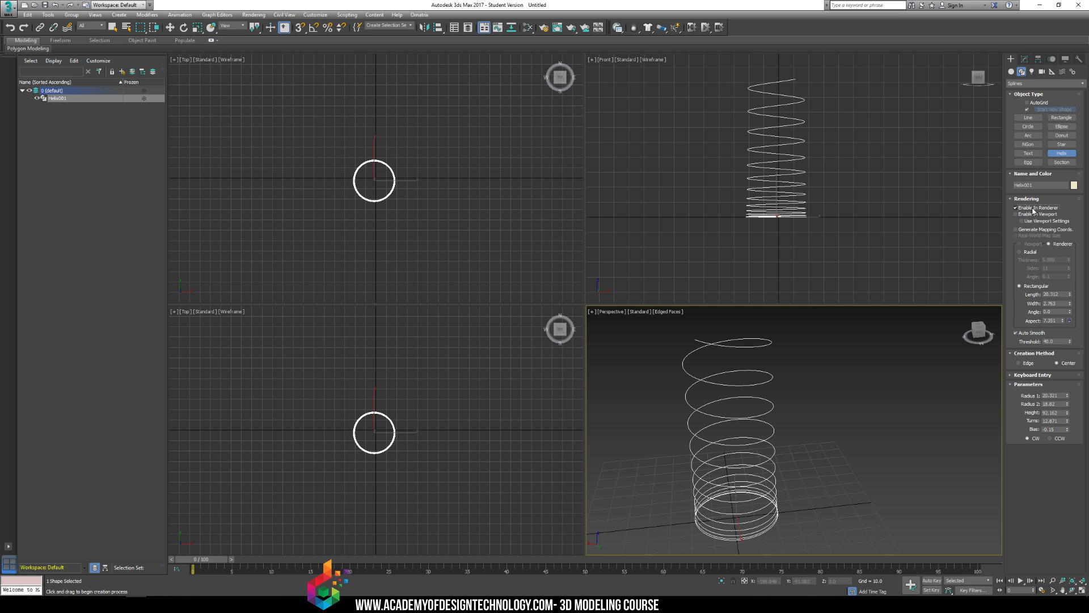
# - Enable the helix in renderer and viewport, and set its rectangular length to about 2.8 and angle to about 31.3
pyautogui.click(1016, 213)
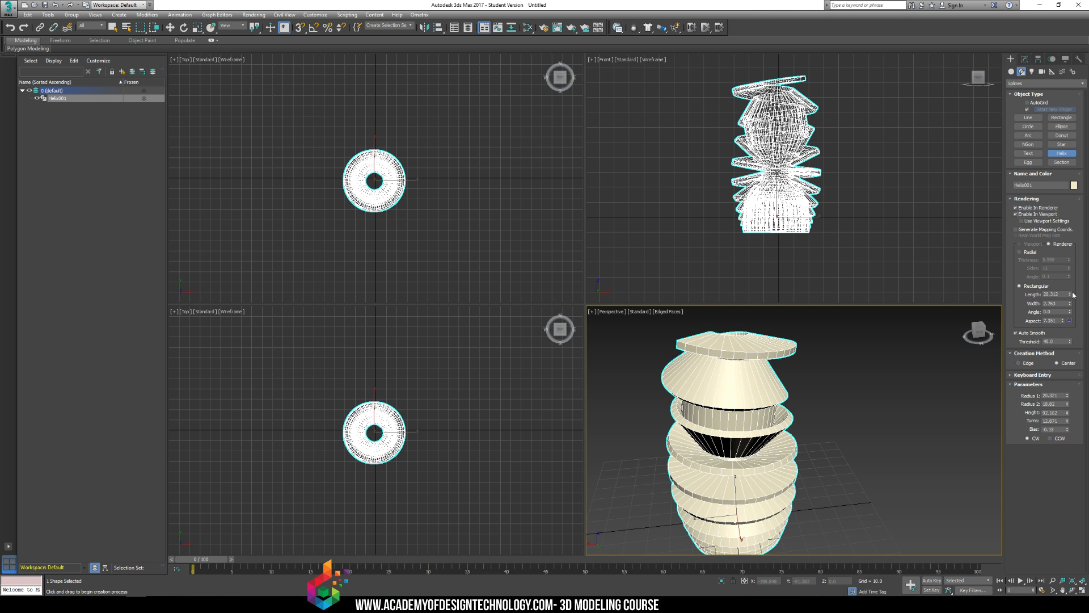
pyautogui.moveTo(1073, 293); pyautogui.dragTo(1066, 332)
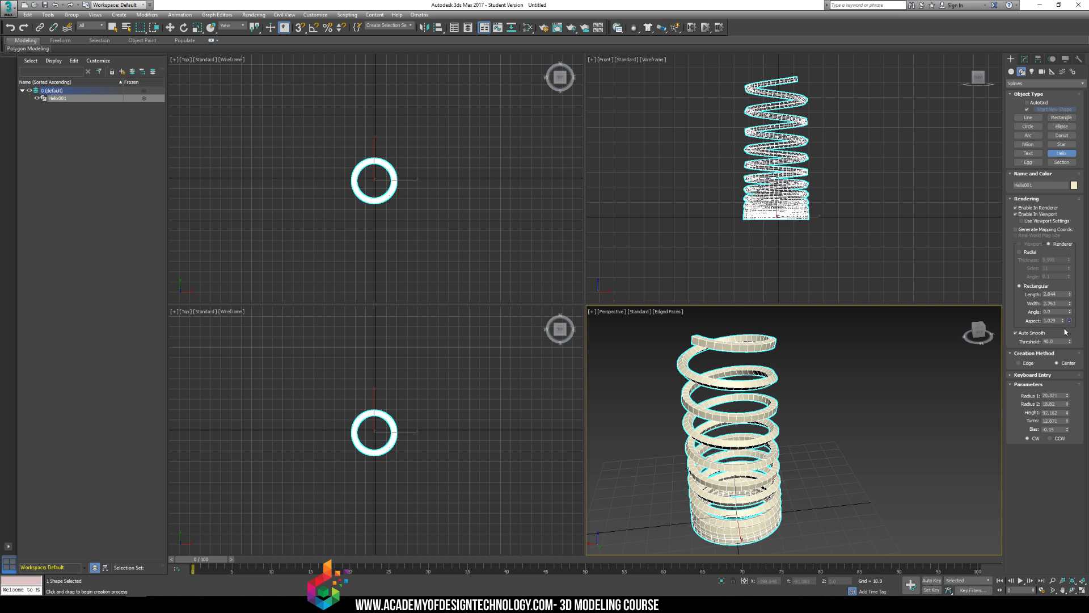
pyautogui.keyDown('alt'); pyautogui.moveTo(819, 406); pyautogui.dragTo(792, 405, button='middle'); pyautogui.keyUp('alt')
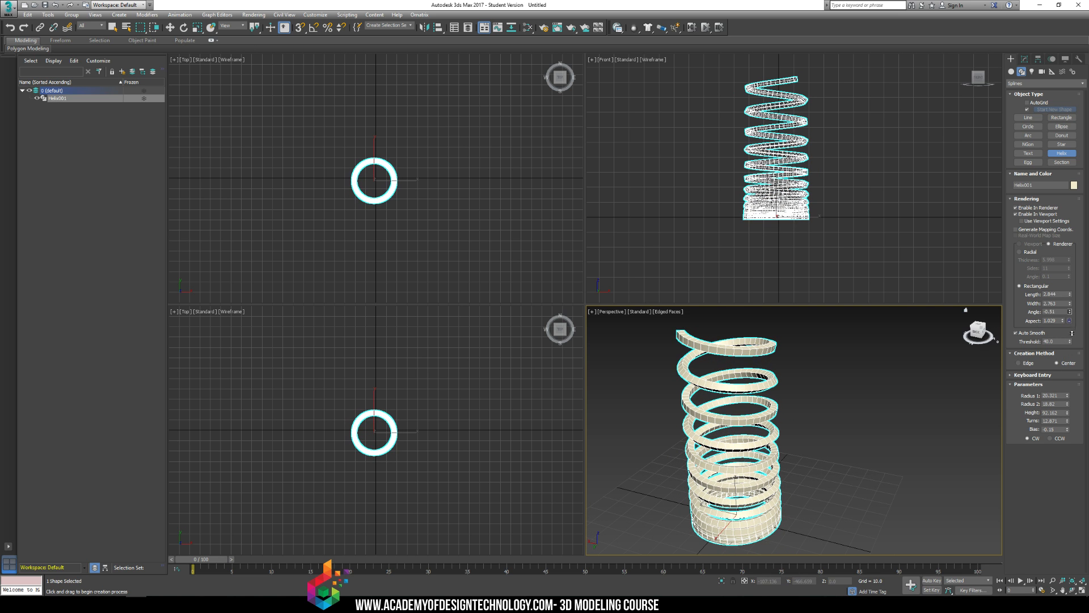
pyautogui.moveTo(1072, 333)
pyautogui.mouseDown()
pyautogui.moveTo(1079, 488)
pyautogui.moveTo(1041, 318)
pyautogui.moveTo(953, 132)
pyautogui.moveTo(915, 321)
pyautogui.mouseUp()
# - Hide the edged faces in the perspective view and look at the spring from a lower angle
pyautogui.press('F4')
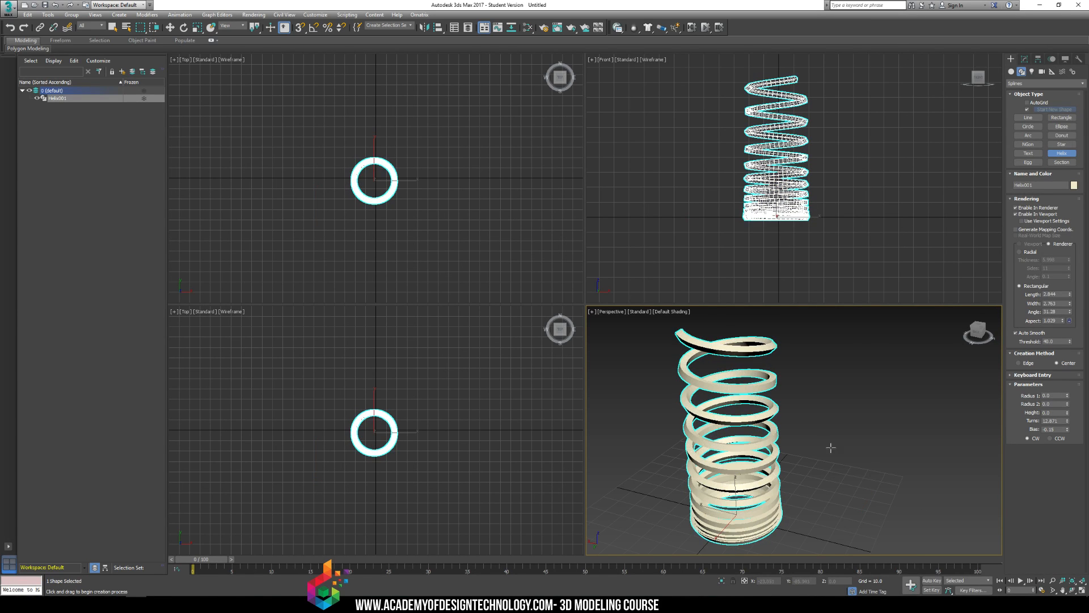
pyautogui.moveTo(794, 445); pyautogui.dragTo(829, 354, button='middle')
pyautogui.moveTo(829, 354); pyautogui.dragTo(879, 451, button='middle')
pyautogui.keyDown('alt'); pyautogui.moveTo(880, 451); pyautogui.dragTo(857, 423, button='middle'); pyautogui.keyUp('alt')
pyautogui.moveTo(858, 423); pyautogui.dragTo(842, 404, button='middle')
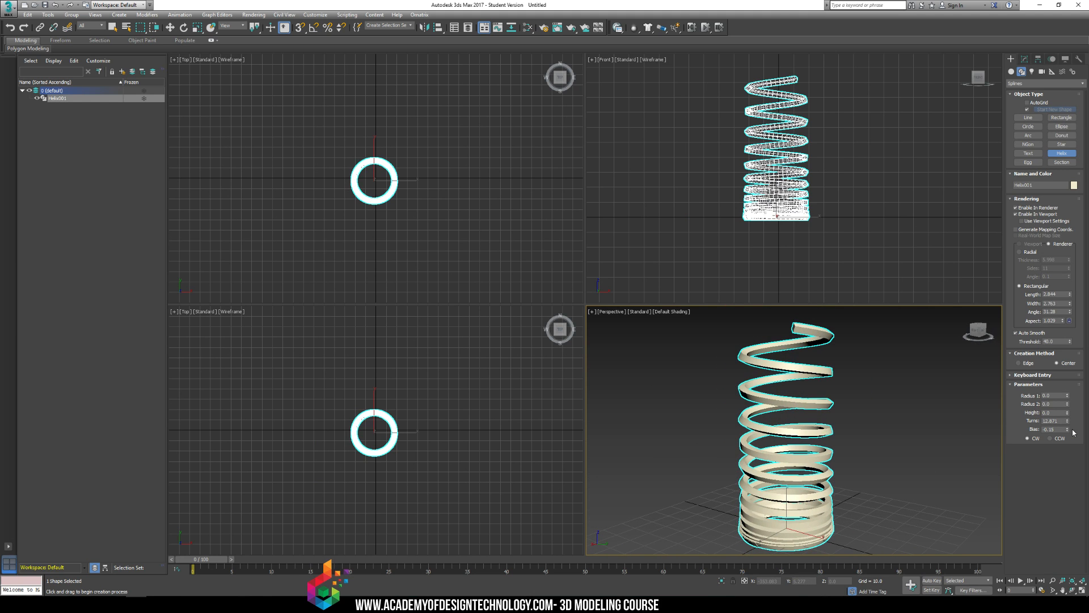
# - End helix creation, open the helix for modification, and set its turns to about 7.2 and bias to about -0.01
pyautogui.moveTo(1070, 430); pyautogui.dragTo(1063, 469)
pyautogui.moveTo(1045, 318); pyautogui.dragTo(1046, 316)
pyautogui.rightClick(832, 357)
pyautogui.click(1025, 59)
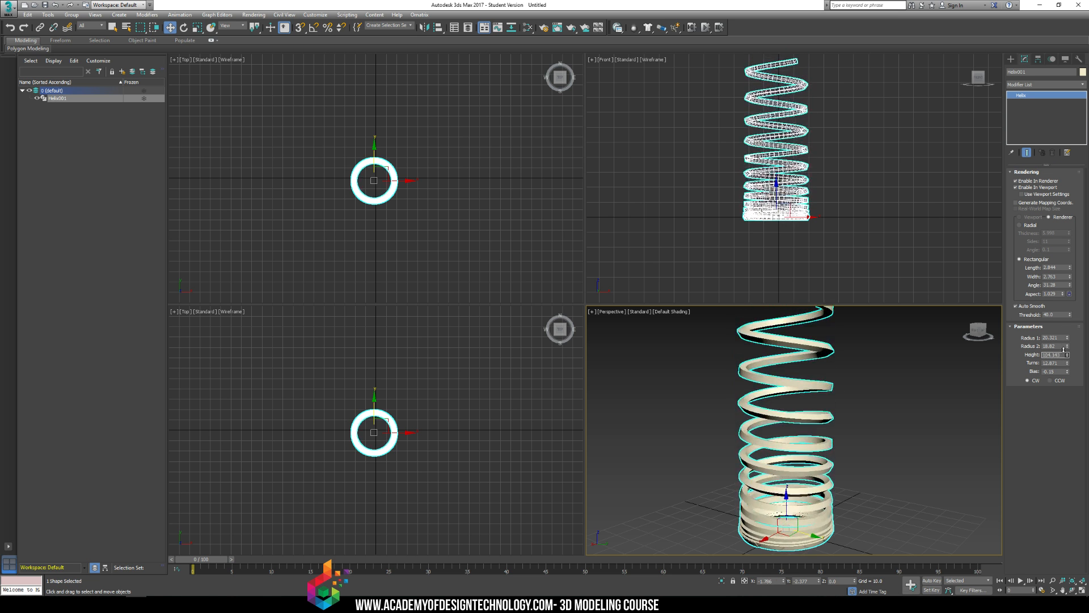
pyautogui.moveTo(1067, 372); pyautogui.dragTo(1066, 380)
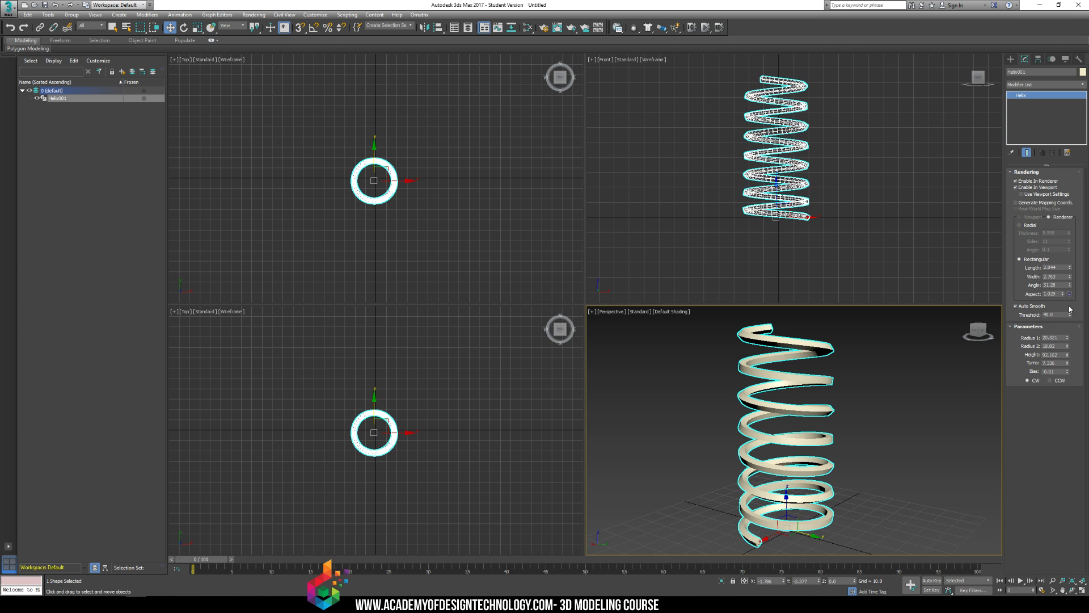
# - Try a radial cross-section with a changed thickness on the helix, and return it to rectangular
pyautogui.click(1019, 225)
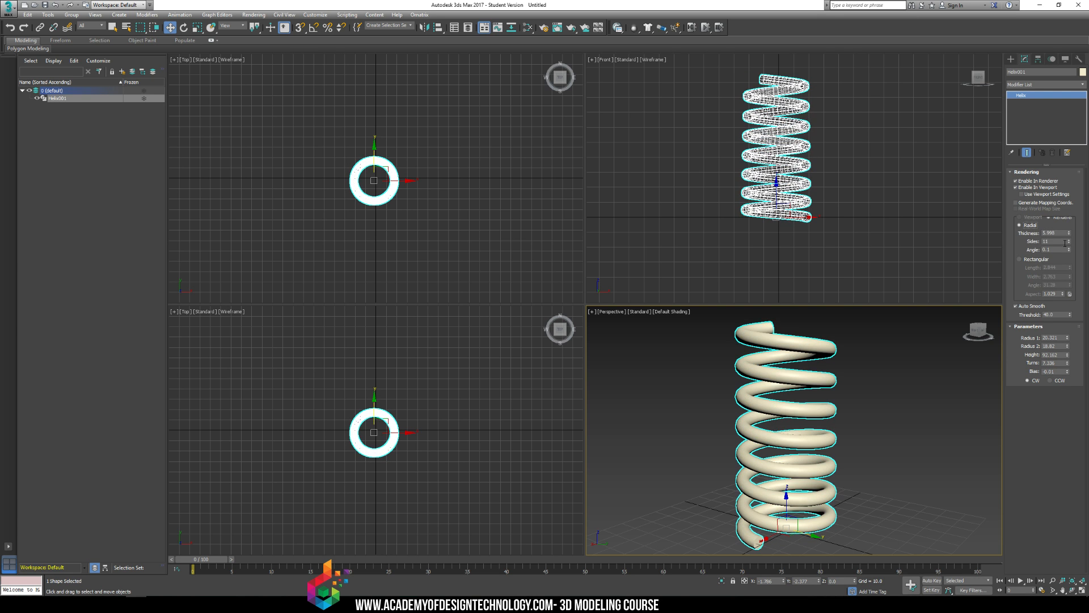
pyautogui.moveTo(1069, 233)
pyautogui.mouseDown()
pyautogui.moveTo(1079, 139)
pyautogui.moveTo(1060, 225)
pyautogui.mouseUp()
pyautogui.click(1043, 259)
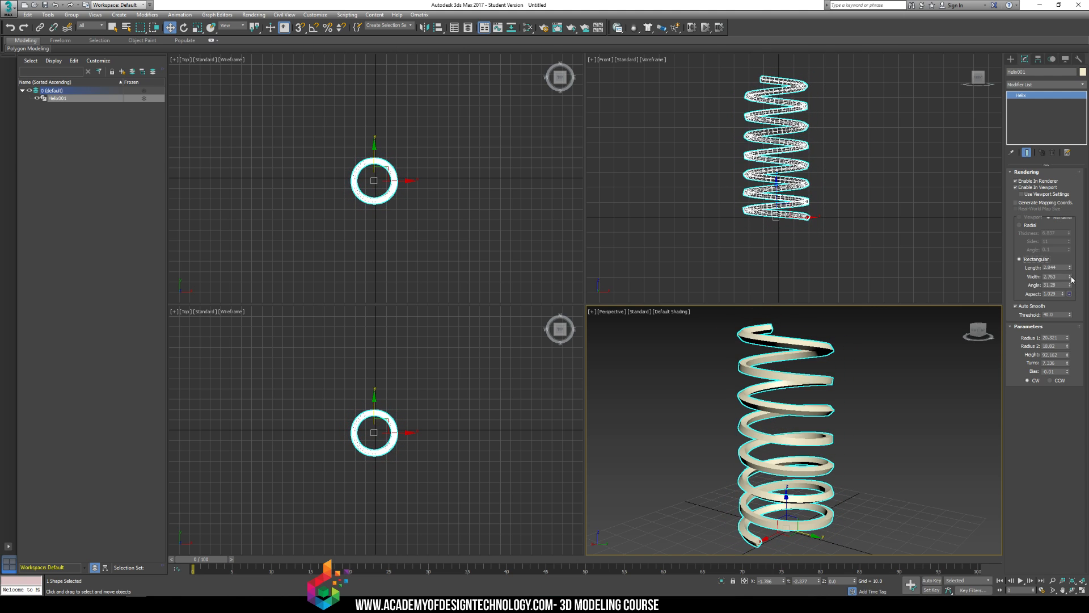
# - Set the helix's rectangular length to about 9.9 and width to about 2.57, and try other winding directions and turns
pyautogui.moveTo(1070, 277); pyautogui.dragTo(1047, 160)
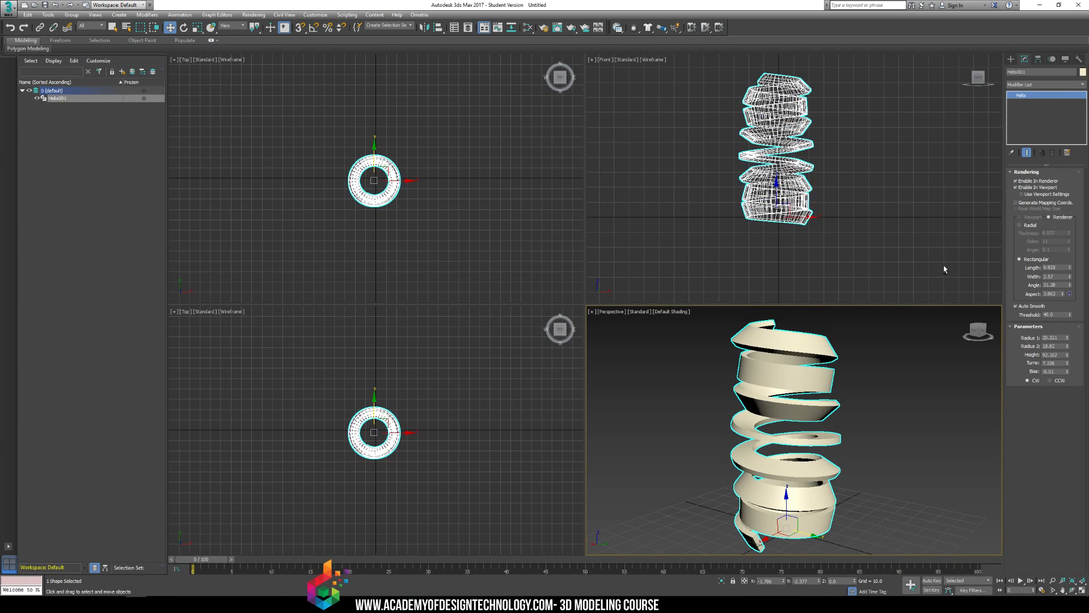
pyautogui.click(1057, 383)
pyautogui.click(1032, 382)
pyautogui.moveTo(1067, 362); pyautogui.dragTo(1061, 384)
# - Delete the helix and return to creating shapes from the Splines category
pyautogui.keyDown('alt'); pyautogui.moveTo(844, 373); pyautogui.dragTo(858, 346, button='middle'); pyautogui.keyUp('alt')
pyautogui.press('Delete')
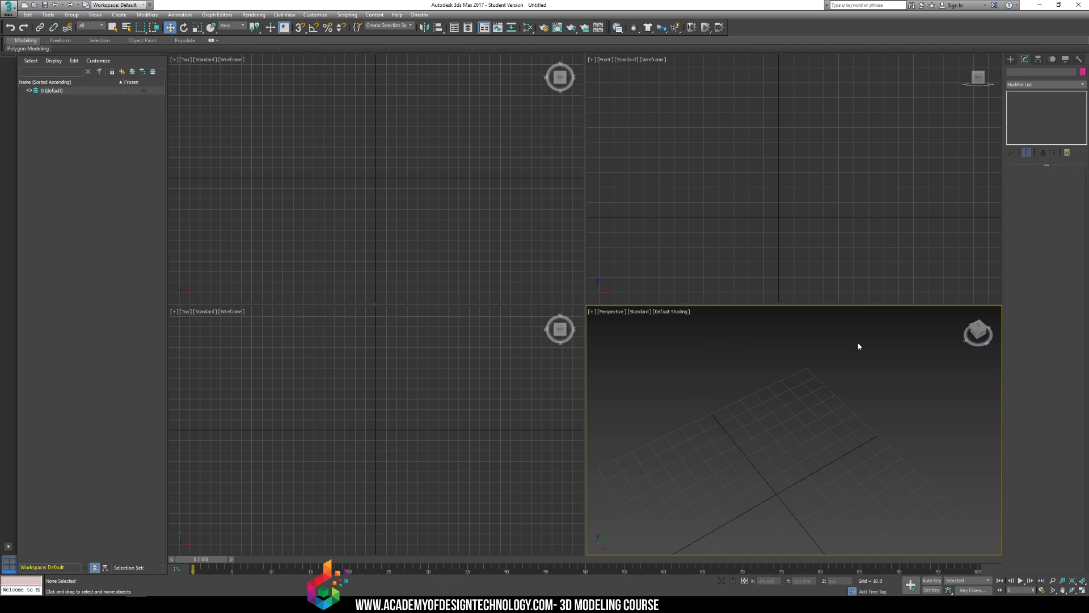
pyautogui.click(1010, 59)
pyautogui.click(1021, 71)
pyautogui.click(1062, 83)
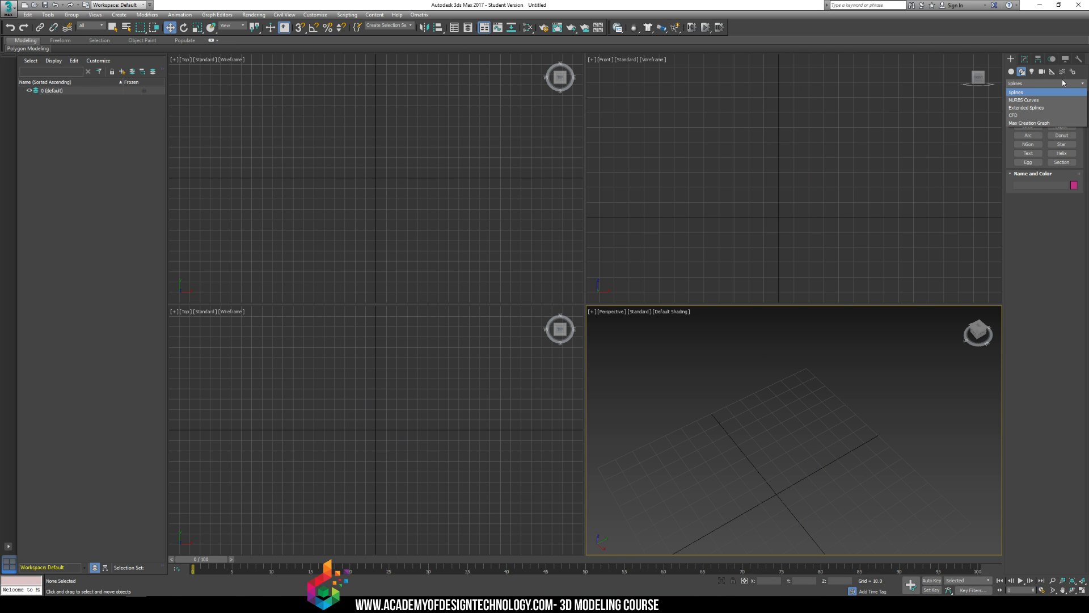
pyautogui.click(1038, 95)
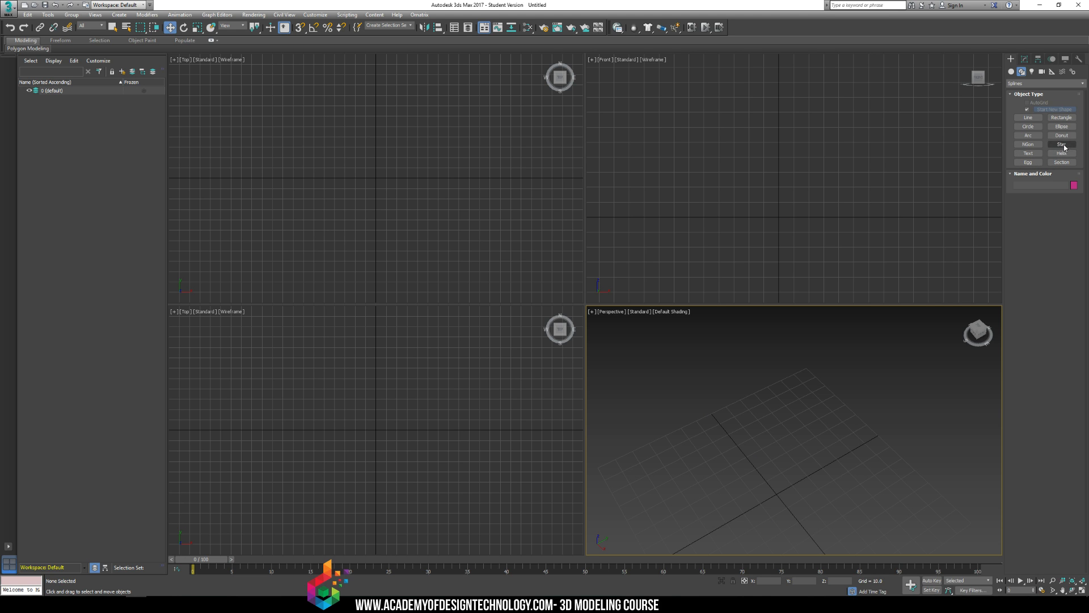
# - Draw an NGon around the grid centre in the perspective view, raise its number of sides, and end shape creation
pyautogui.click(1034, 147)
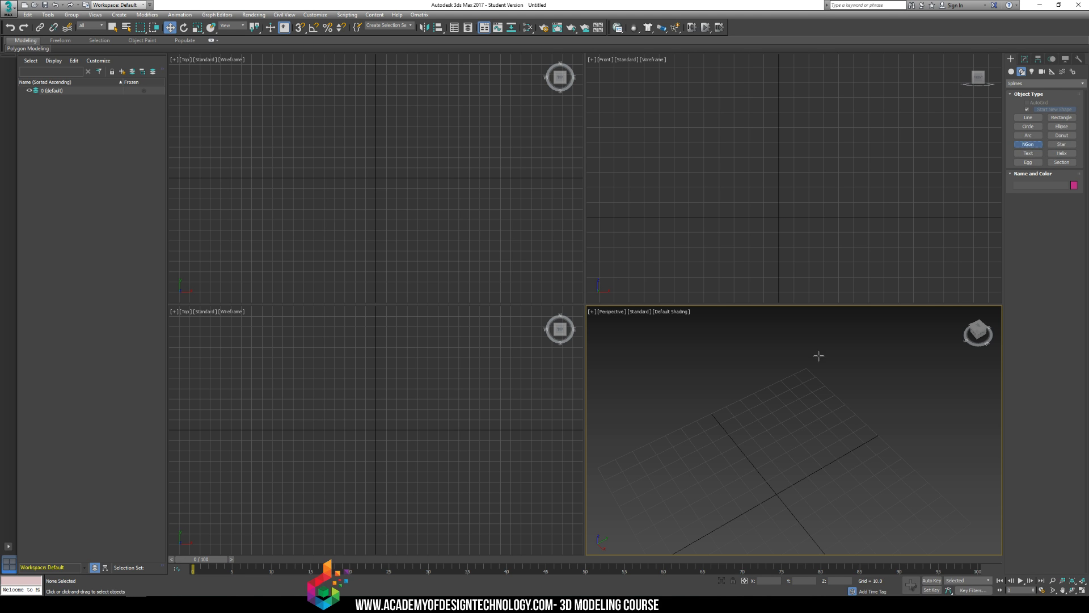
pyautogui.moveTo(746, 481); pyautogui.dragTo(758, 417, button='middle')
pyautogui.moveTo(799, 432); pyautogui.dragTo(828, 435)
pyautogui.moveTo(1077, 423); pyautogui.dragTo(1077, 412)
pyautogui.keyDown('alt'); pyautogui.moveTo(836, 410); pyautogui.dragTo(904, 386, button='middle'); pyautogui.keyUp('alt')
pyautogui.rightClick(933, 457)
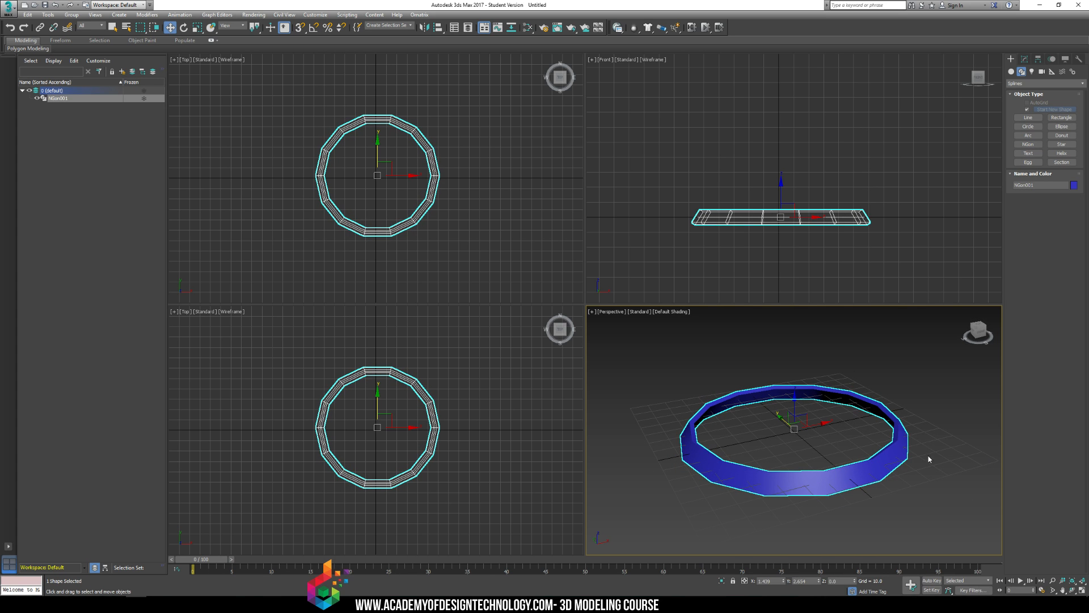
pyautogui.click(916, 394)
pyautogui.click(845, 393)
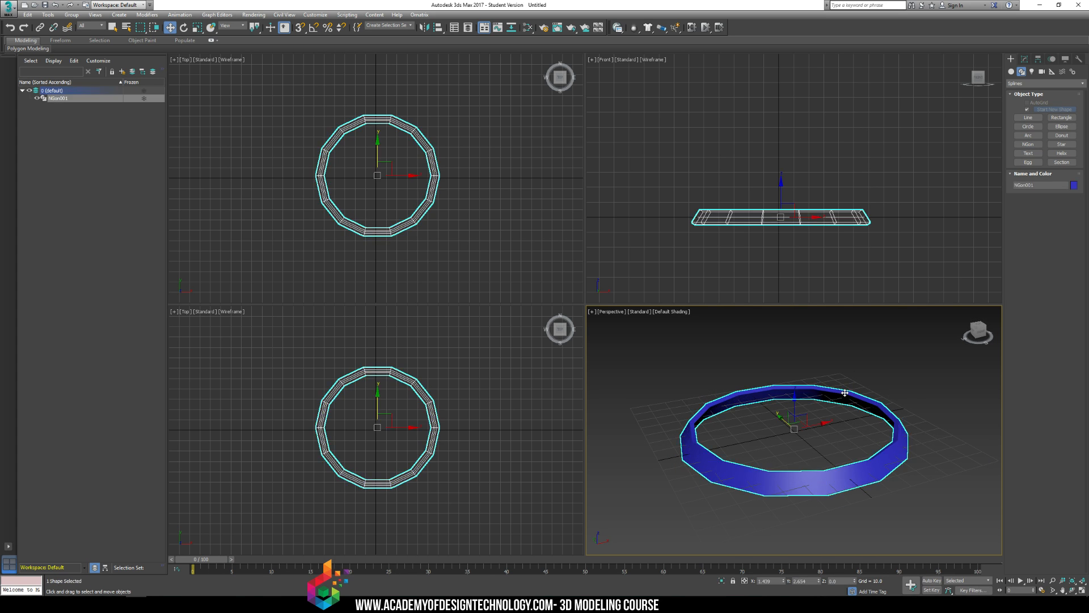